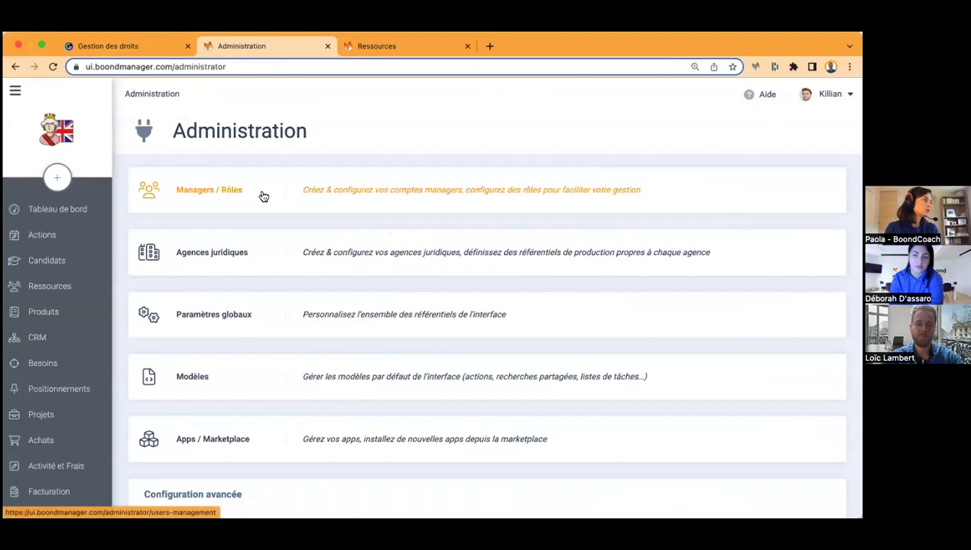
Open the Managers / Rôles administration and view the available ways to create a manager.
left_click(264, 196)
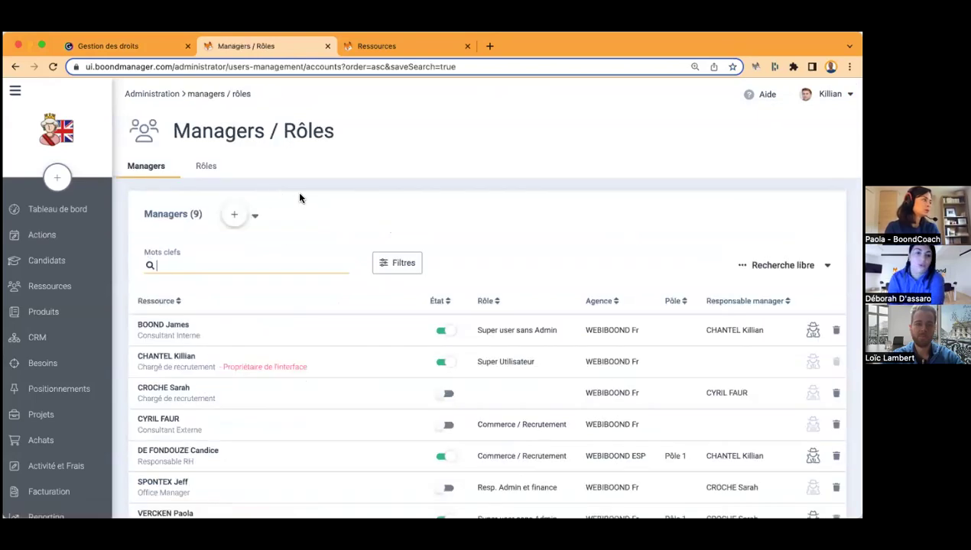
scroll(299, 198, "down", 2)
scroll(276, 214, "up", 1)
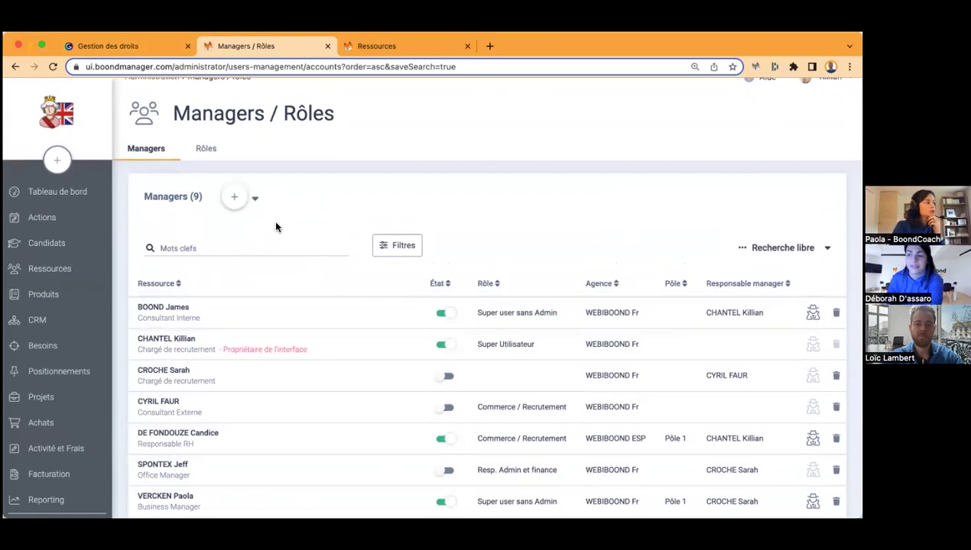
left_click(234, 205)
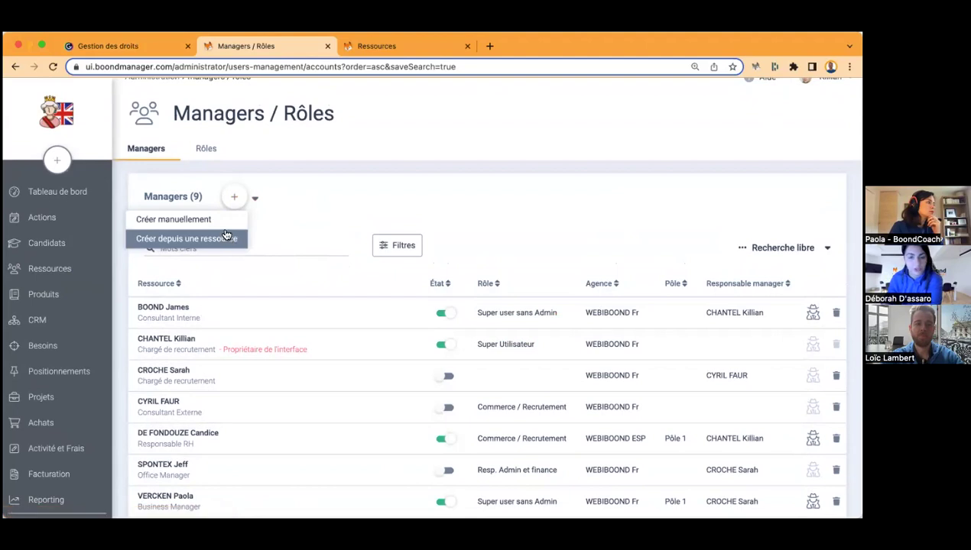
left_click(311, 228)
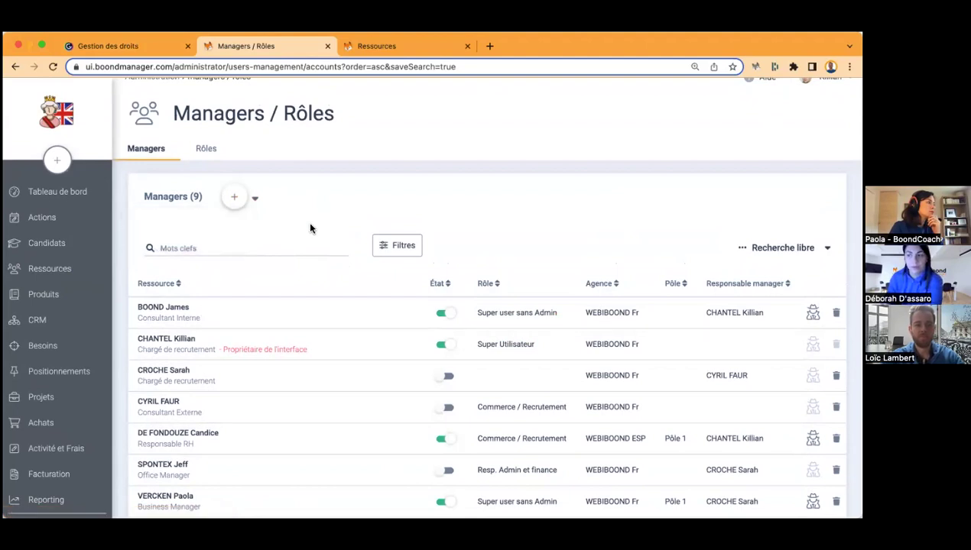
Start a new role from a template and choose the Chargé.e de recrutement (sur profil) model to view its description.
left_click(206, 153)
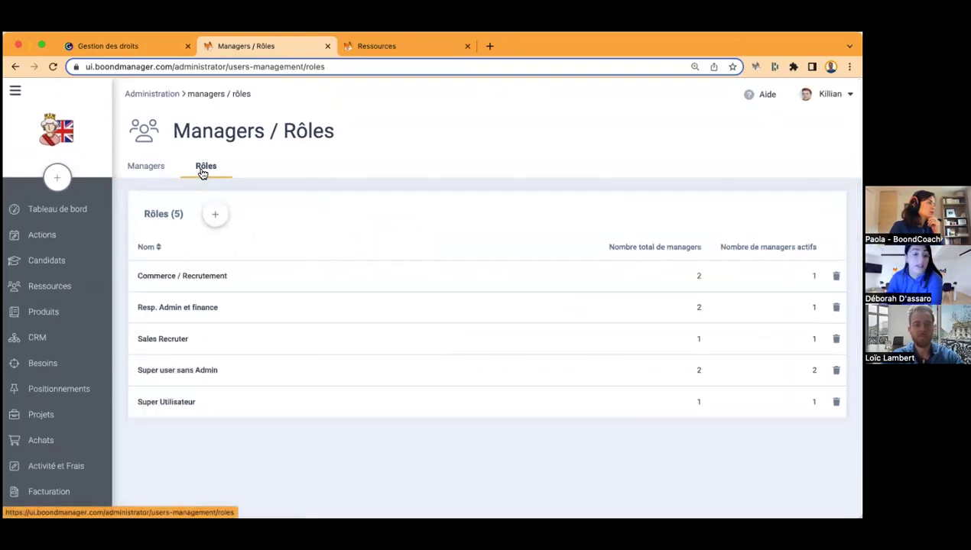
left_click(216, 222)
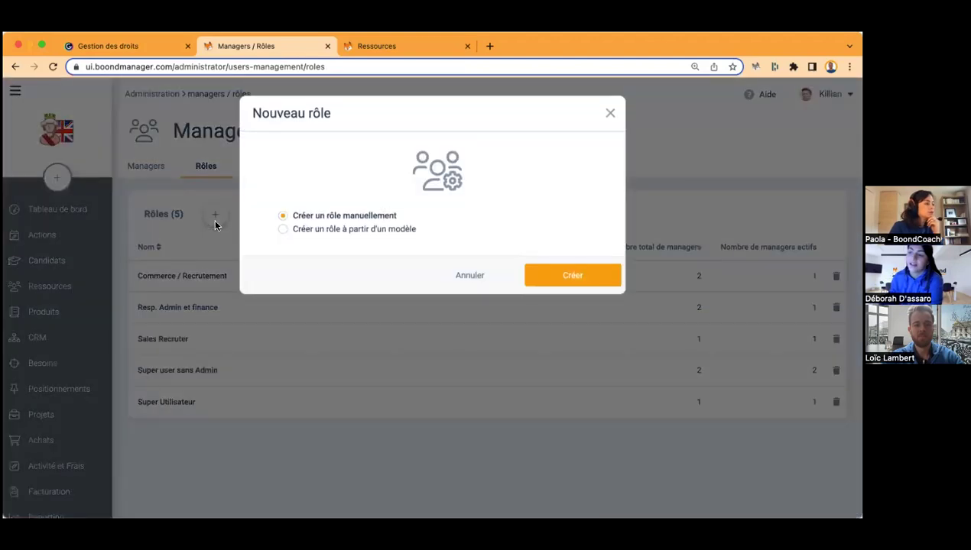
left_click(345, 230)
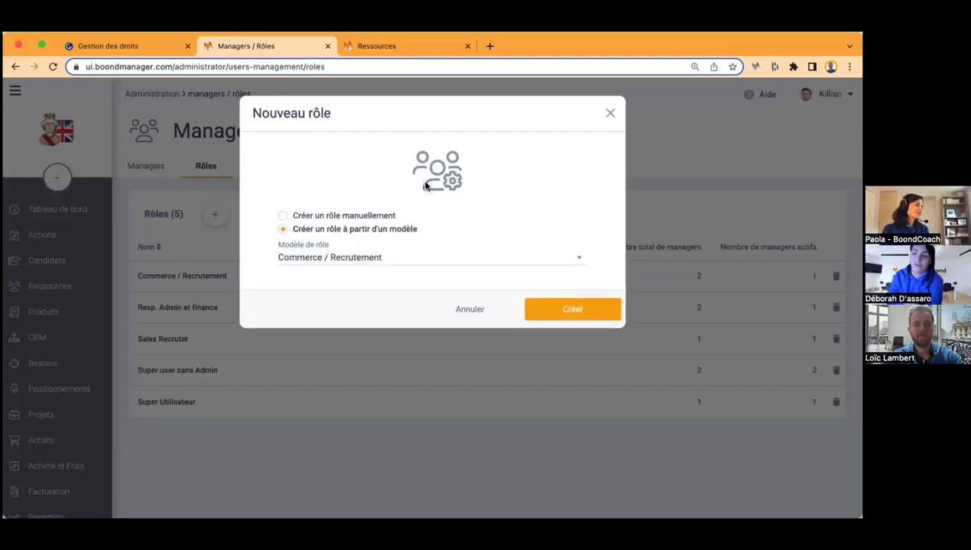
left_click(373, 257)
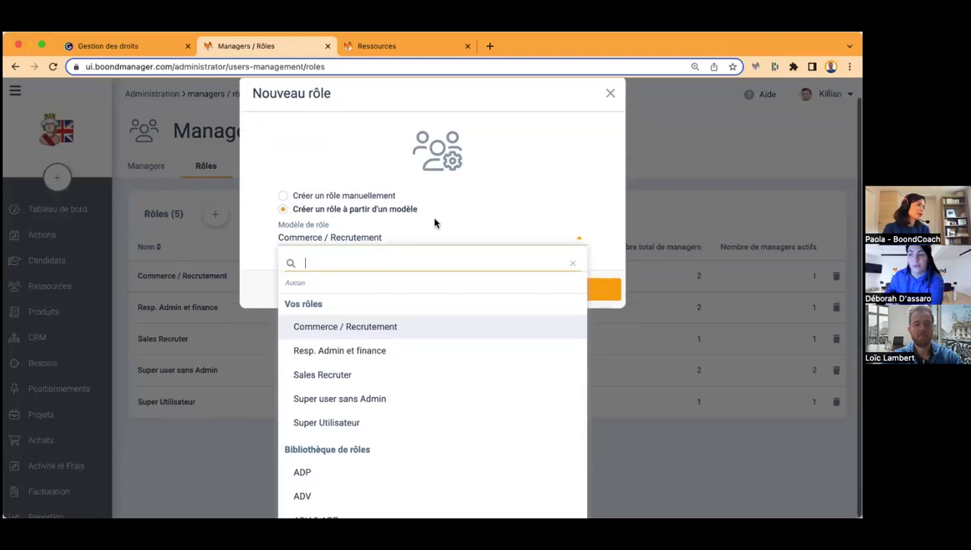
scroll(366, 413, "down", 5)
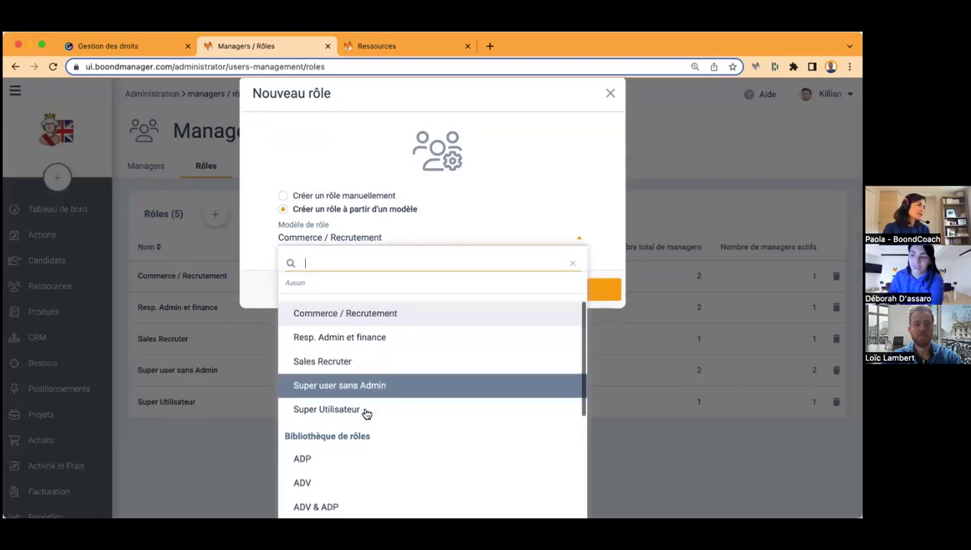
scroll(366, 413, "down", 1)
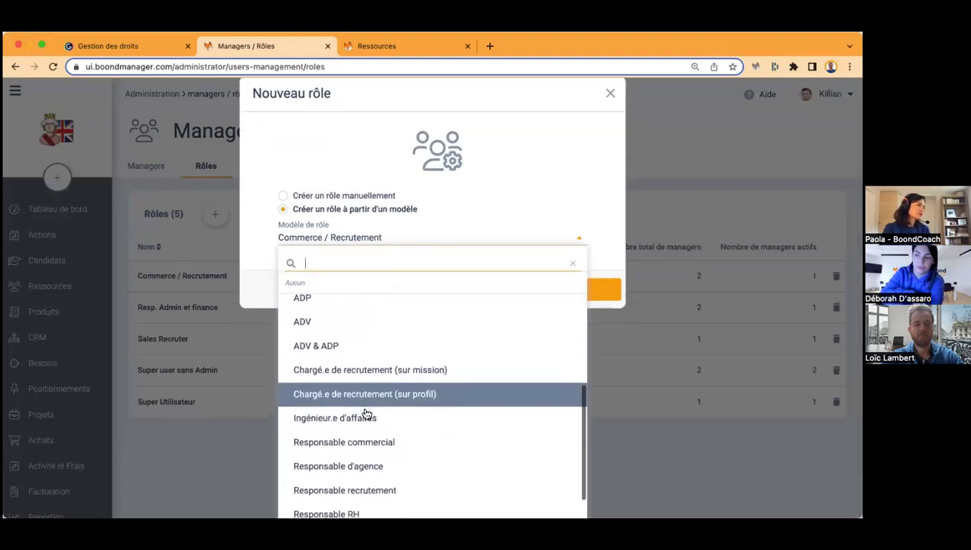
left_click(385, 394)
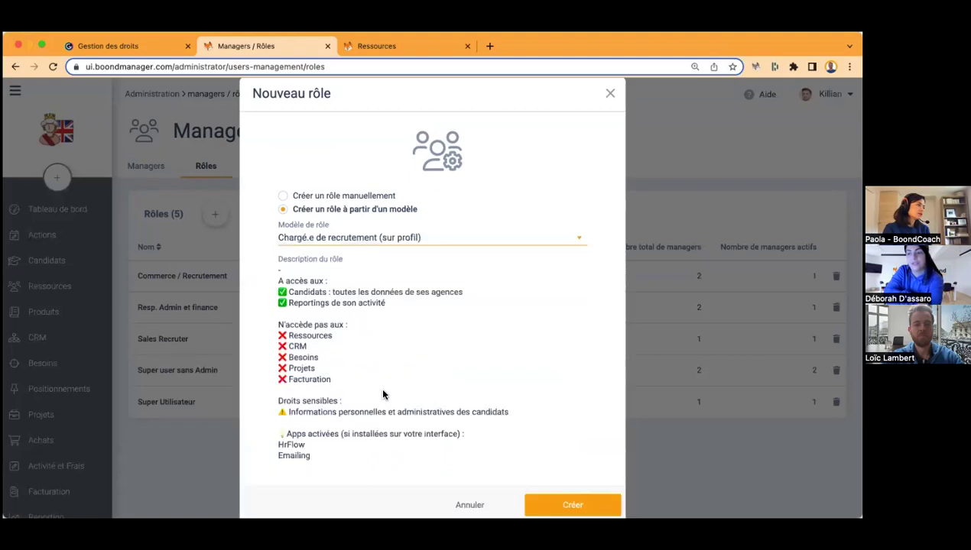
Switch the role template to Chargé.e de recrutement (sur mission) and review its accesses, restrictions and sensitive rights.
left_click(404, 241)
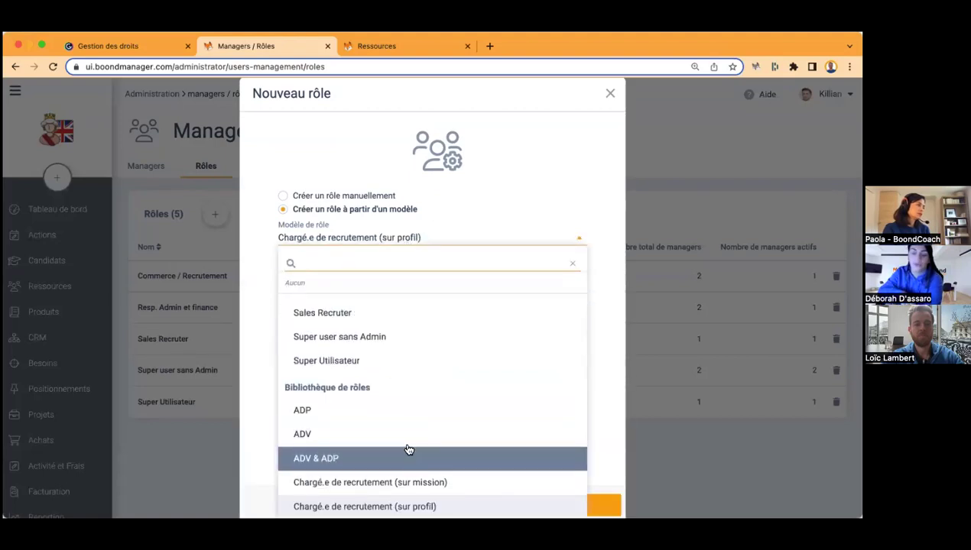
left_click(412, 484)
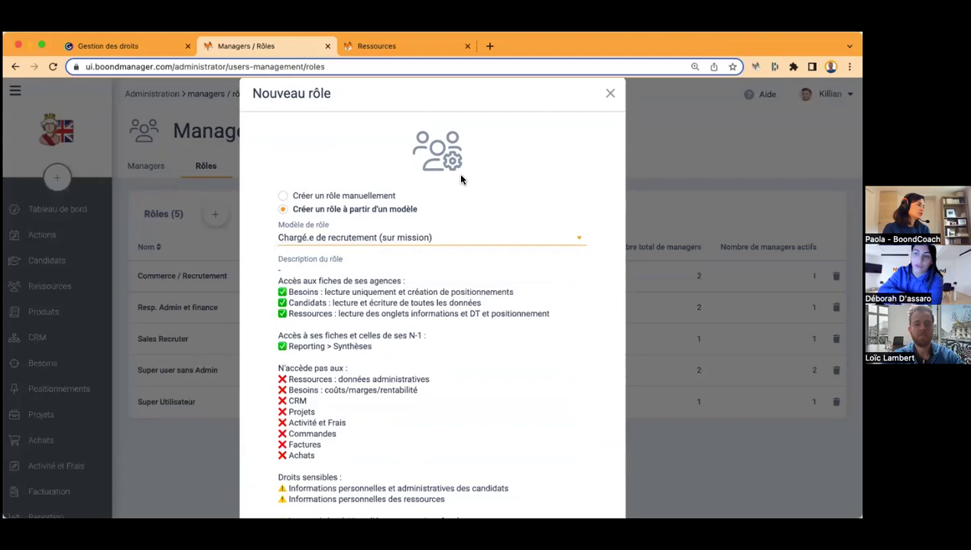
scroll(456, 180, "down", 3)
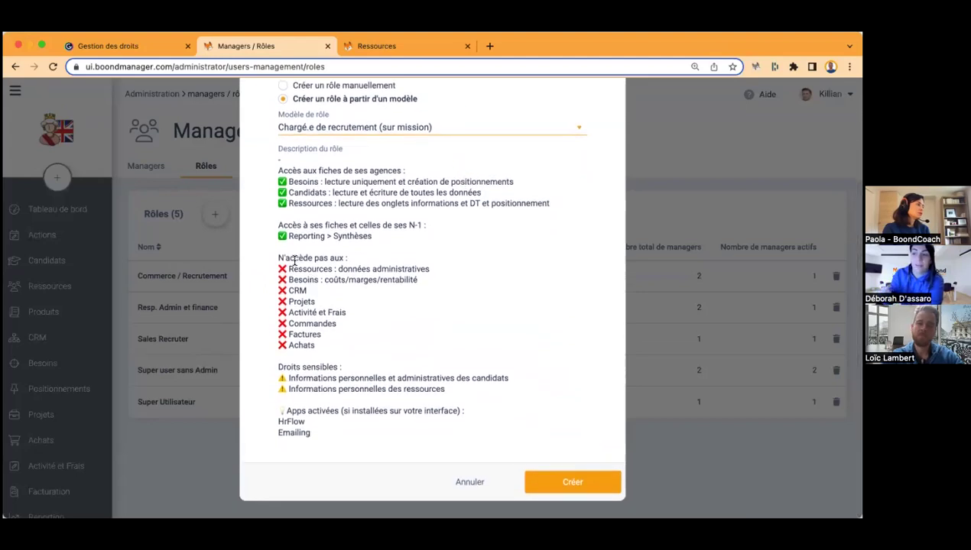
left_click_drag(294, 258, 322, 337)
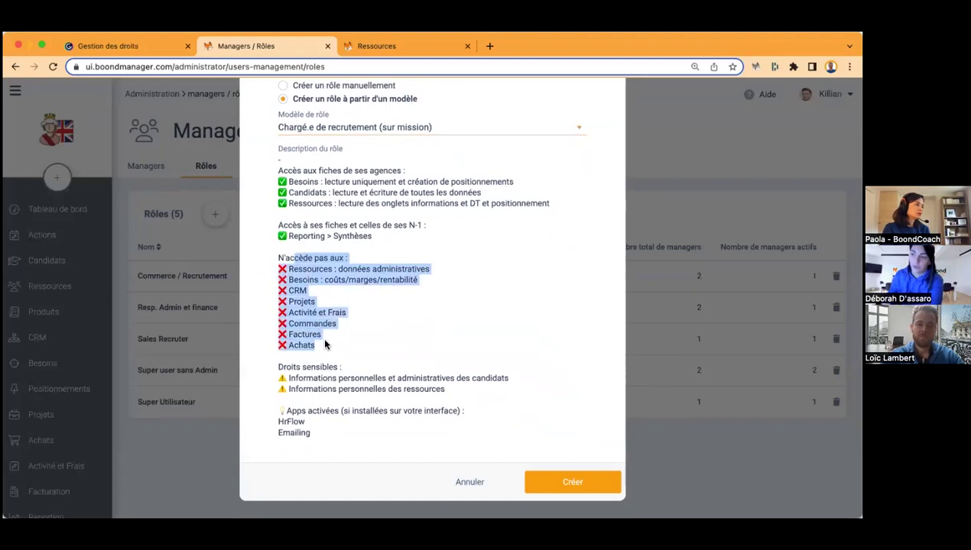
left_click(331, 344)
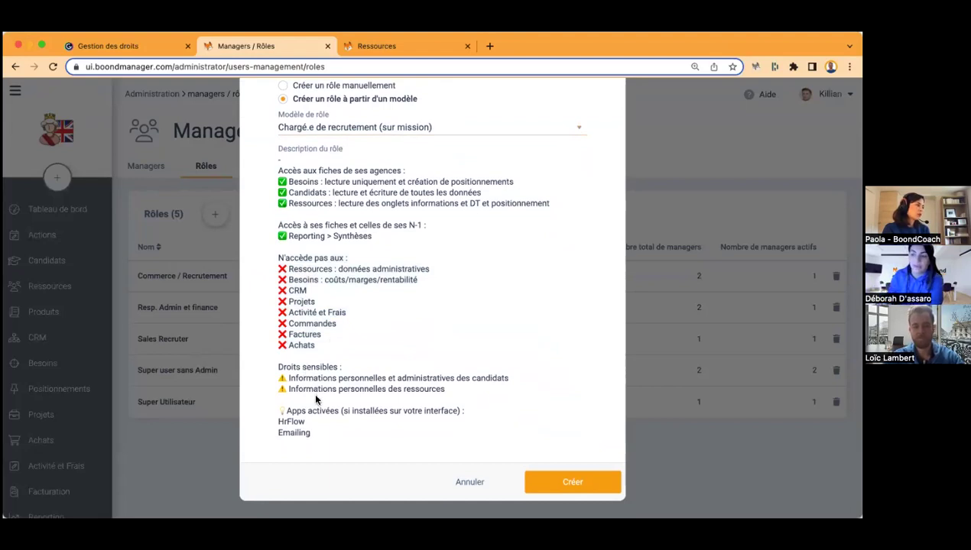
scroll(315, 413, "up", 1)
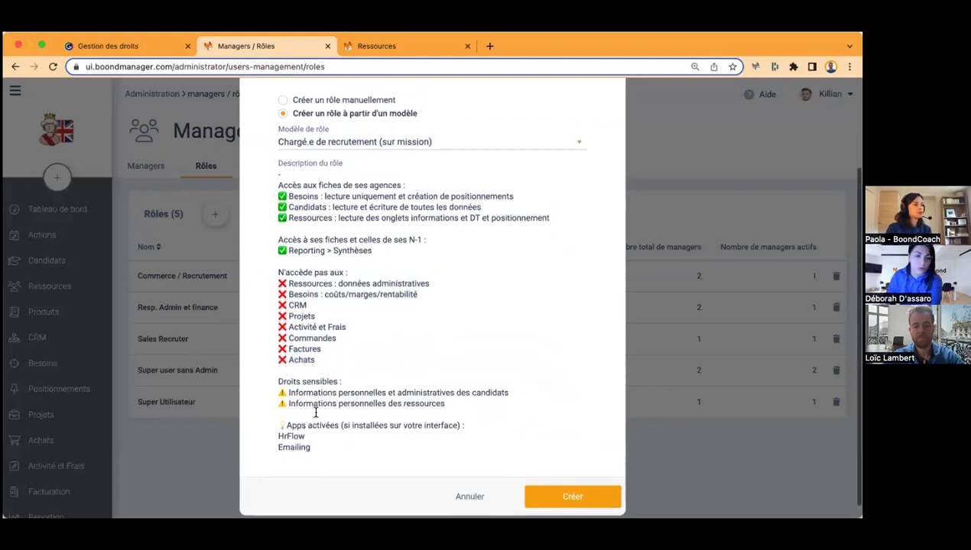
scroll(315, 412, "up", 2)
scroll(314, 412, "down", 3)
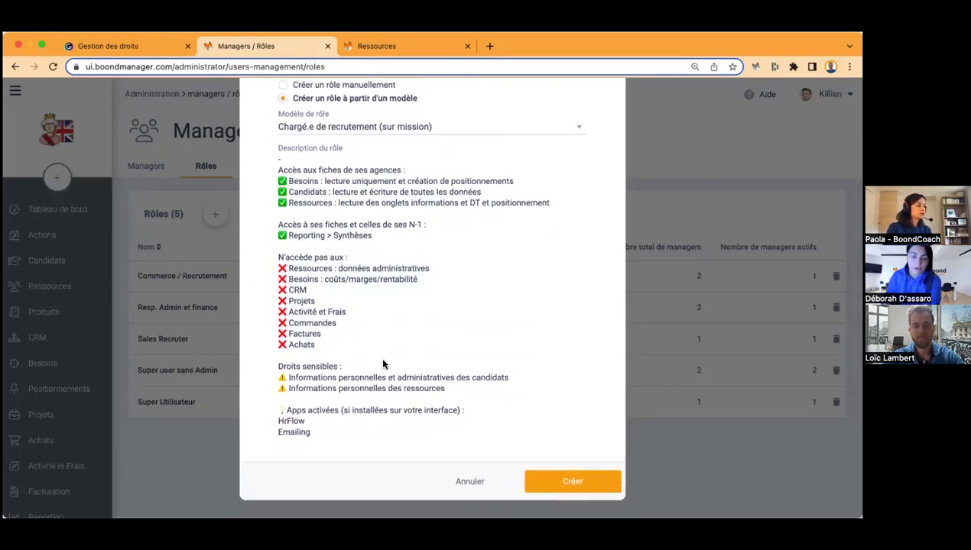
Create the role from the selected template, name it Recruteur.se and save it.
left_click(562, 483)
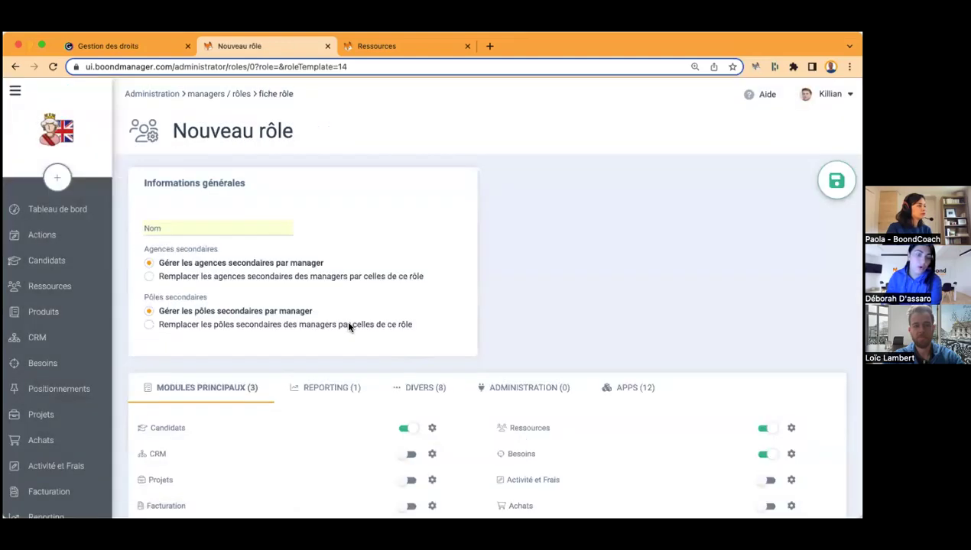
left_click(200, 223)
type("Rec")
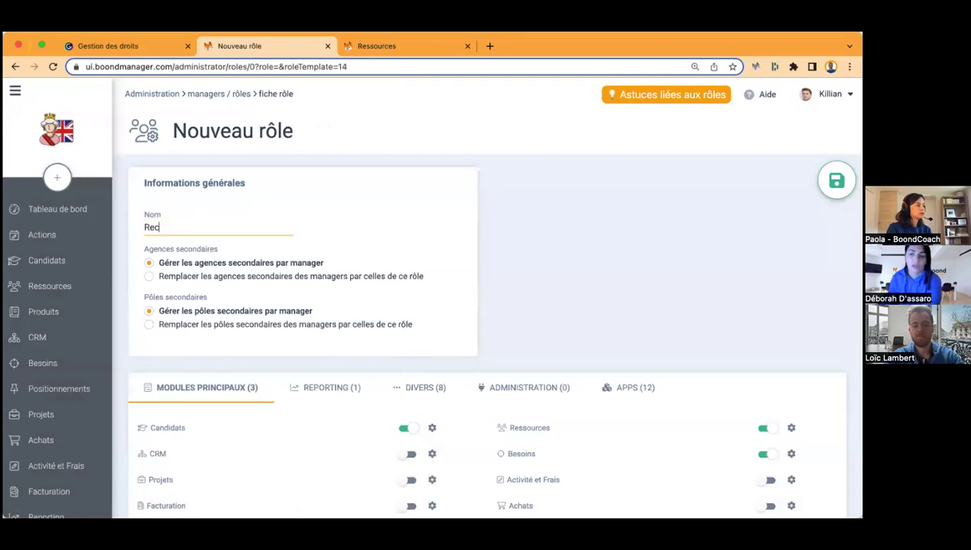
type("ruteur.se")
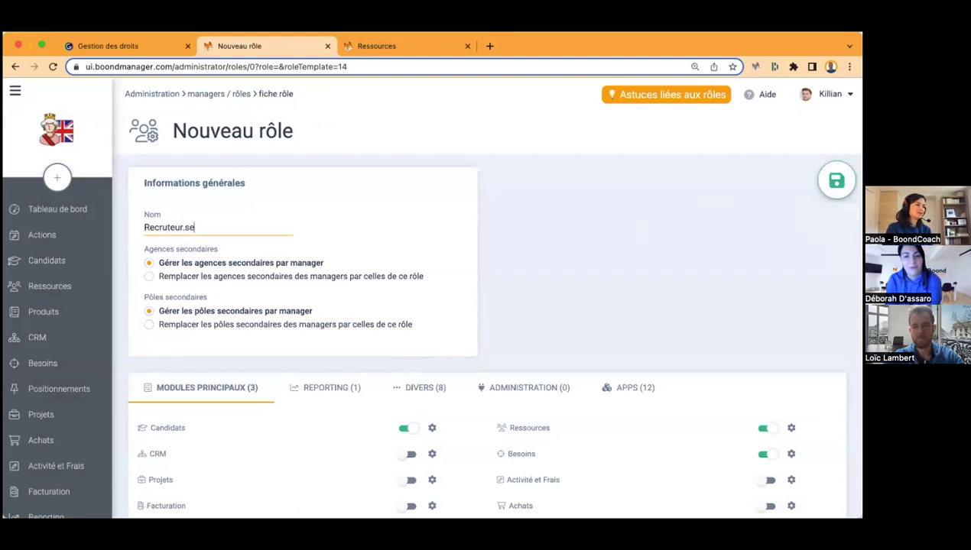
left_click(836, 180)
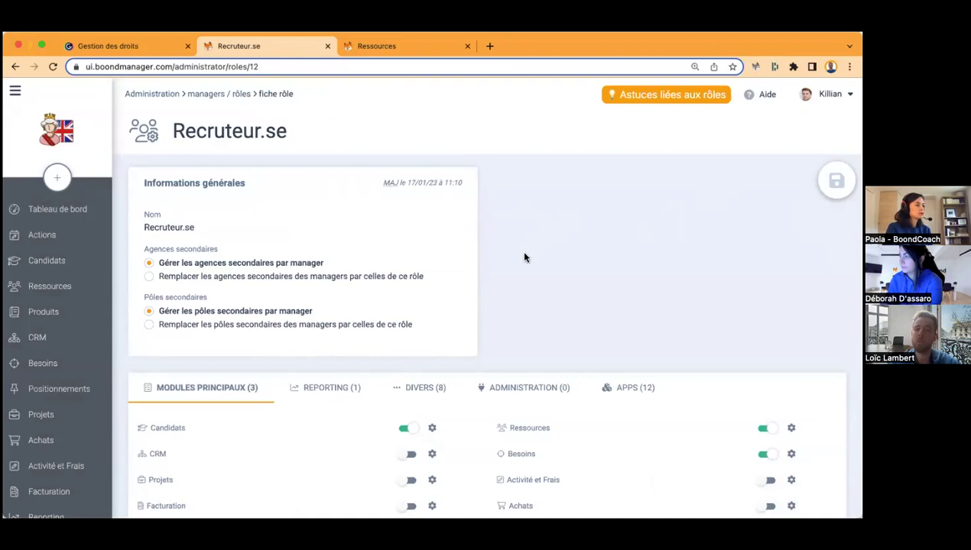
Review the Recruteur.se role's general information and its main modules.
scroll(546, 250, "down", 1)
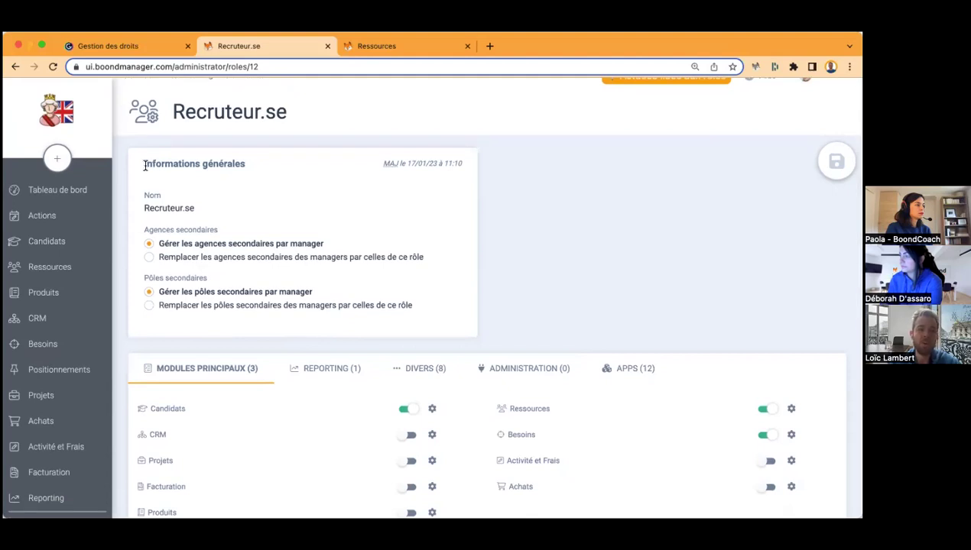
left_click(201, 207)
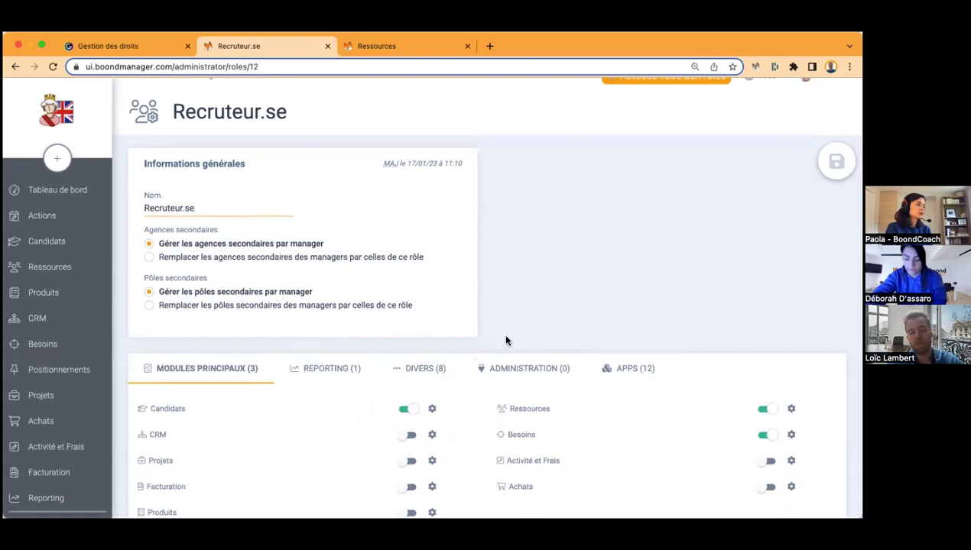
scroll(504, 340, "down", 1)
scroll(506, 341, "down", 1)
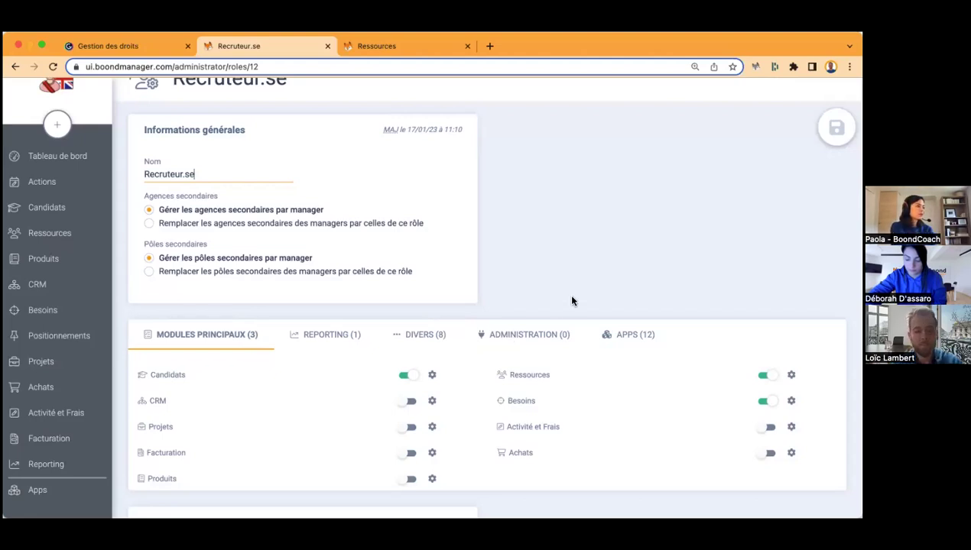
scroll(295, 305, "down", 2)
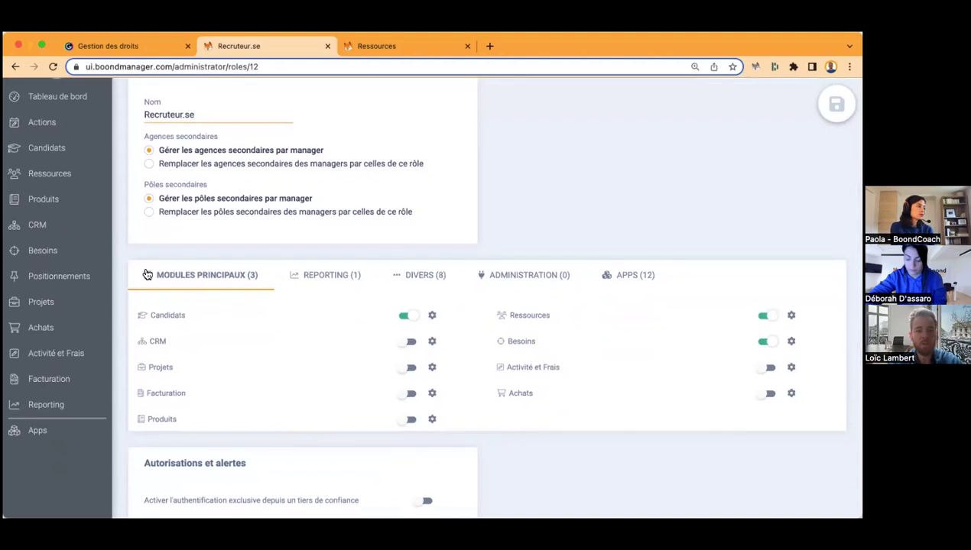
scroll(134, 316, "down", 1)
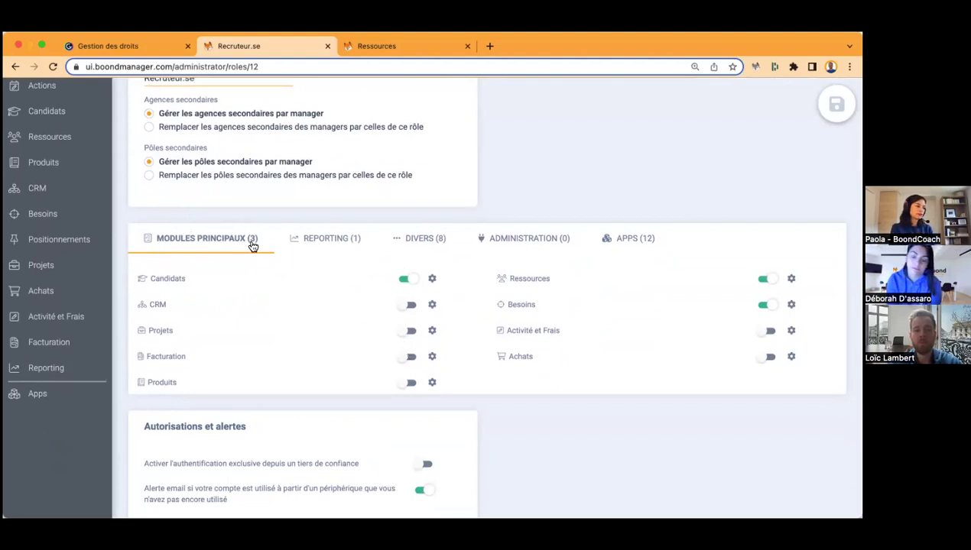
Try enabling the CRM module for the role and switch it back off.
left_click(407, 310)
left_click(407, 311)
left_click(407, 310)
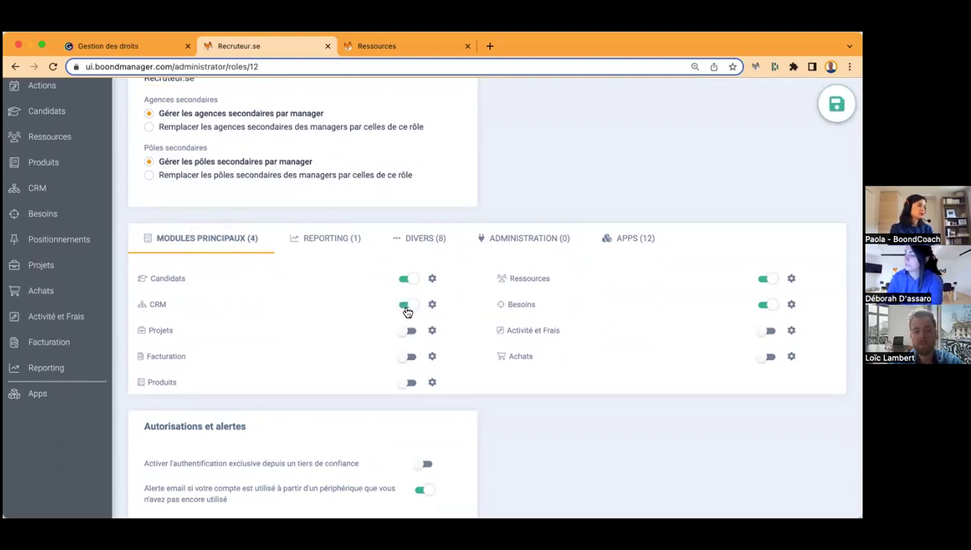
left_click(407, 310)
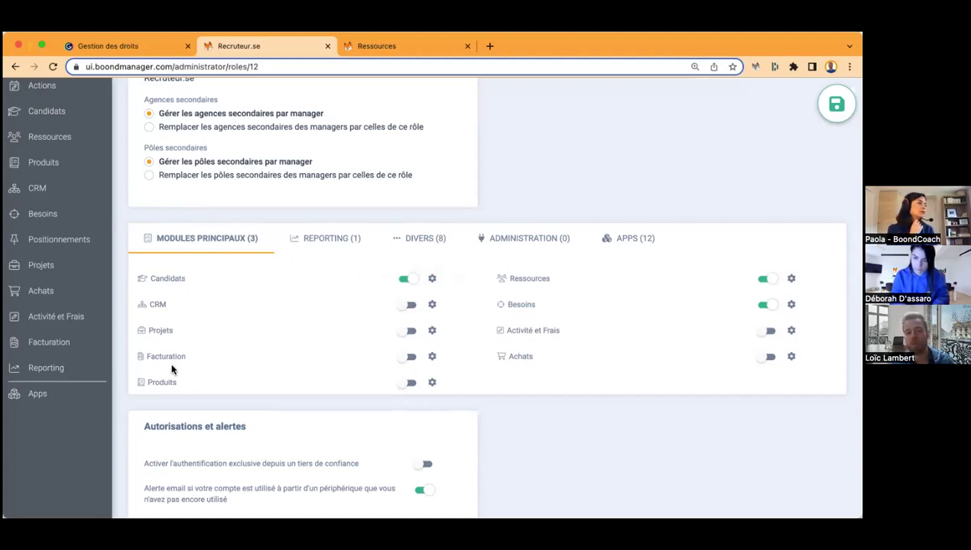
Examine the role's reporting, administration and apps permissions.
left_click(337, 247)
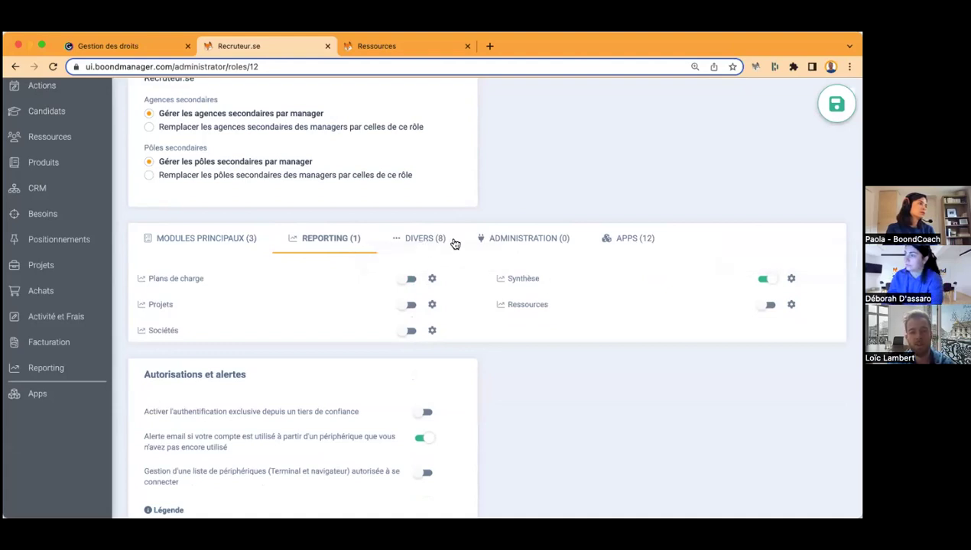
left_click(527, 246)
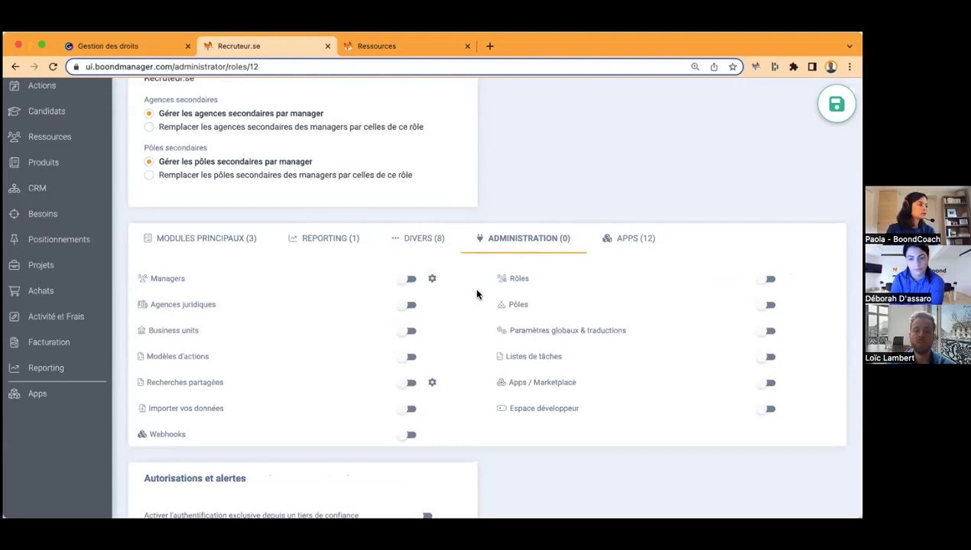
left_click(610, 239)
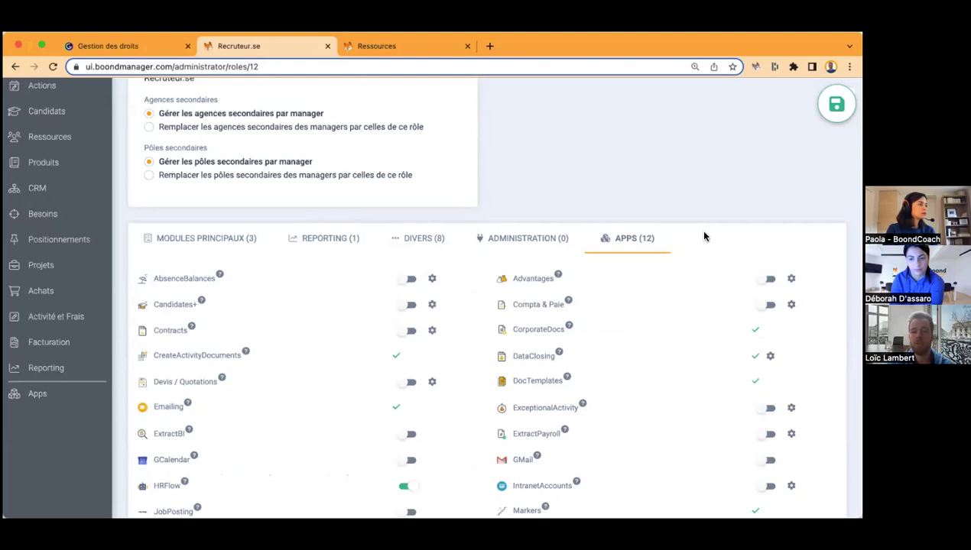
scroll(703, 237, "down", 2)
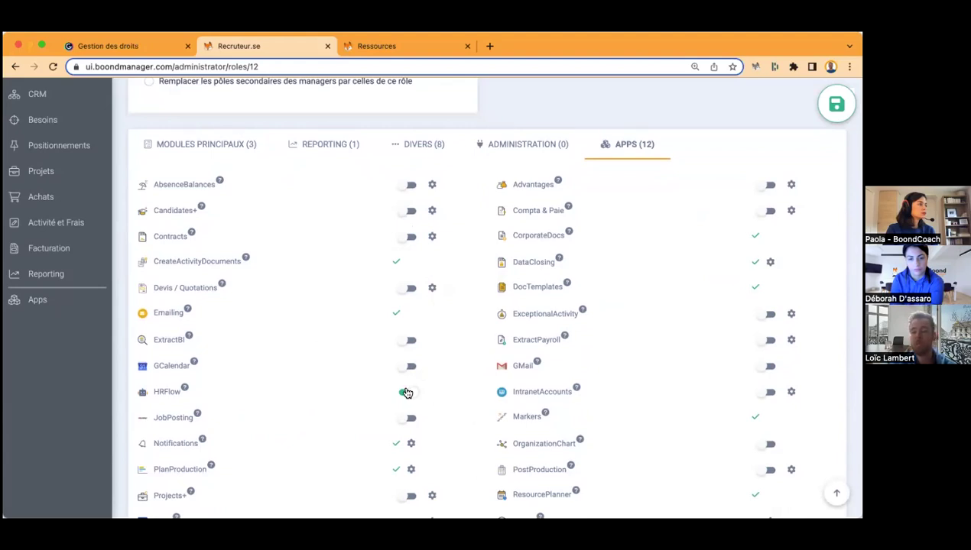
scroll(413, 344, "up", 2)
Open the rights configuration of the Ressources module among the role's main modules.
left_click(196, 229)
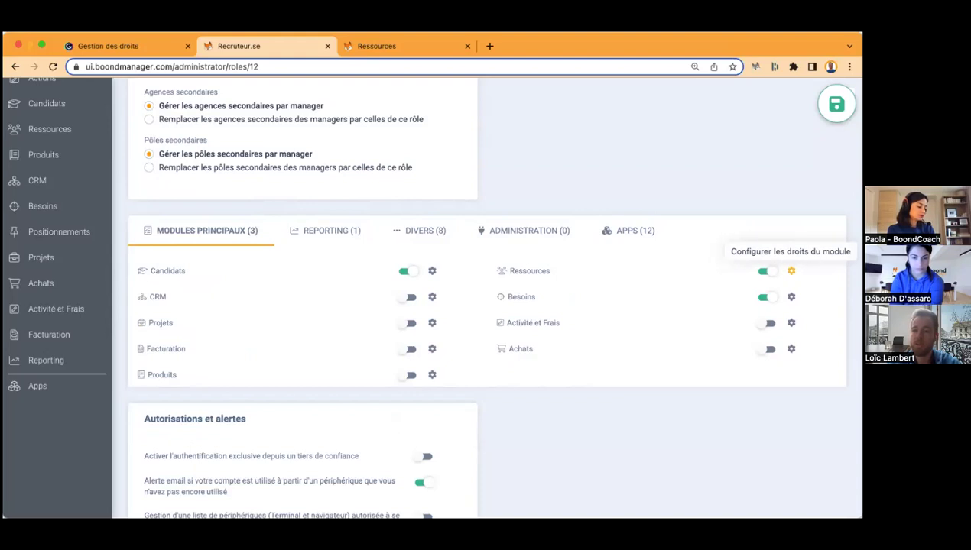
left_click(791, 271)
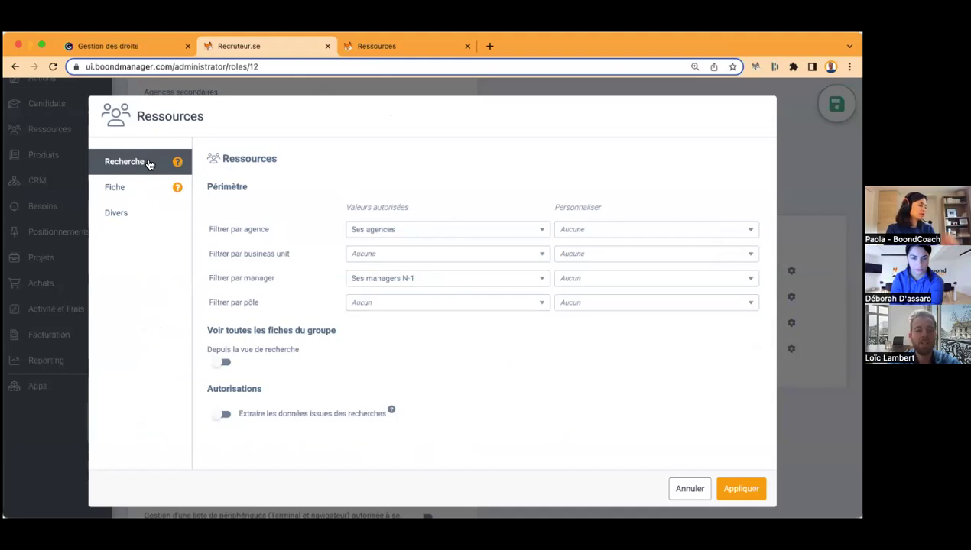
Switch to the Ressources list and look through the resources it displays.
left_click(366, 47)
scroll(257, 253, "down", 1)
scroll(257, 253, "up", 2)
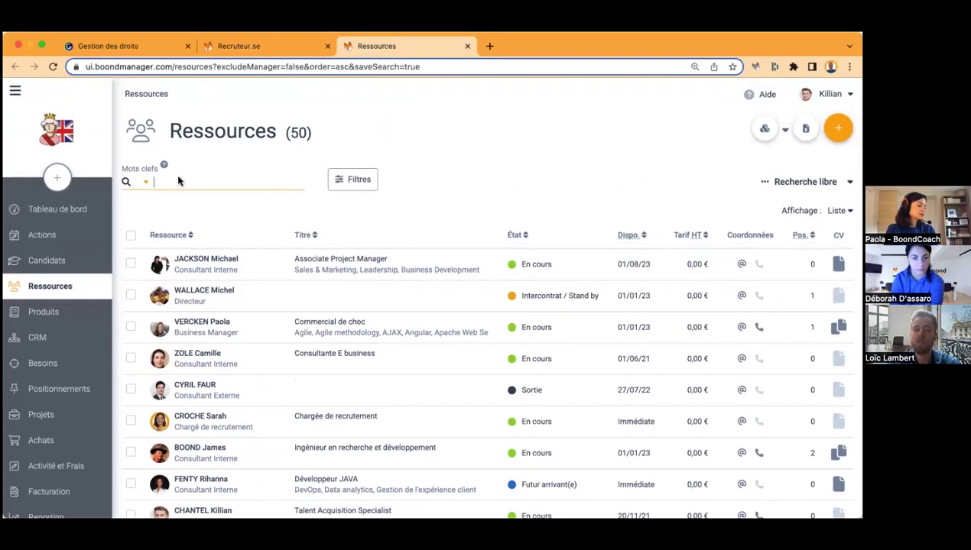
left_click(70, 289)
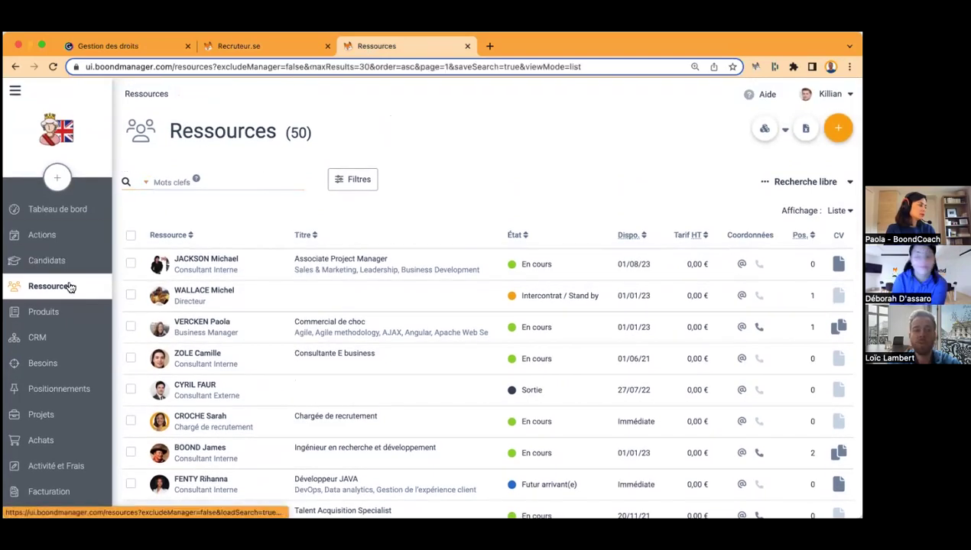
left_click(71, 267)
left_click(64, 288)
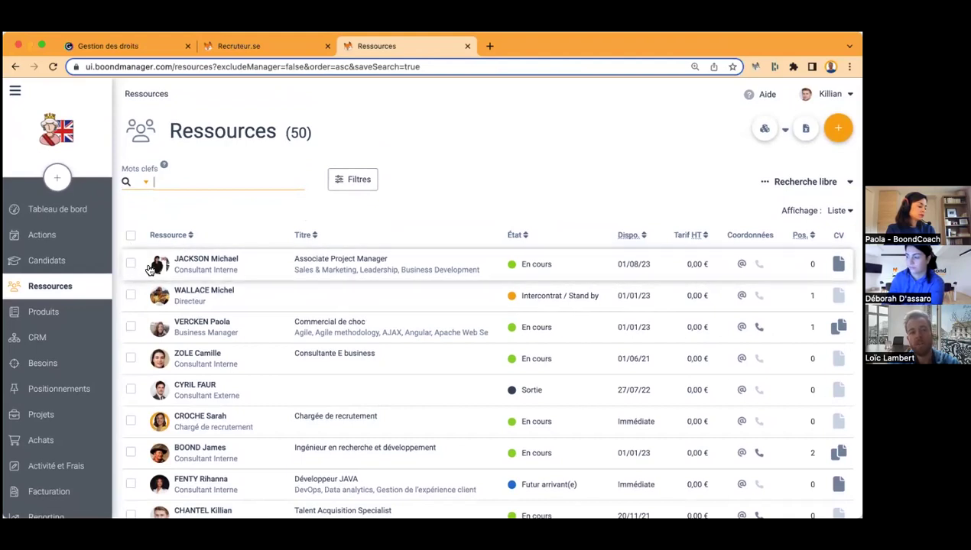
scroll(220, 376, "down", 1)
scroll(220, 377, "down", 1)
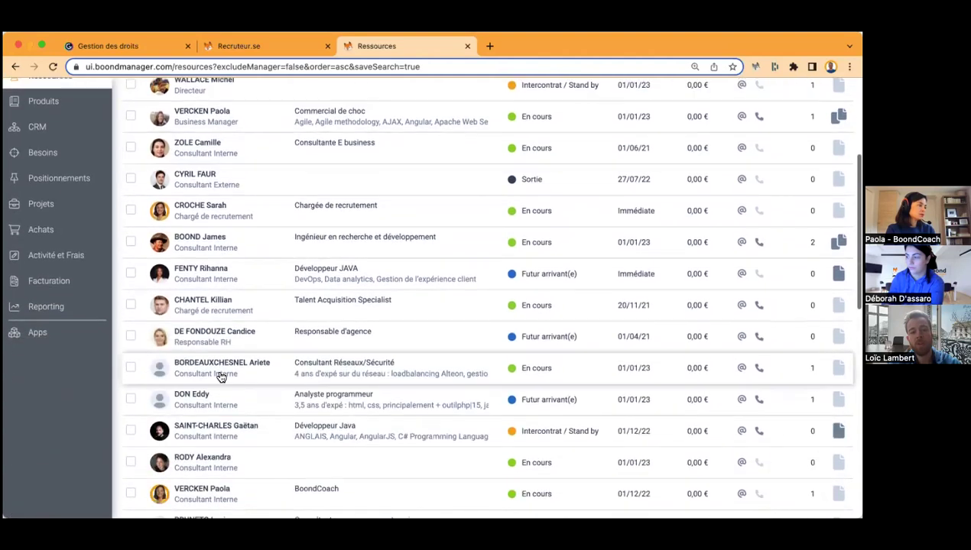
scroll(222, 352, "down", 3)
scroll(221, 330, "up", 5)
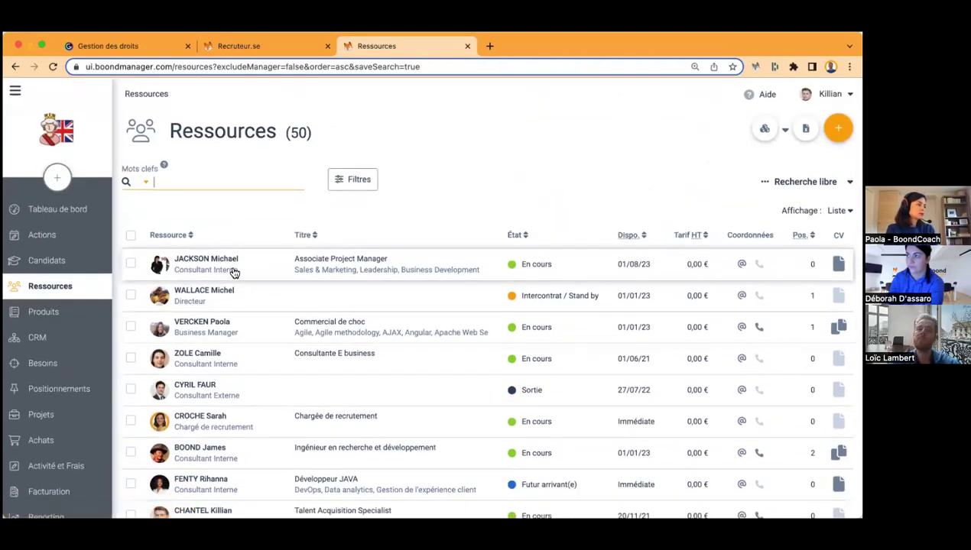
Open the resource list's filters and examine the agencies, pôles and managers offered under Périmètre.
left_click(363, 177)
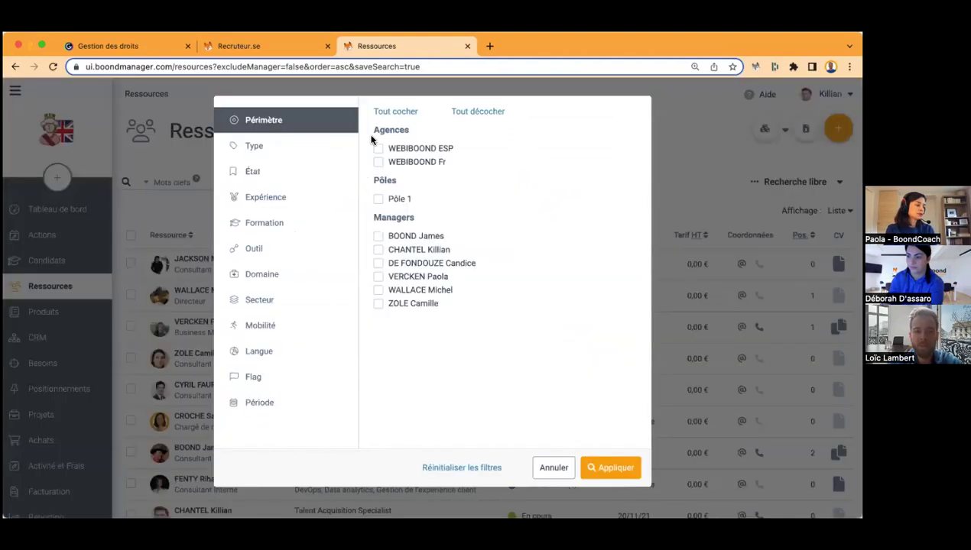
left_click_drag(379, 140, 456, 308)
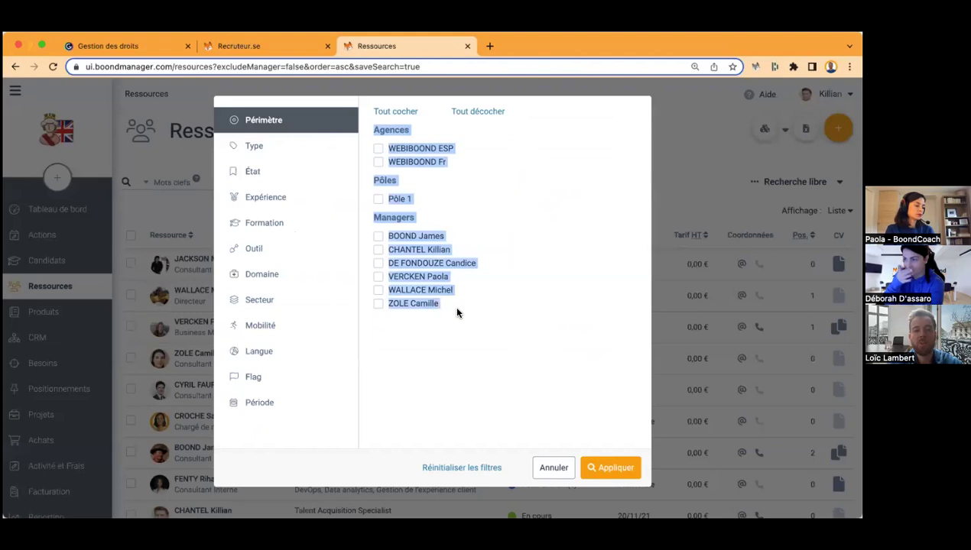
left_click(440, 339)
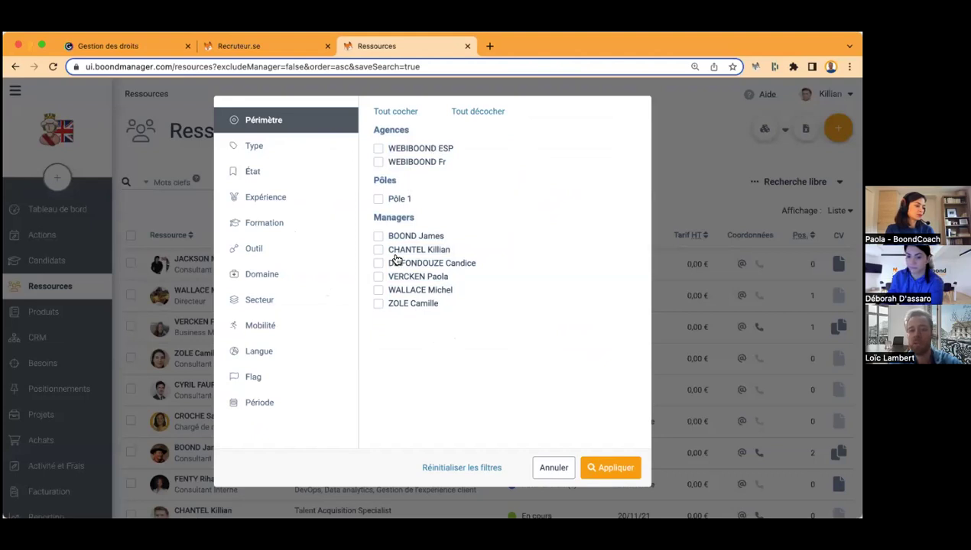
Compare the Périmètre section of the role's Ressources search rights with the Périmètre filters of the resource list.
left_click(265, 46)
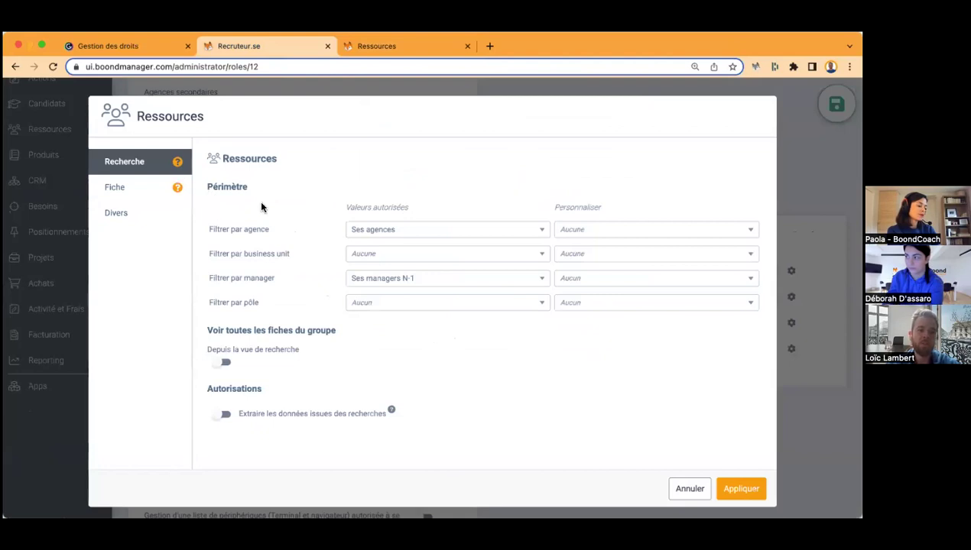
scroll(287, 266, "down", 1)
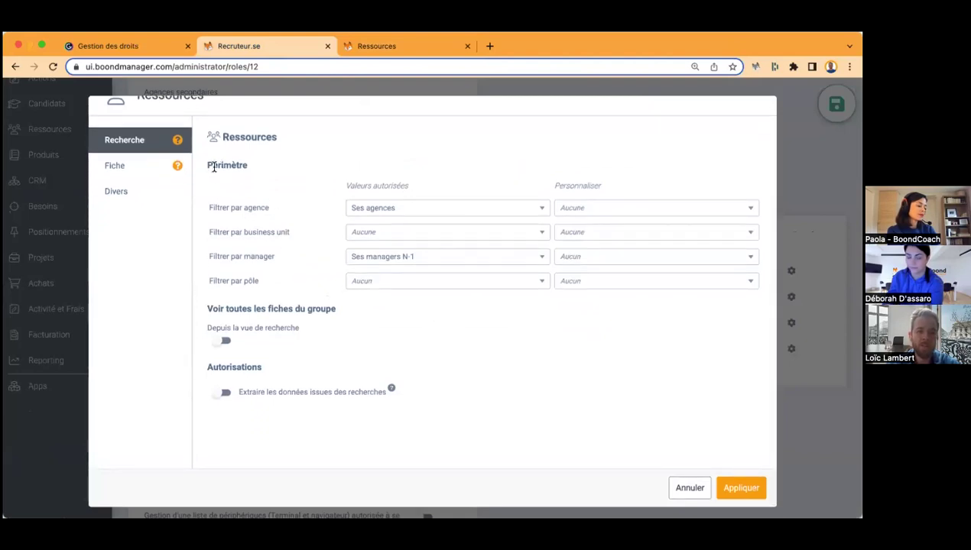
left_click_drag(227, 167, 251, 193)
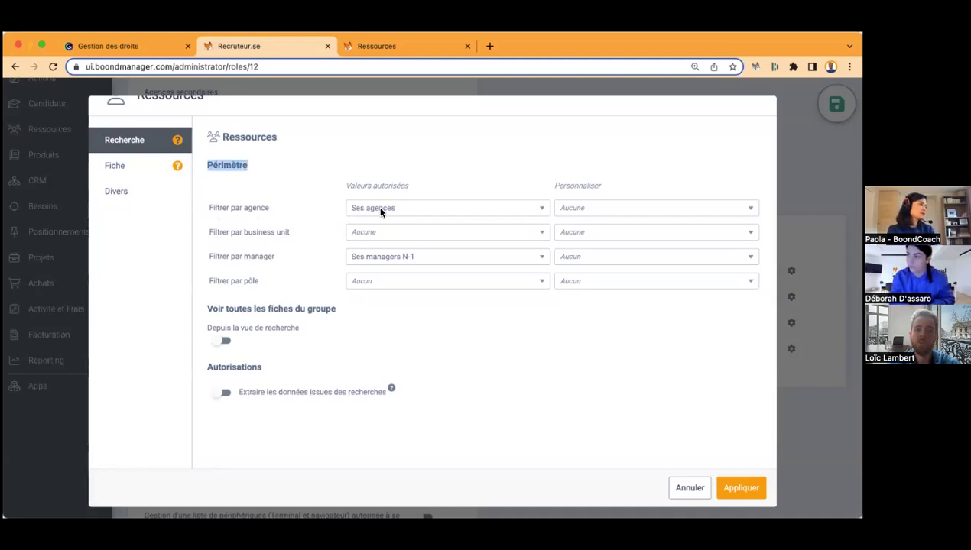
left_click(366, 47)
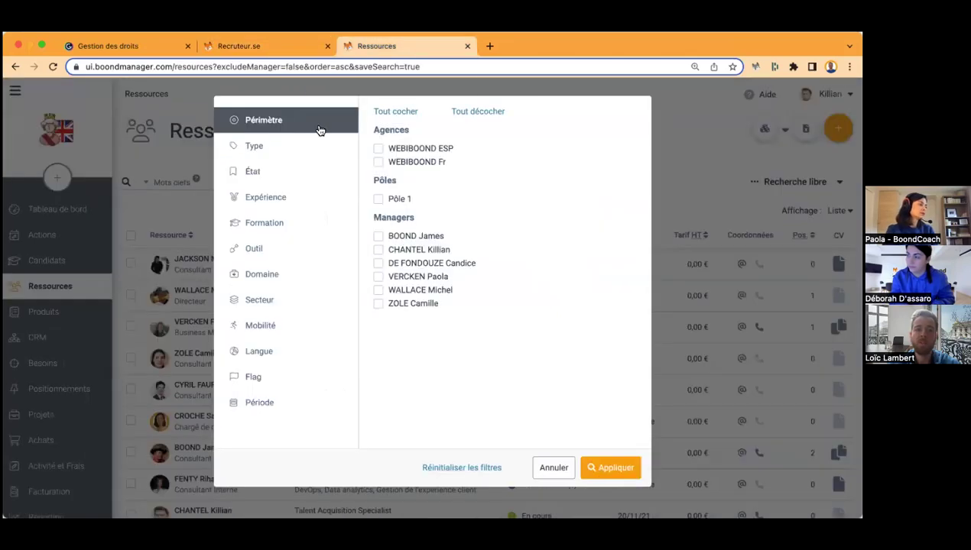
left_click(274, 49)
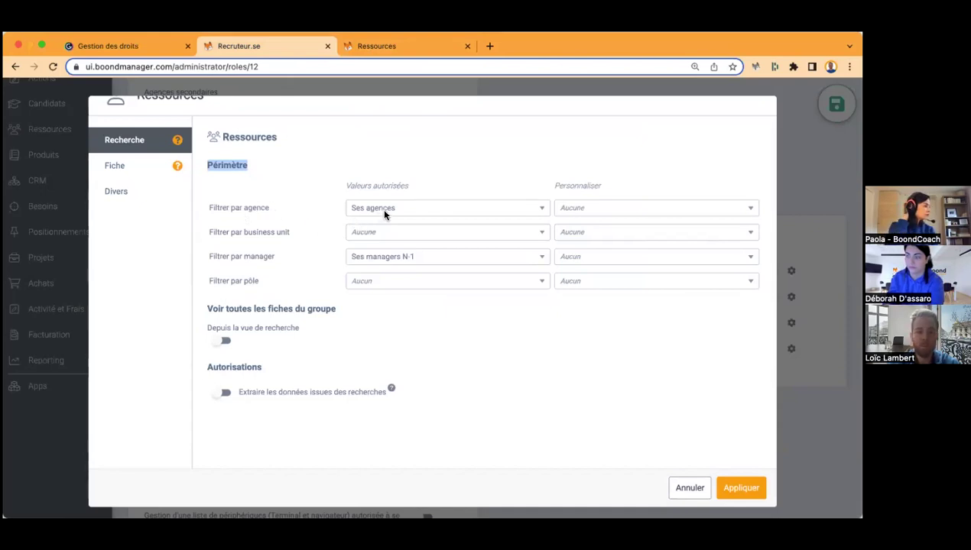
Check the authorised values available for filtering resources by agency without changing the selection.
left_click_drag(221, 208, 242, 208)
left_click(351, 210)
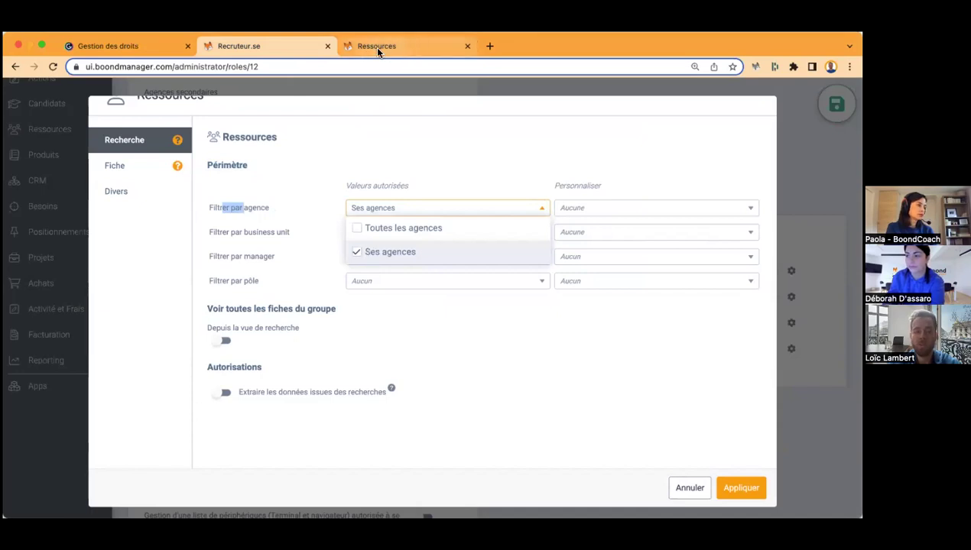
left_click(323, 200)
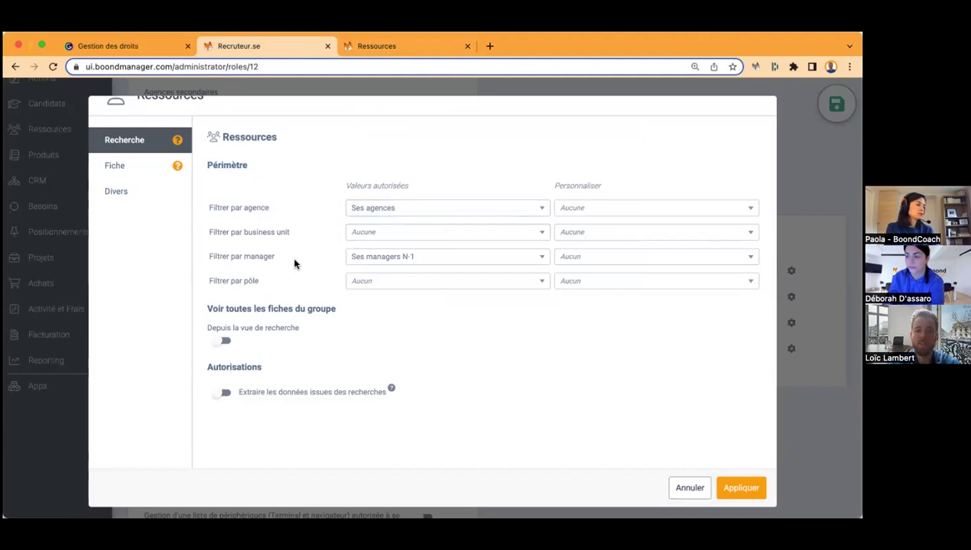
Try adding "Les managers de ses agences" to the authorised manager filter values and deselect it again.
left_click(394, 257)
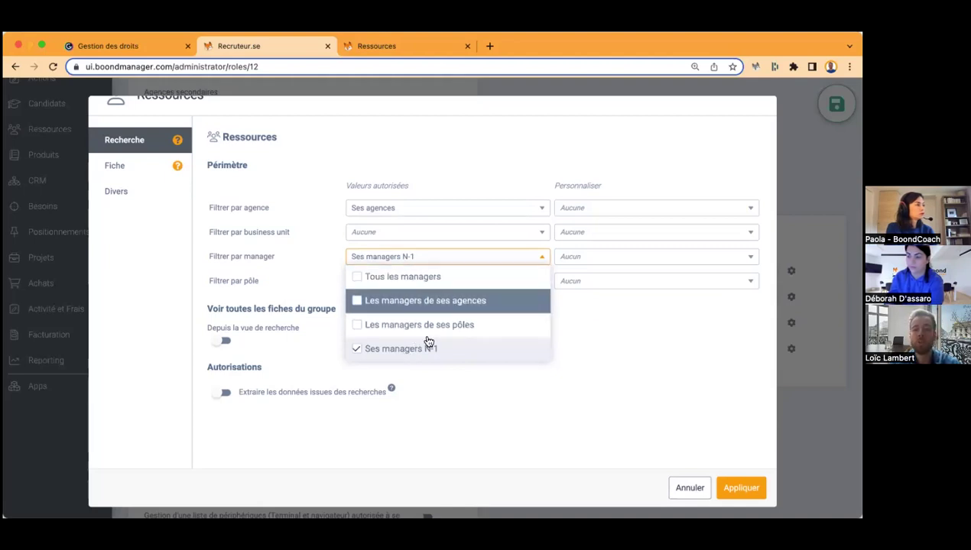
left_click(423, 305)
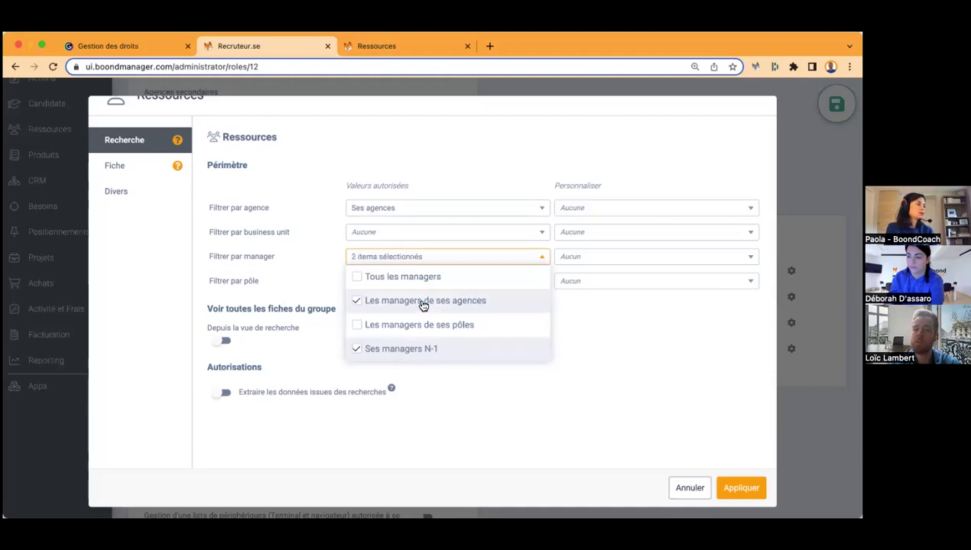
left_click(423, 303)
left_click(471, 391)
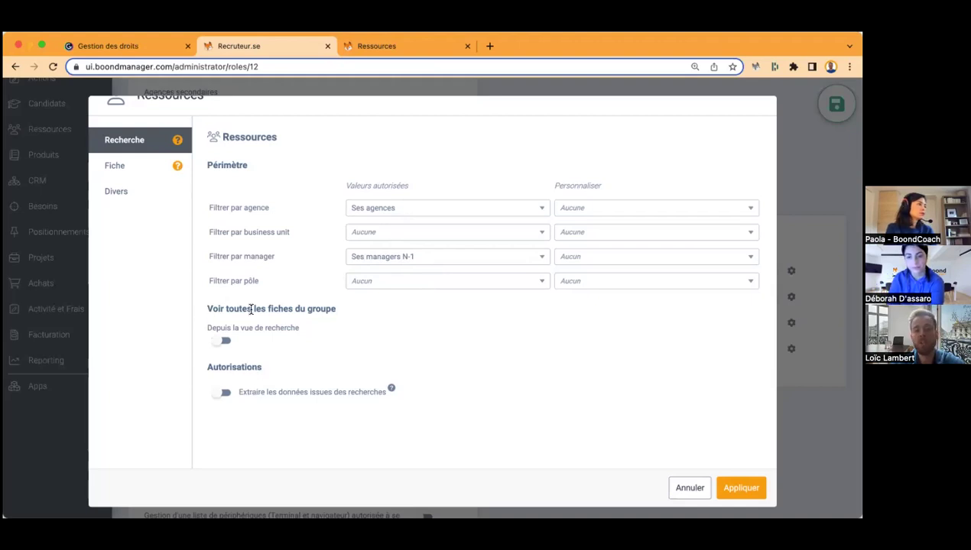
Review the "Voir toutes les fiches du groupe" option, the perimeter filters and the data extraction authorisation in the Ressources search rights.
left_click_drag(207, 310, 330, 312)
left_click(322, 307)
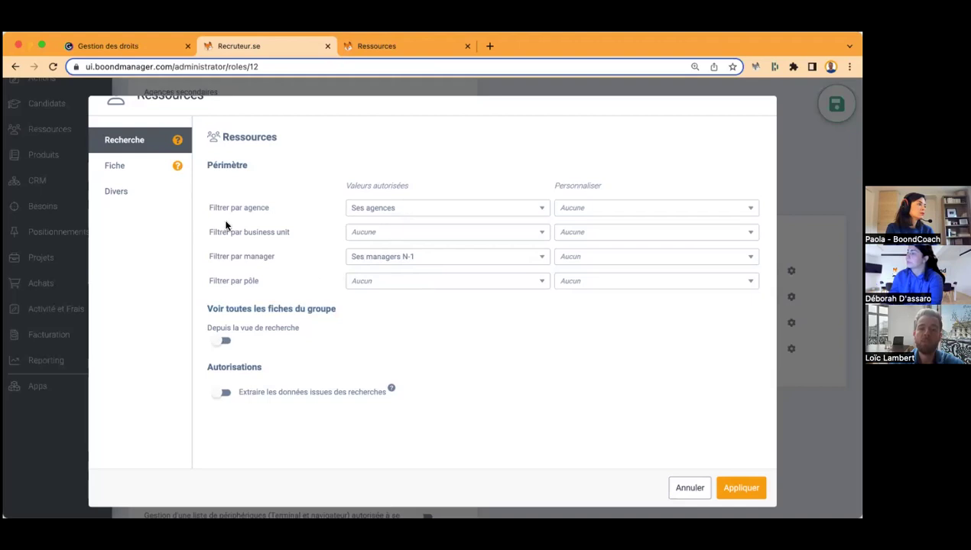
left_click_drag(213, 207, 277, 294)
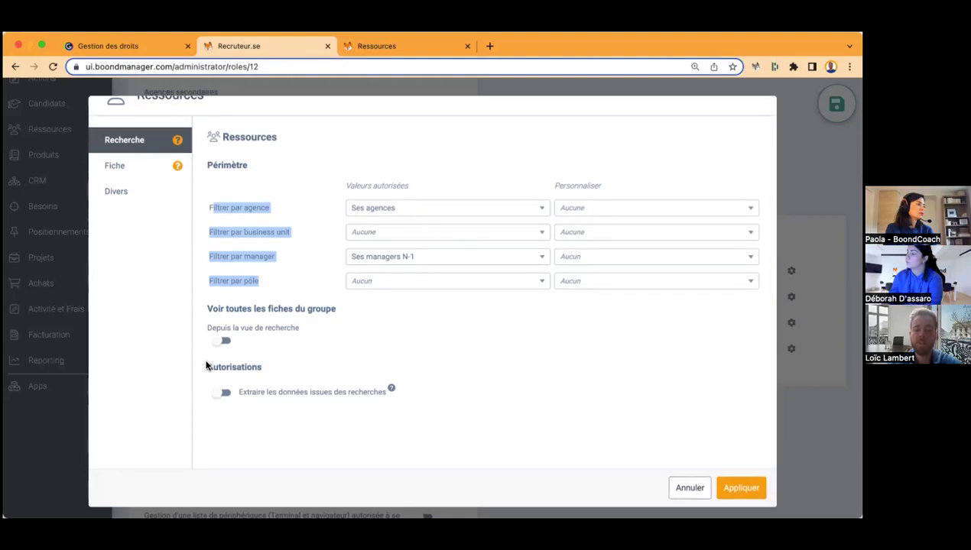
left_click_drag(205, 367, 265, 372)
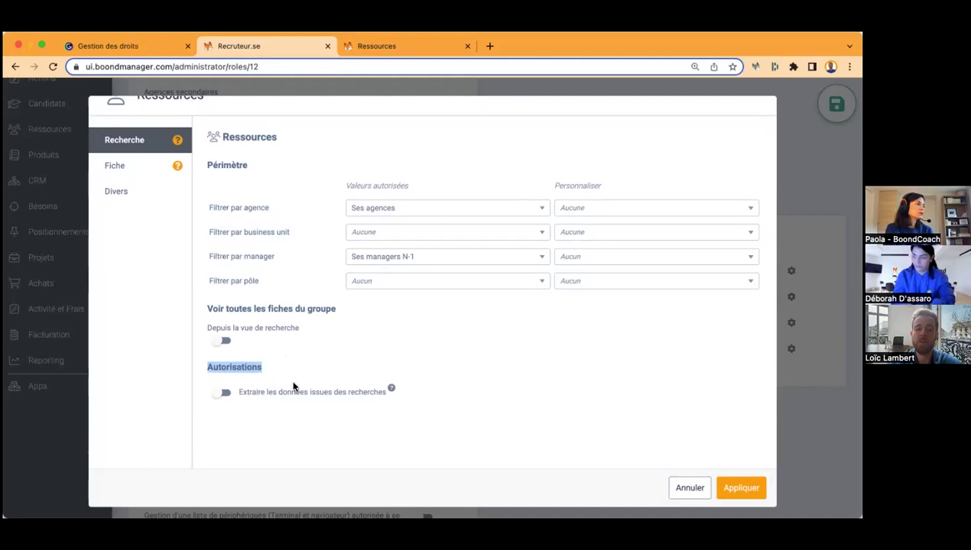
mouse_move(392, 390)
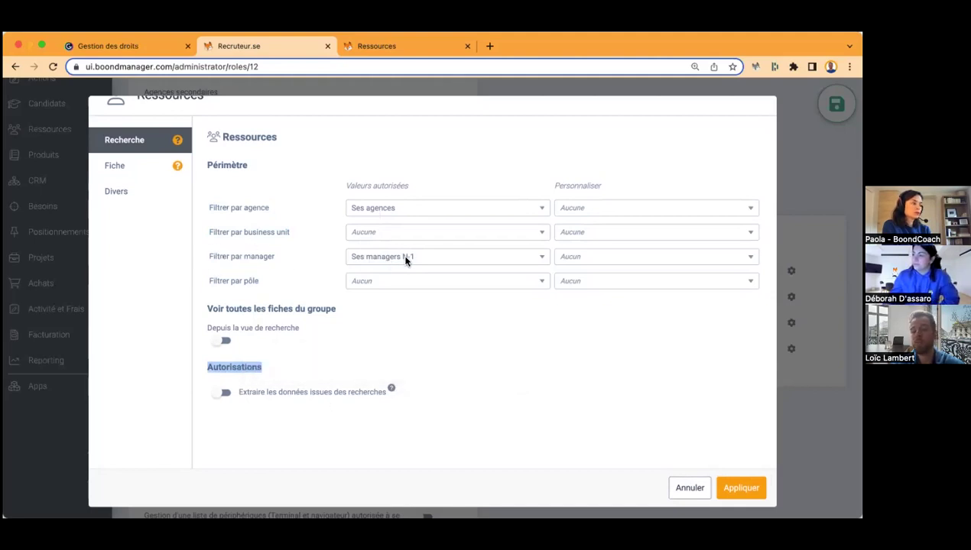
scroll(380, 329, "up", 1)
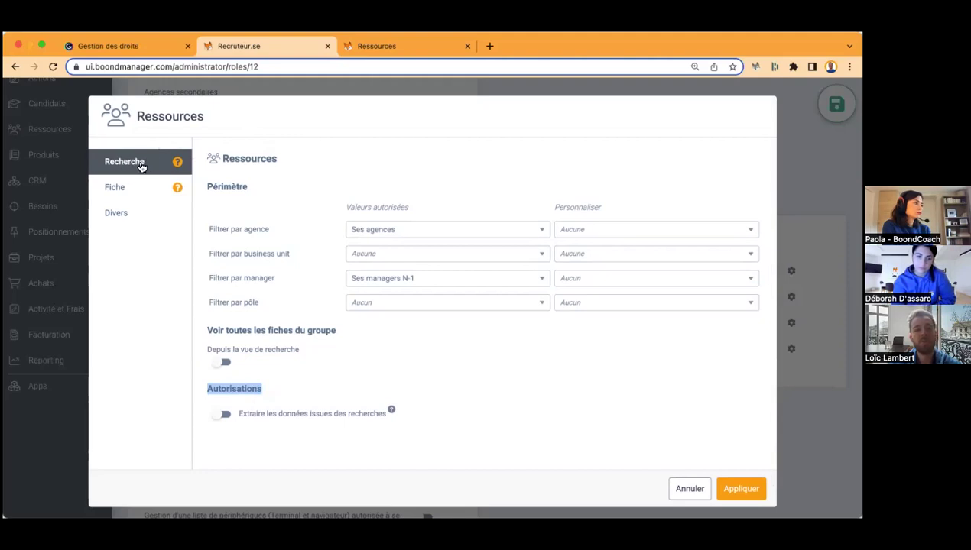
Open the tutorial linked from the Recherche help and skim the article on configuring a module's search rights.
left_click(177, 163)
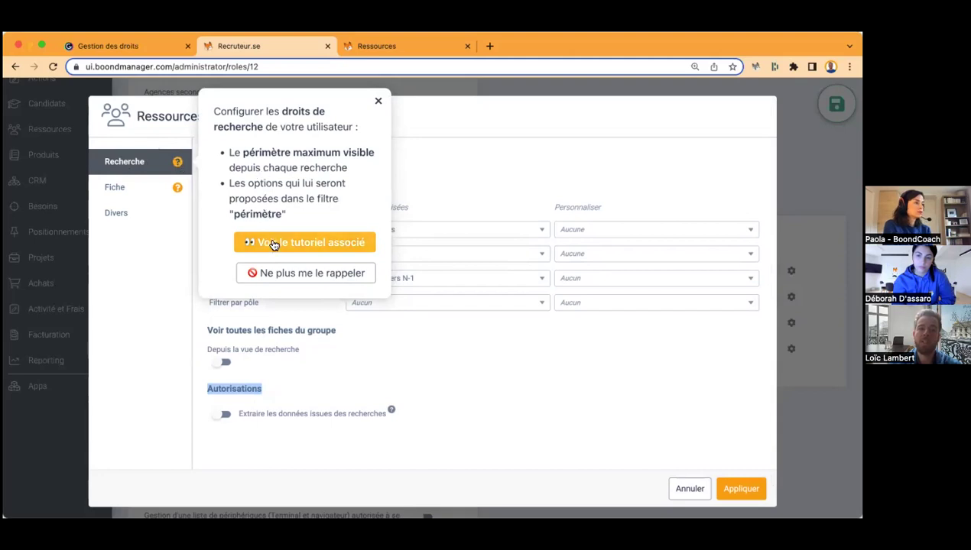
left_click(310, 242)
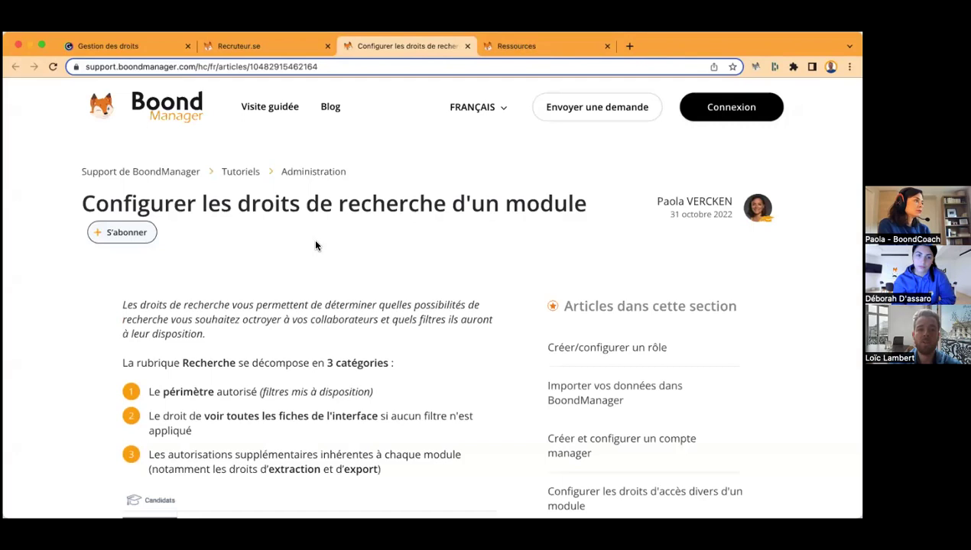
scroll(401, 246, "down", 2)
scroll(401, 245, "down", 4)
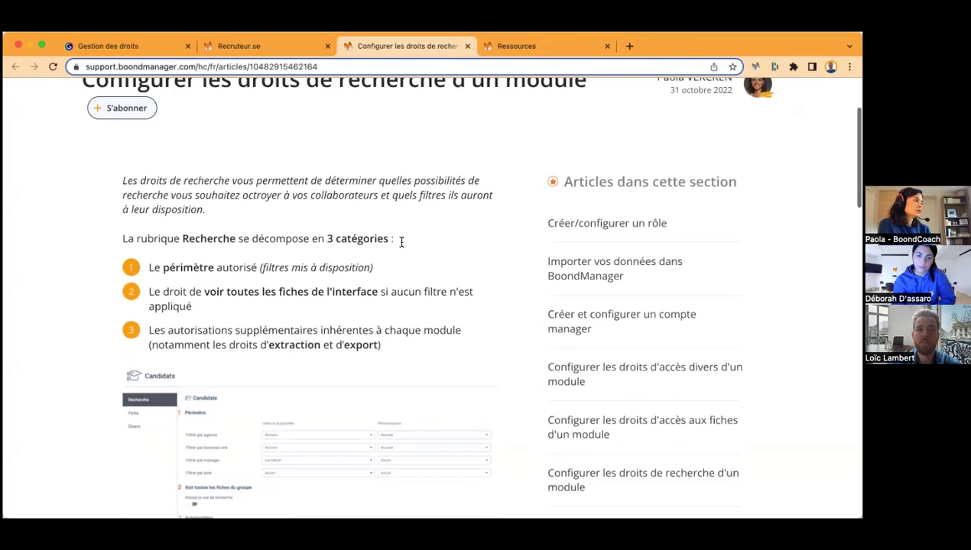
scroll(400, 243, "down", 6)
scroll(400, 245, "up", 9)
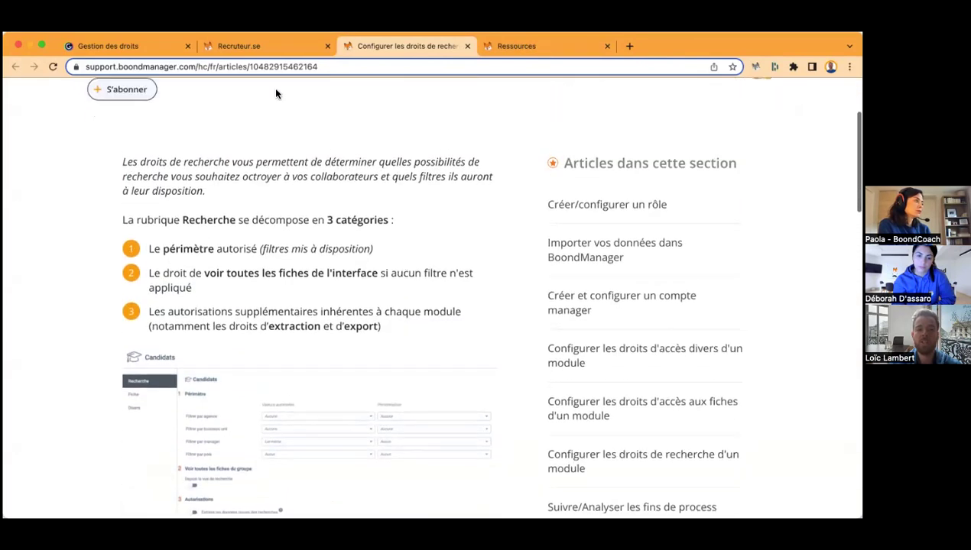
Return to the Recruteur.se role and display the Fiche access rights of its Ressources module.
left_click(249, 46)
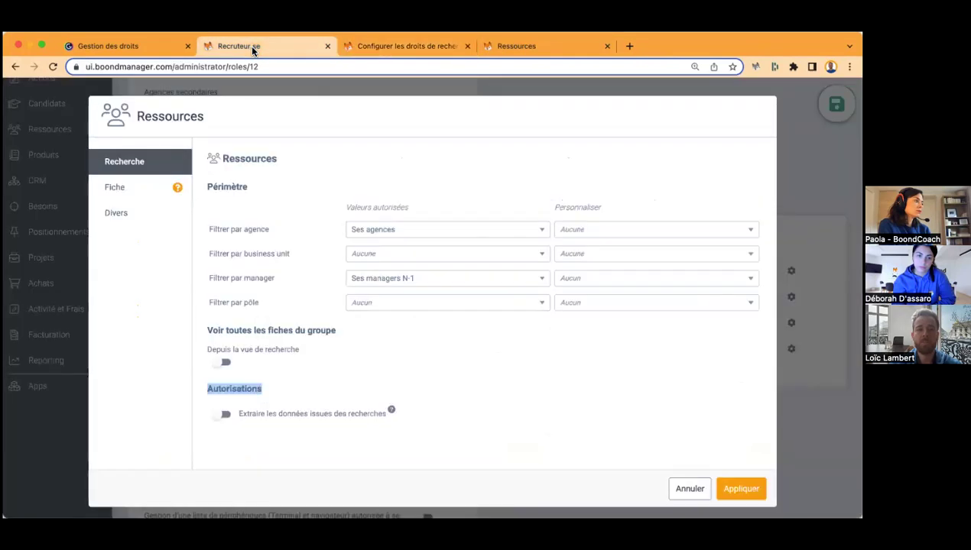
left_click(139, 194)
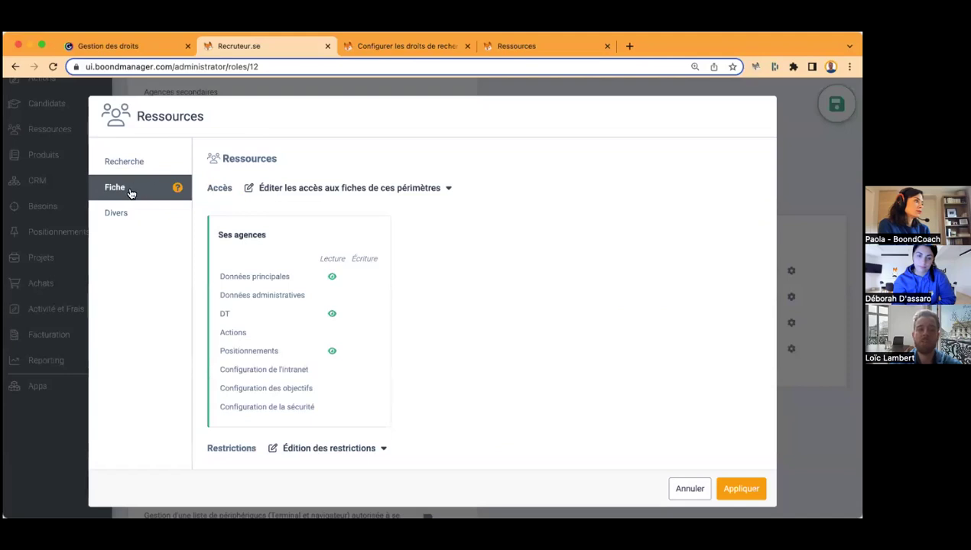
Dismiss the resource list's filters, view the first resource's record, and return to the role's Fiche access rights.
left_click(544, 48)
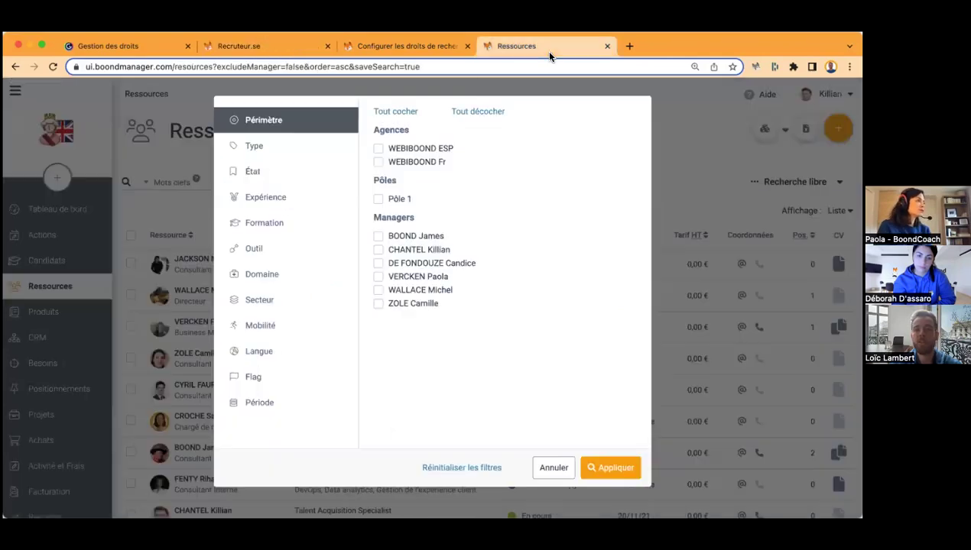
left_click(548, 474)
scroll(275, 277, "down", 1)
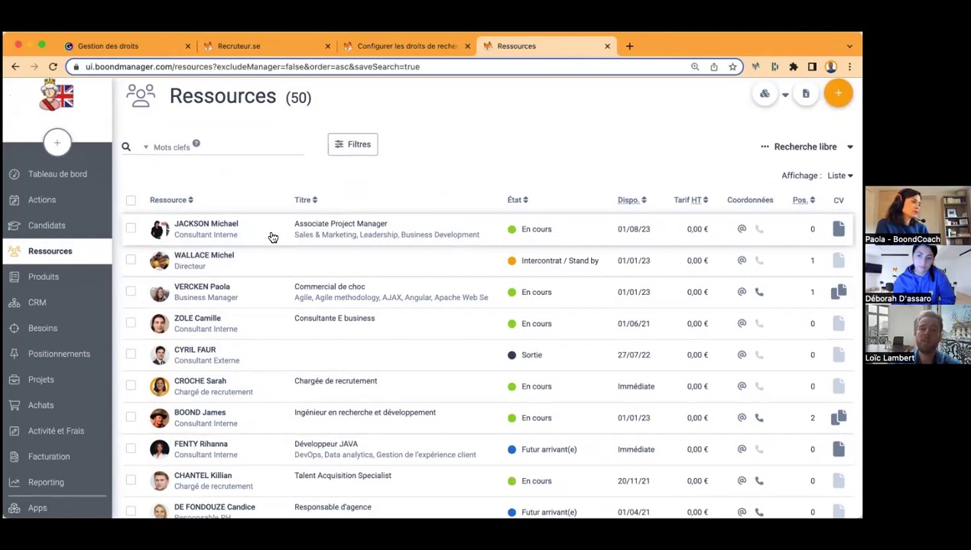
left_click(273, 238)
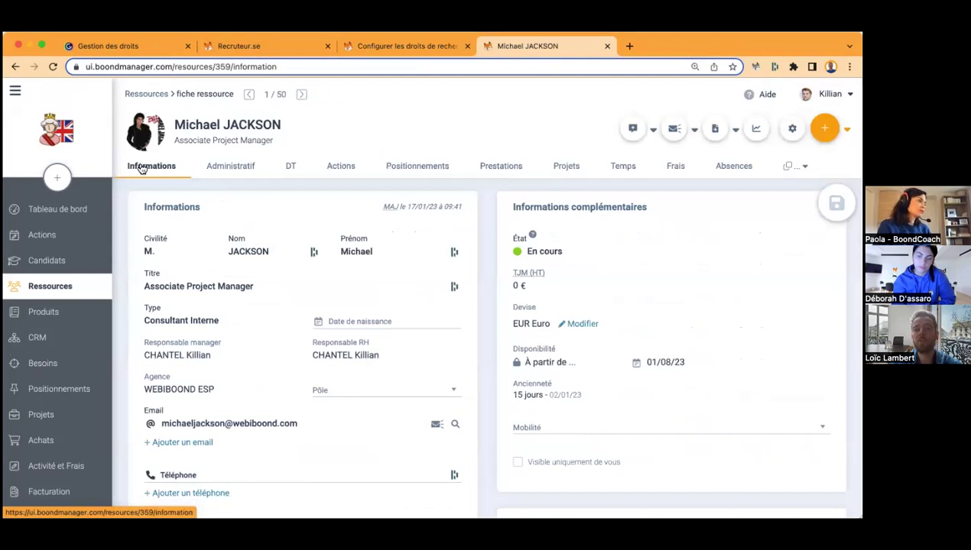
left_click(395, 46)
left_click(235, 46)
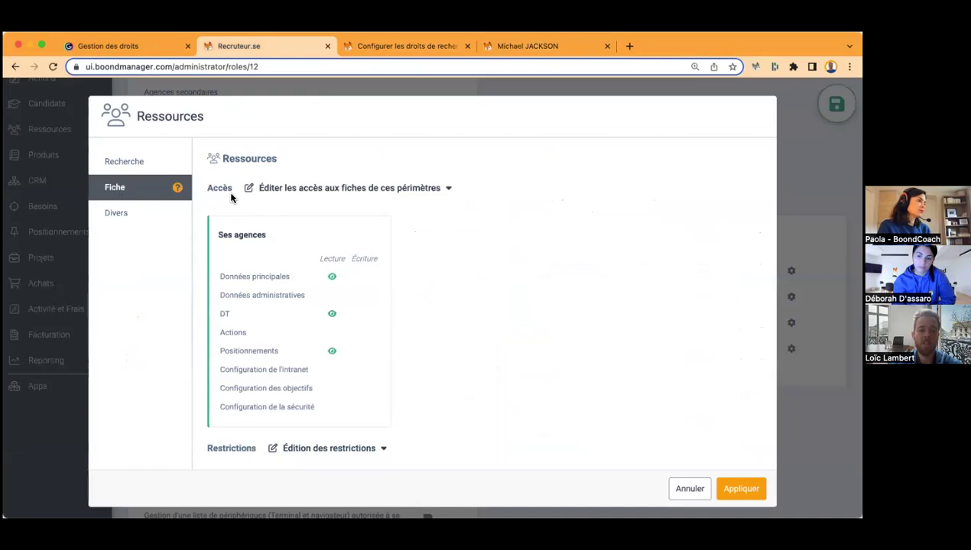
In the "Ses agences" perimeter, grant read access to Données administratives and Actions plus write access to DT, and validate.
left_click_drag(207, 193, 229, 192)
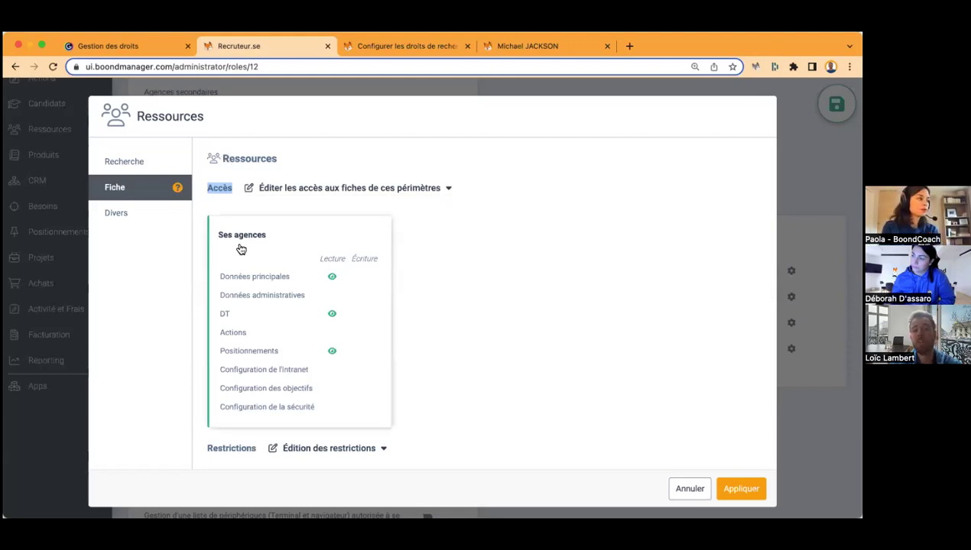
left_click(303, 308)
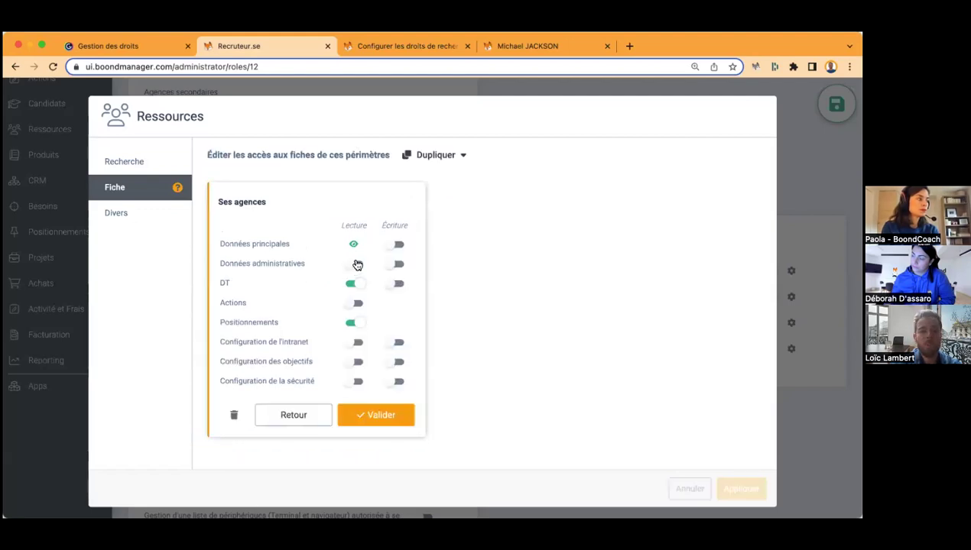
left_click(356, 246)
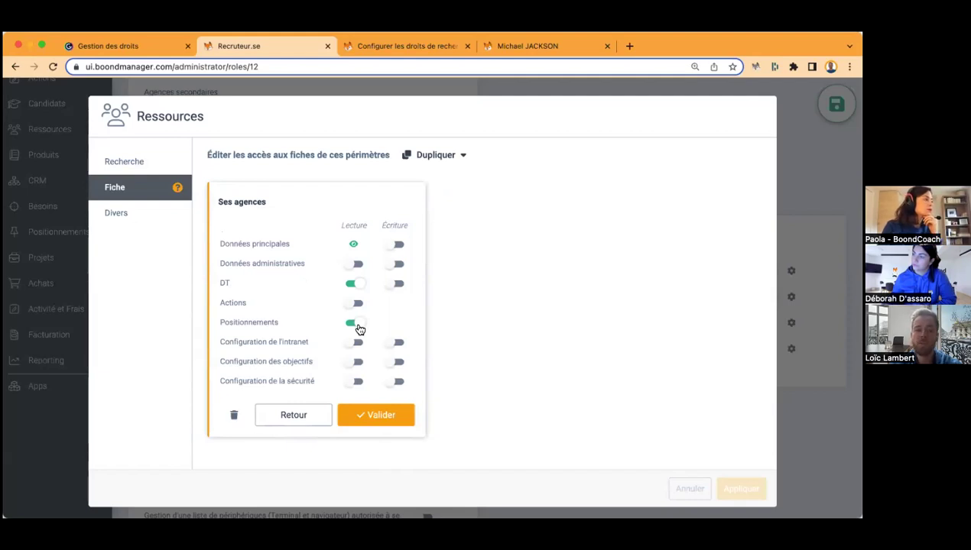
left_click(356, 266)
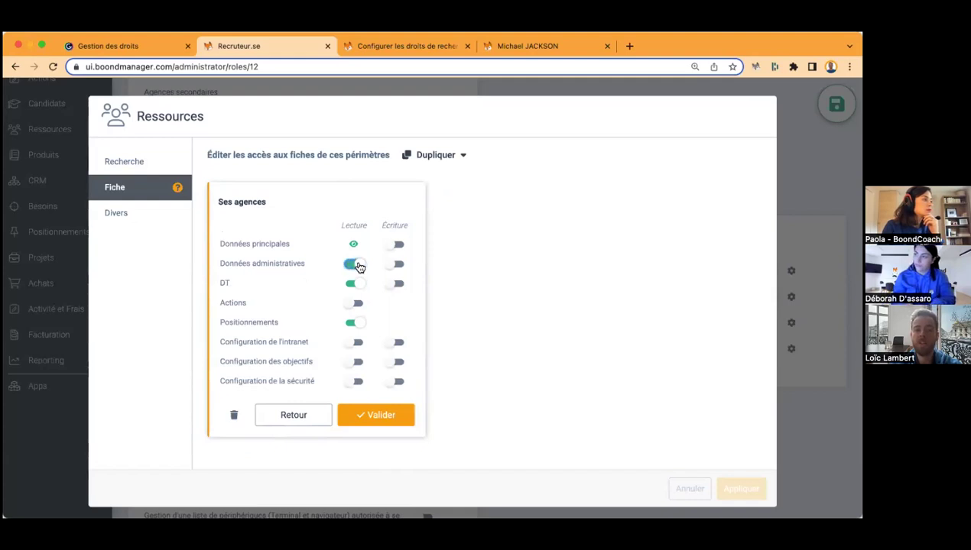
left_click(354, 304)
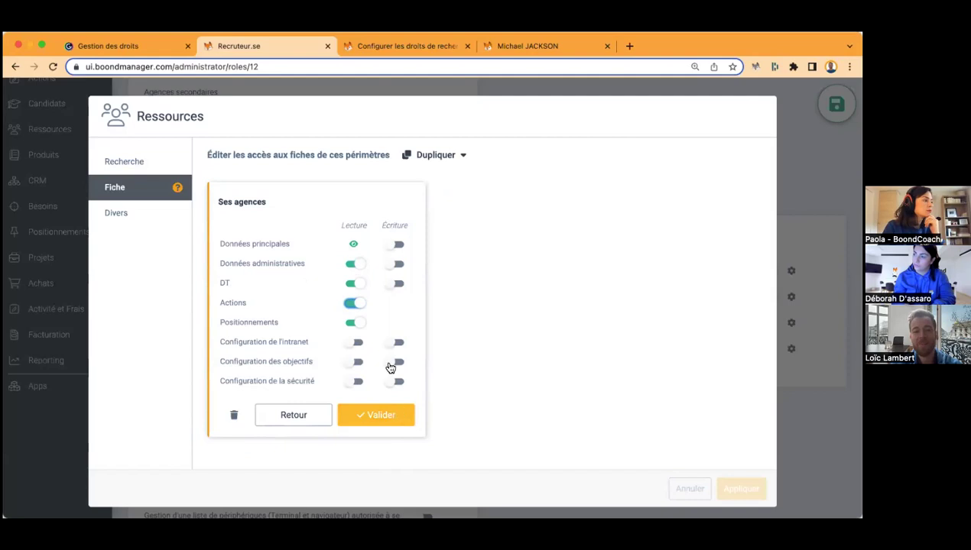
left_click(398, 286)
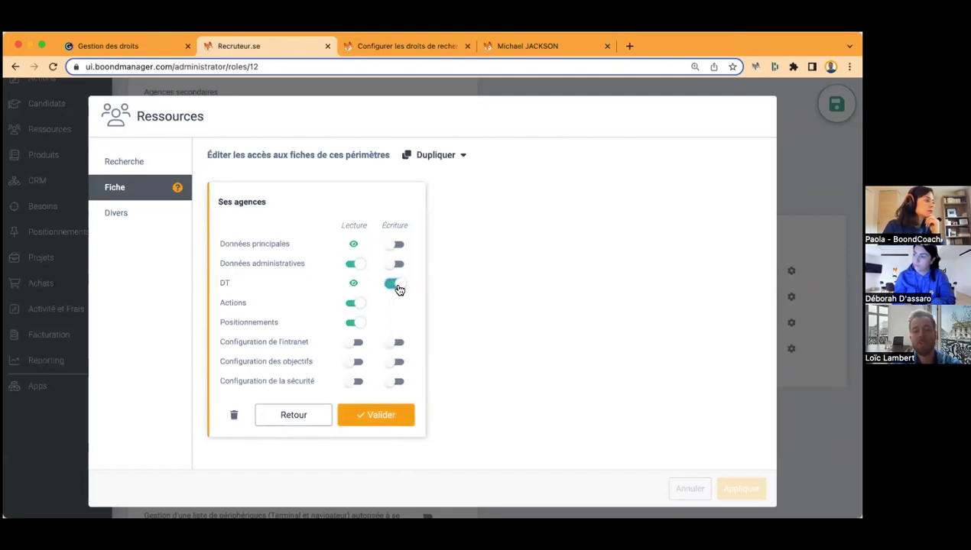
left_click(370, 417)
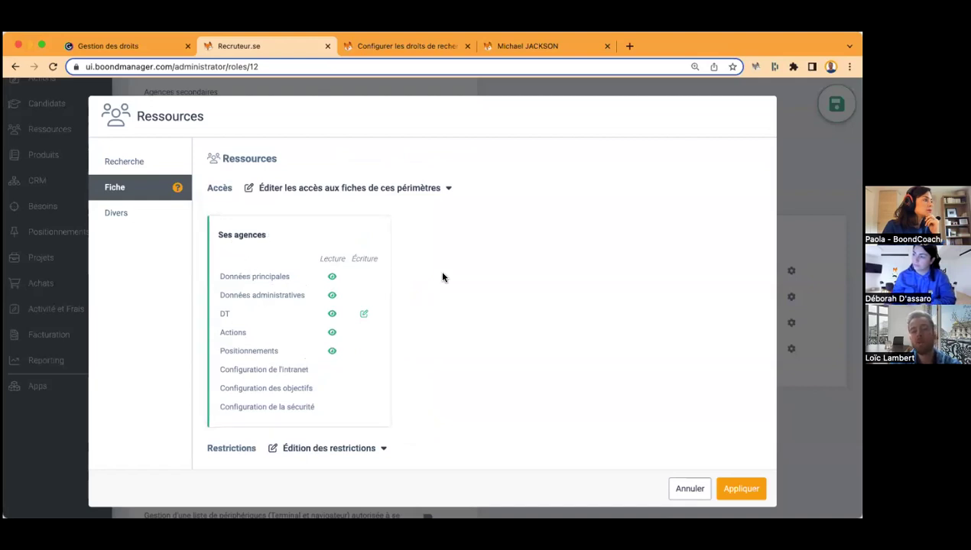
Add the "Le manager et ses N-1" perimeter with full read and write access except writing Configuration de la sécurité, and validate.
left_click(343, 188)
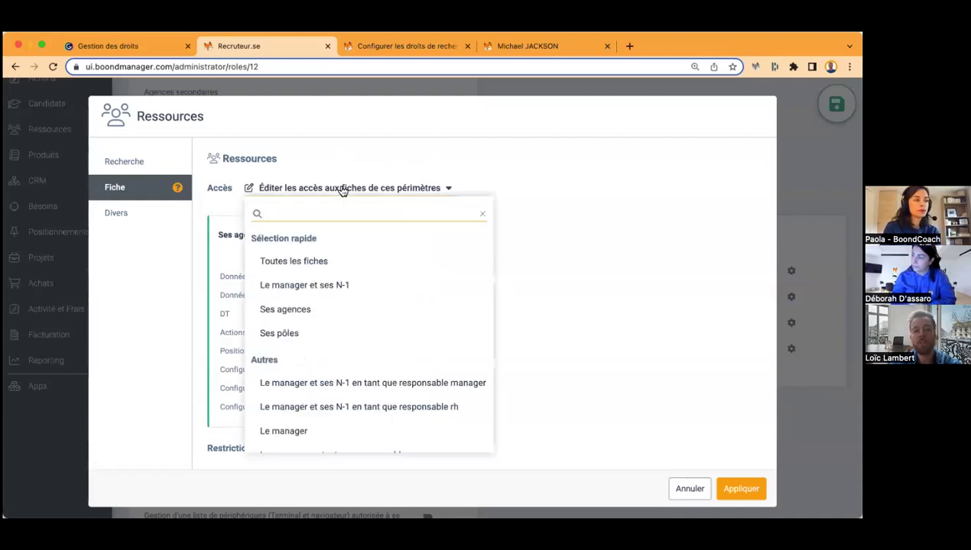
left_click(335, 282)
mouse_move(313, 198)
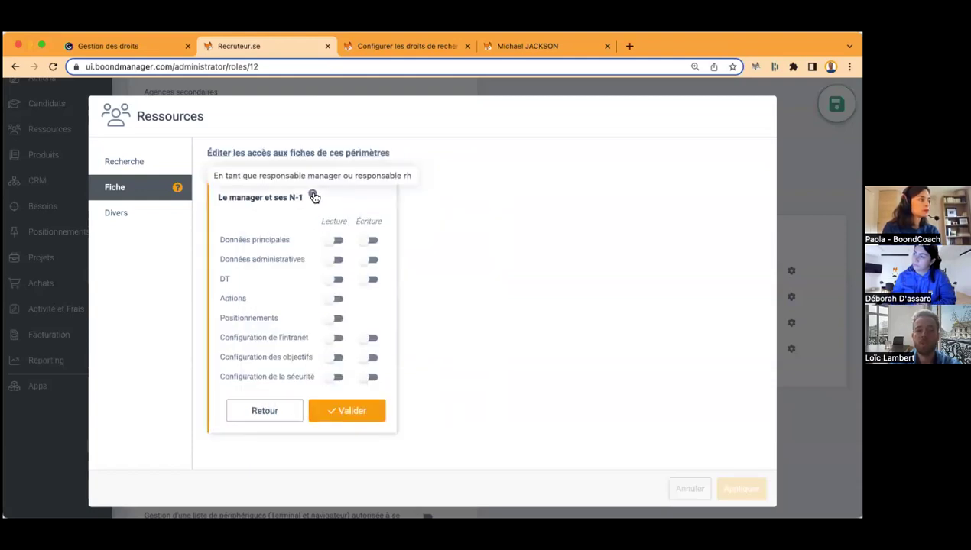
left_click(341, 227)
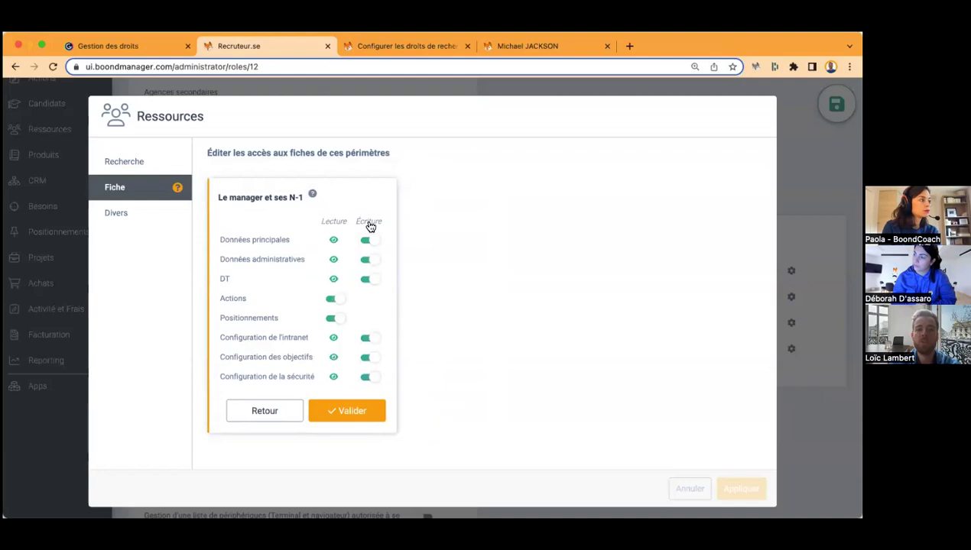
left_click(374, 379)
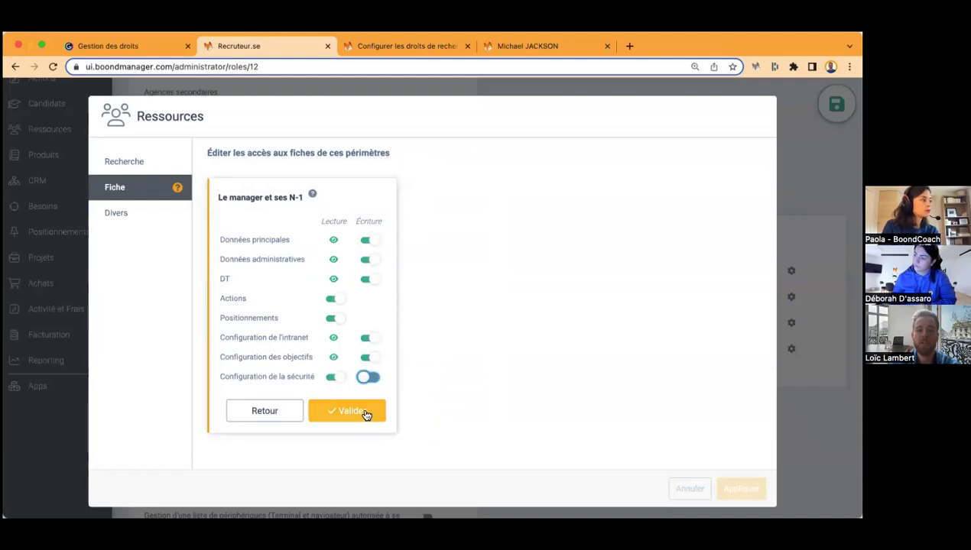
left_click(365, 413)
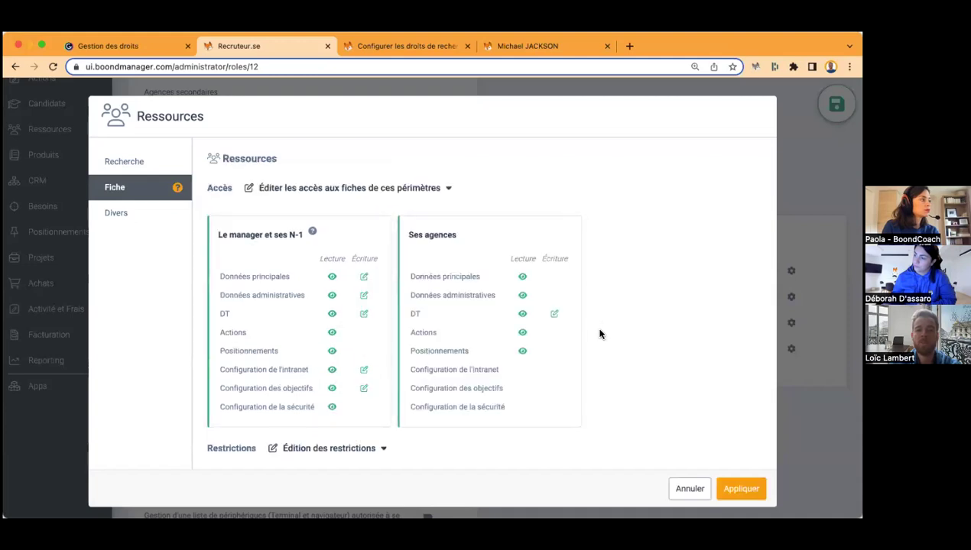
Compare the access rights of the "Le manager et ses N-1" and "Ses agences" perimeters and read the Restrictions notice.
scroll(622, 342, "down", 1)
scroll(623, 342, "up", 1)
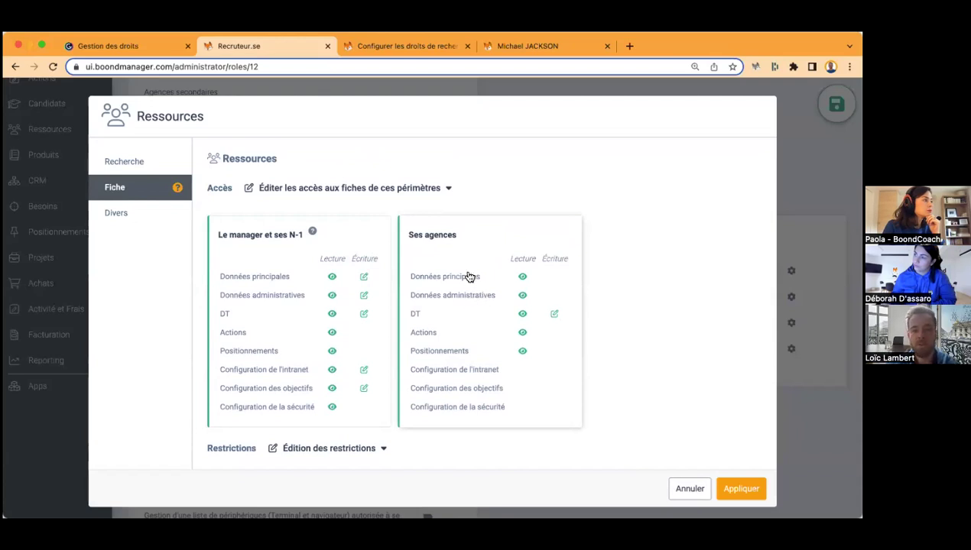
left_click(554, 316)
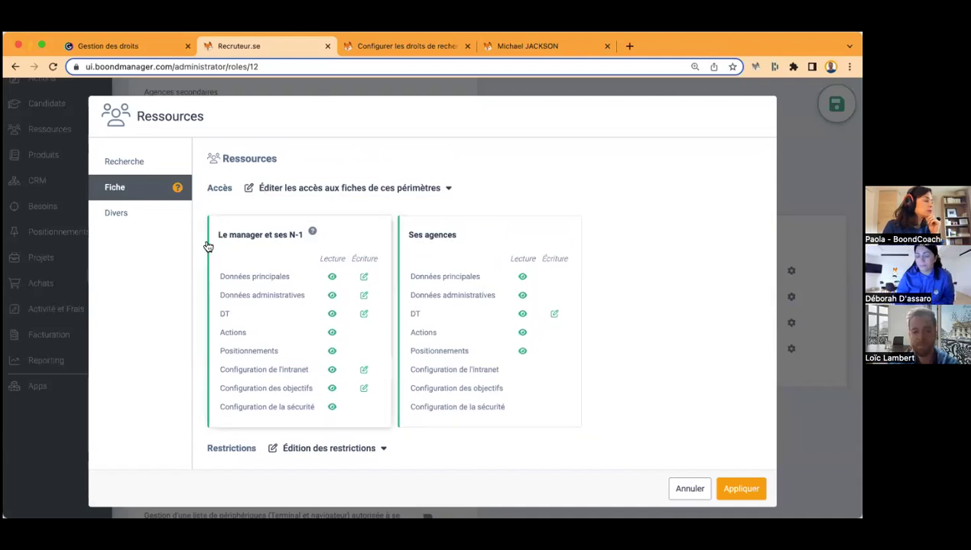
mouse_move(317, 237)
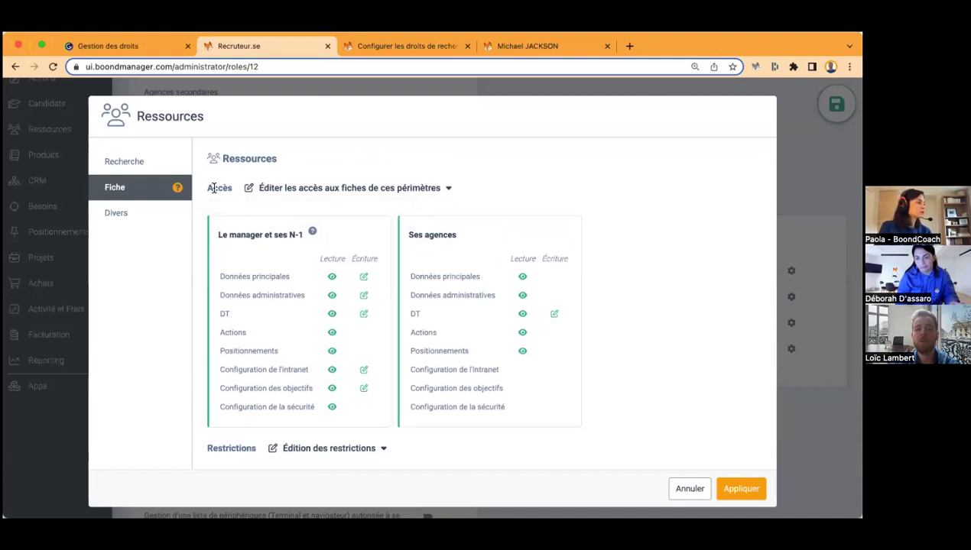
scroll(344, 231, "down", 2)
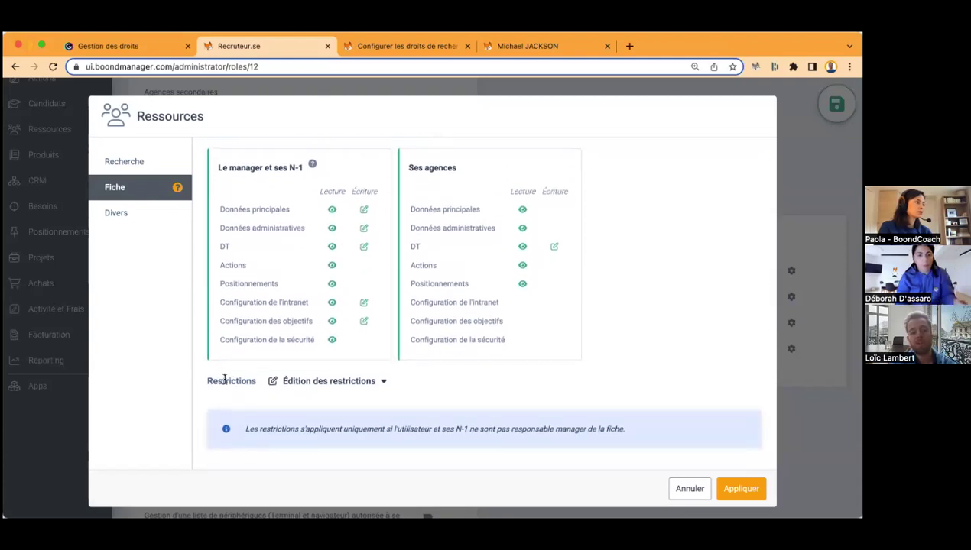
double_click(225, 380)
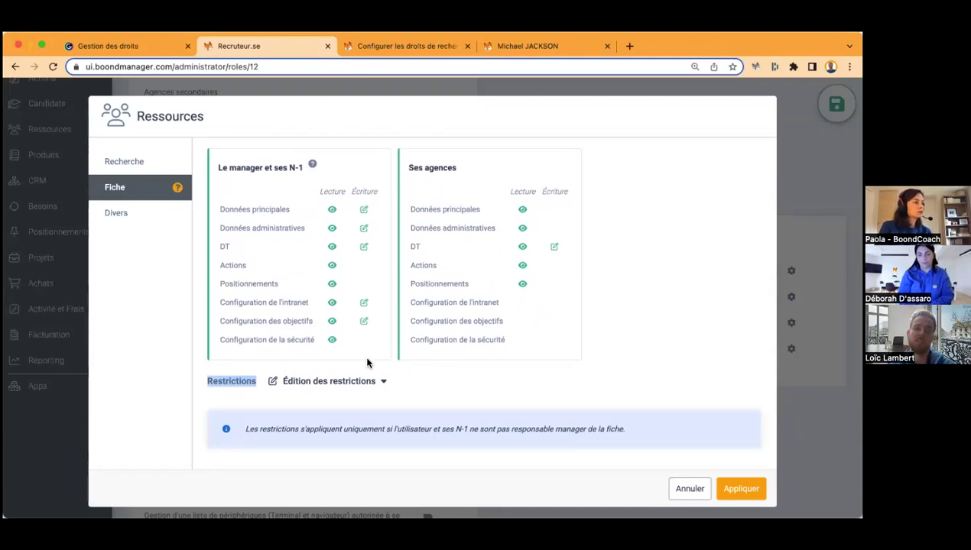
scroll(300, 267, "up", 2)
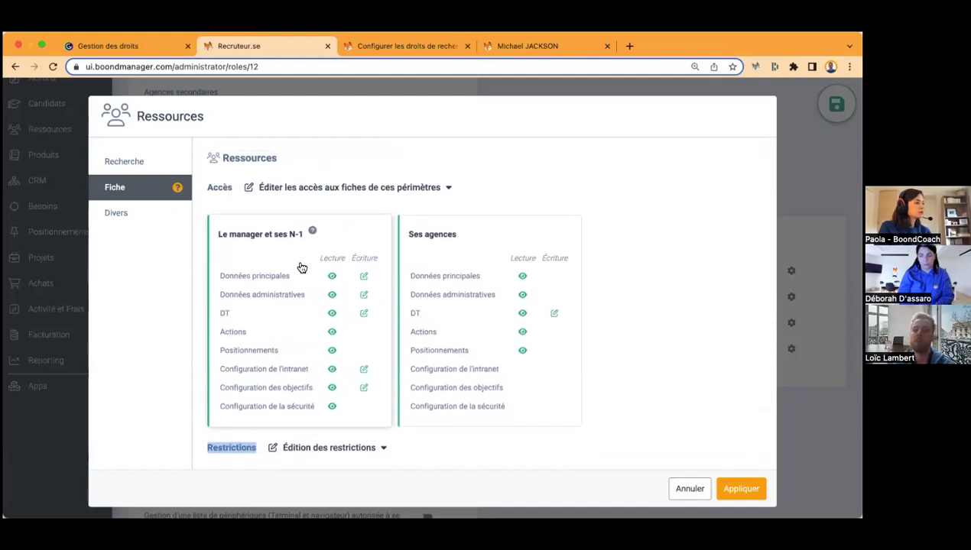
scroll(300, 267, "down", 2)
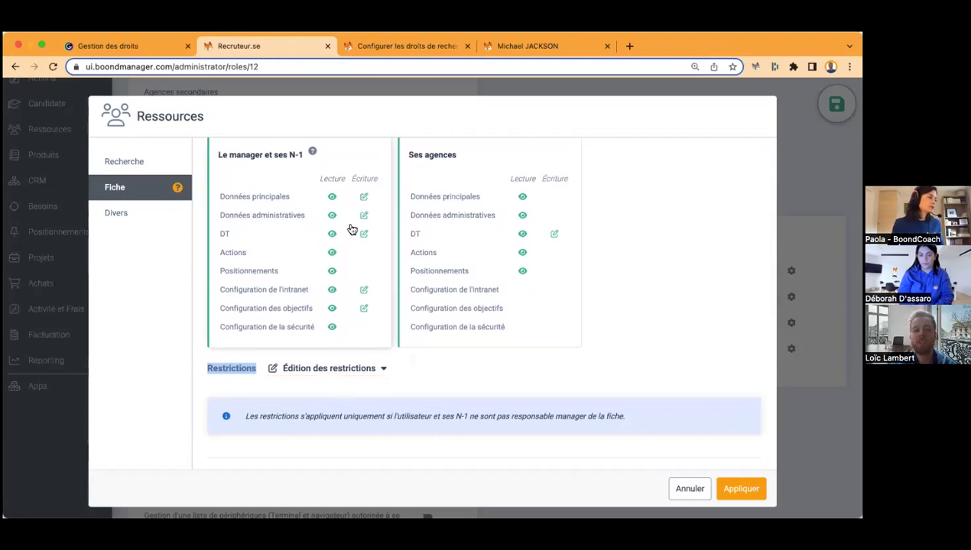
scroll(360, 252, "up", 2)
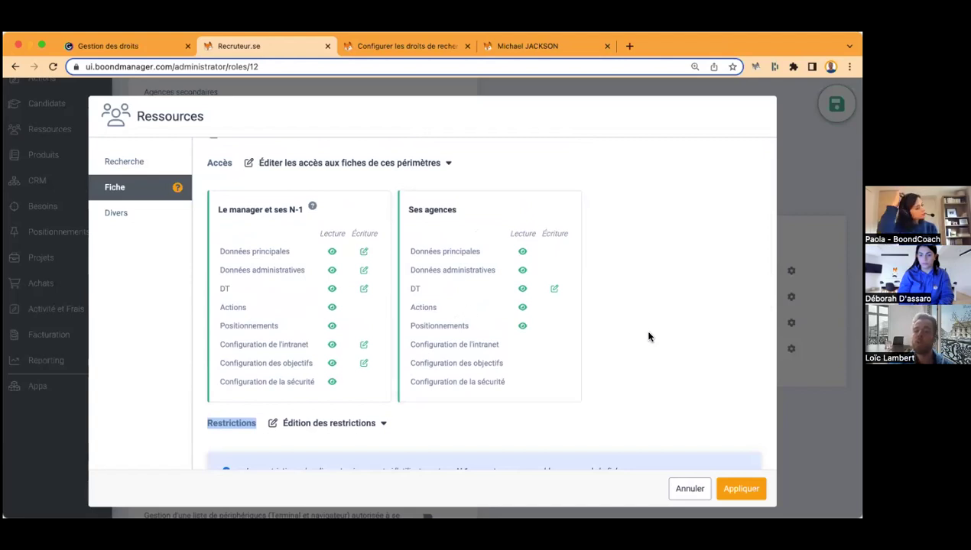
scroll(648, 336, "down", 3)
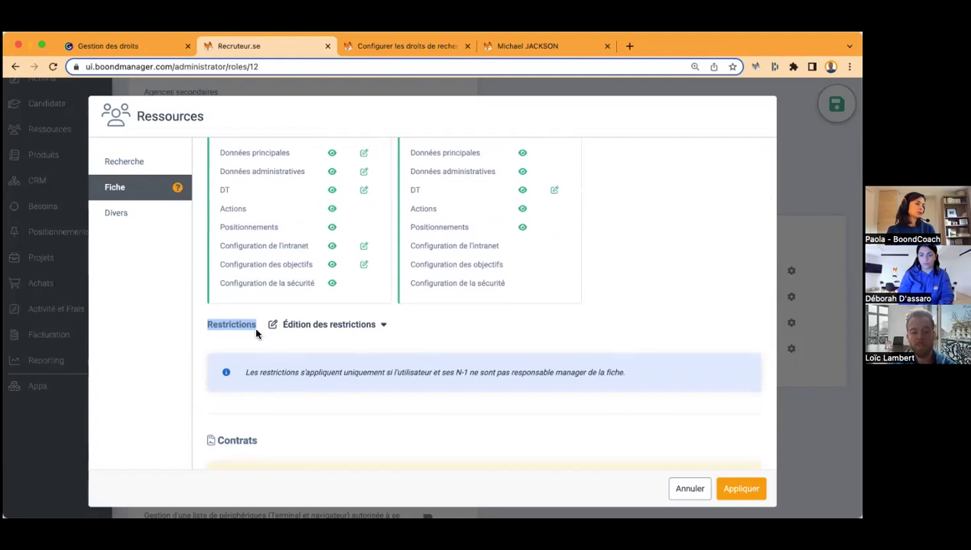
Start an "Exclure les fiches de types" restriction covering all resource types except Consultant Interne and Consultant Externe.
left_click(320, 327)
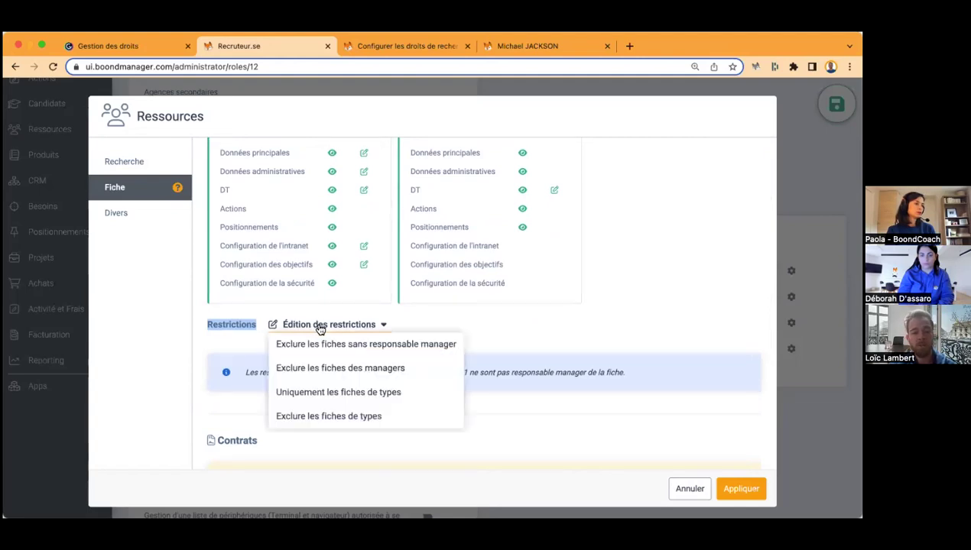
left_click(369, 419)
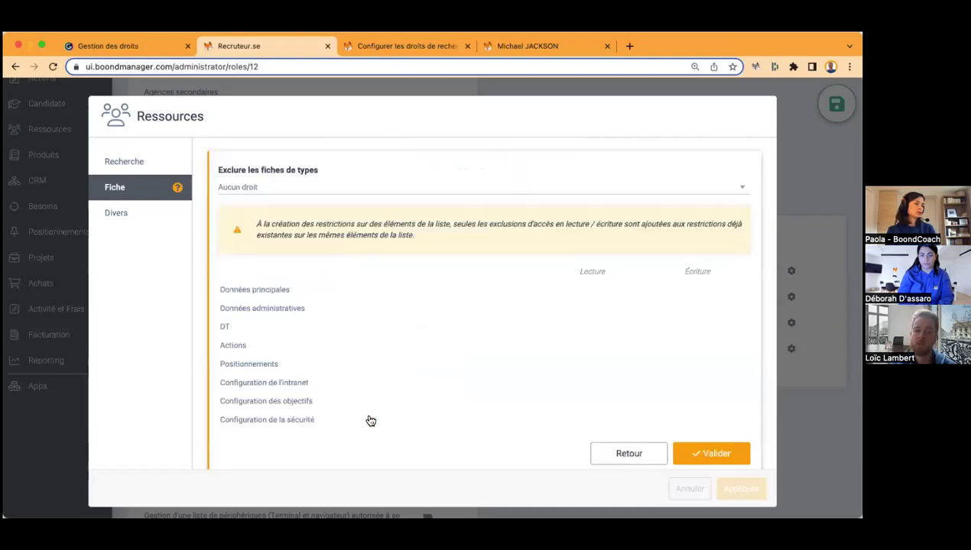
left_click(246, 190)
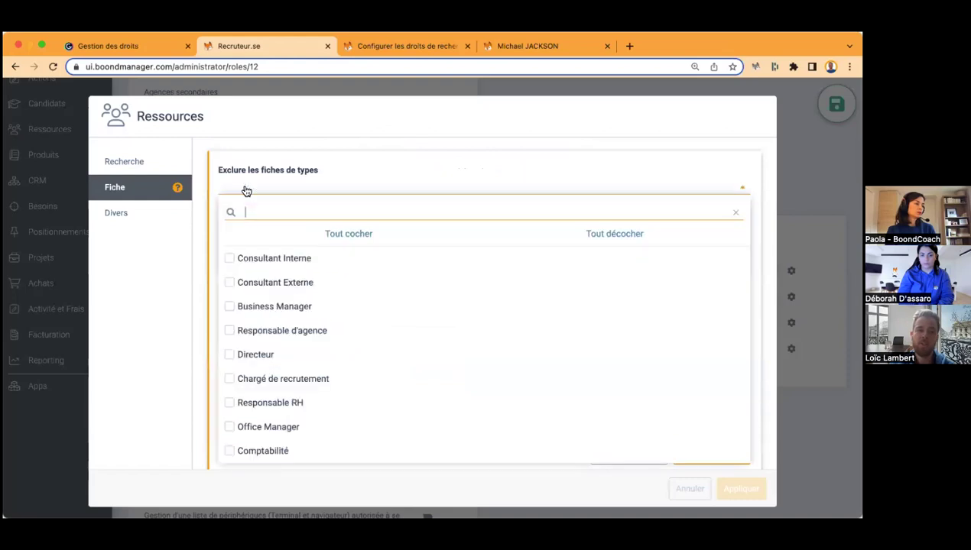
left_click(351, 234)
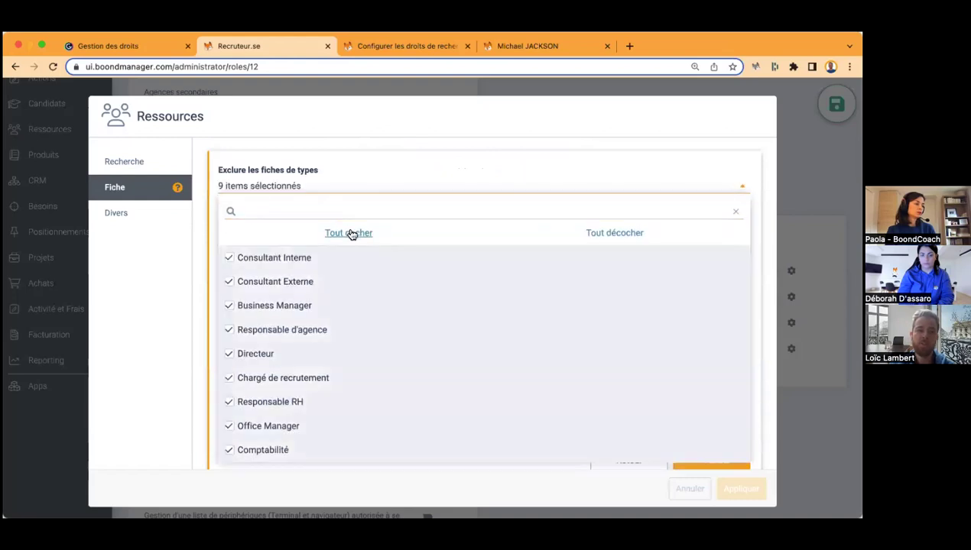
left_click(280, 261)
left_click(284, 282)
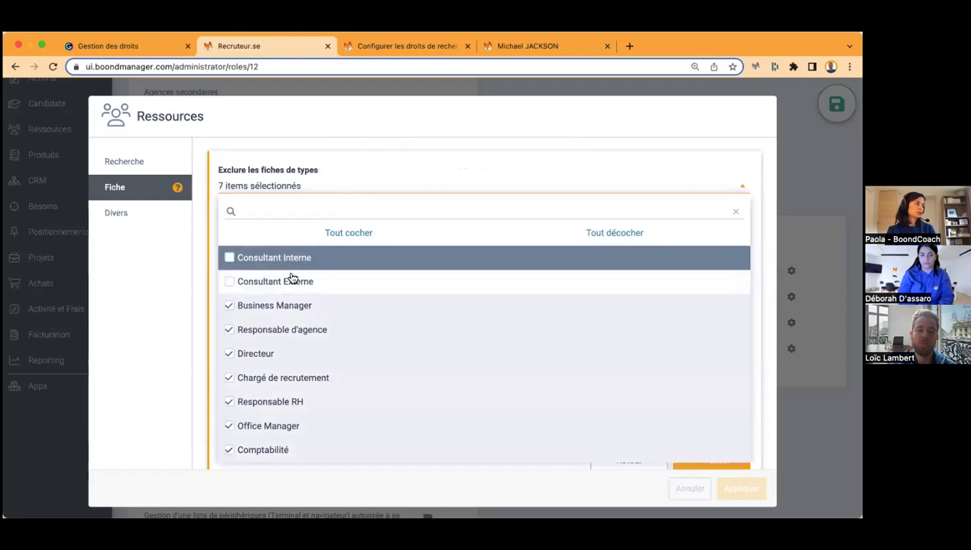
left_click(412, 192)
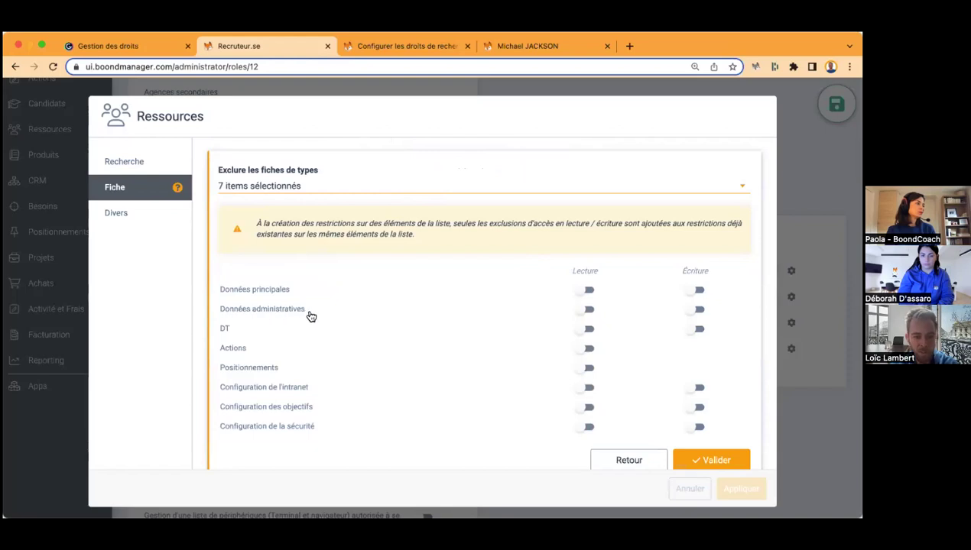
Block reading of Données administratives and Actions and writing of Données principales and DT for the excluded types, and validate.
left_click(586, 311)
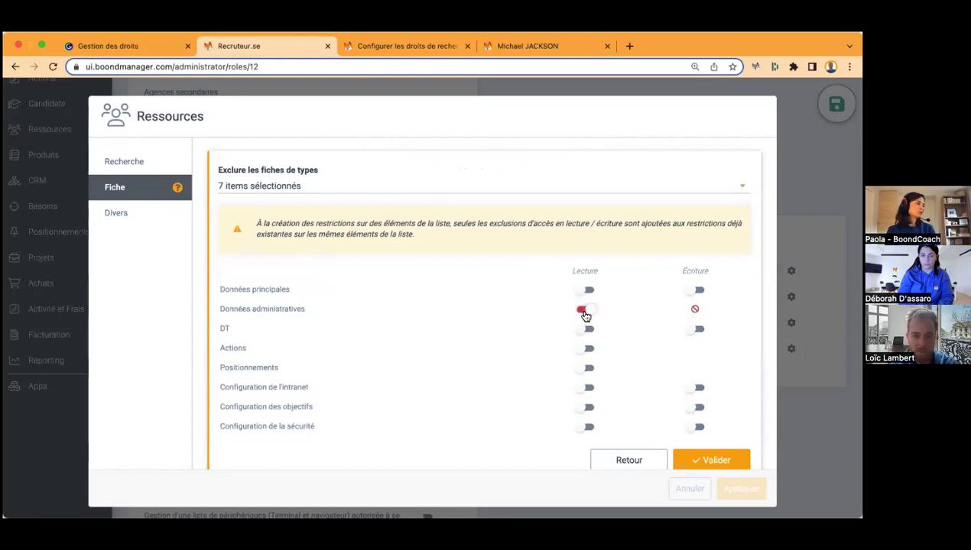
left_click(583, 349)
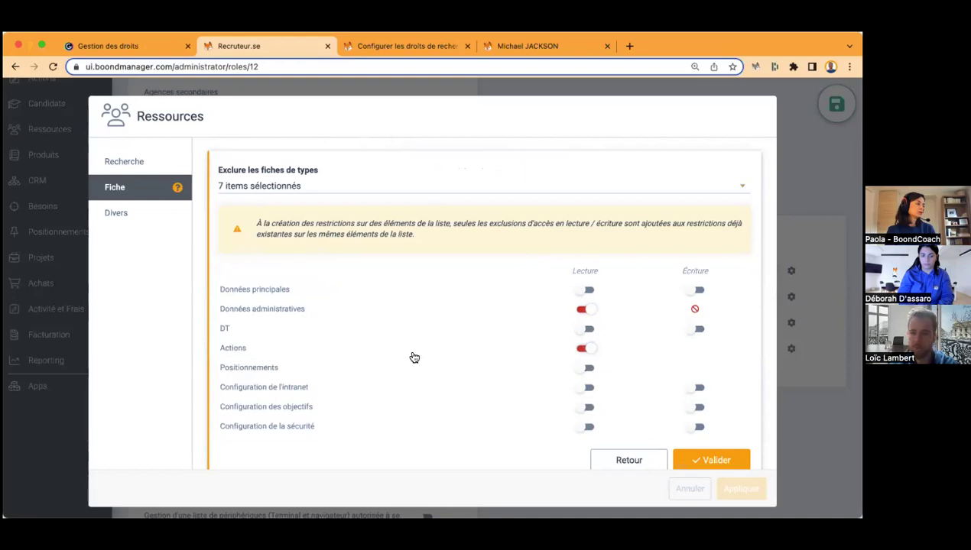
left_click(693, 290)
left_click(695, 331)
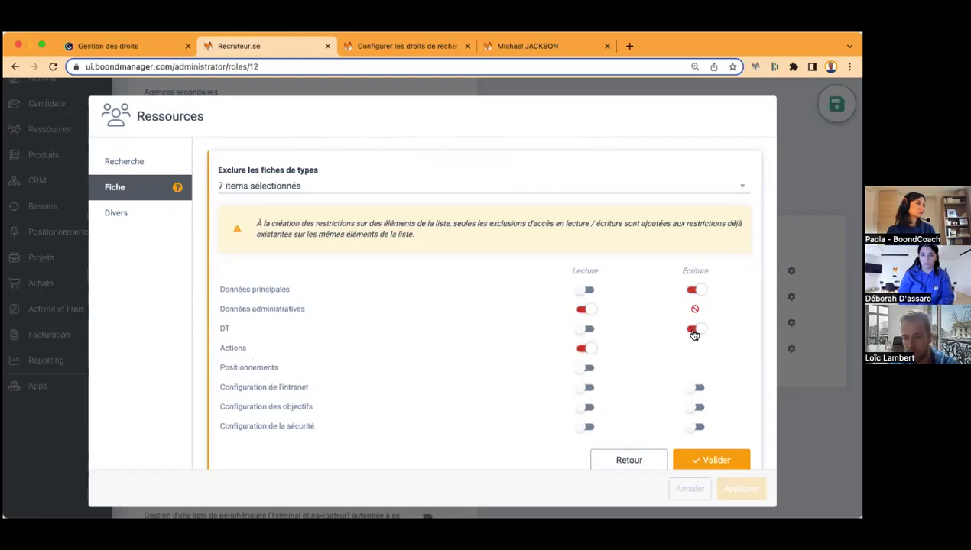
left_click(706, 460)
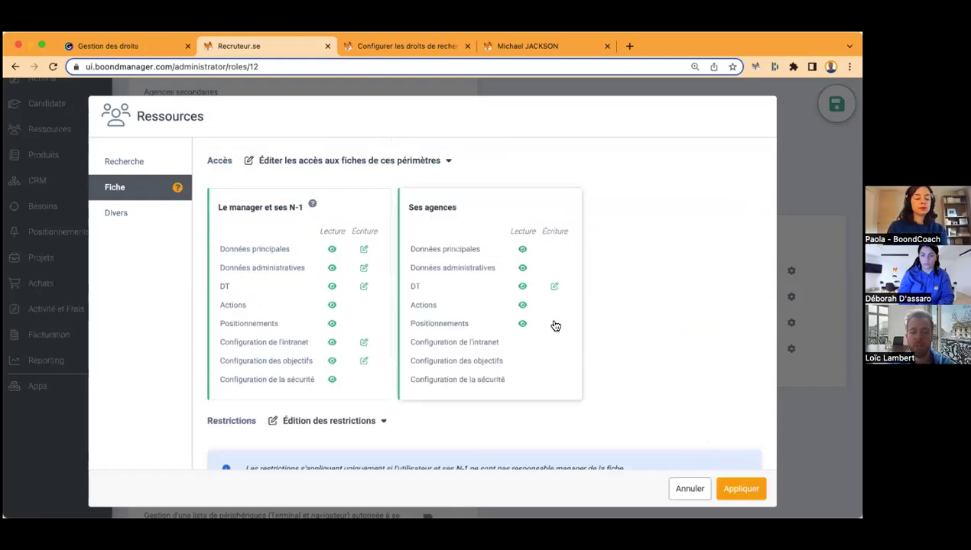
Review the type exclusion under Restrictions and display the help on configuring the Fiche perimeters.
scroll(556, 327, "down", 4)
scroll(553, 321, "down", 3)
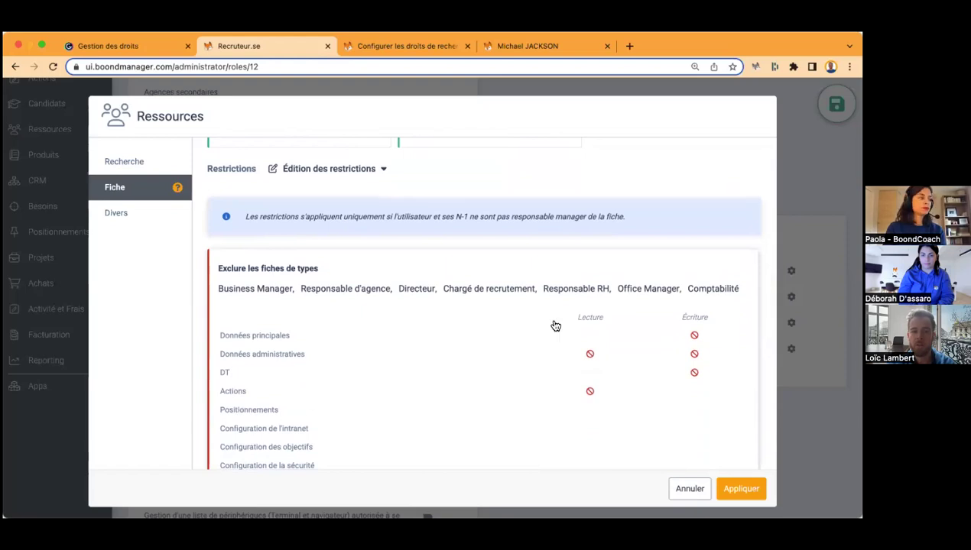
scroll(553, 324, "down", 1)
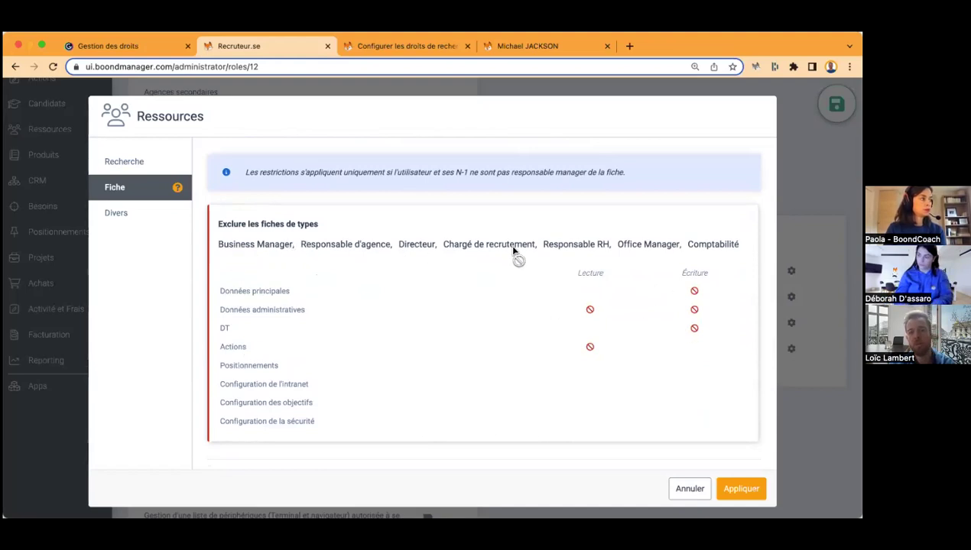
scroll(546, 269, "up", 10)
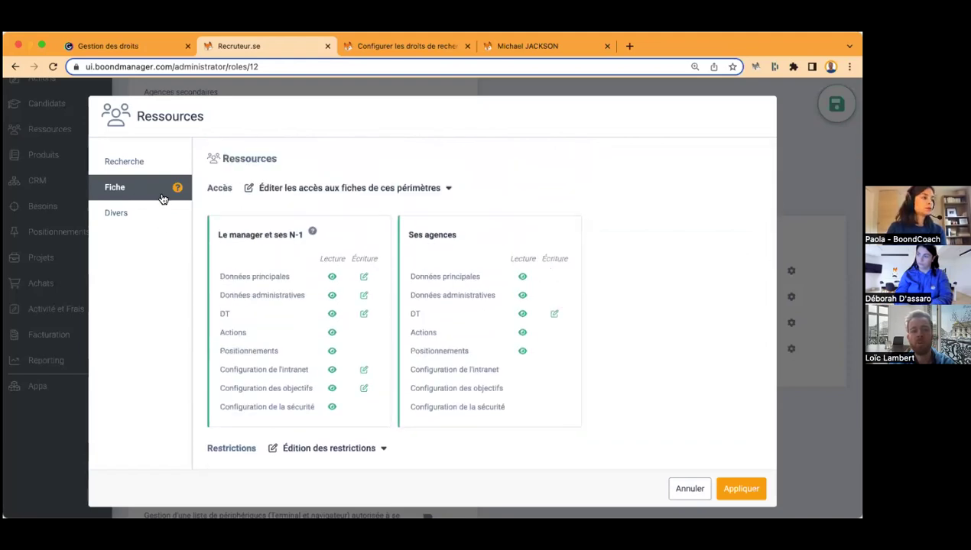
mouse_move(175, 193)
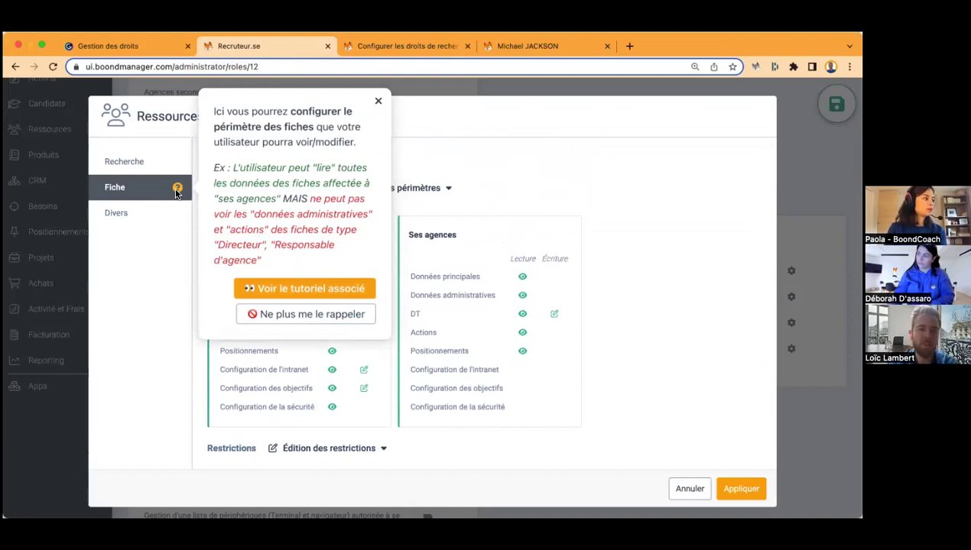
Open the tutorial on configuring record access rights, skim its summary, and return to the Ressources rights of the Recruteur.se role.
left_click(302, 290)
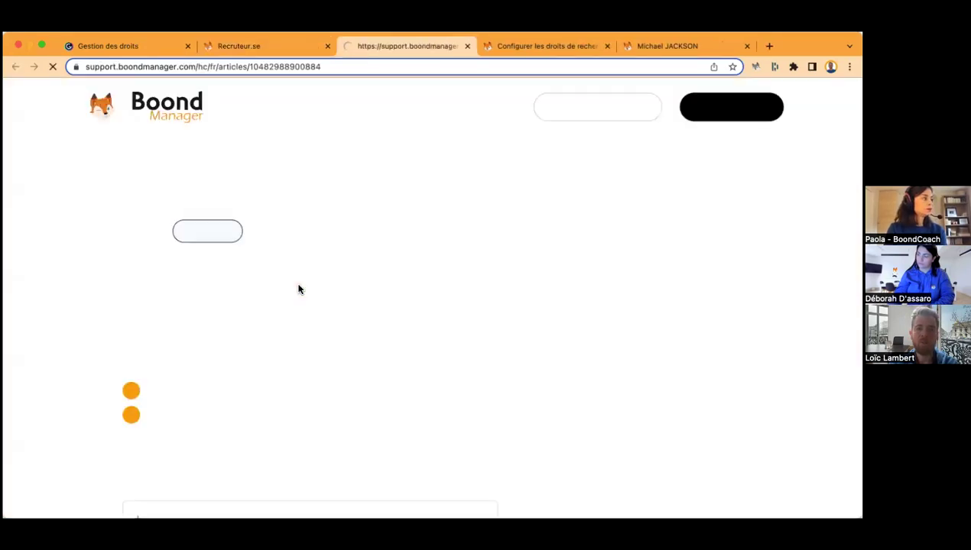
scroll(515, 271, "down", 10)
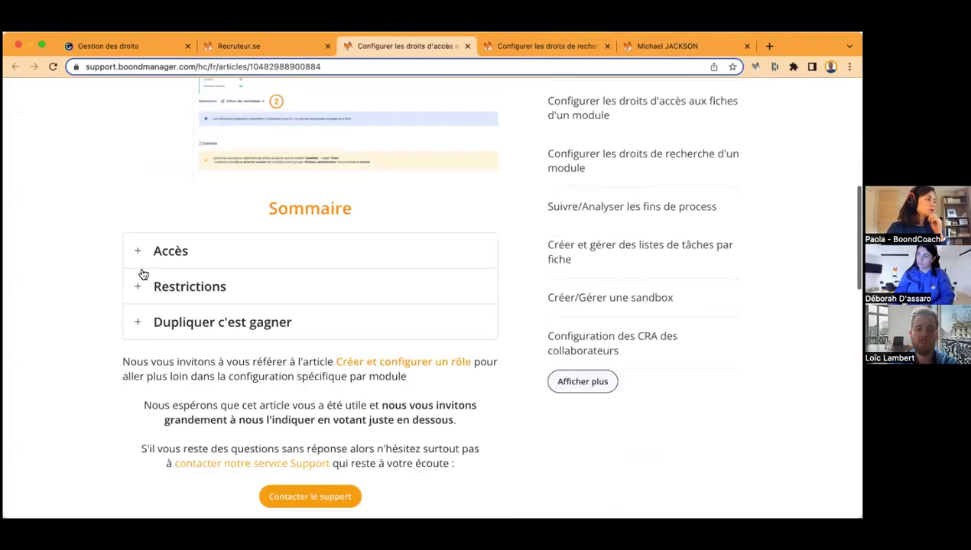
left_click(231, 50)
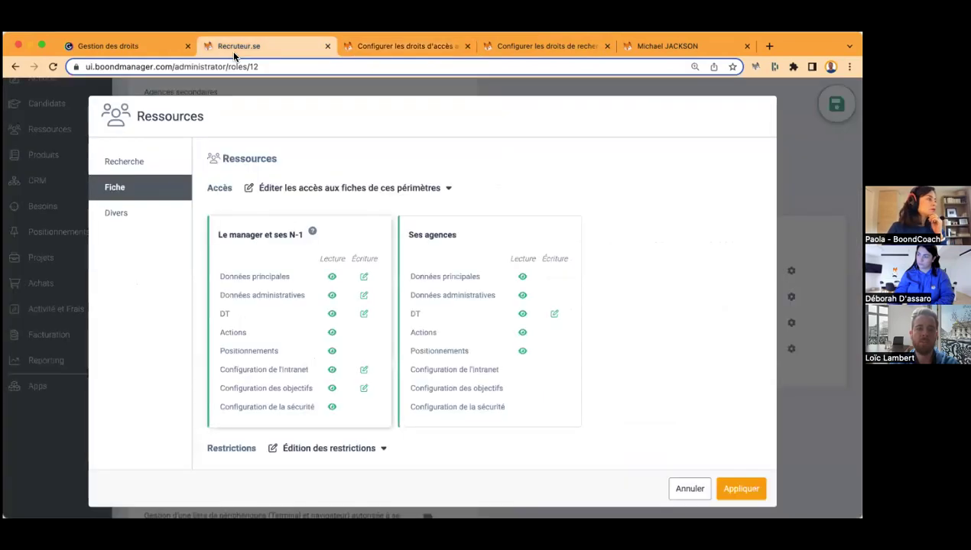
Enable the Responsable manager reassignment in the Divers rights of the Ressources module.
left_click(137, 214)
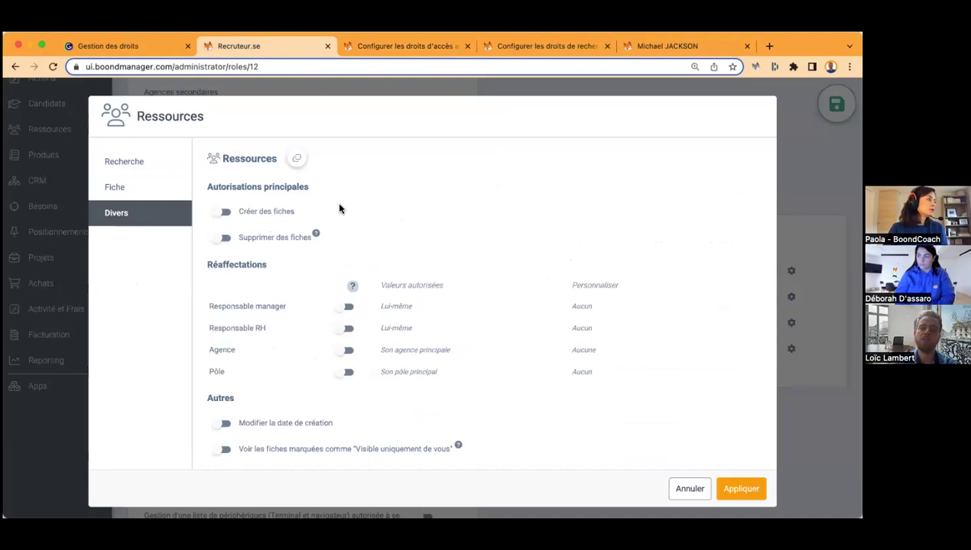
scroll(408, 257, "down", 1)
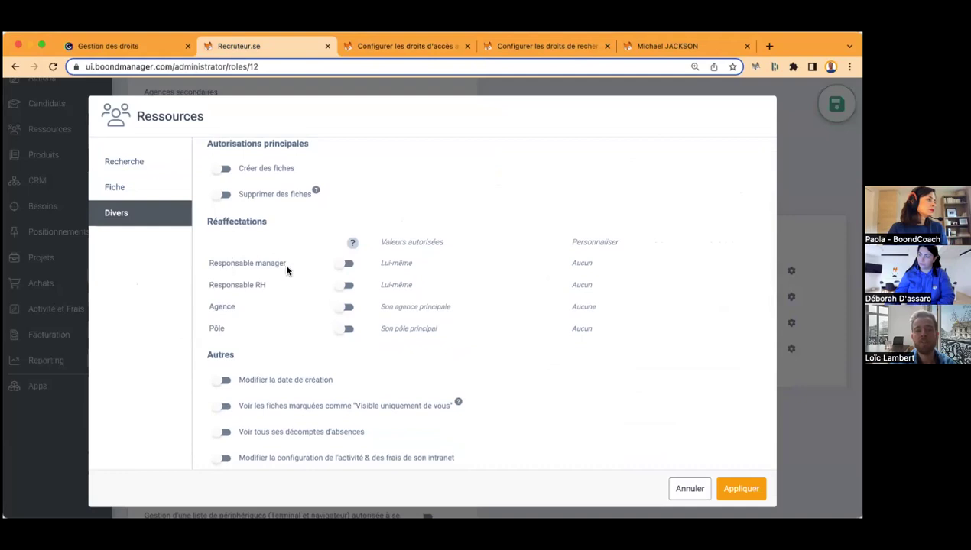
left_click(341, 264)
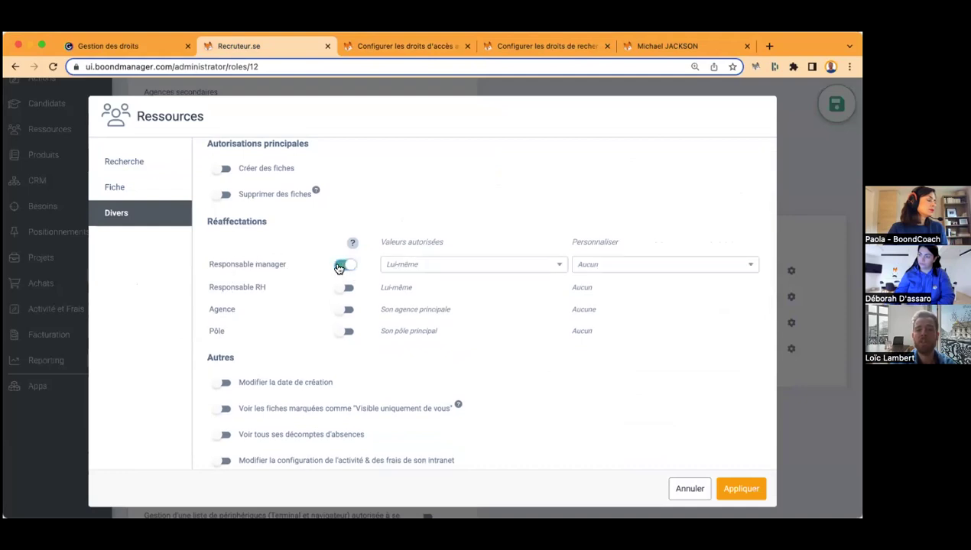
Try allowing the managers of the user's agencies and business units for the Responsable manager reassignment, and clear the selection again.
left_click(457, 264)
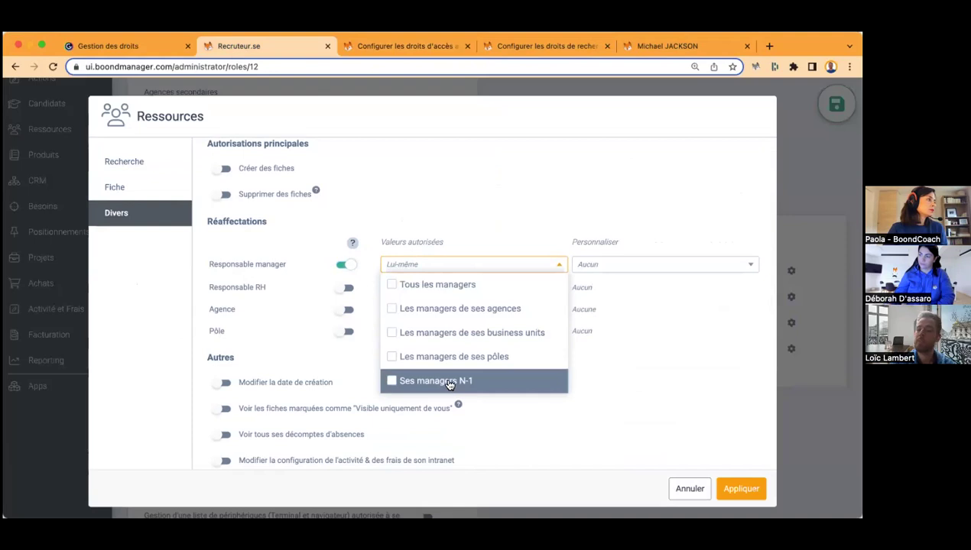
left_click(486, 309)
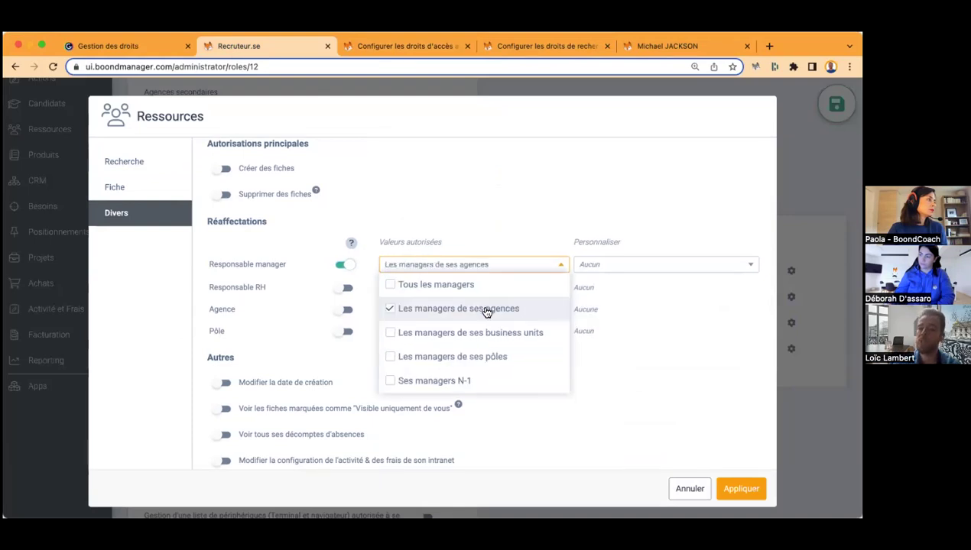
left_click(464, 359)
left_click(454, 357)
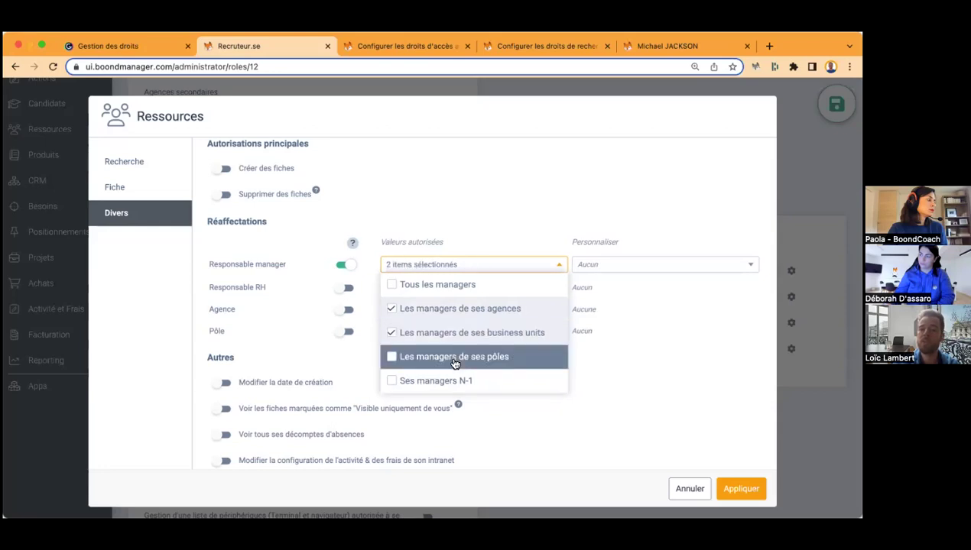
left_click(459, 311)
left_click(416, 260)
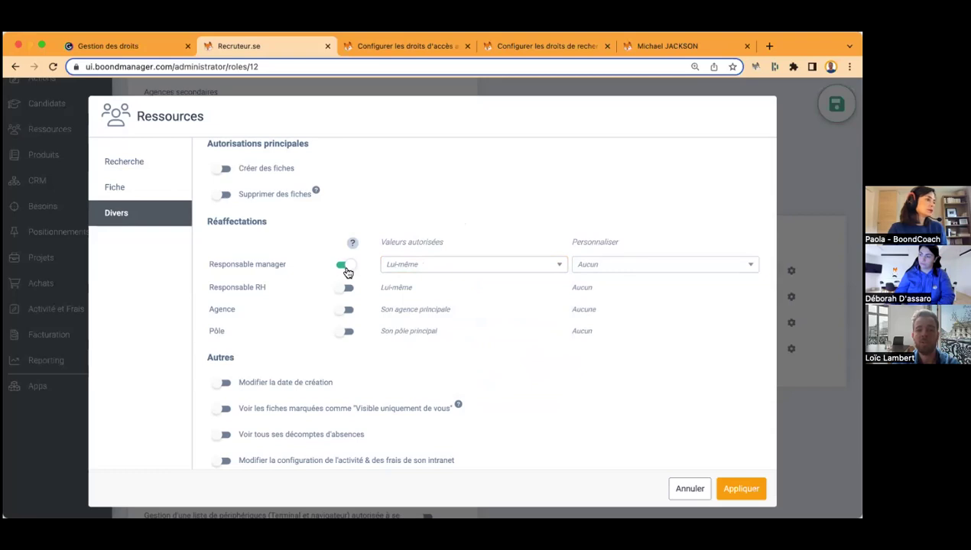
Try enabling the Pôle reassignment to view its allowed values, and disable it again.
left_click_drag(294, 267, 210, 264)
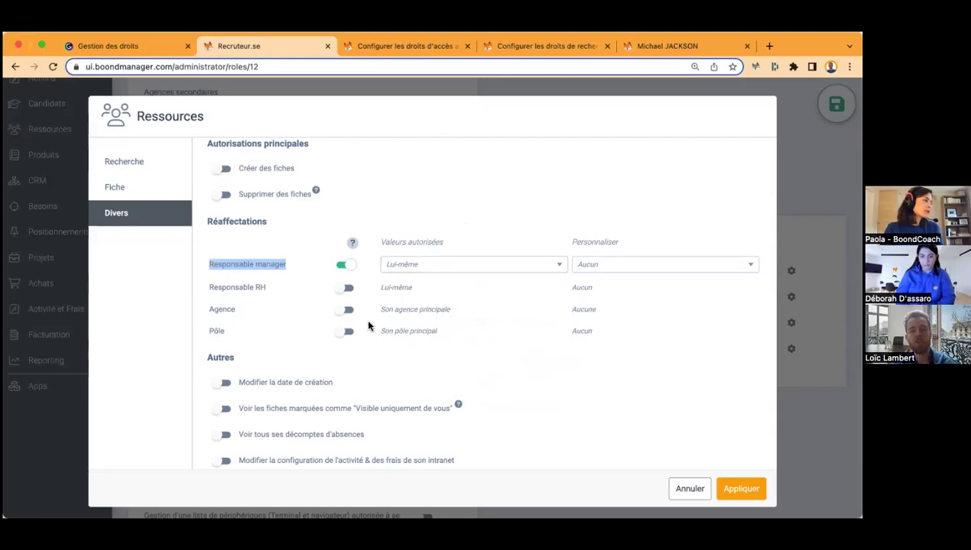
left_click(346, 332)
left_click(390, 332)
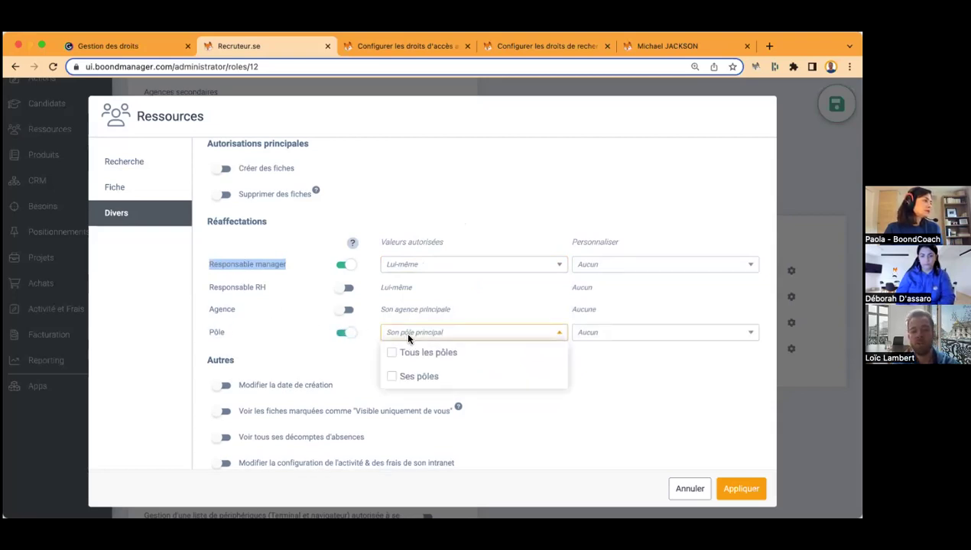
left_click(347, 337)
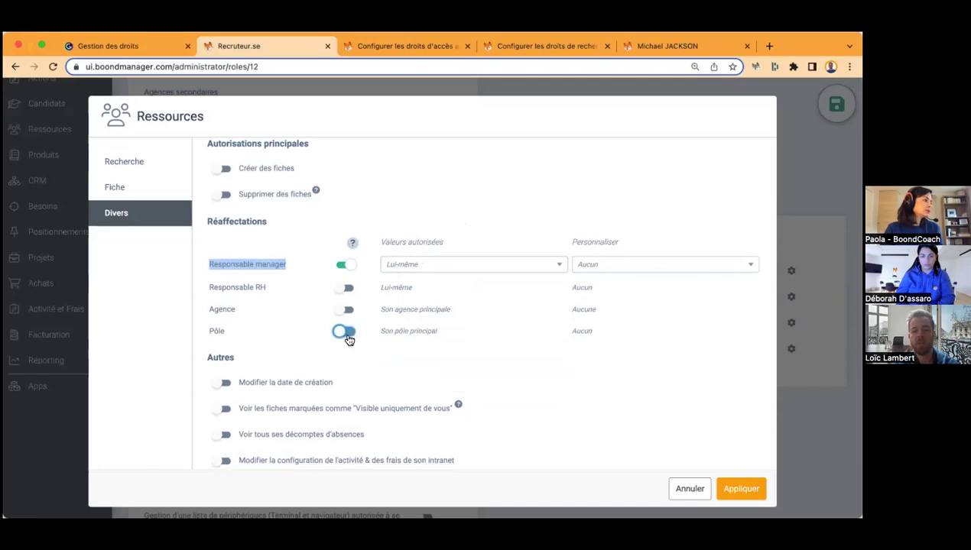
Review the Autres permissions in the Divers rights and apply the Ressources module configuration.
scroll(434, 346, "down", 3)
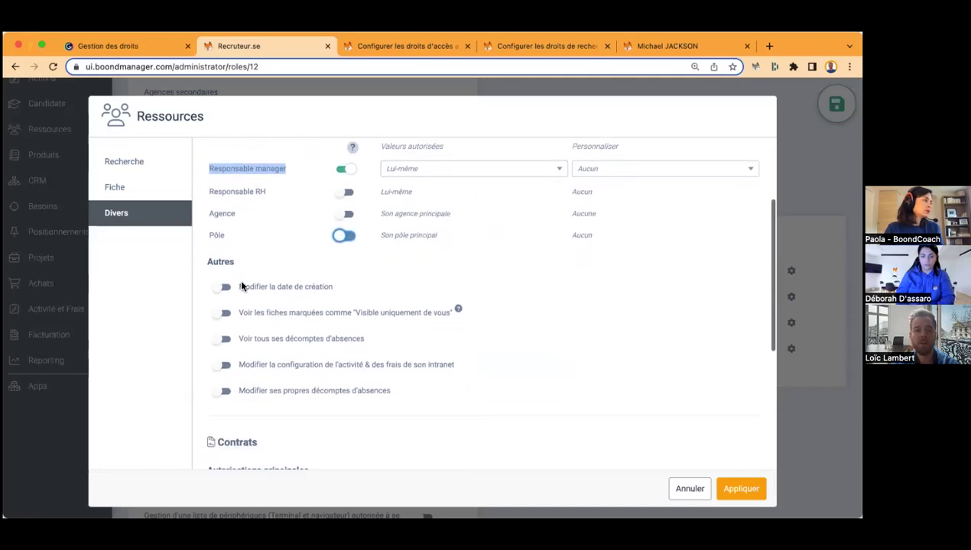
left_click(210, 261)
left_click_drag(210, 262, 234, 262)
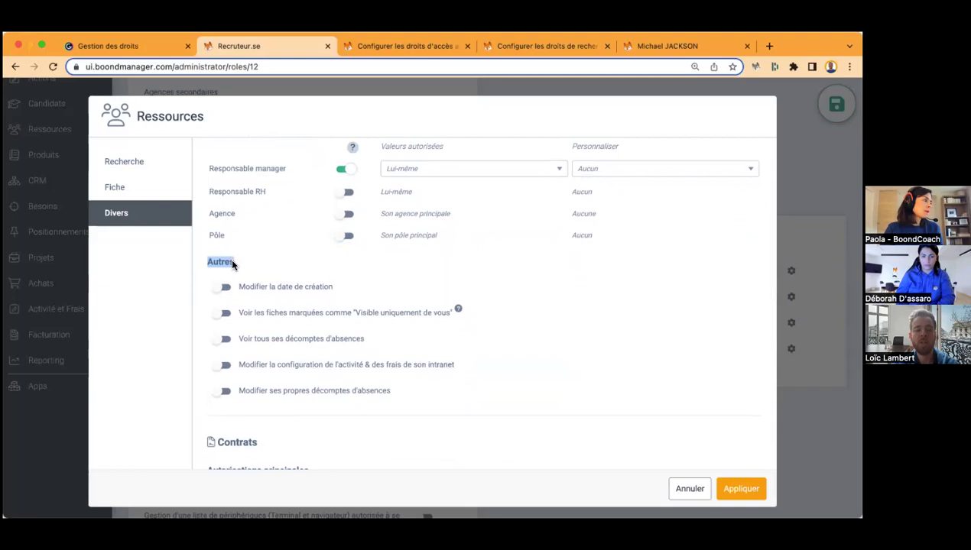
scroll(417, 285, "up", 4)
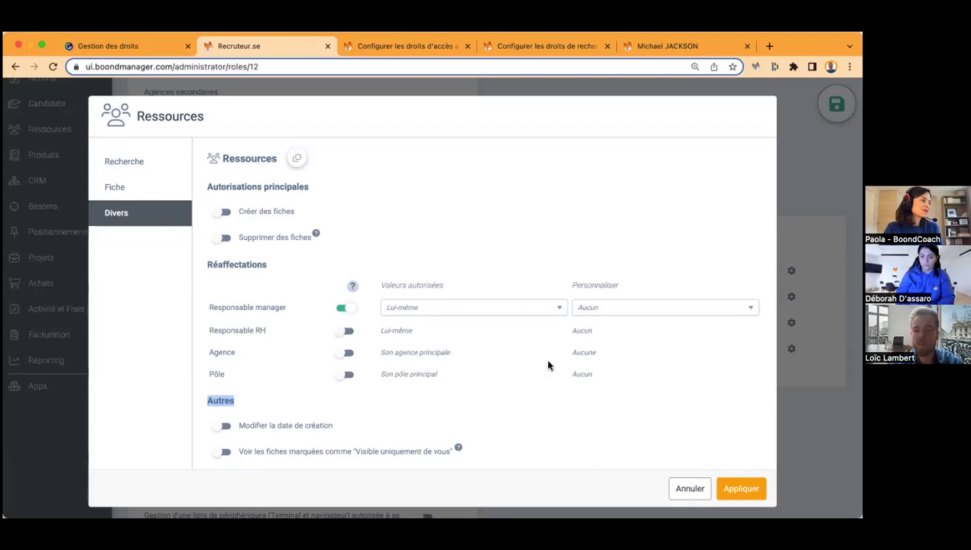
left_click(738, 491)
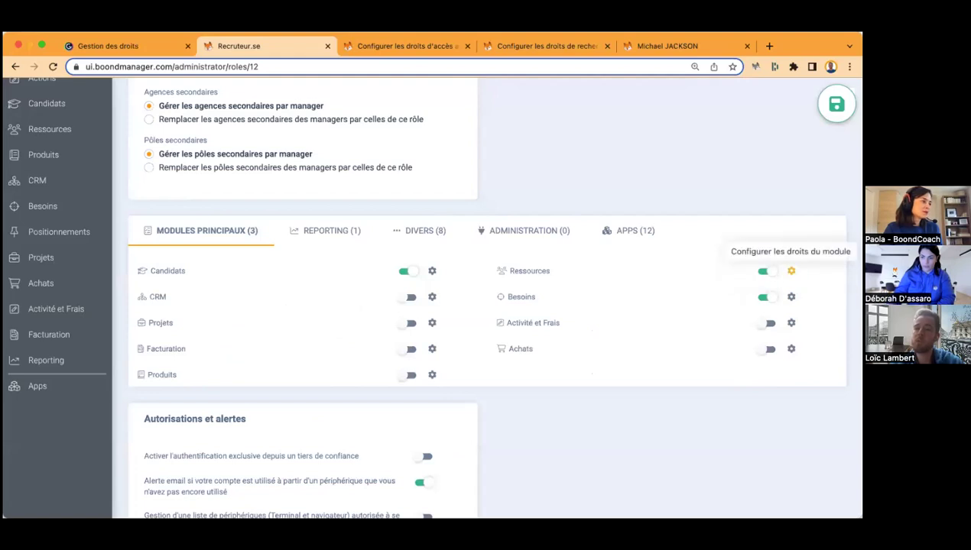
Examine the search perimeter rights of the Synthèse reporting module and close them without applying changes.
left_click(321, 229)
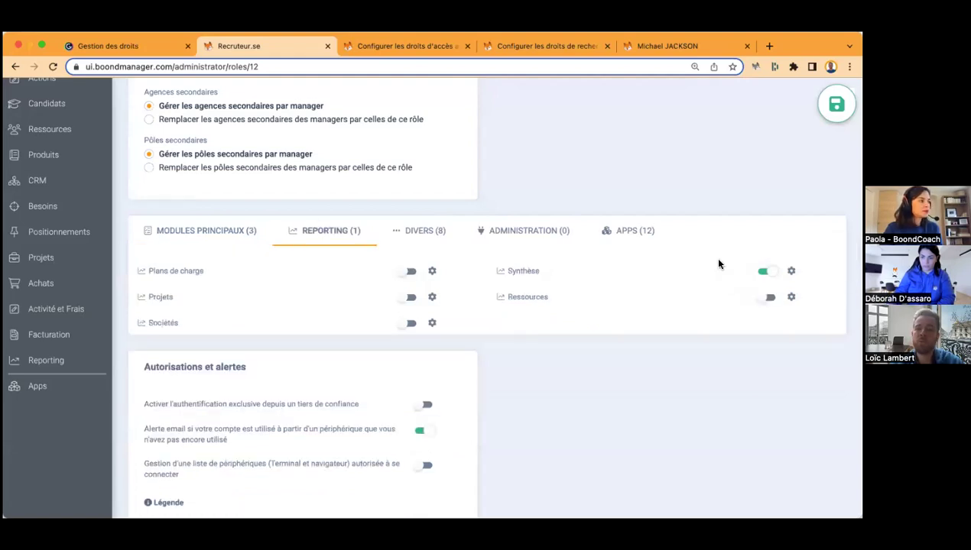
left_click(791, 271)
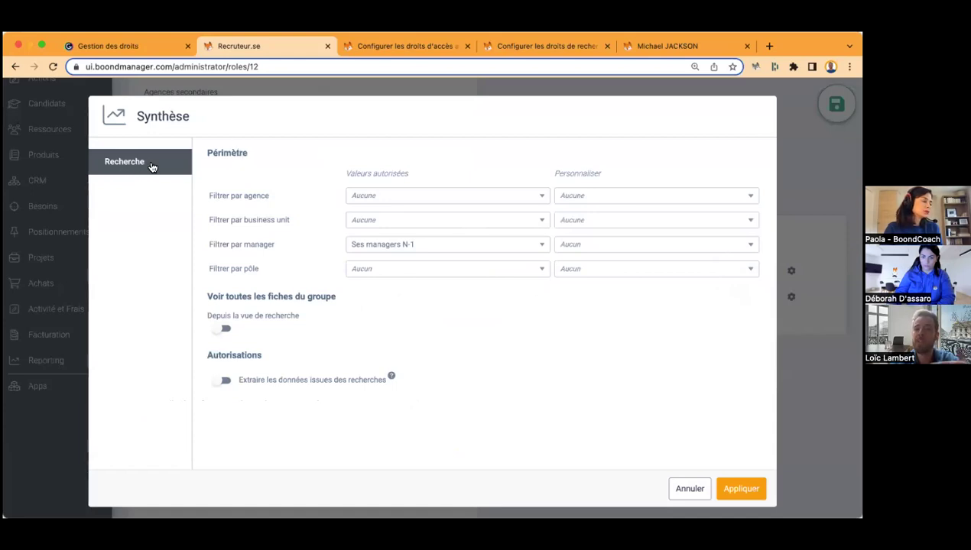
left_click(690, 490)
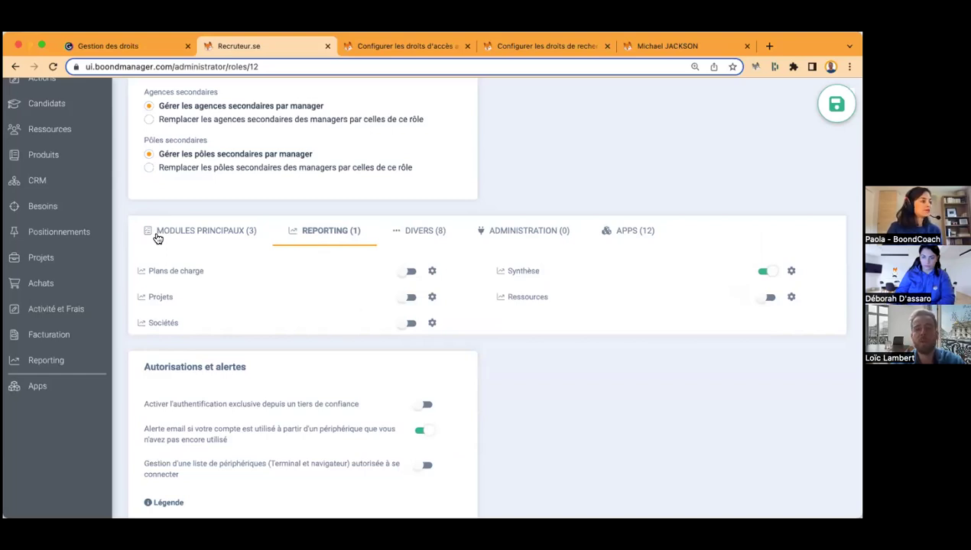
left_click(146, 45)
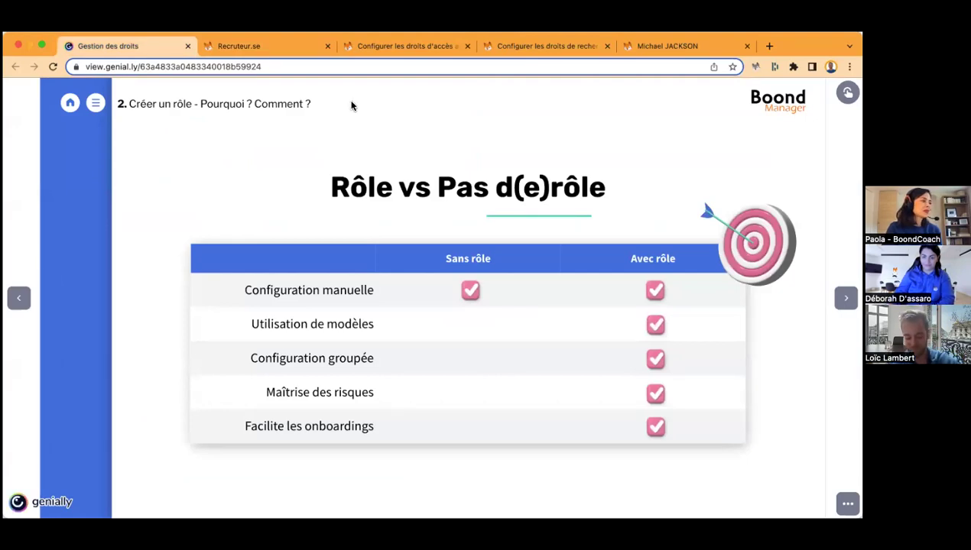
key("Right")
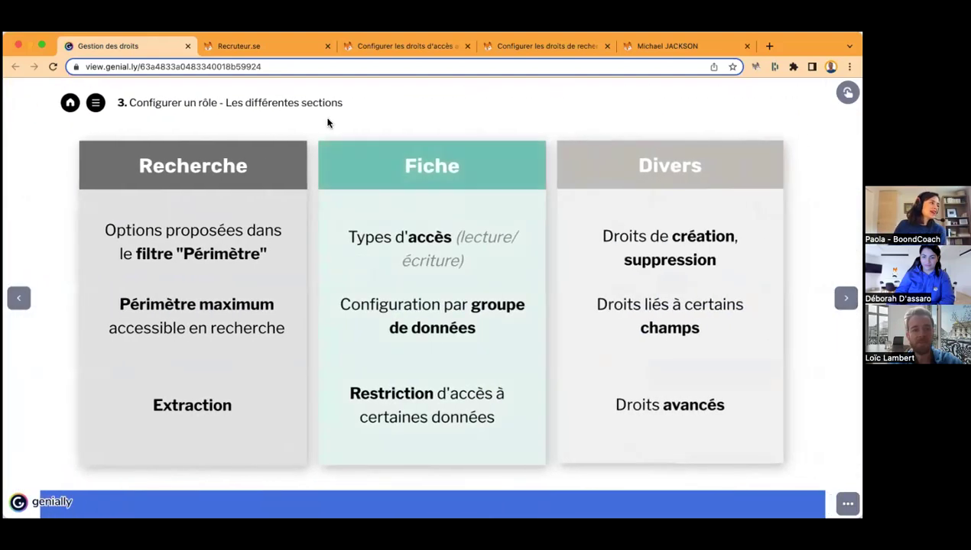
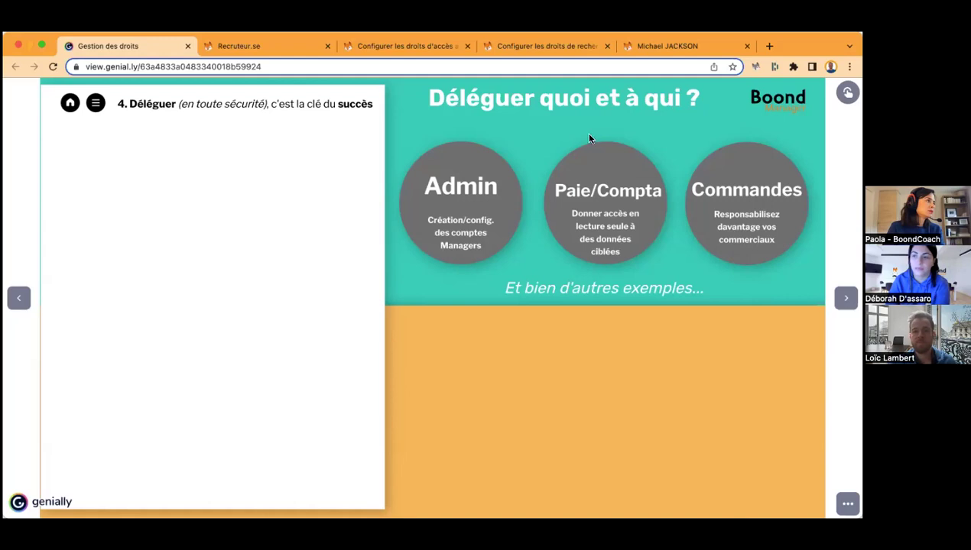
left_click(483, 192)
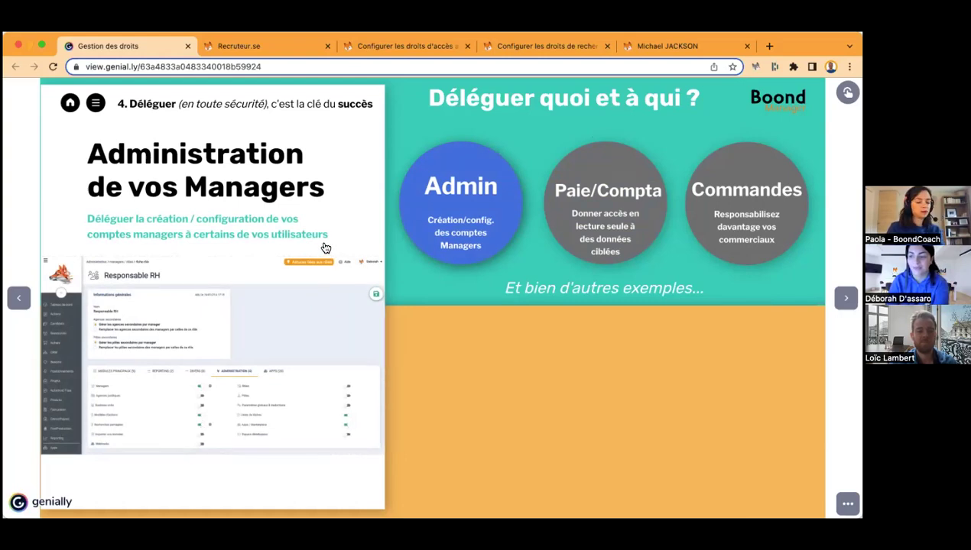
left_click(485, 203)
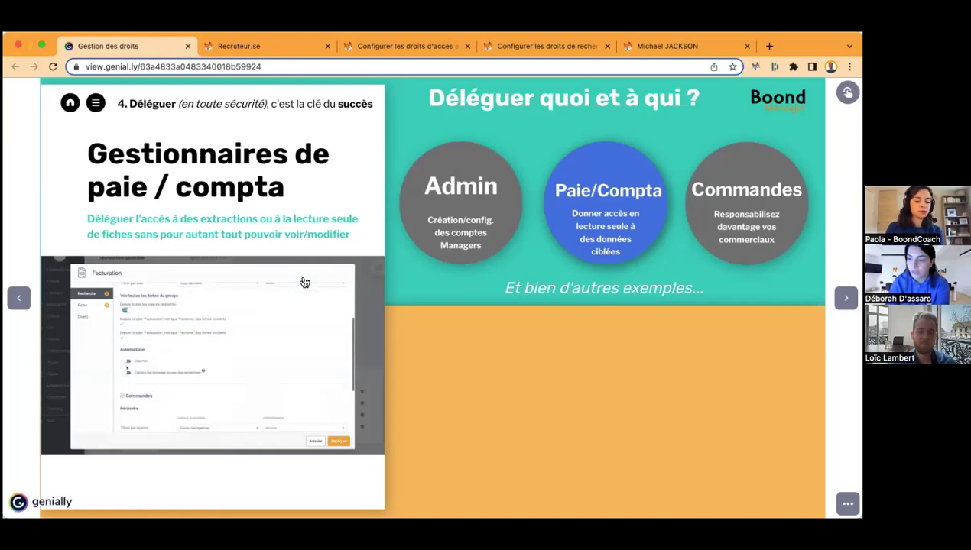
left_click(608, 187)
left_click(719, 192)
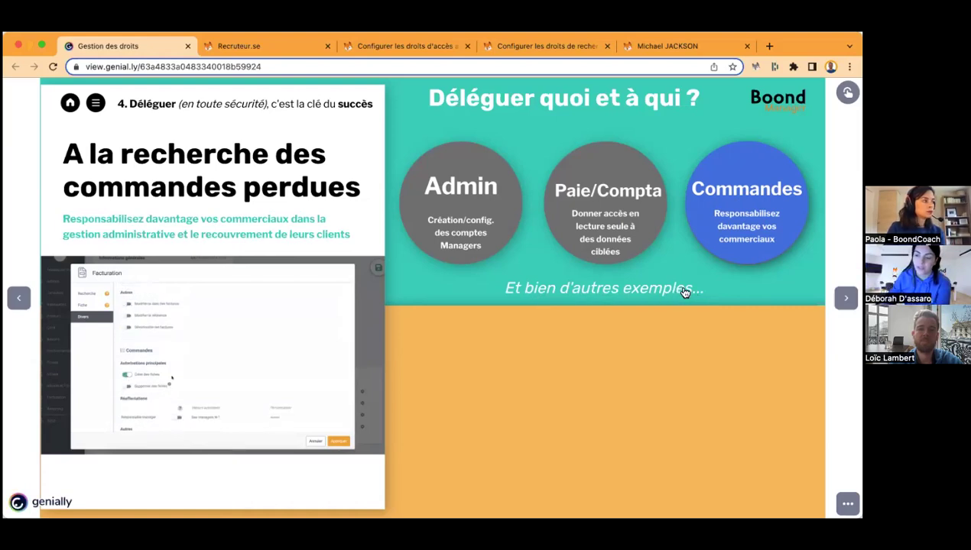
left_click(740, 386)
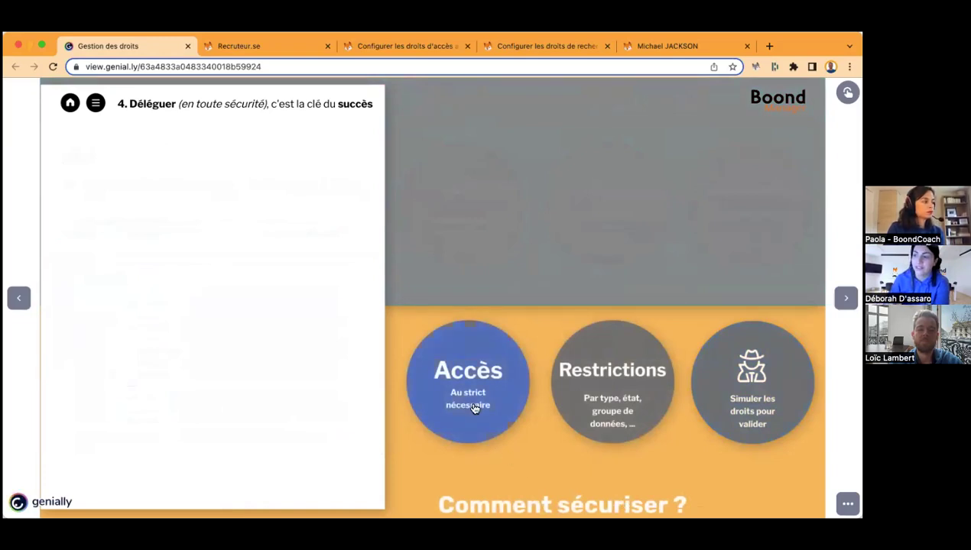
mouse_move(473, 407)
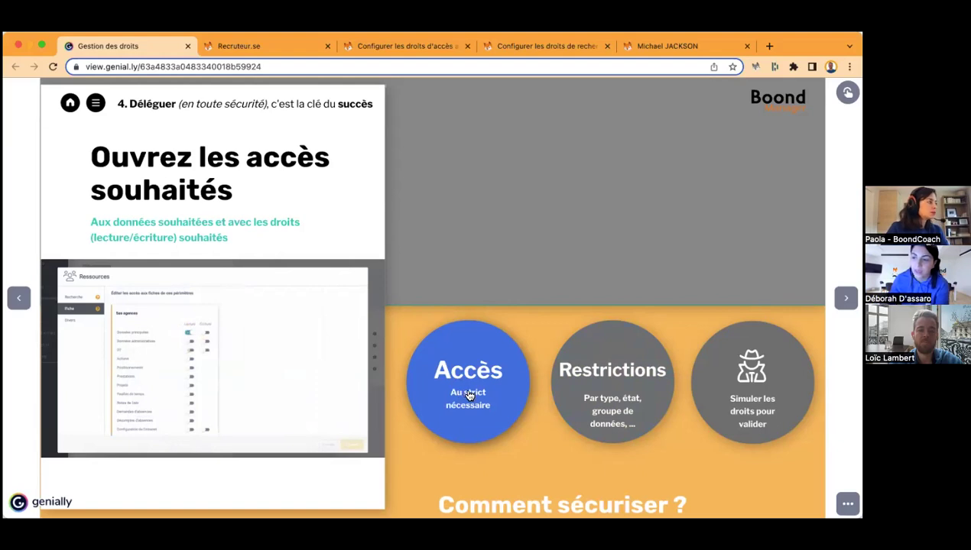
mouse_move(586, 392)
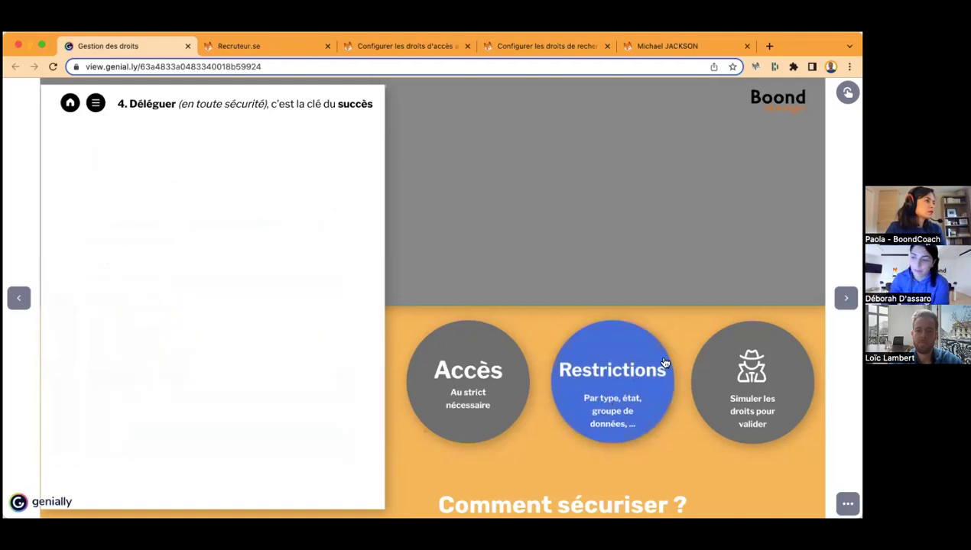
left_click(751, 381)
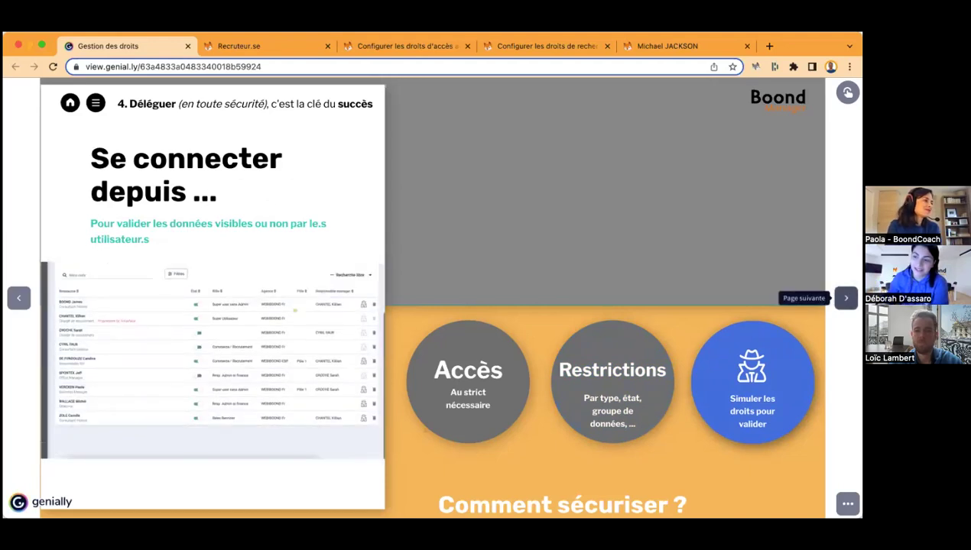
left_click(845, 298)
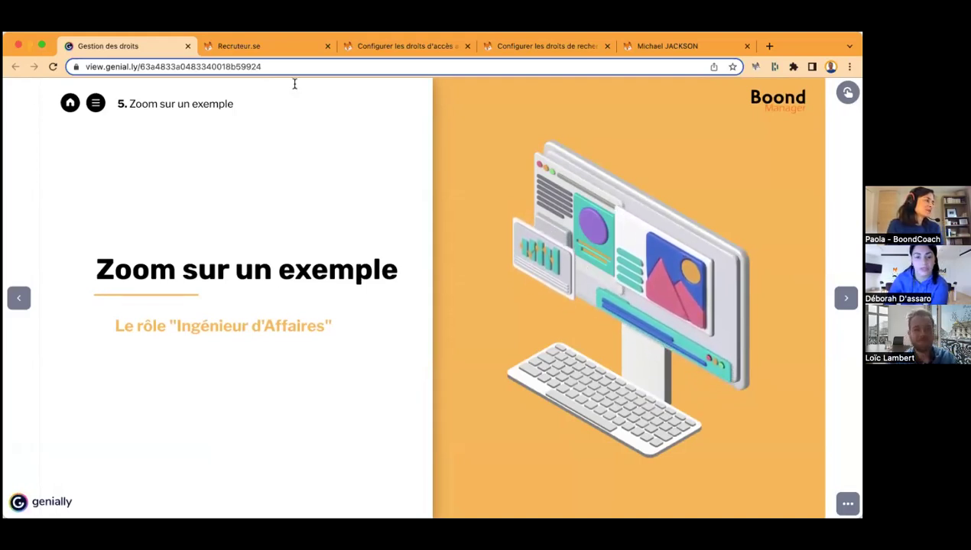
Go back to the Recruteur.se role and return to the managers / rôles list, saving the role's changes.
left_click(260, 51)
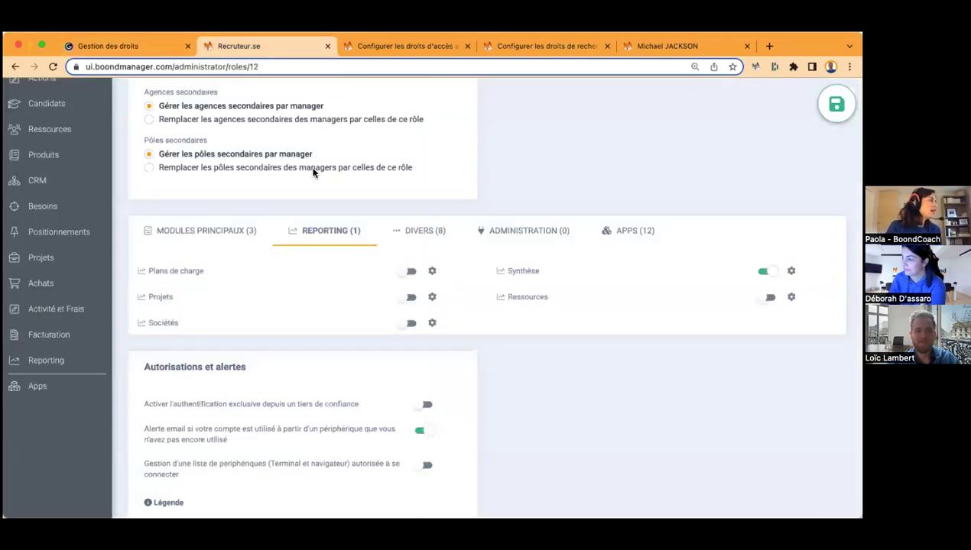
scroll(312, 173, "up", 3)
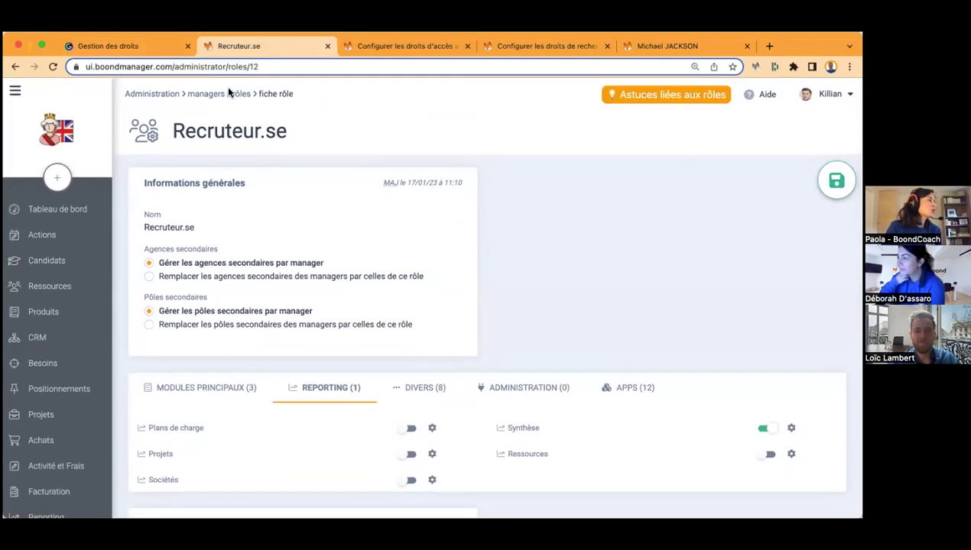
left_click(223, 94)
left_click(550, 280)
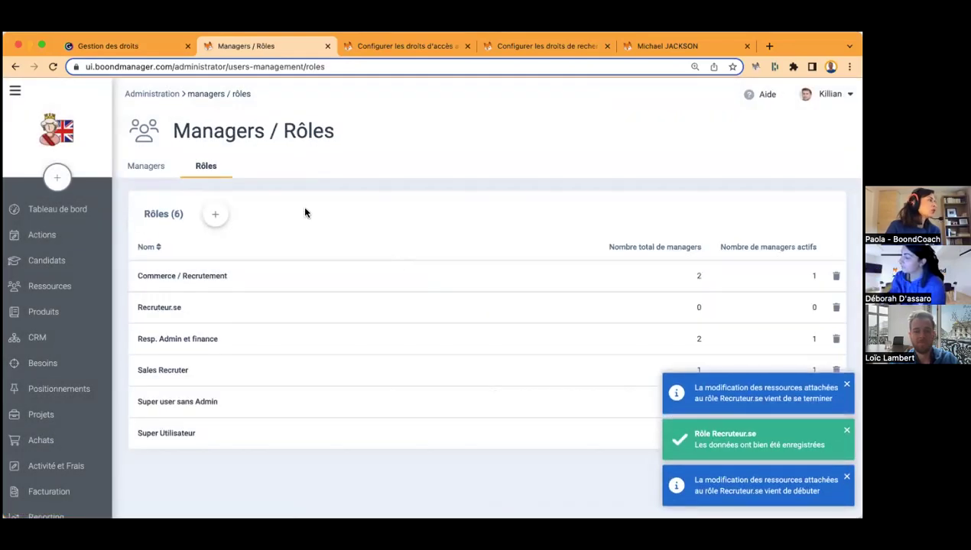
Start a new role from a model and choose "Ingénieur.e d'affaires" as the role model.
left_click(217, 214)
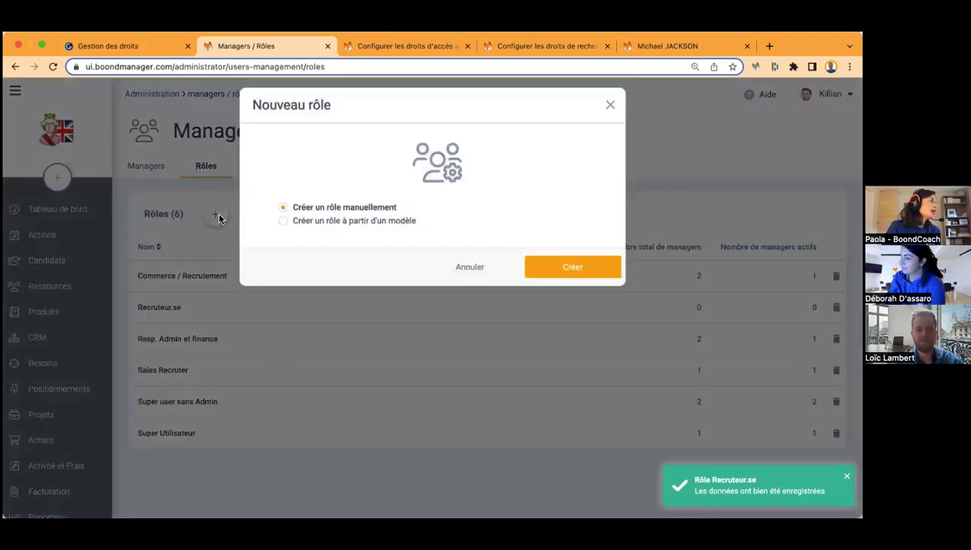
left_click(360, 230)
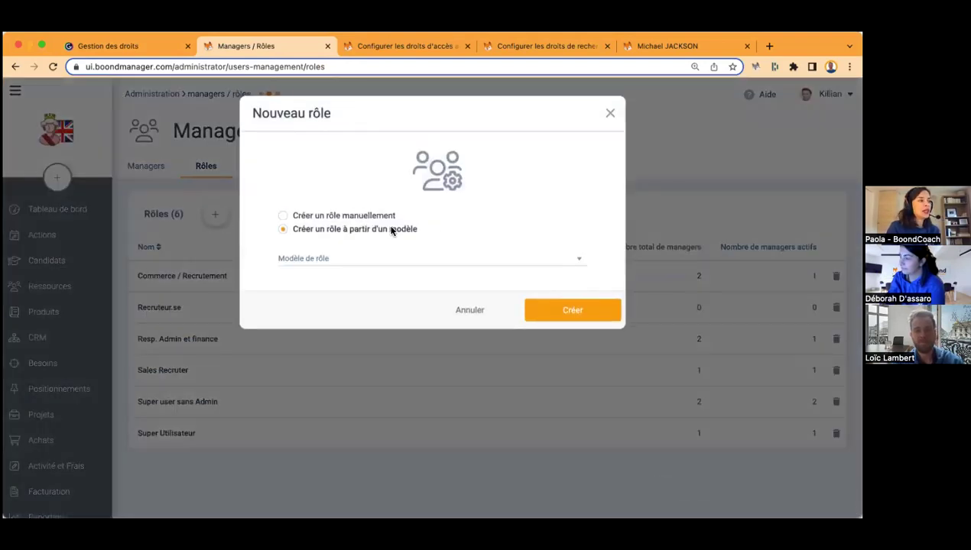
left_click(414, 260)
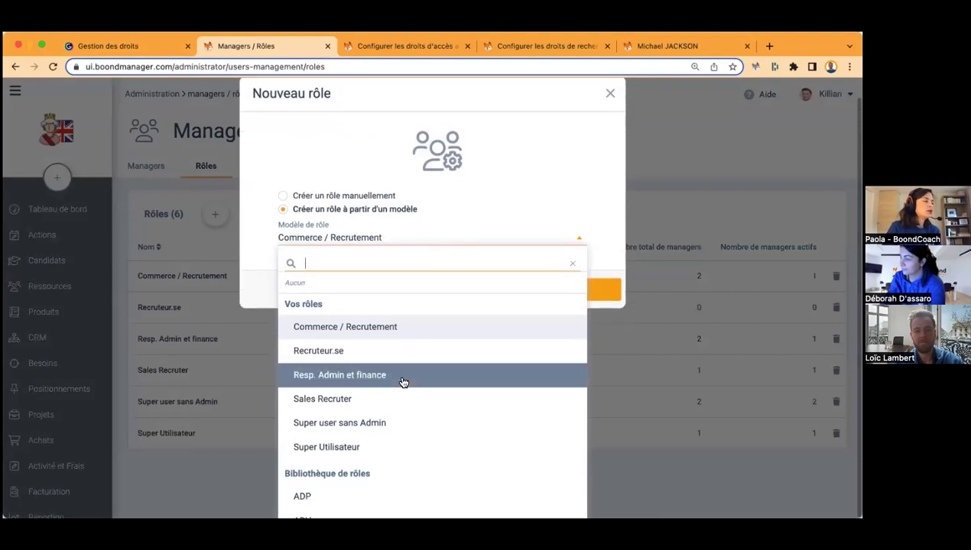
scroll(402, 385, "down", 3)
left_click(387, 412)
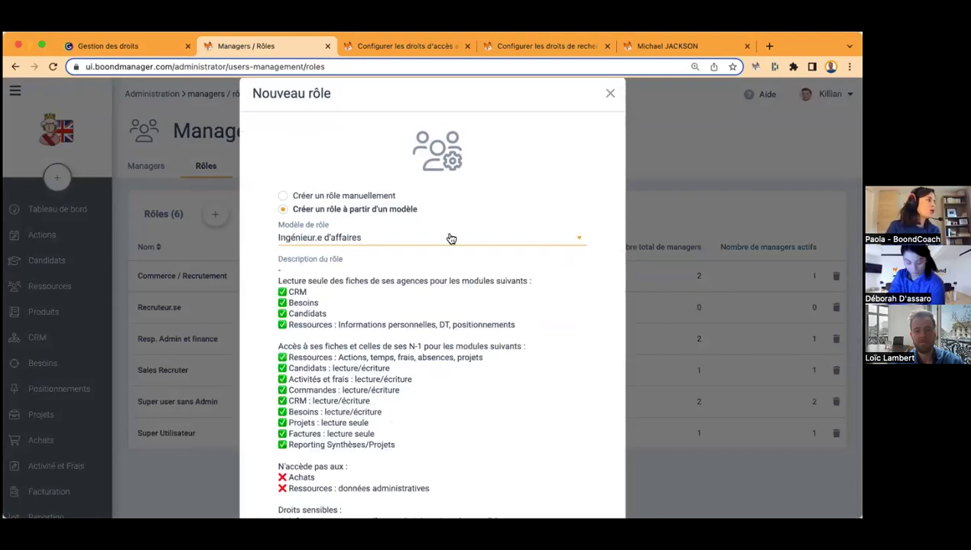
Review the Ingénieur.e d'affaires model's description of access, sensitive rights and enabled apps, and create the role from it.
scroll(451, 238, "down", 3)
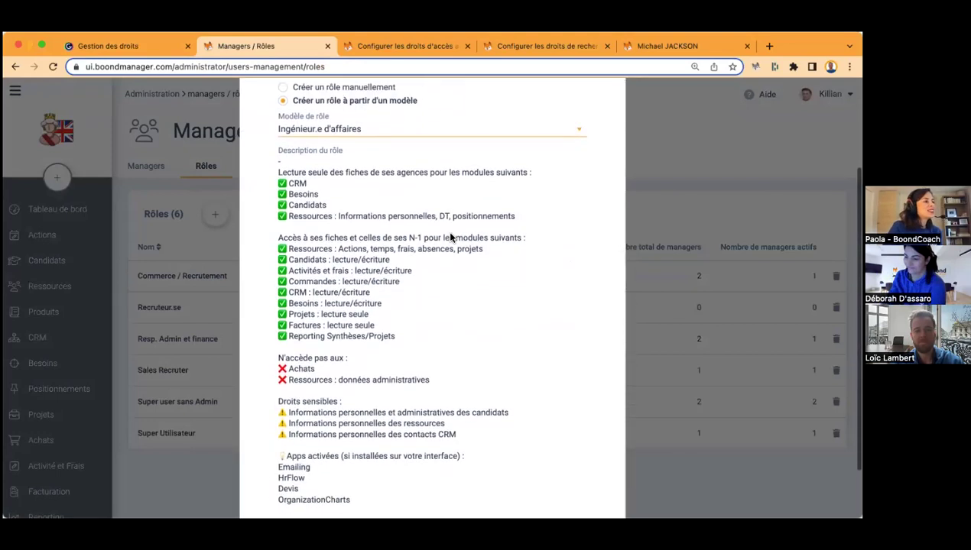
scroll(450, 234, "down", 1)
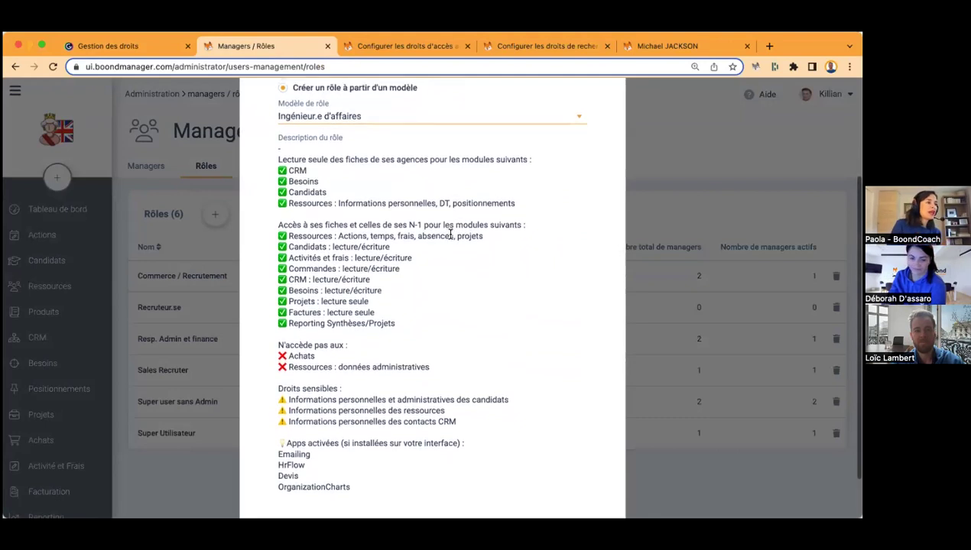
scroll(450, 235, "down", 1)
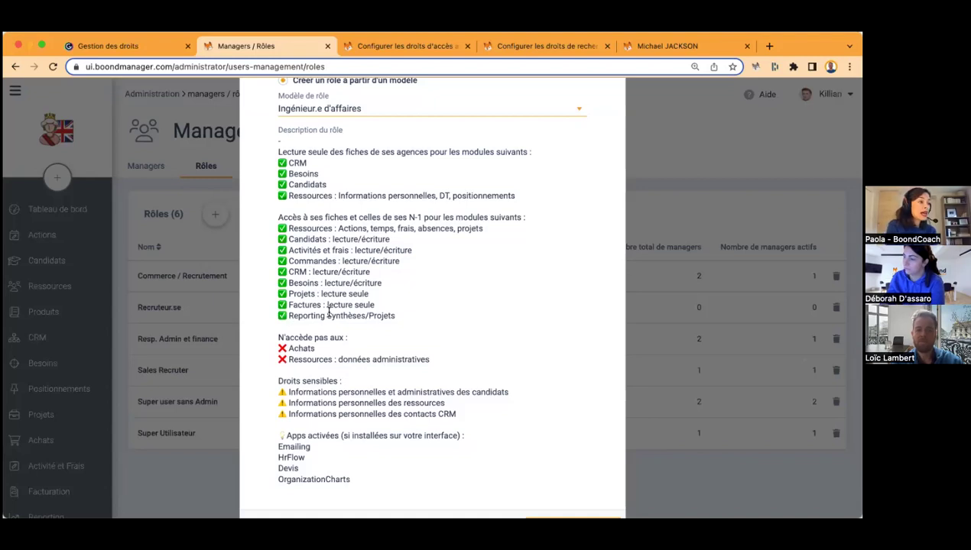
scroll(330, 321, "down", 1)
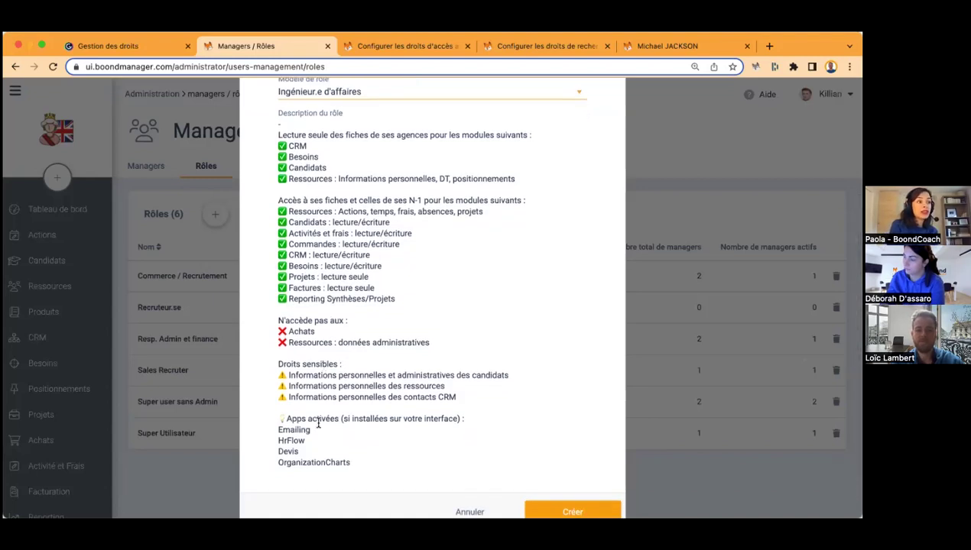
scroll(319, 468, "down", 2)
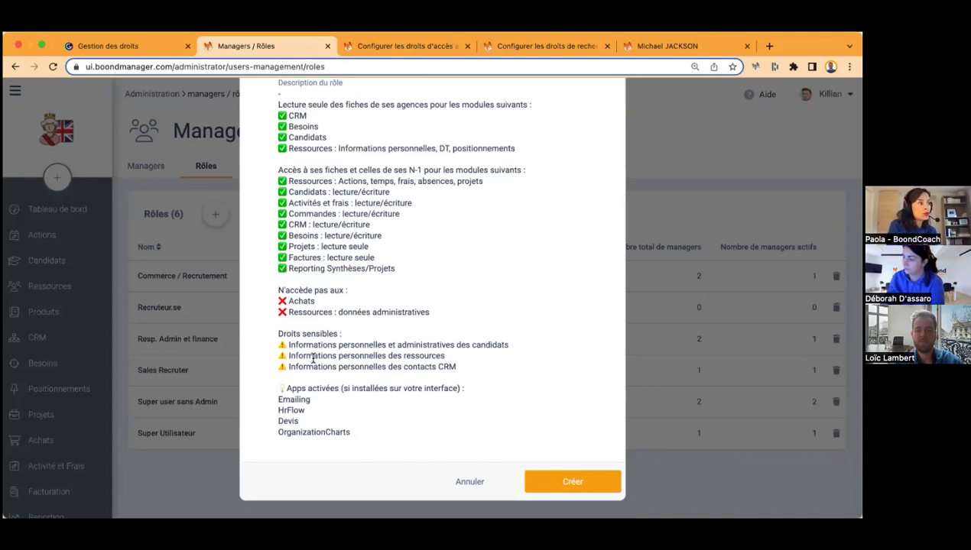
left_click(567, 485)
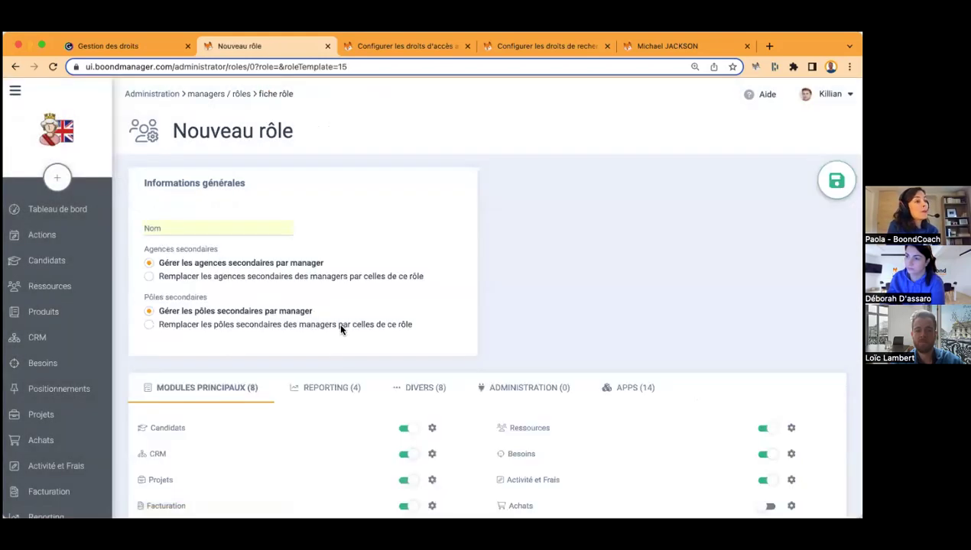
Name the new role "Business Manager" and save it.
type("Busines")
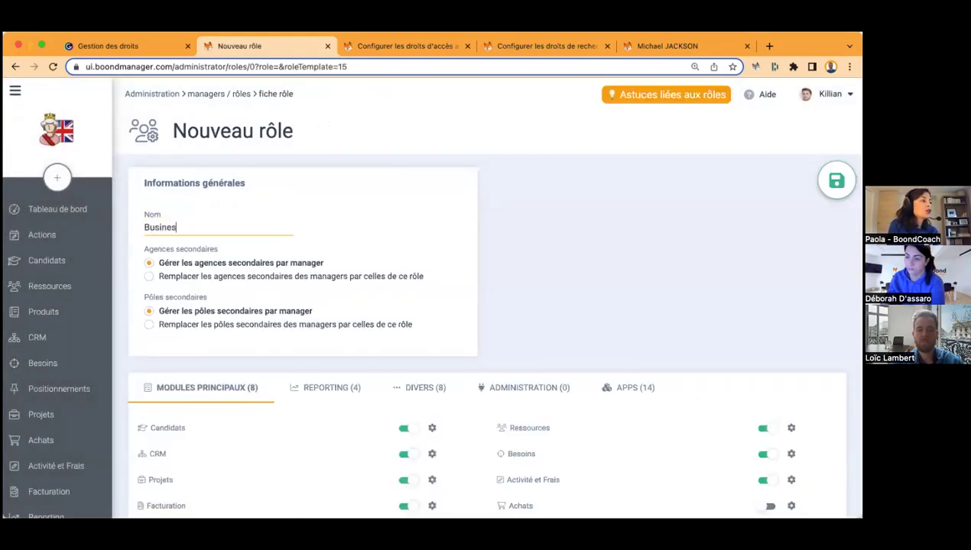
type("s Manager")
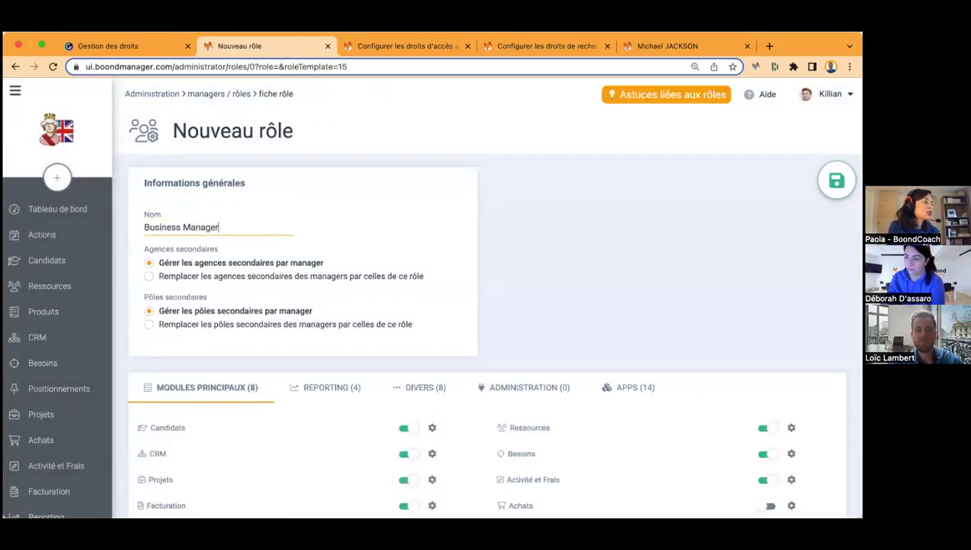
scroll(498, 289, "down", 2)
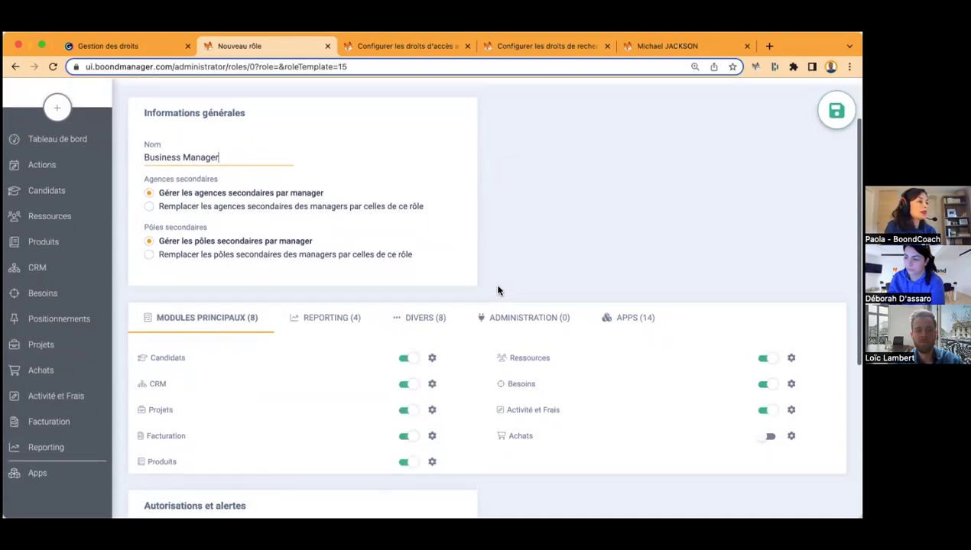
scroll(497, 289, "up", 2)
left_click(836, 181)
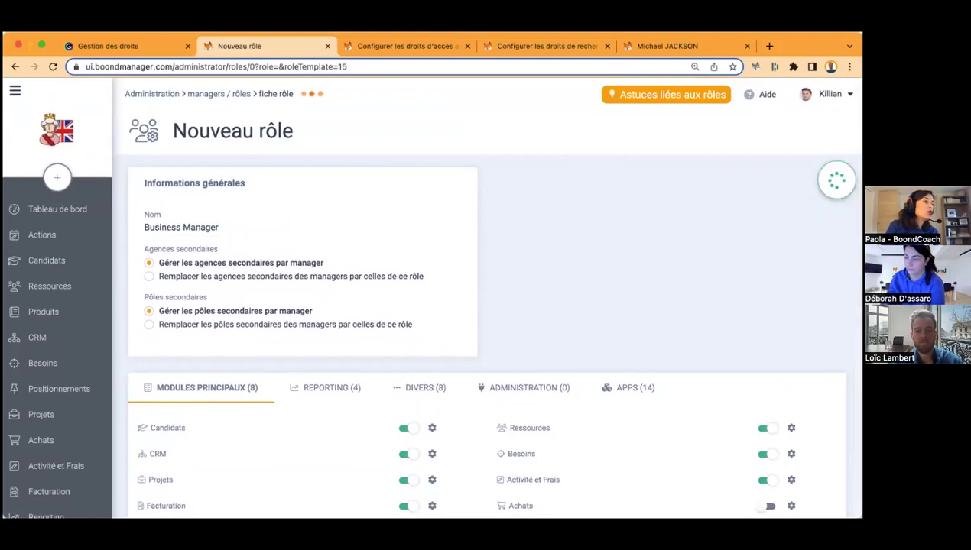
Examine the Candidats module's search perimeter and its record access rights for the Business Manager role.
scroll(658, 357, "down", 1)
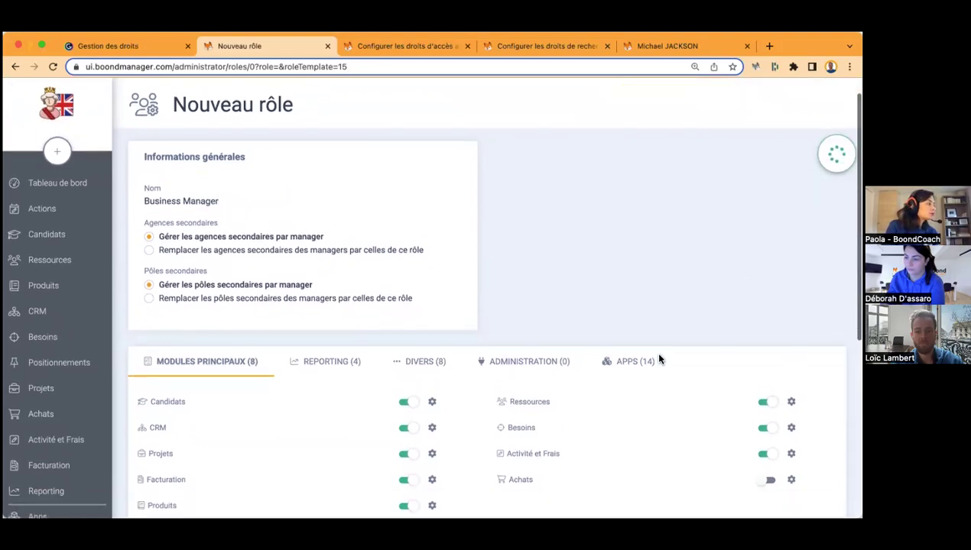
left_click(432, 400)
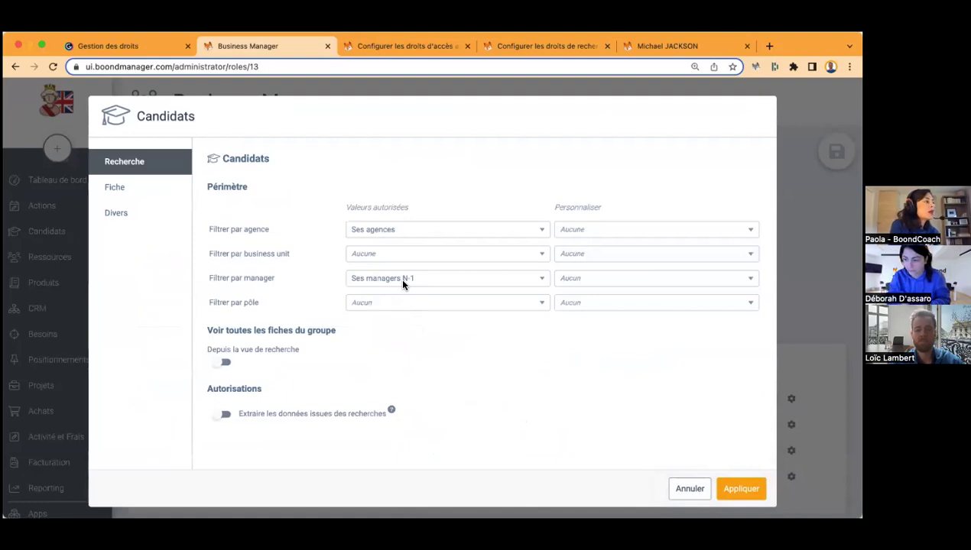
left_click(125, 189)
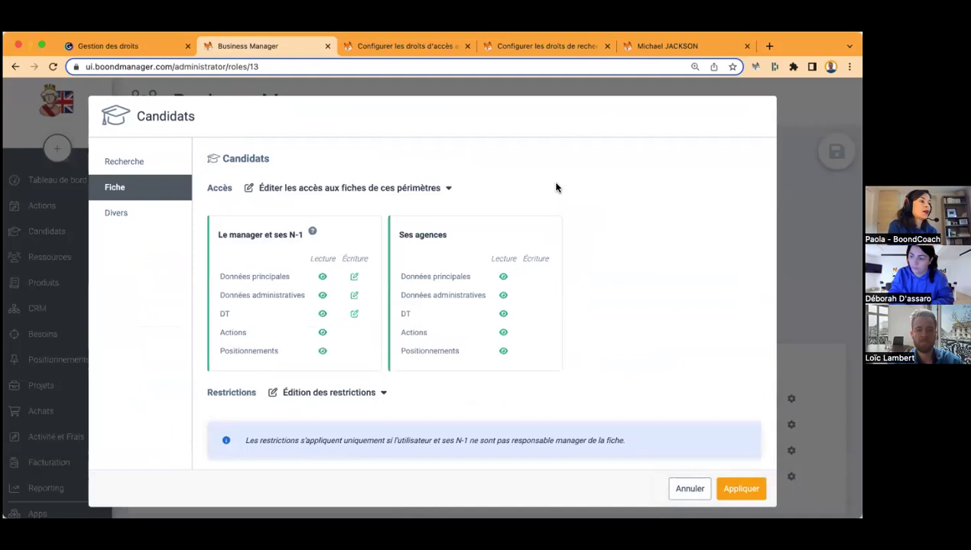
scroll(556, 188, "down", 1)
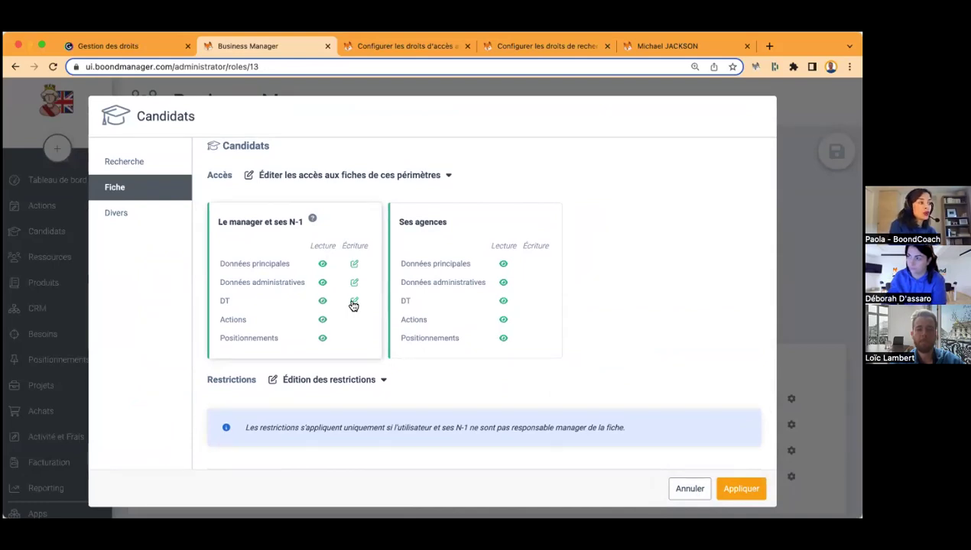
Add a Candidats restriction excluding records by type, selecting every type except Consultant Interne and Consultant Externe.
left_click(347, 381)
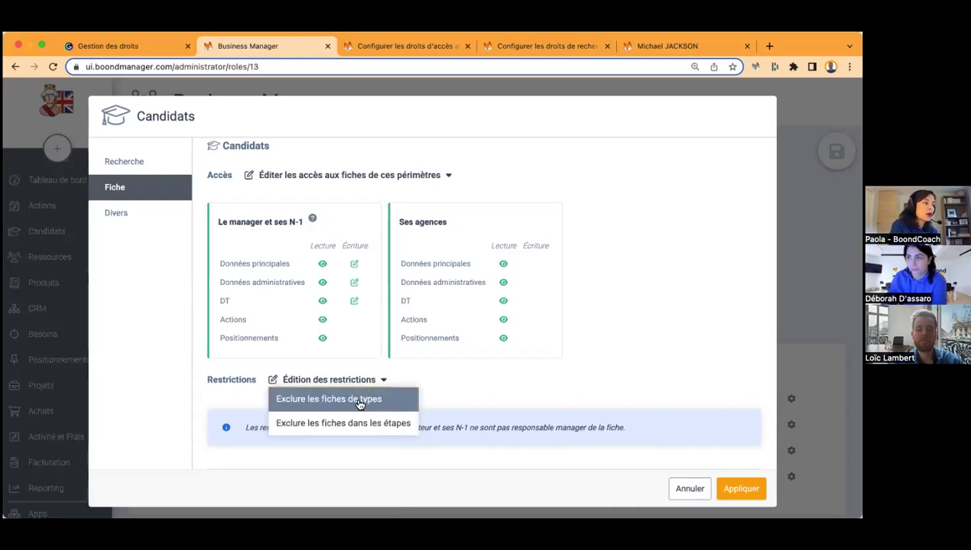
left_click(359, 404)
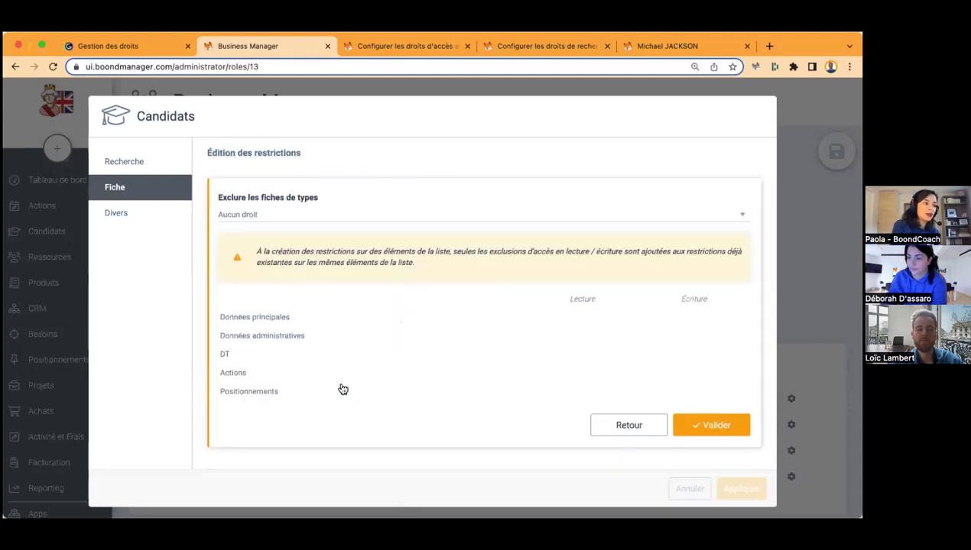
left_click(246, 220)
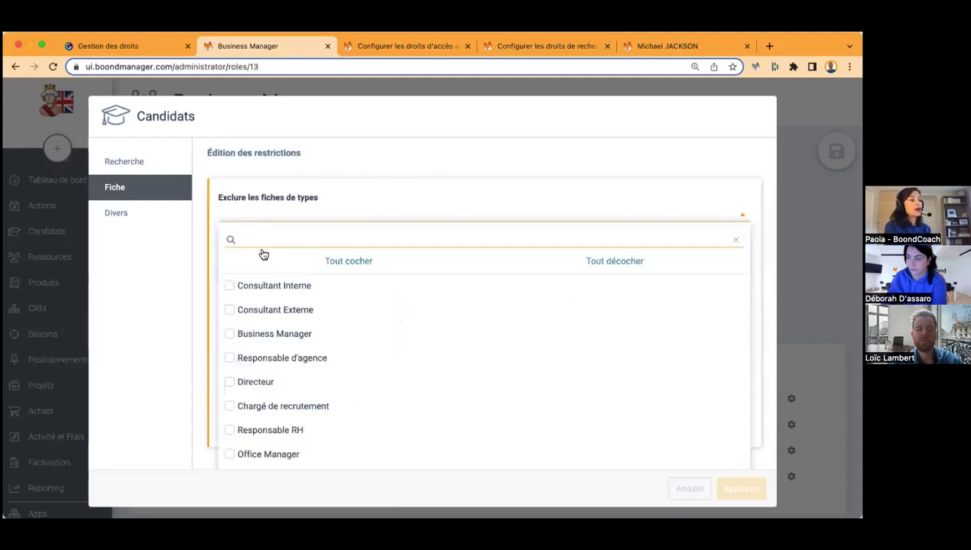
left_click(347, 261)
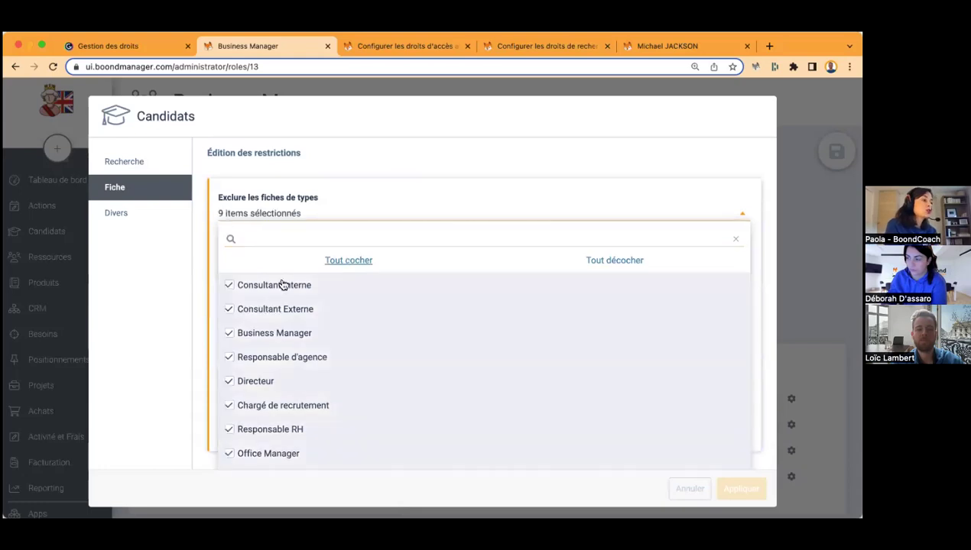
left_click(271, 285)
left_click(270, 310)
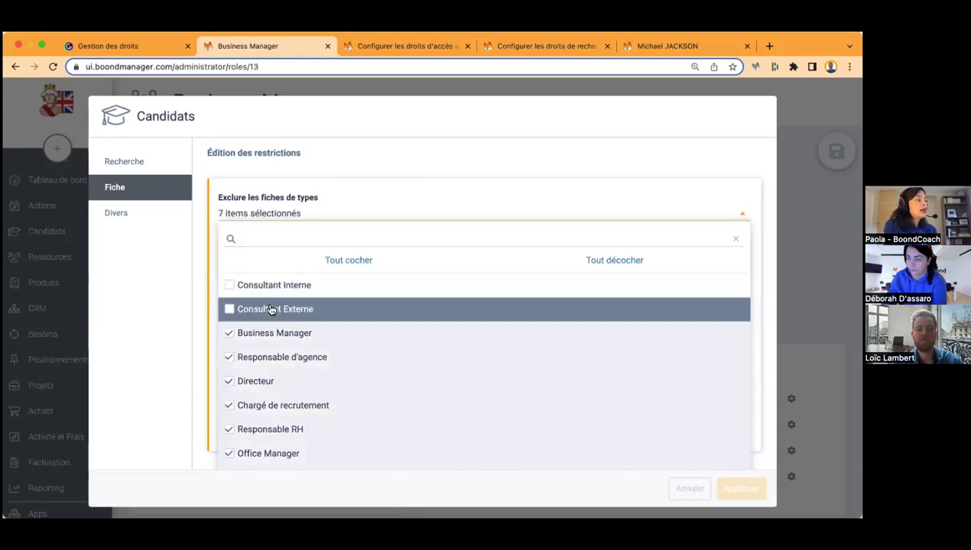
left_click(292, 212)
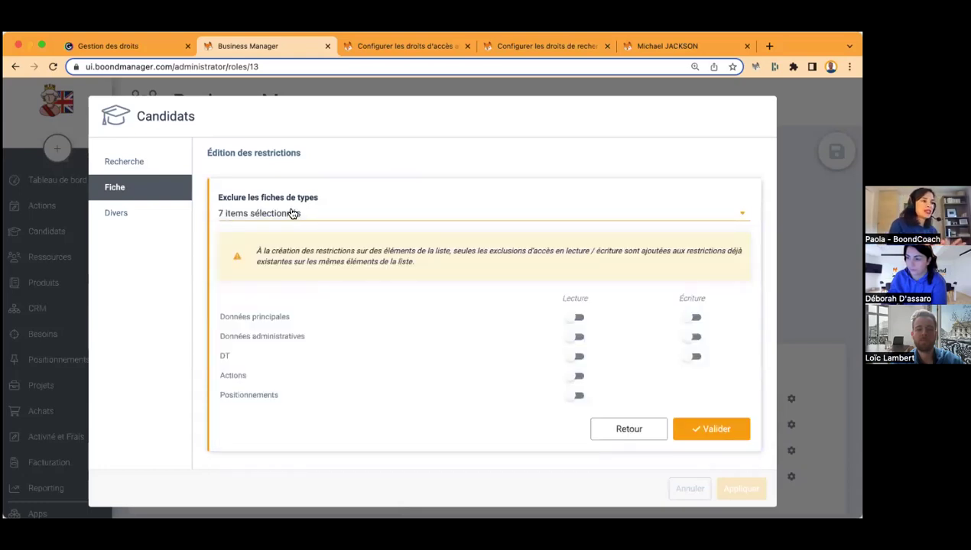
left_click(292, 213)
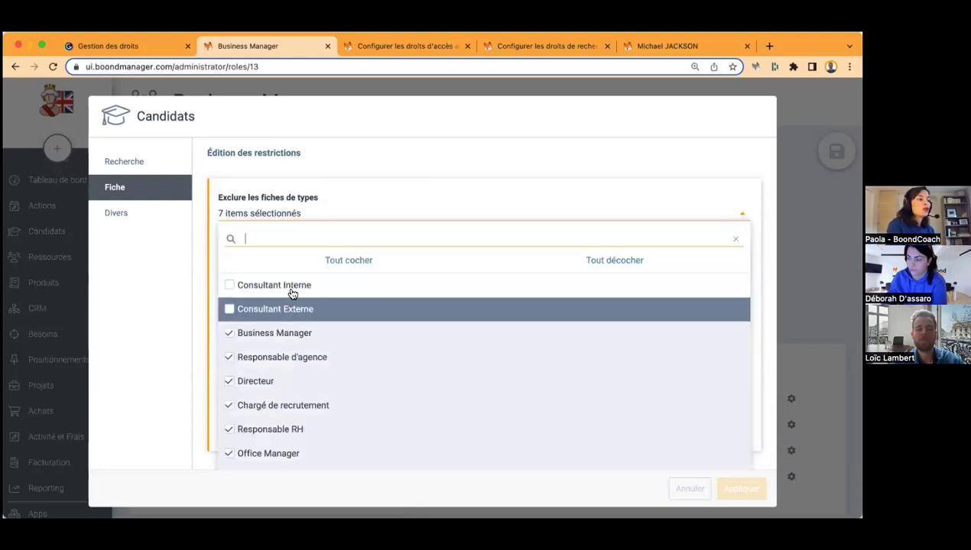
left_click(323, 221)
Exclude reading of Données administratives and Actions and writing of Données principales, validate the restriction and review it.
left_click(574, 337)
left_click(690, 317)
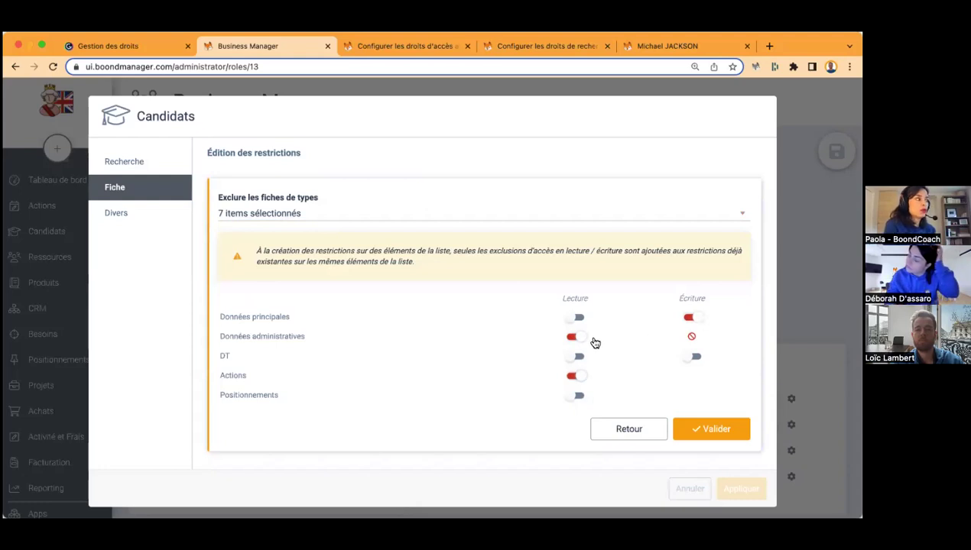
left_click(701, 430)
scroll(558, 362, "down", 5)
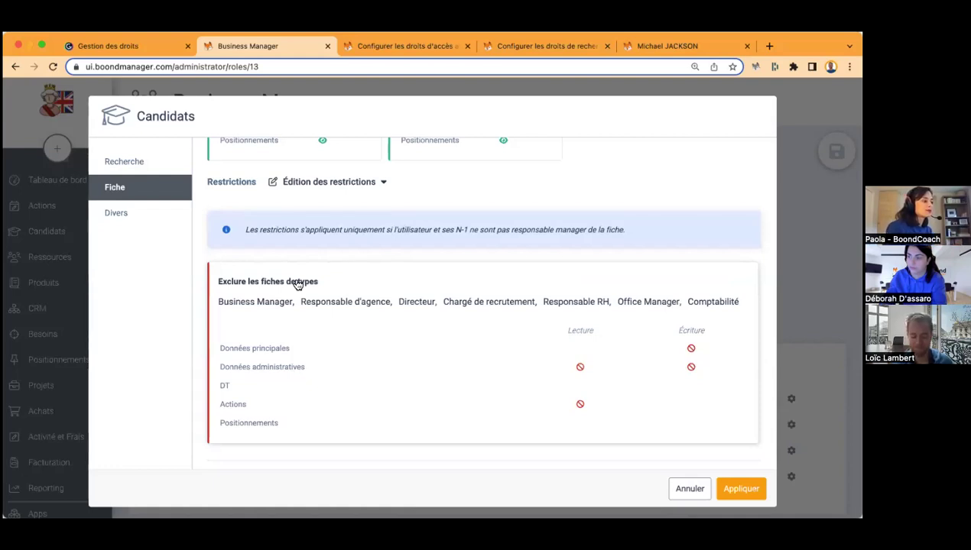
scroll(607, 287, "down", 2)
scroll(606, 286, "up", 5)
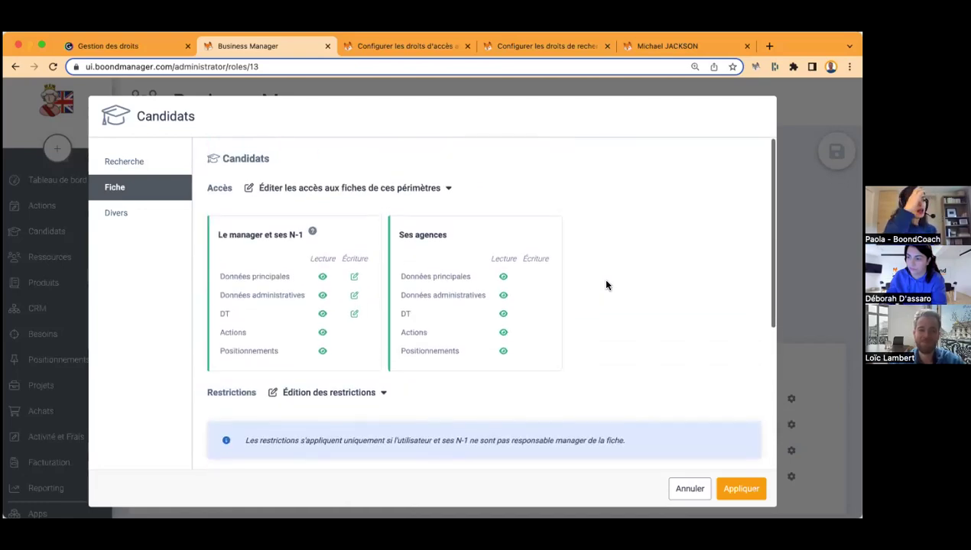
Review the Divers rights of the Candidats module, including reassignments and contracts, and apply the module's configuration.
left_click(114, 211)
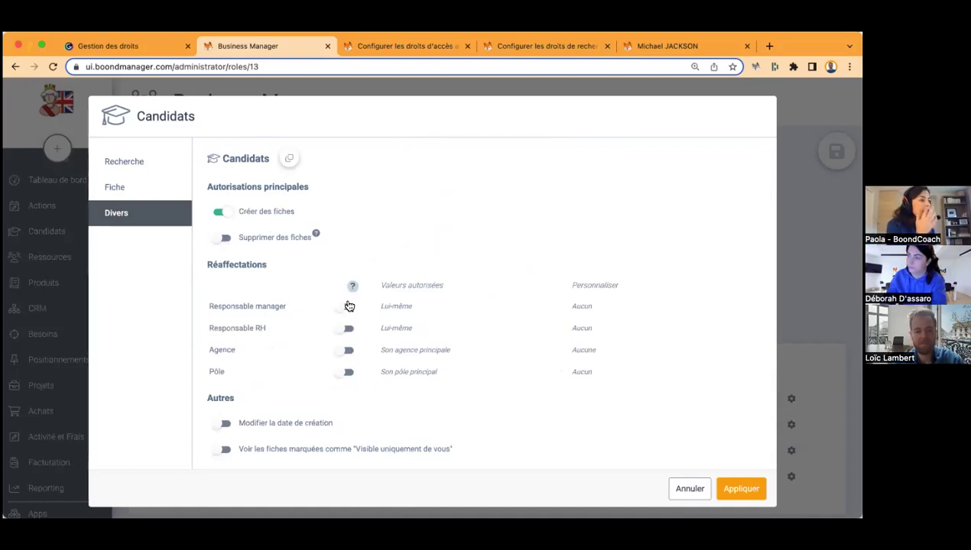
scroll(350, 389, "down", 2)
scroll(350, 388, "up", 2)
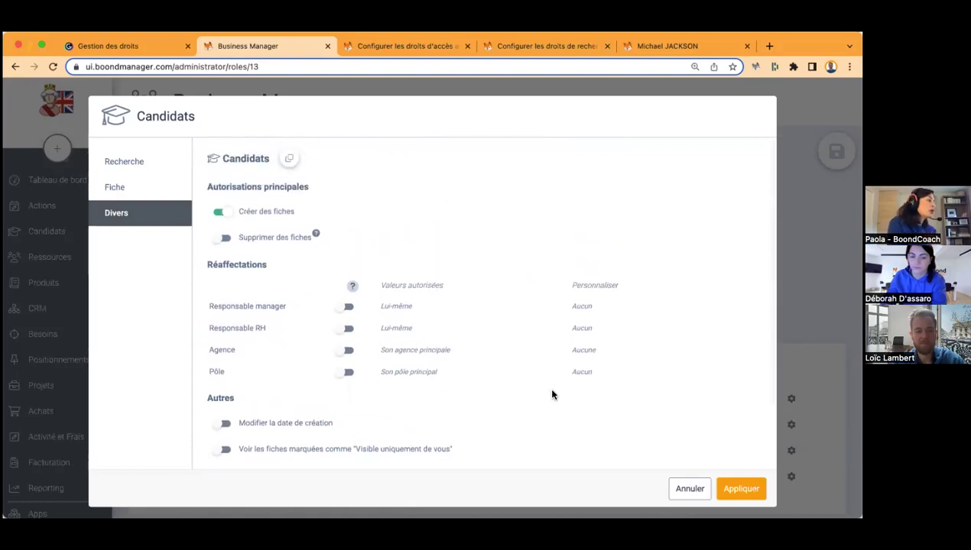
scroll(552, 395, "down", 3)
scroll(254, 412, "down", 1)
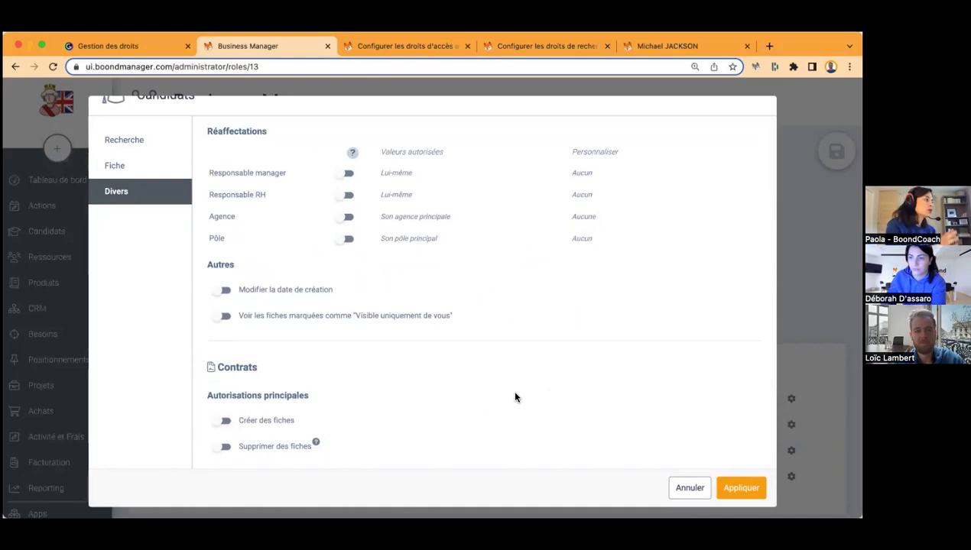
scroll(511, 389, "up", 2)
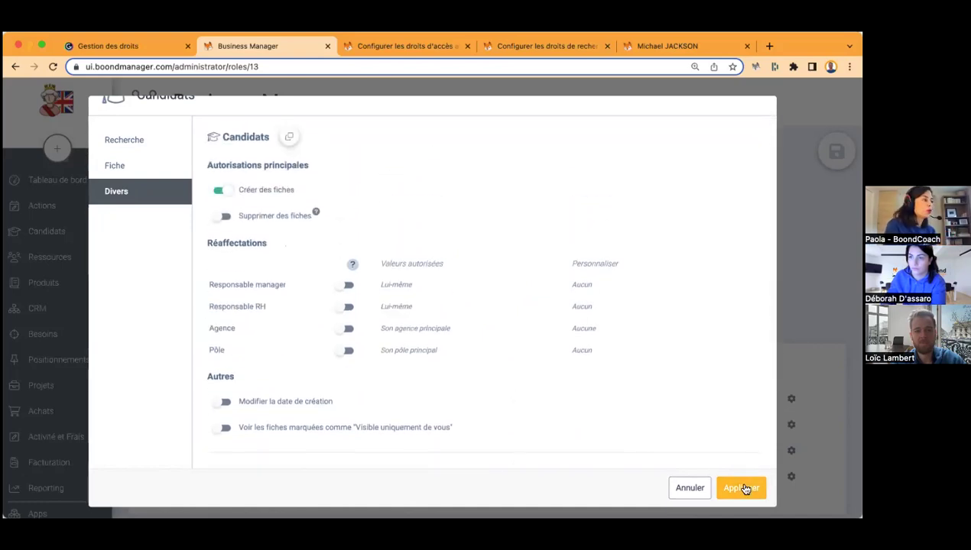
scroll(659, 325, "down", 1)
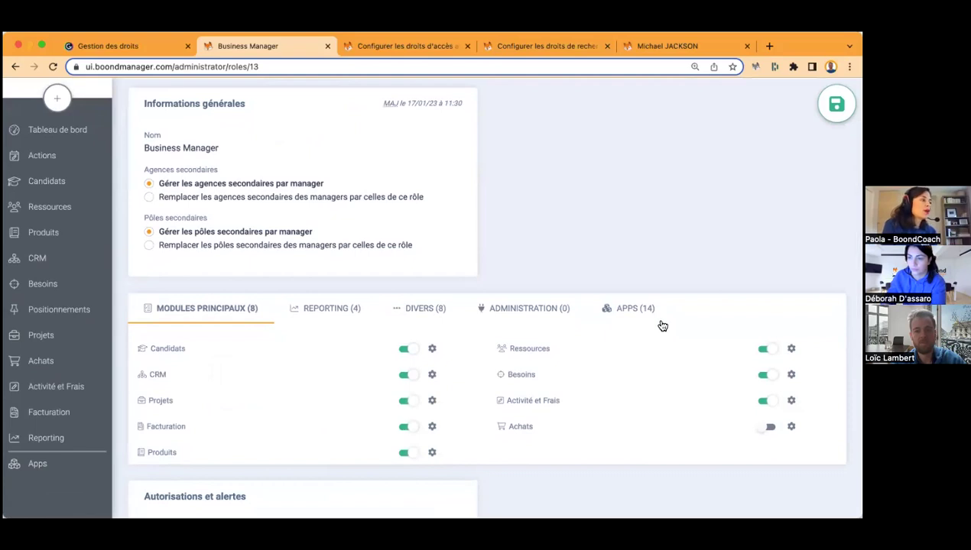
In the Ressources module's record access, grant "Le manager et ses N-1" reading of Données administratives and writing of DT, and validate.
left_click(791, 349)
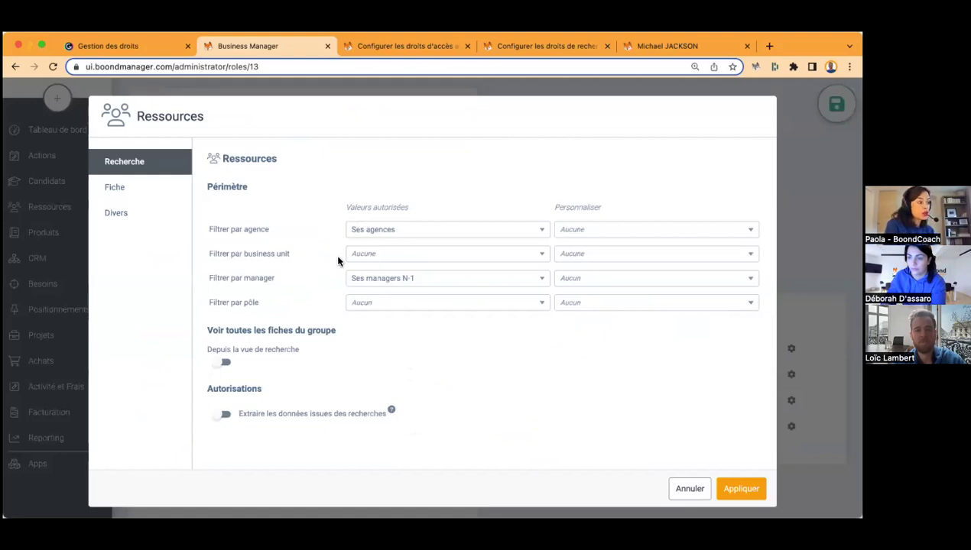
left_click(373, 305)
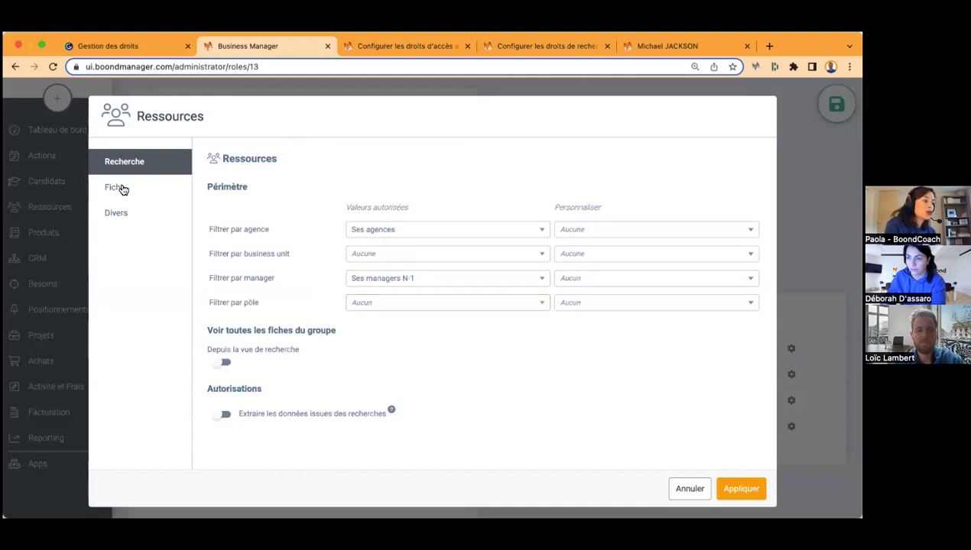
left_click(121, 188)
scroll(413, 327, "down", 2)
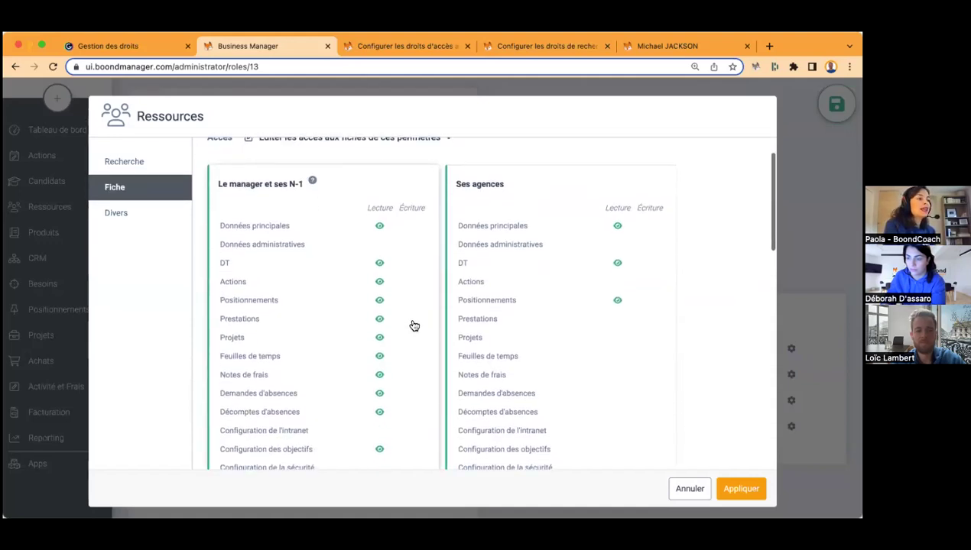
left_click(351, 248)
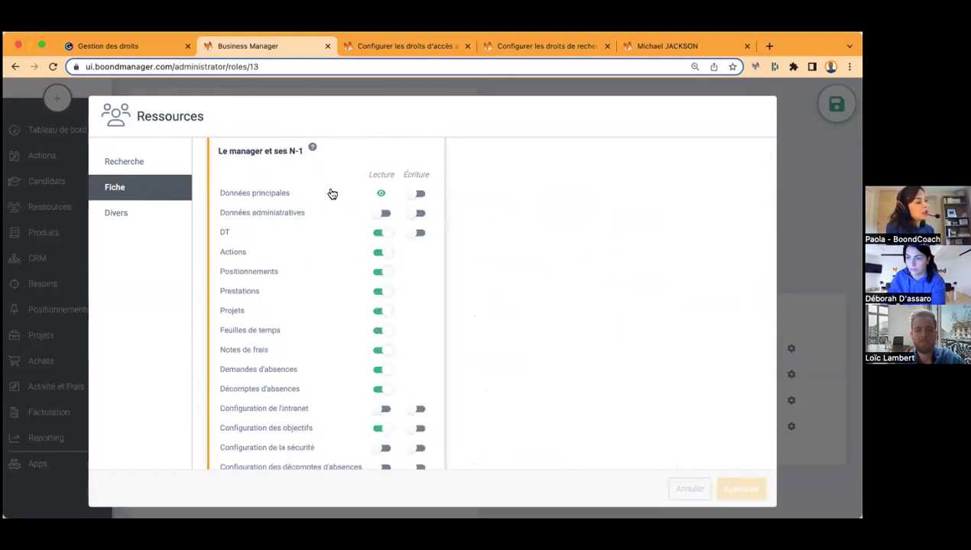
scroll(334, 198, "up", 1)
left_click(383, 231)
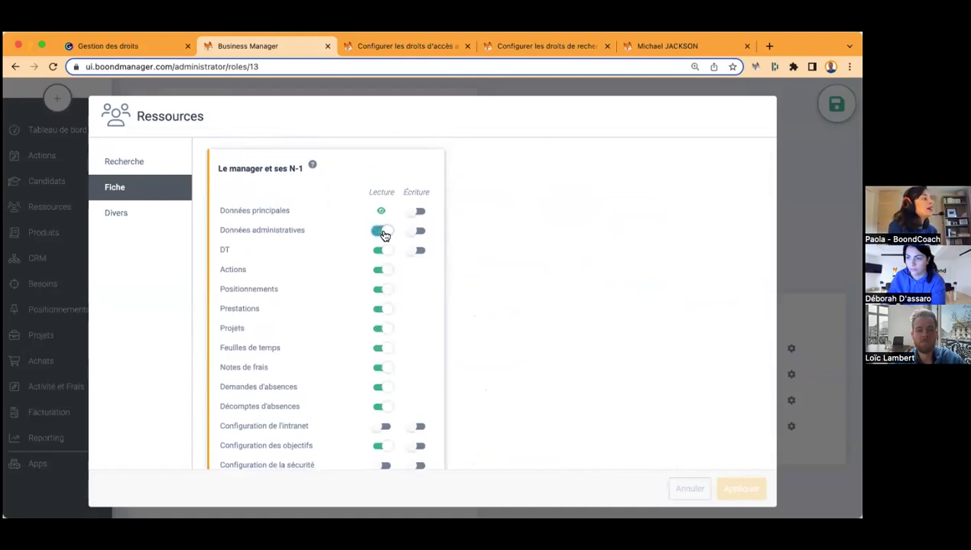
left_click(417, 252)
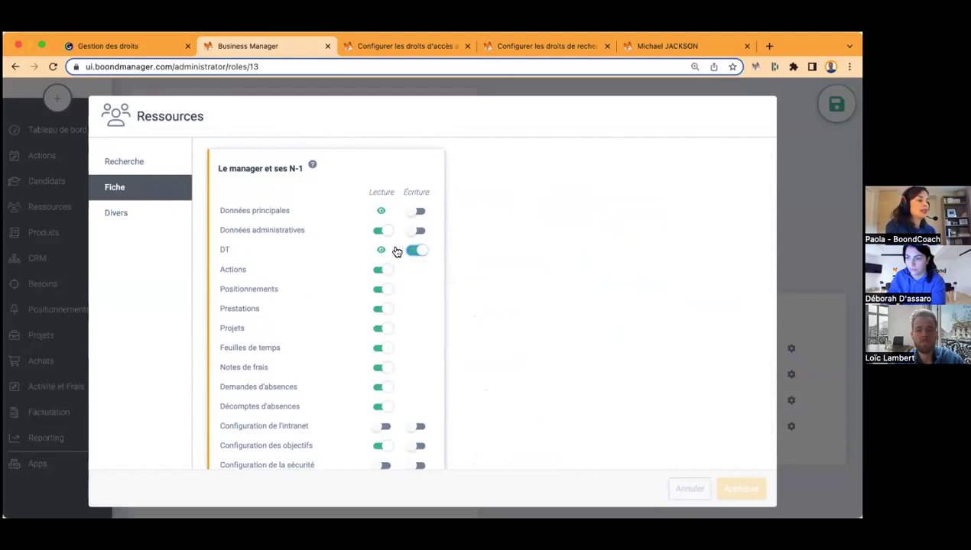
scroll(410, 293, "down", 2)
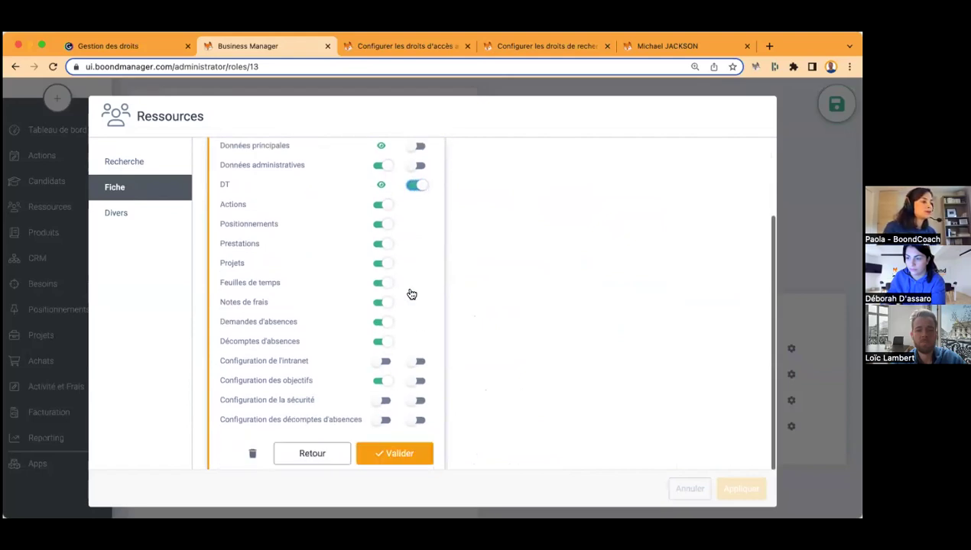
left_click(394, 453)
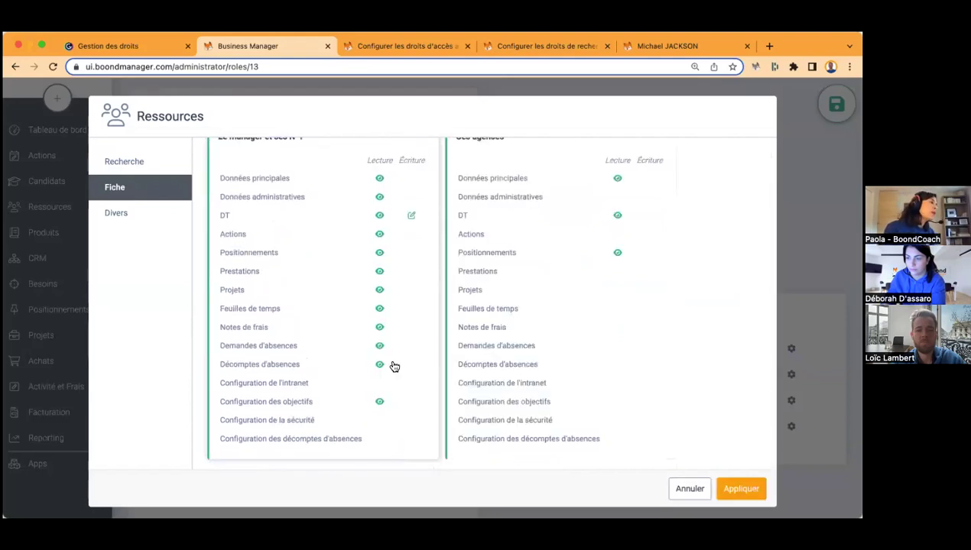
scroll(394, 367, "up", 2)
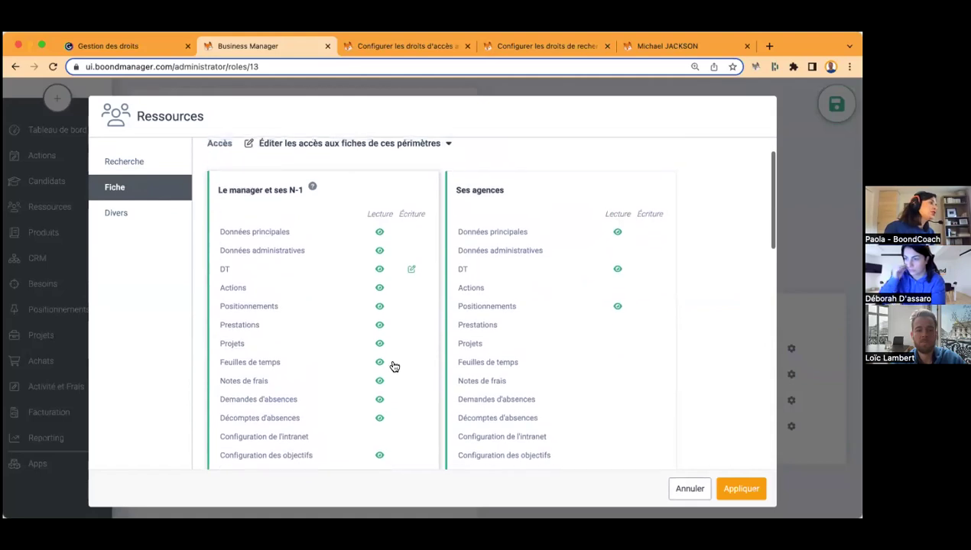
Review the Divers rights of the Ressources module, including creation and reassignments, and apply the module's configuration.
left_click(118, 214)
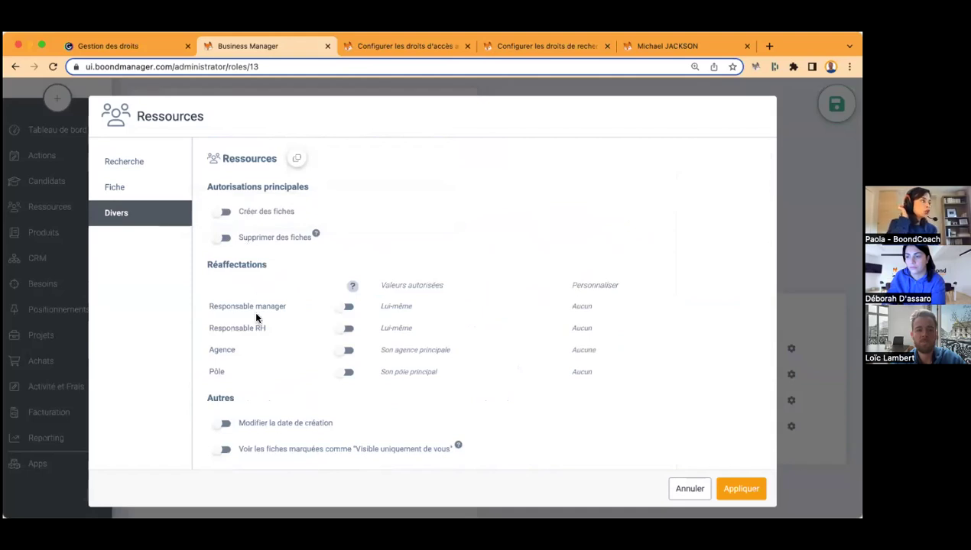
scroll(261, 372, "down", 1)
scroll(261, 372, "up", 1)
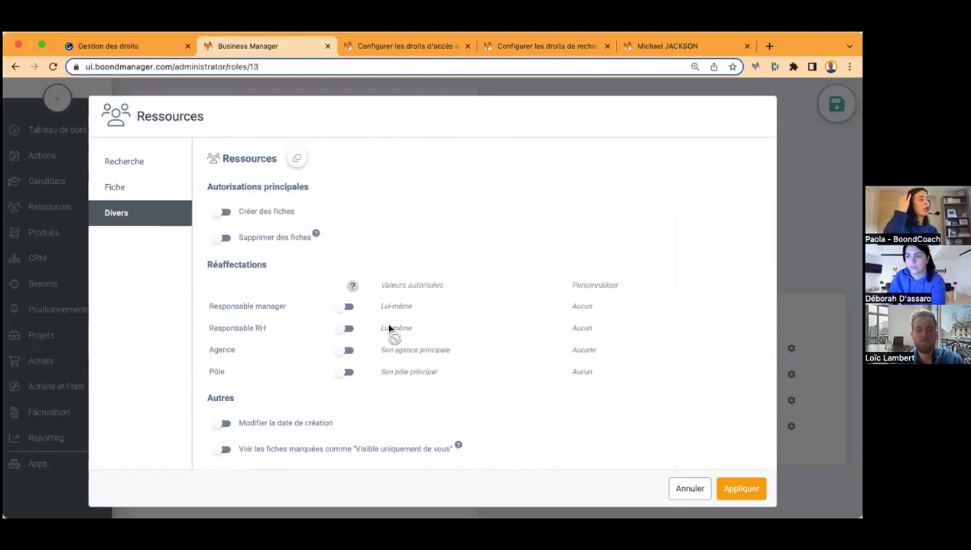
left_click(741, 489)
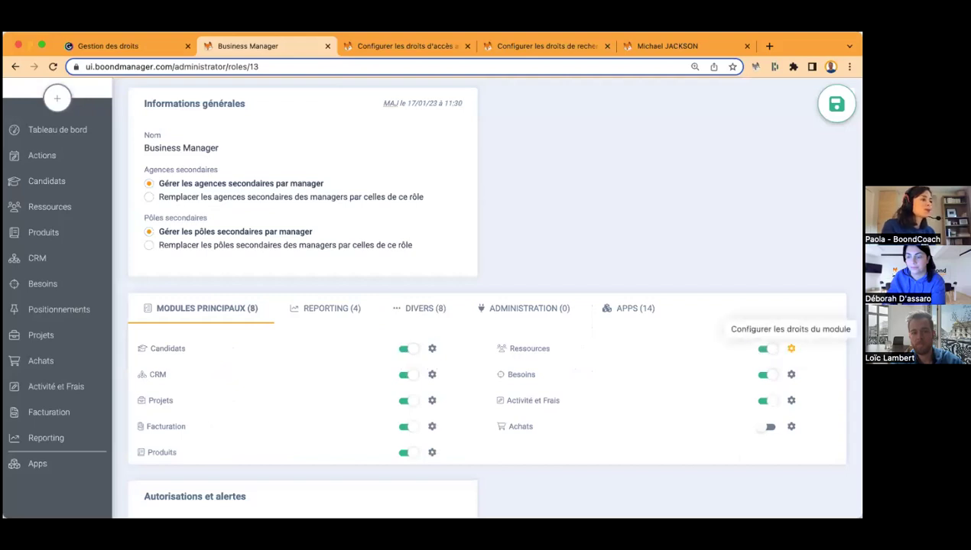
Open the CRM module's rights and add Ses pôles to the Sociétés search perimeter's pôle filter.
left_click(432, 377)
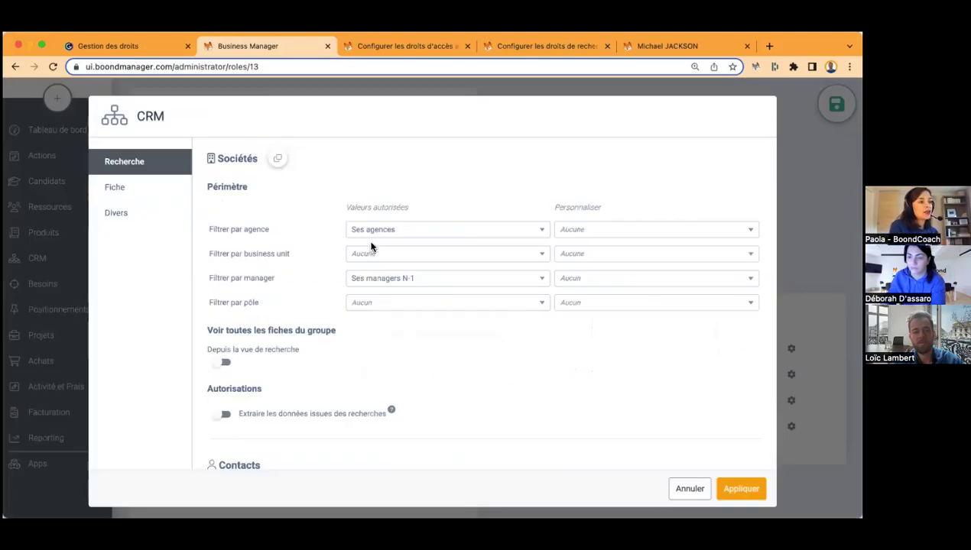
left_click(362, 307)
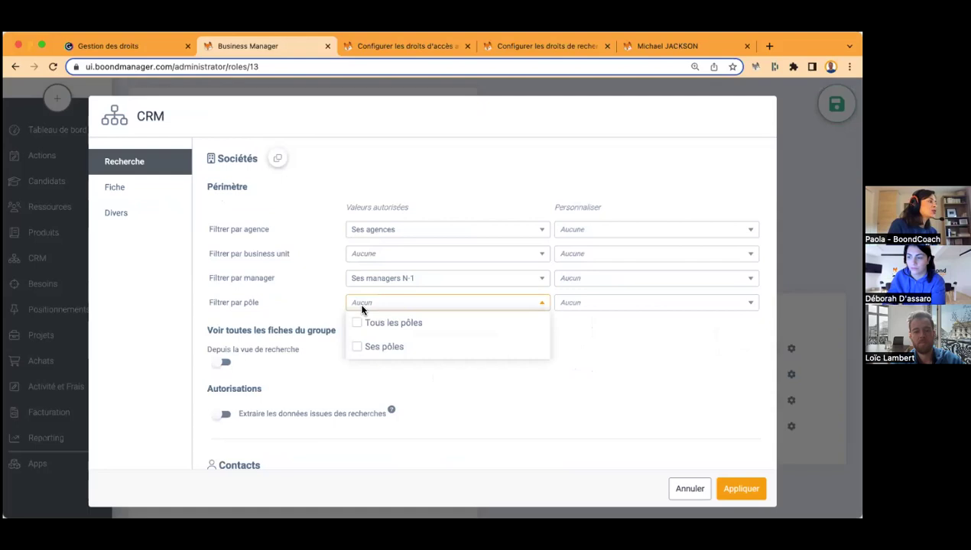
left_click(362, 348)
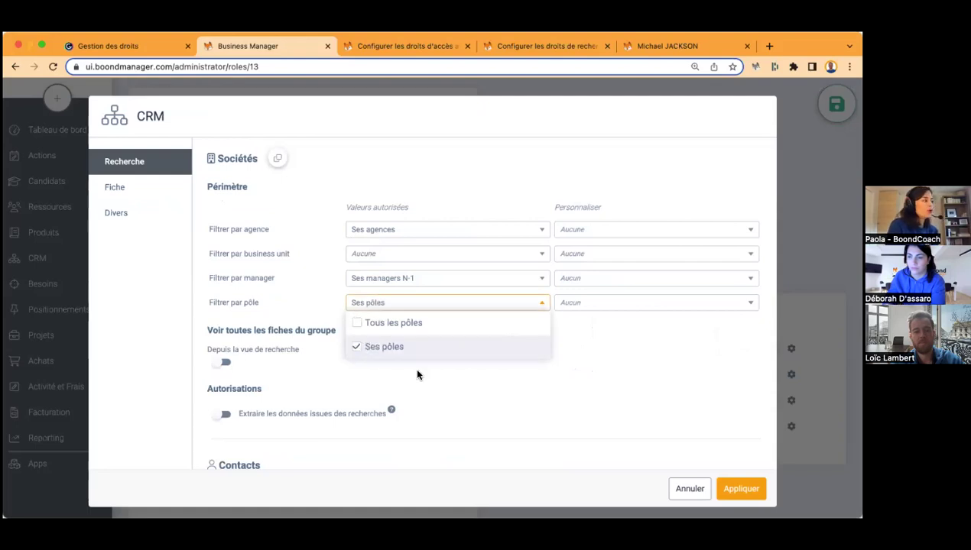
left_click(434, 390)
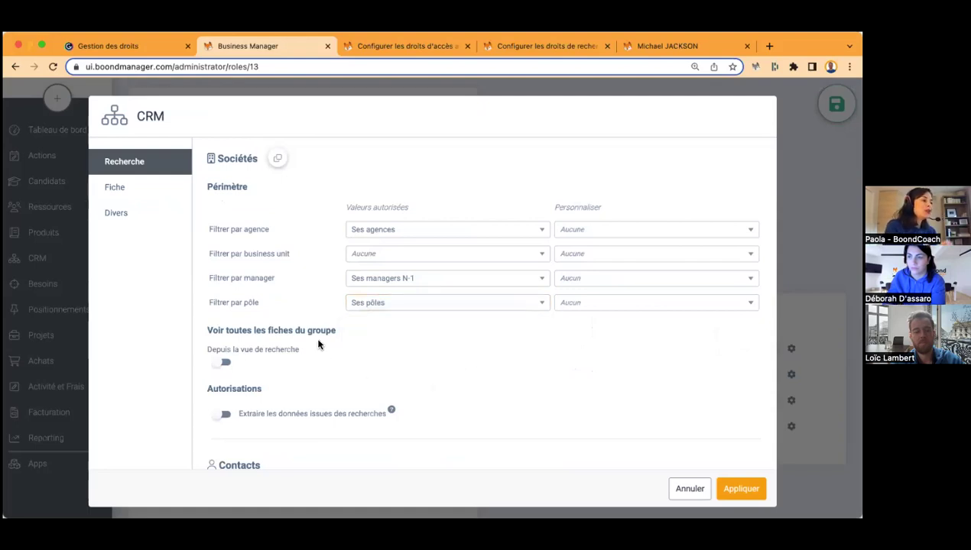
Copy the Sociétés search rights to Contacts and check the copied perimeter.
scroll(308, 334, "down", 2)
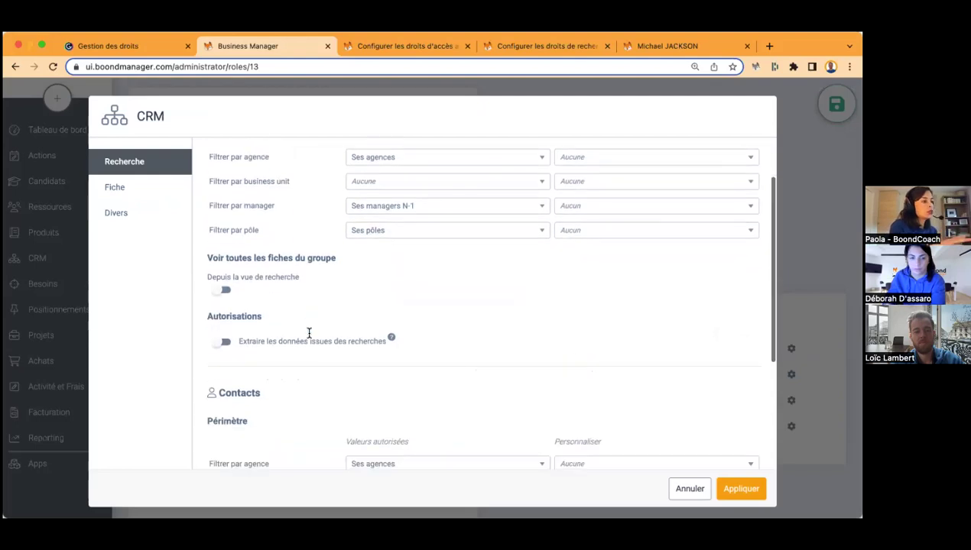
scroll(309, 334, "up", 2)
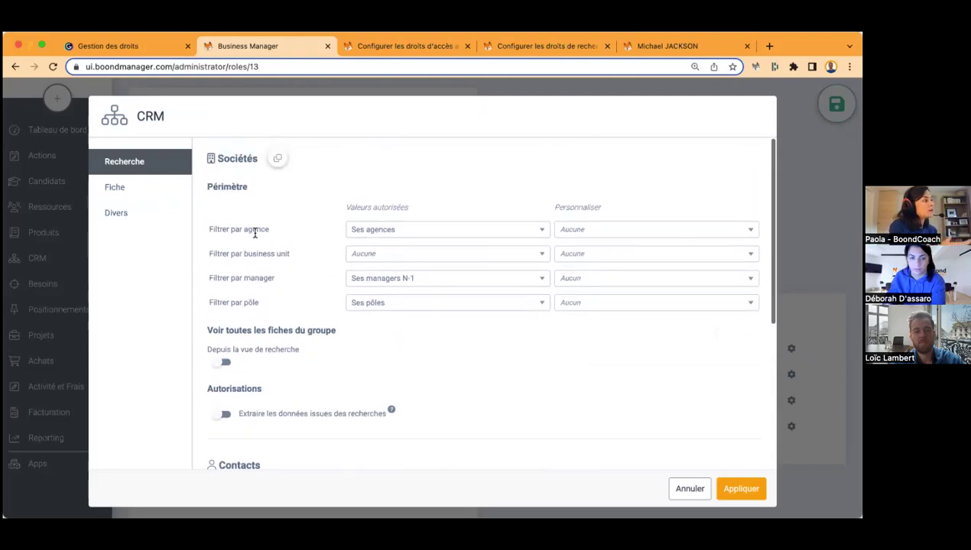
left_click(278, 162)
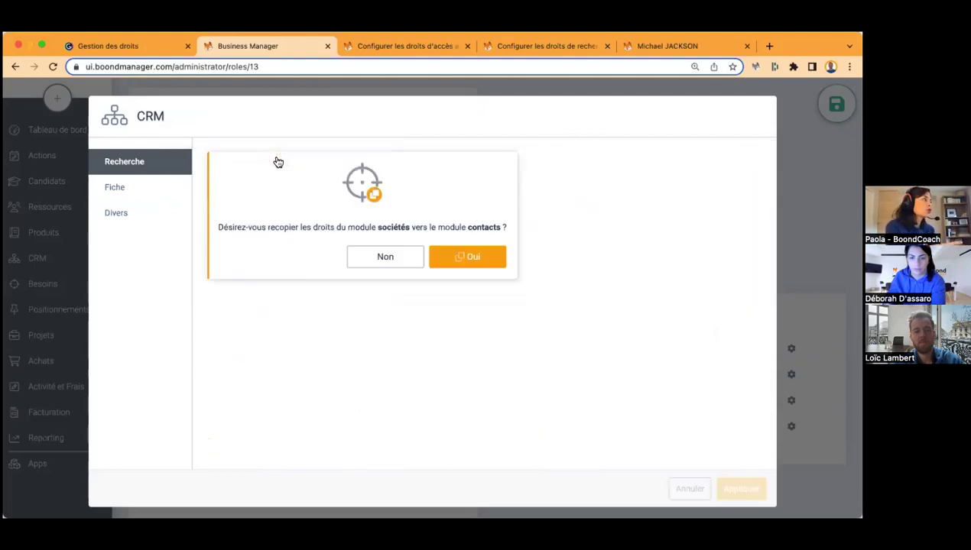
left_click(457, 256)
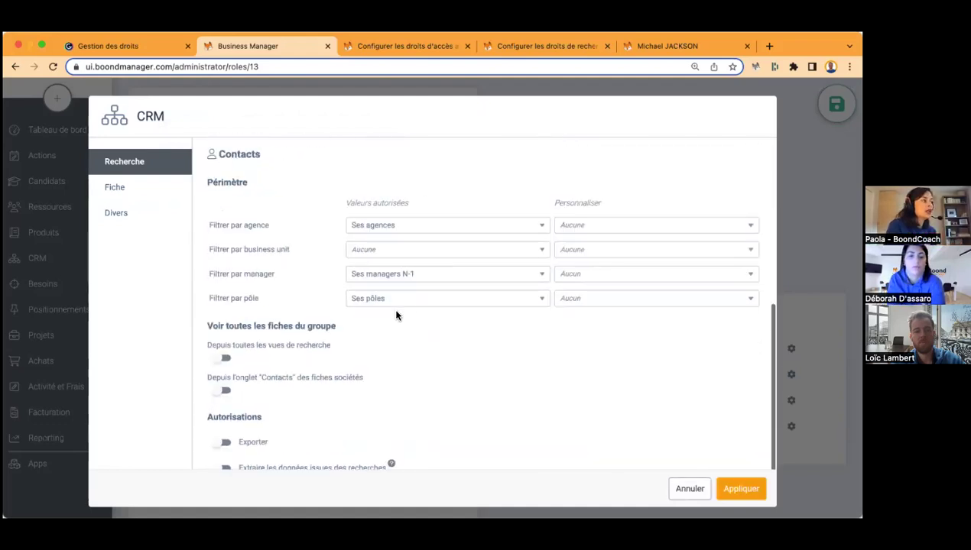
scroll(459, 327, "up", 5)
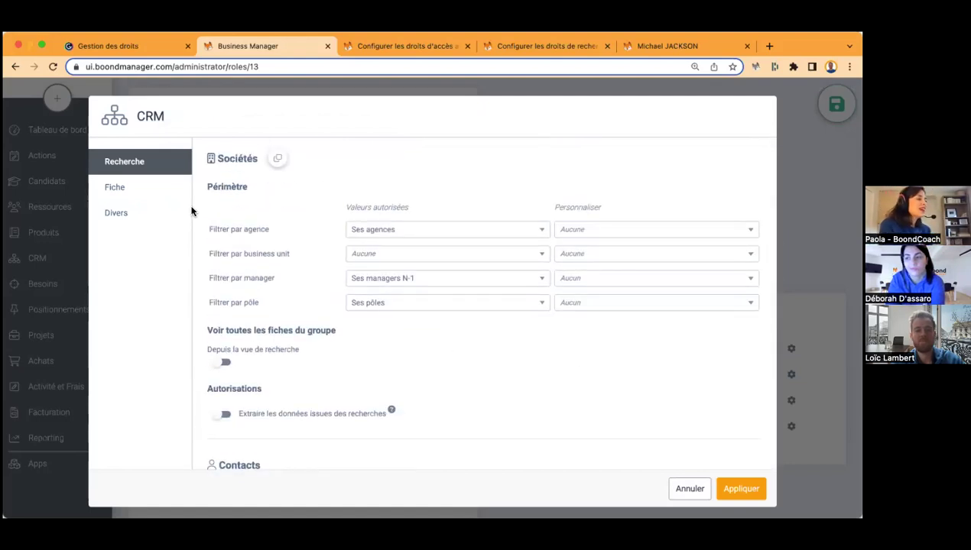
Duplicate the Sociétés record access of the Ses agences perimeter to Ses pôles and validate it.
left_click(148, 195)
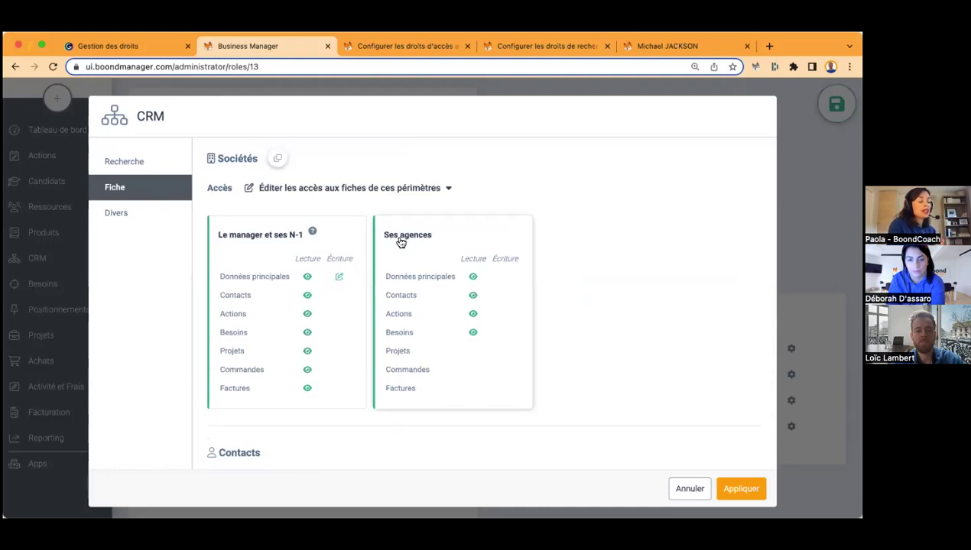
left_click(451, 251)
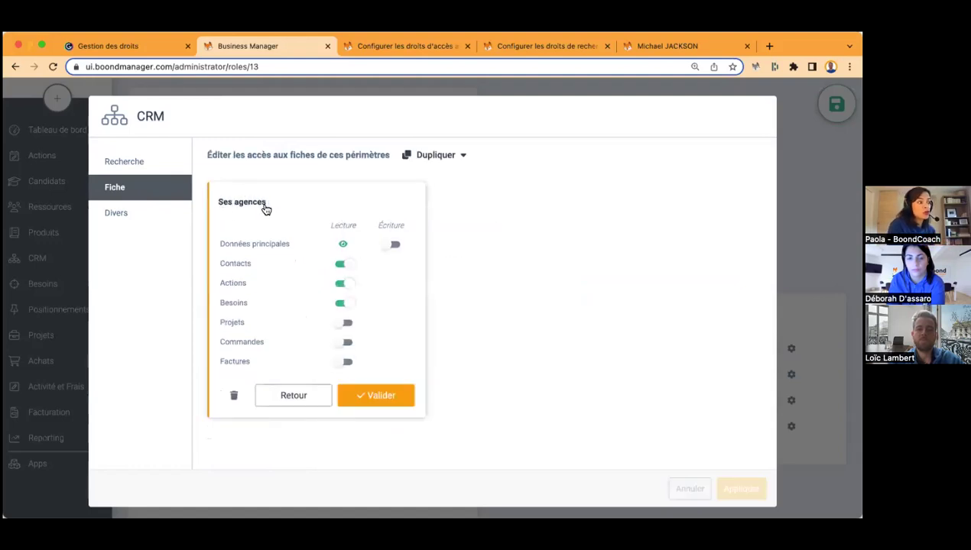
left_click(440, 158)
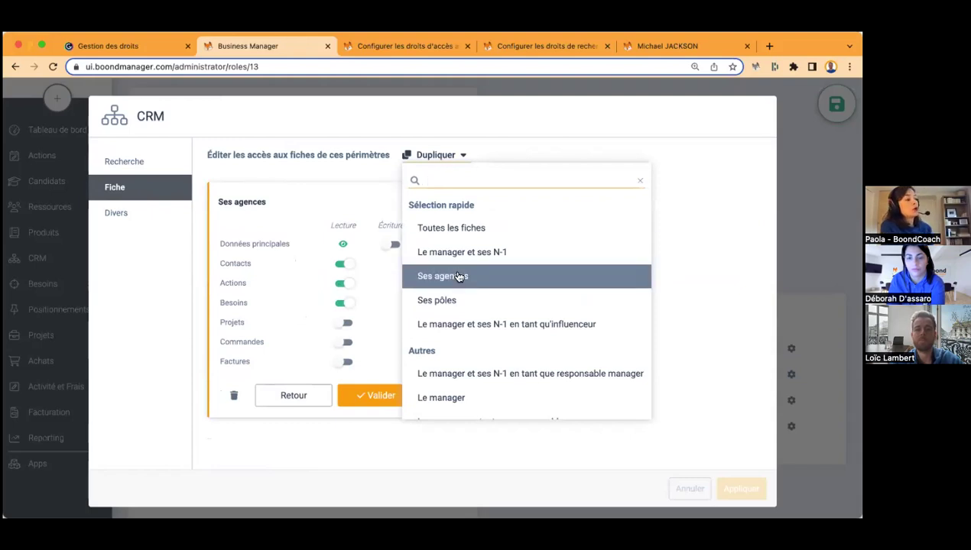
left_click(458, 302)
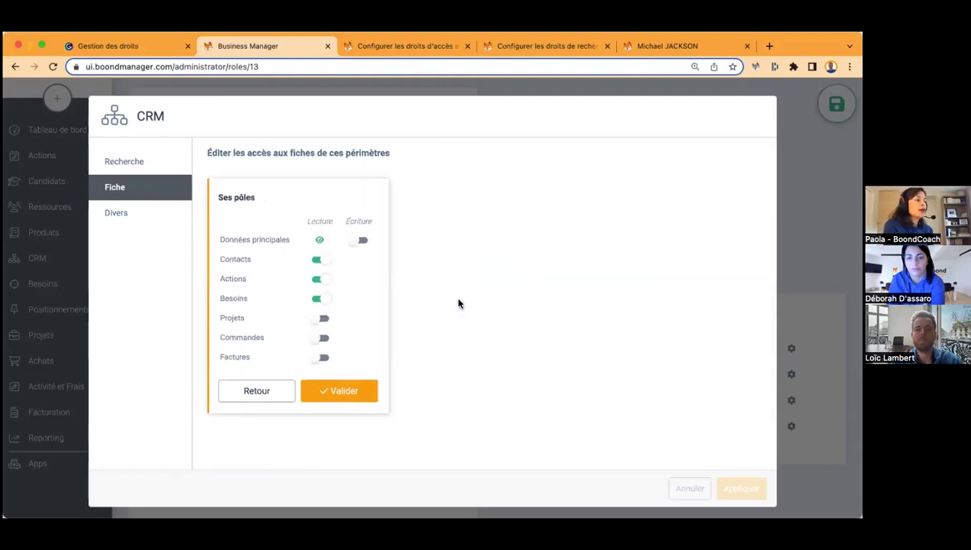
left_click(341, 392)
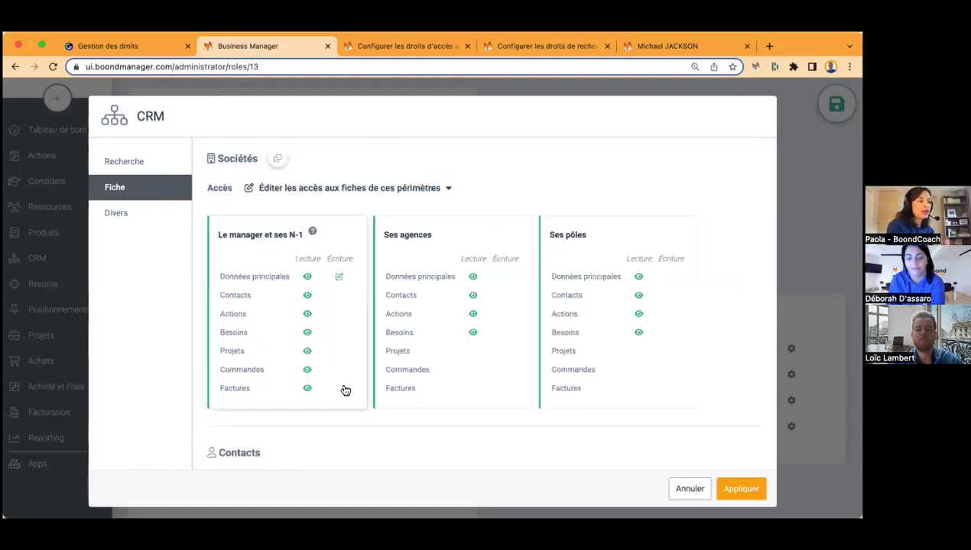
Copy the Sociétés record access rights to Contacts and compare the perimeters of both sections.
left_click(278, 161)
left_click(487, 262)
scroll(548, 277, "down", 3)
scroll(547, 277, "up", 2)
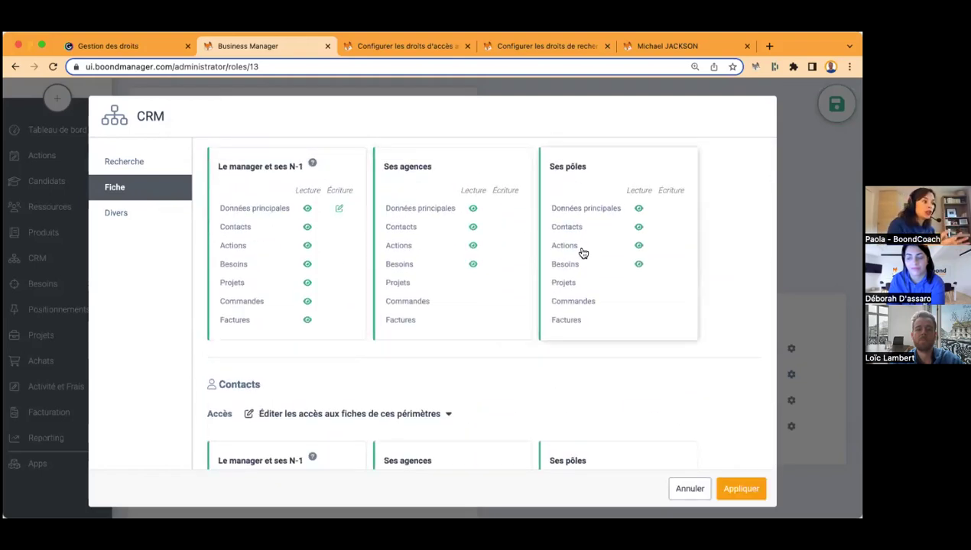
scroll(582, 253, "down", 2)
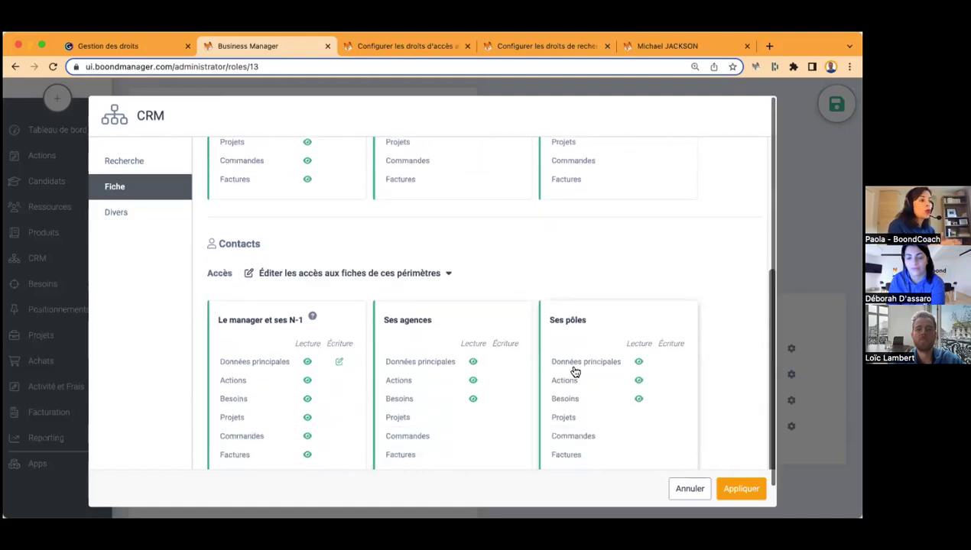
scroll(575, 372, "down", 1)
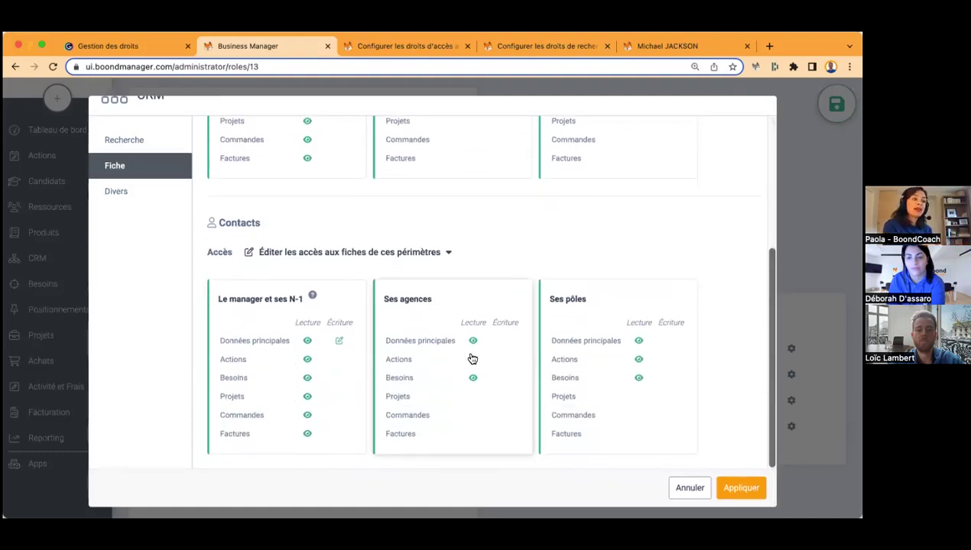
mouse_move(315, 300)
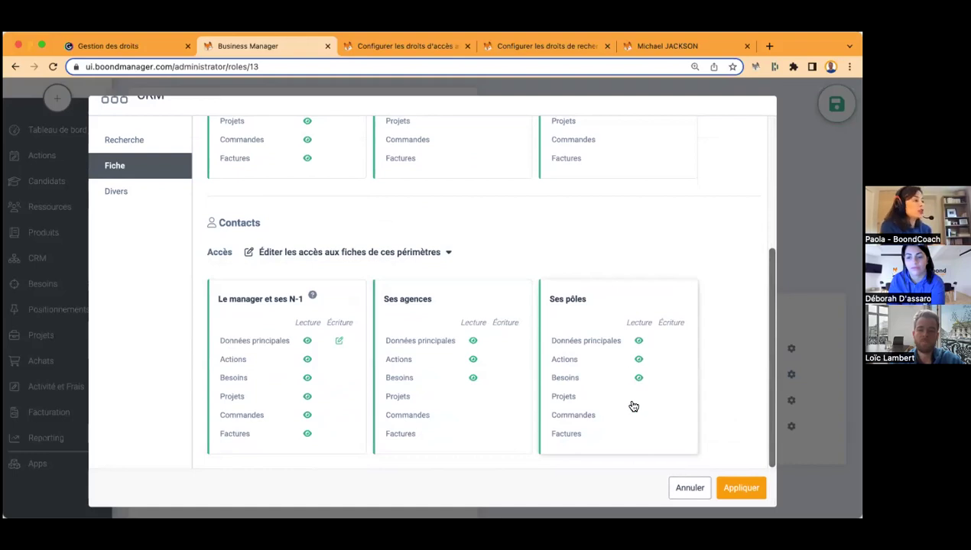
Review the CRM module's Divers rights for Sociétés and Contacts, including record creation, deletion and reassignments.
scroll(633, 406, "up", 5)
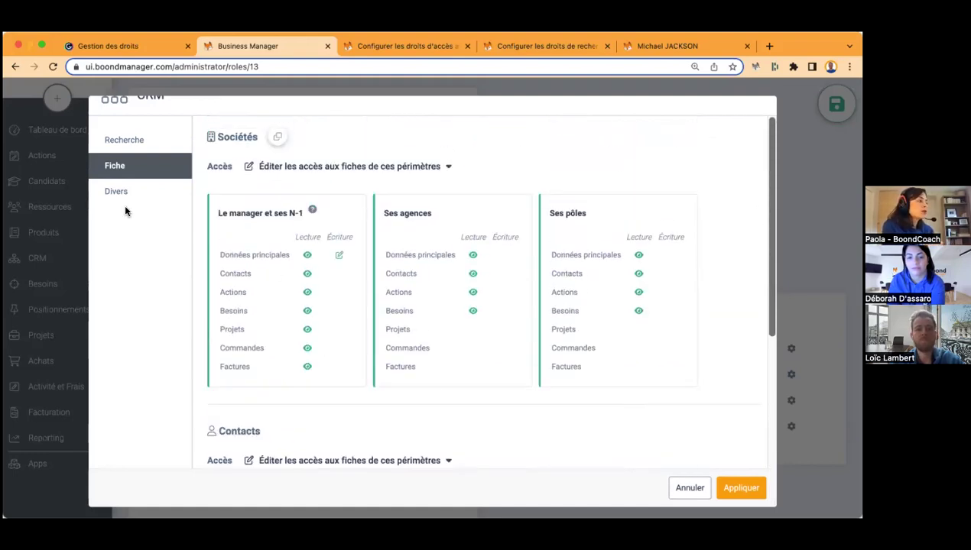
scroll(151, 228, "up", 1)
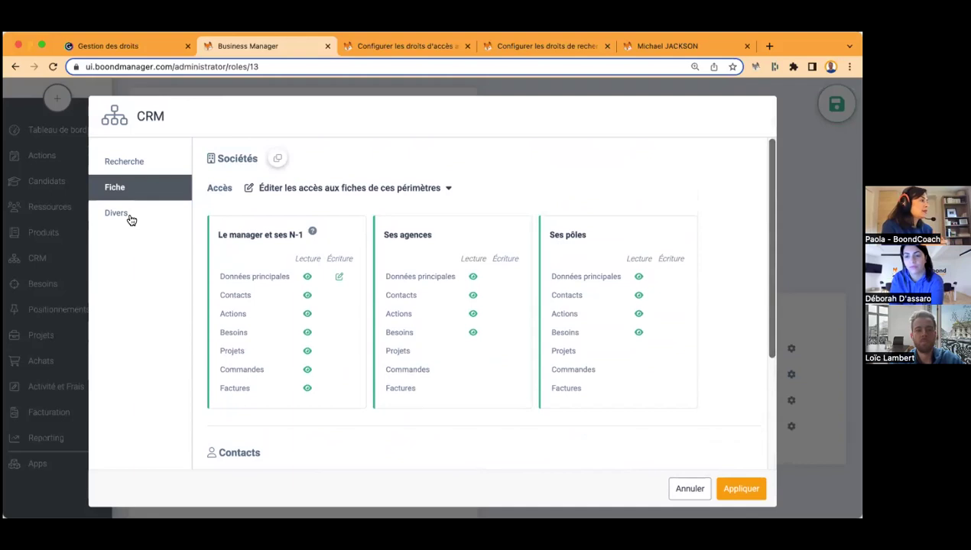
left_click(118, 213)
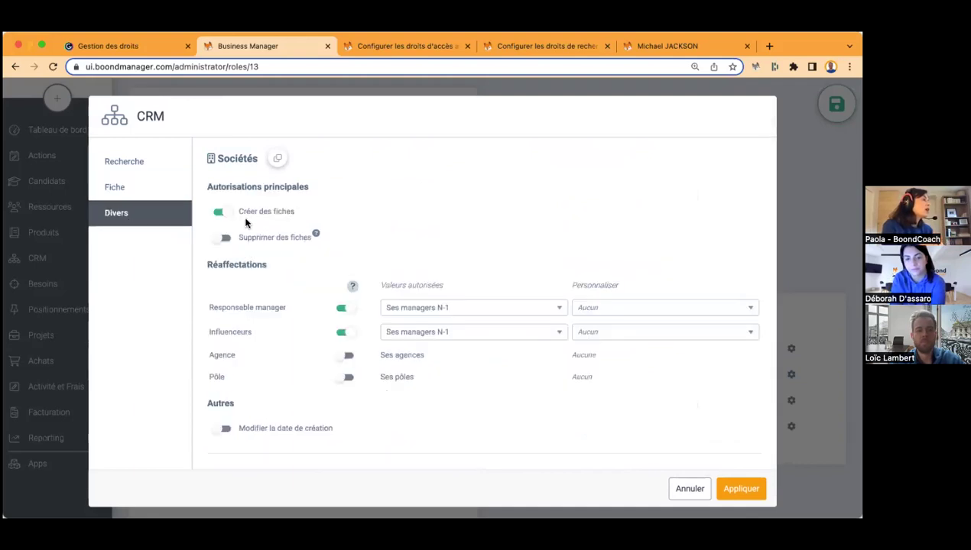
scroll(275, 289, "down", 2)
scroll(276, 290, "down", 6)
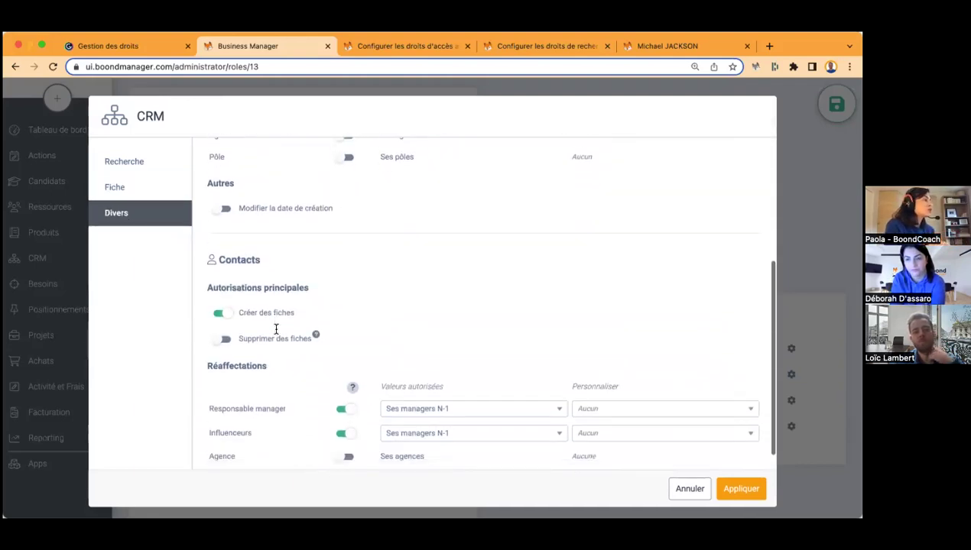
scroll(276, 331, "up", 7)
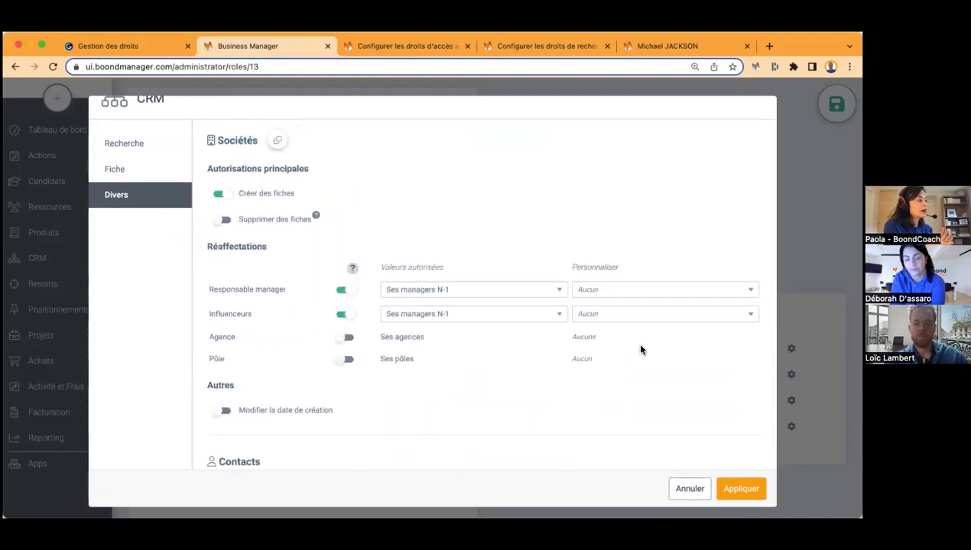
Apply the CRM module rights, and check the search perimeter and record access of the Besoins module.
left_click(735, 489)
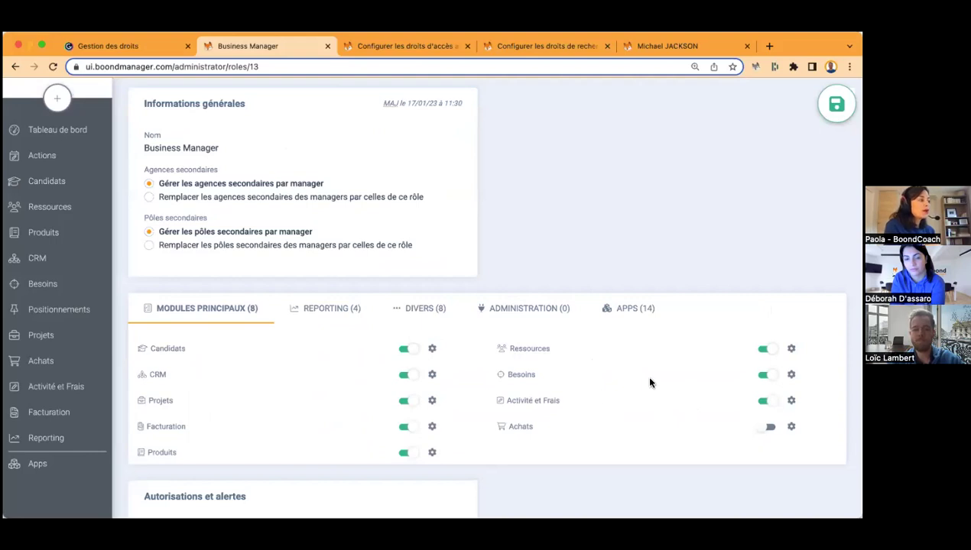
left_click(791, 375)
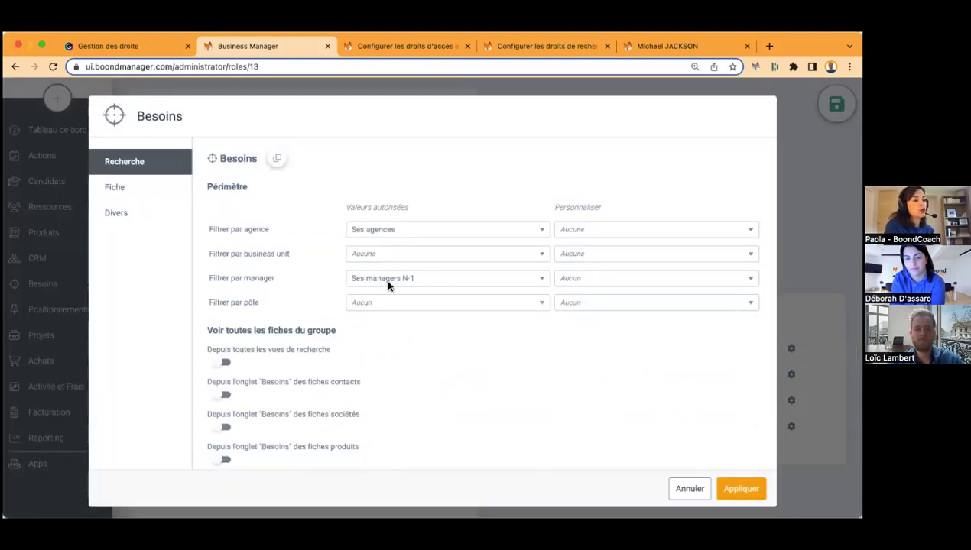
left_click(124, 191)
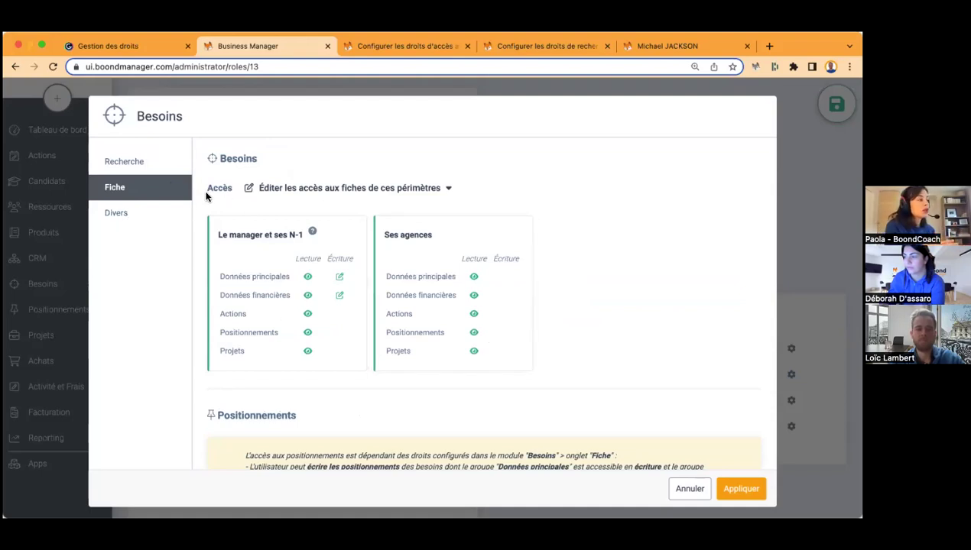
Review the Besoins module's Divers rights, including the choices for Voir le contact and Voir la société, and validate the module.
left_click(122, 214)
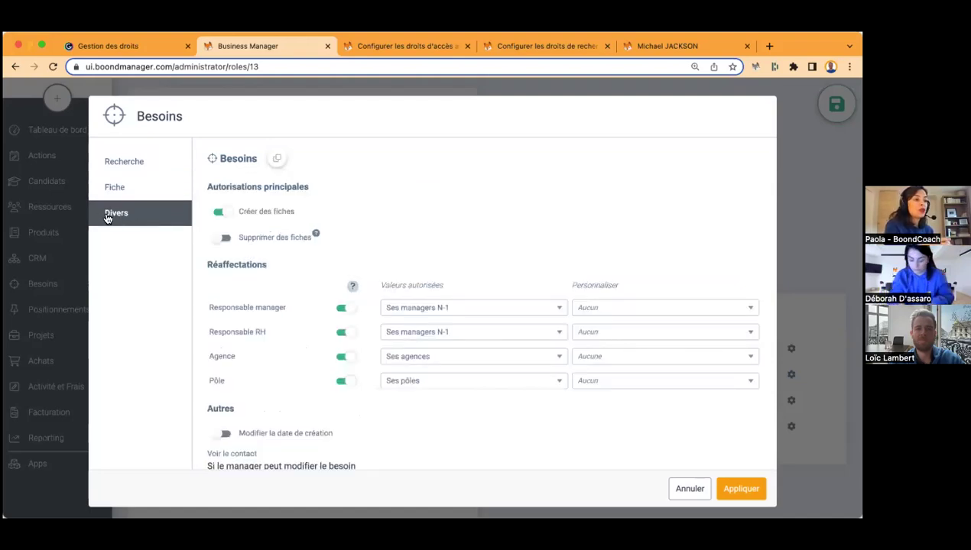
scroll(317, 401, "down", 5)
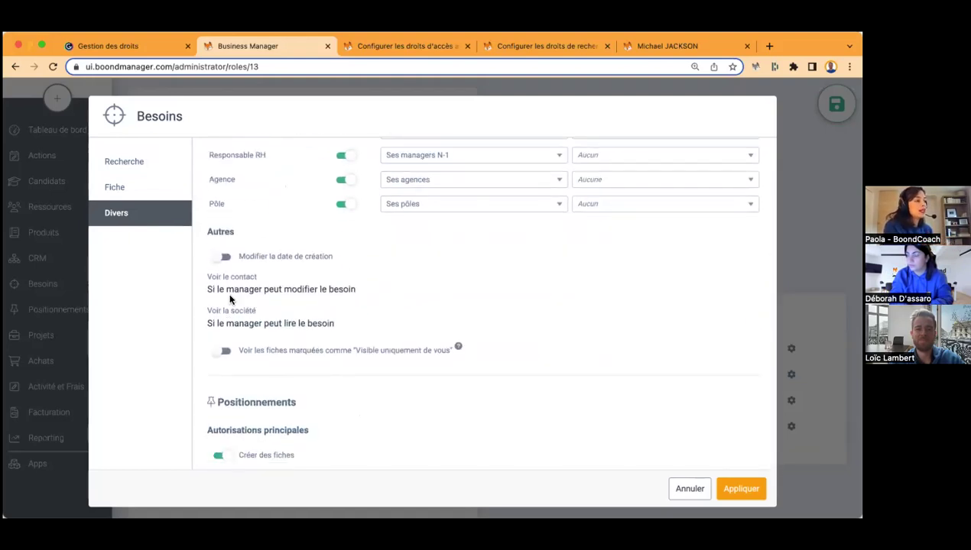
left_click(266, 326)
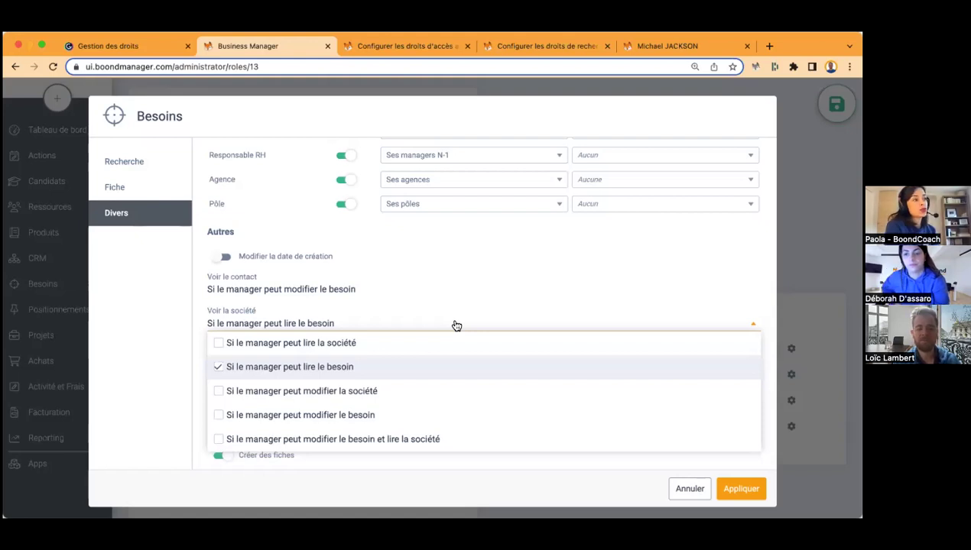
left_click(328, 290)
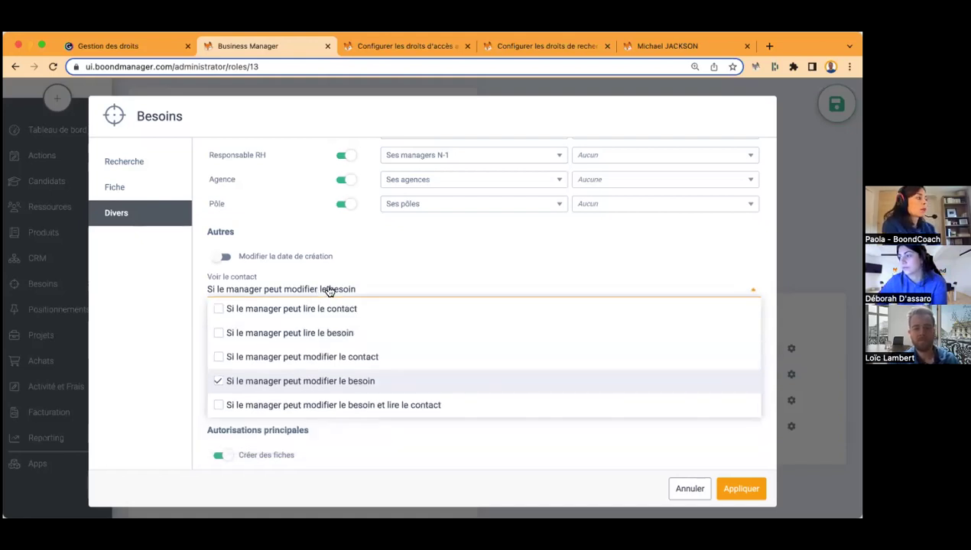
left_click(329, 291)
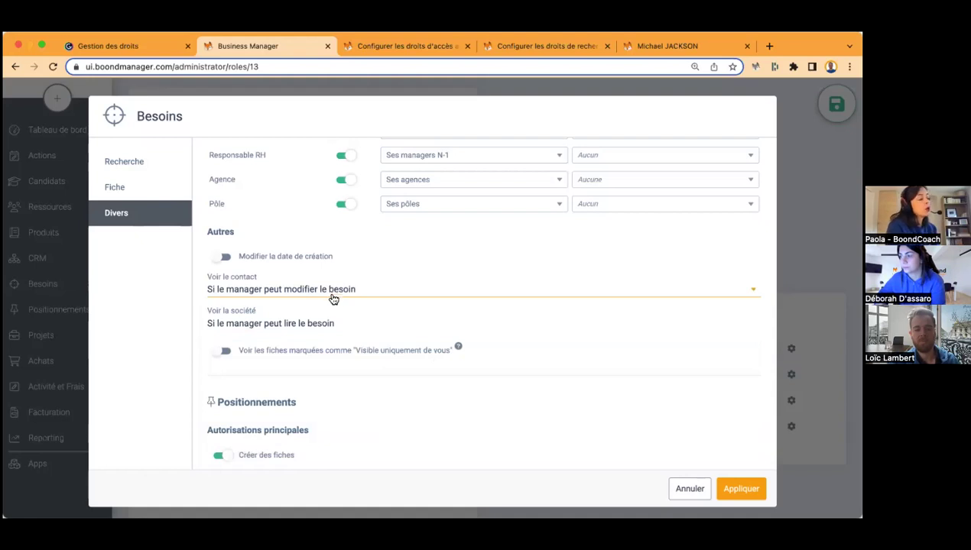
left_click(317, 323)
left_click(318, 324)
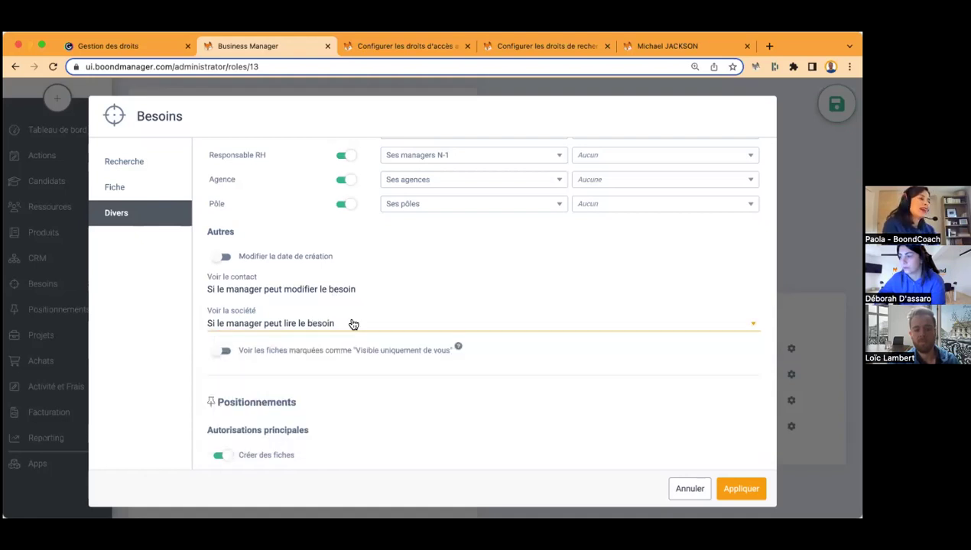
left_click(736, 488)
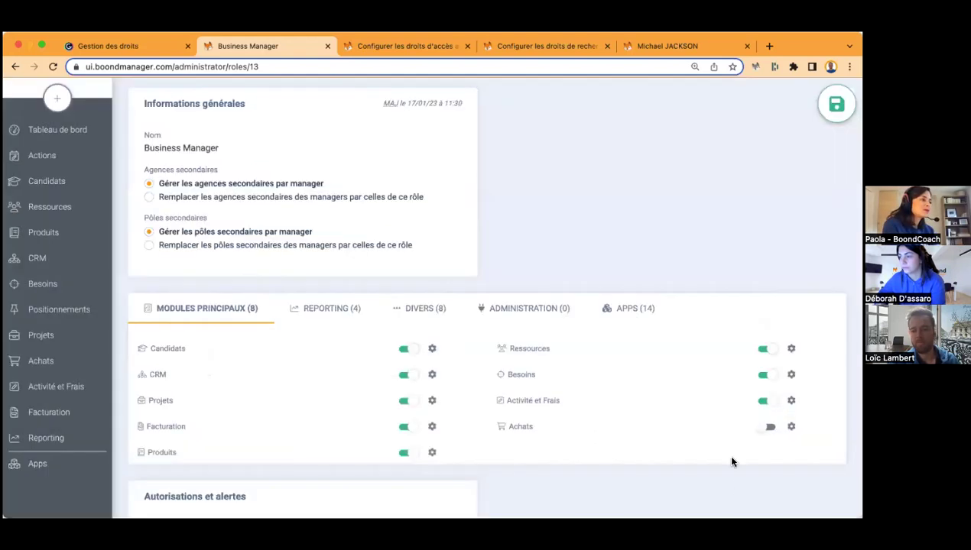
Examine the Projets module's search perimeter, its manager filter choices and the record access of its perimeter.
left_click(433, 401)
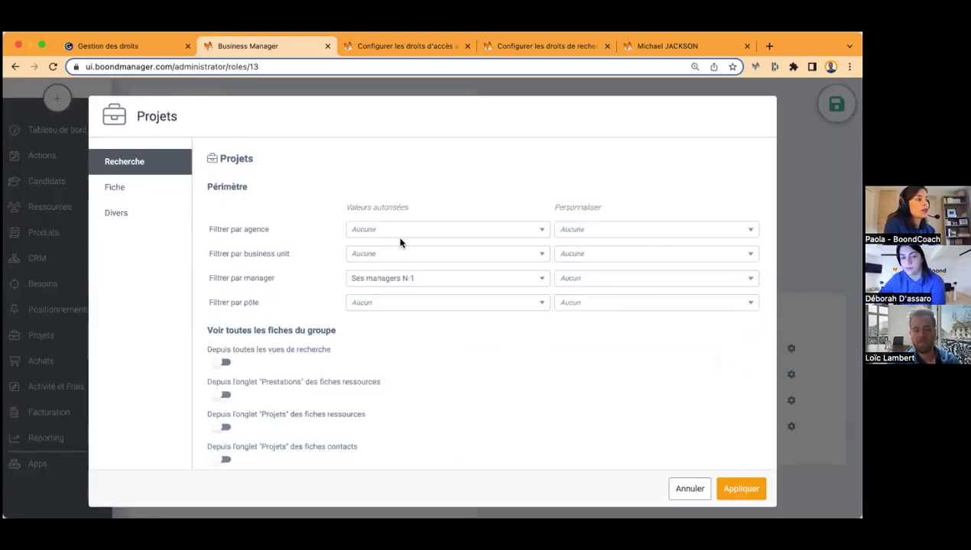
scroll(402, 304, "down", 4)
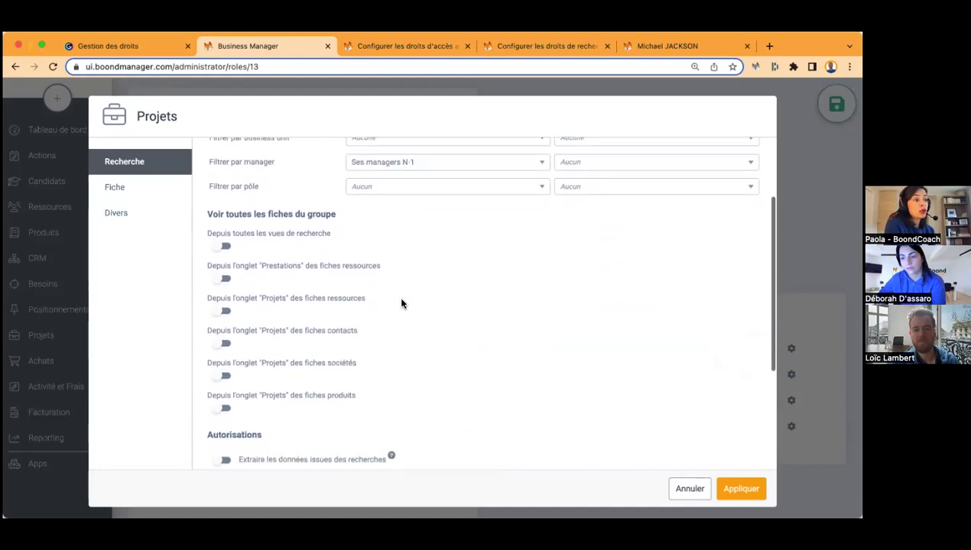
scroll(388, 198, "up", 2)
left_click(395, 213)
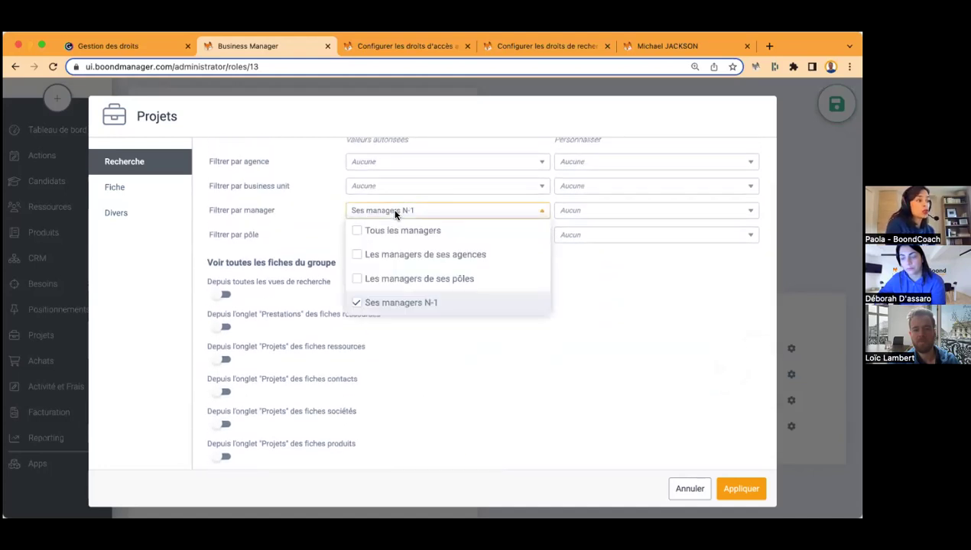
left_click(395, 213)
left_click(140, 190)
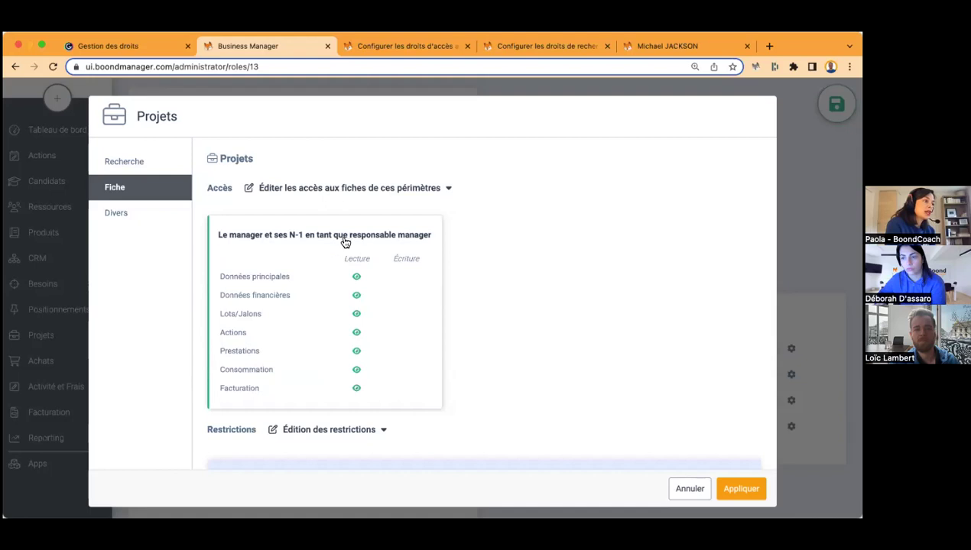
mouse_move(284, 303)
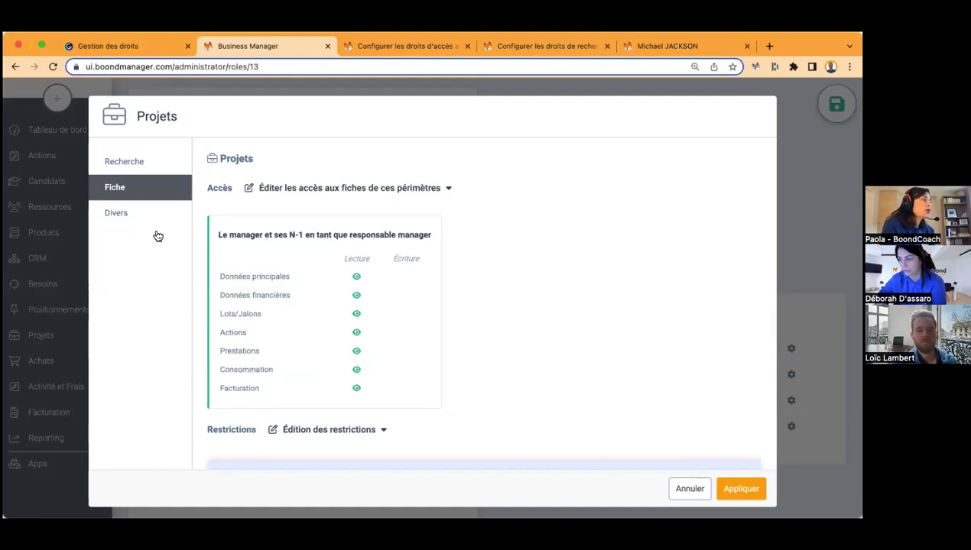
Review the Projets module's Divers rights for Projets, Prestations and Groupements, and validate the module.
left_click(127, 216)
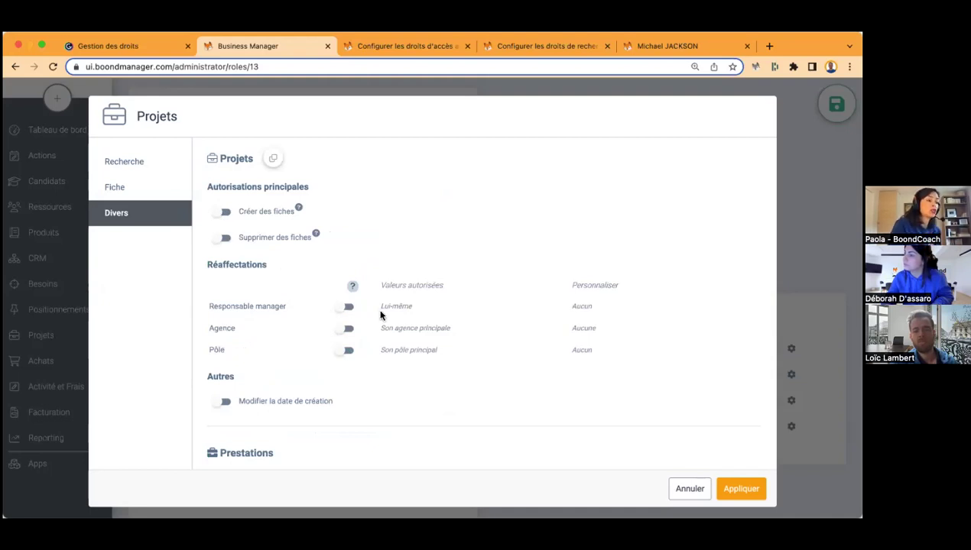
scroll(537, 375, "down", 5)
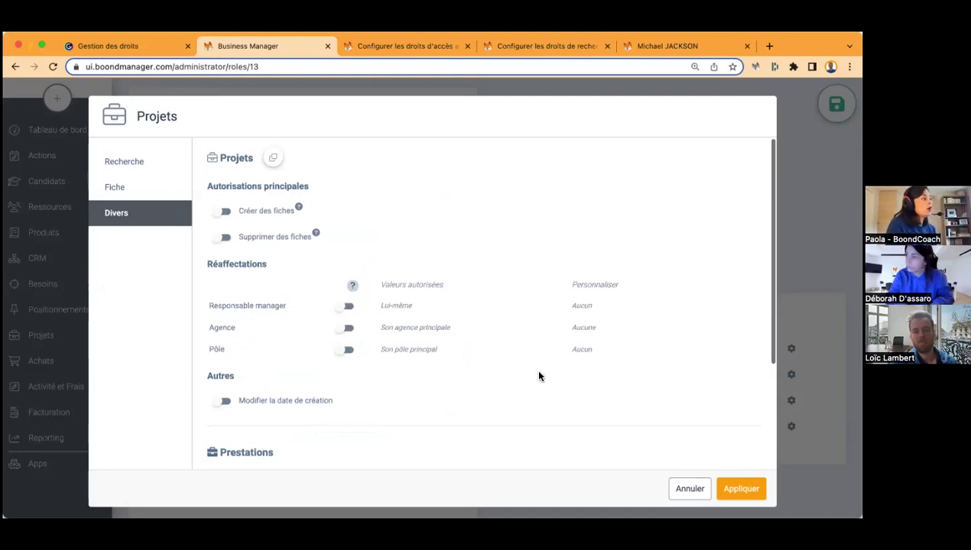
scroll(539, 376, "down", 1)
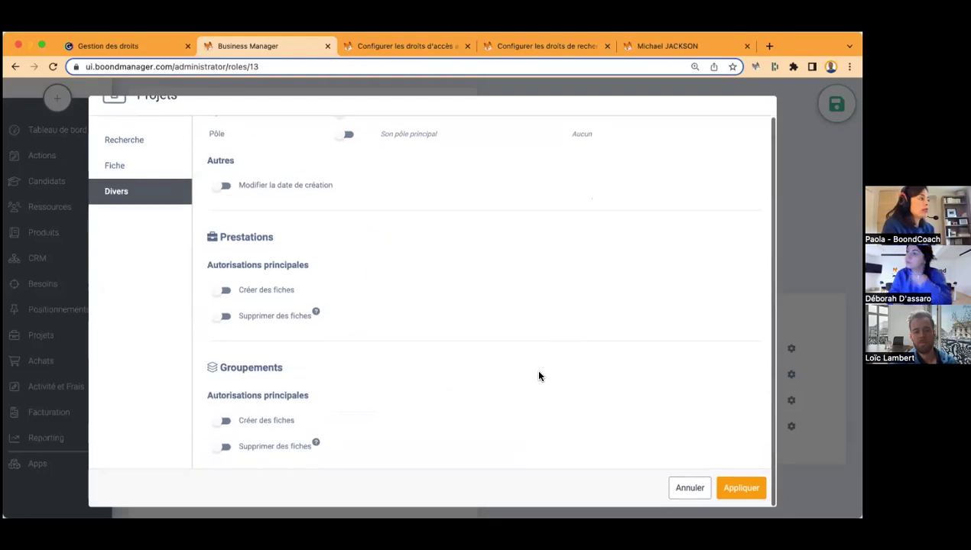
scroll(539, 376, "up", 5)
scroll(539, 376, "up", 1)
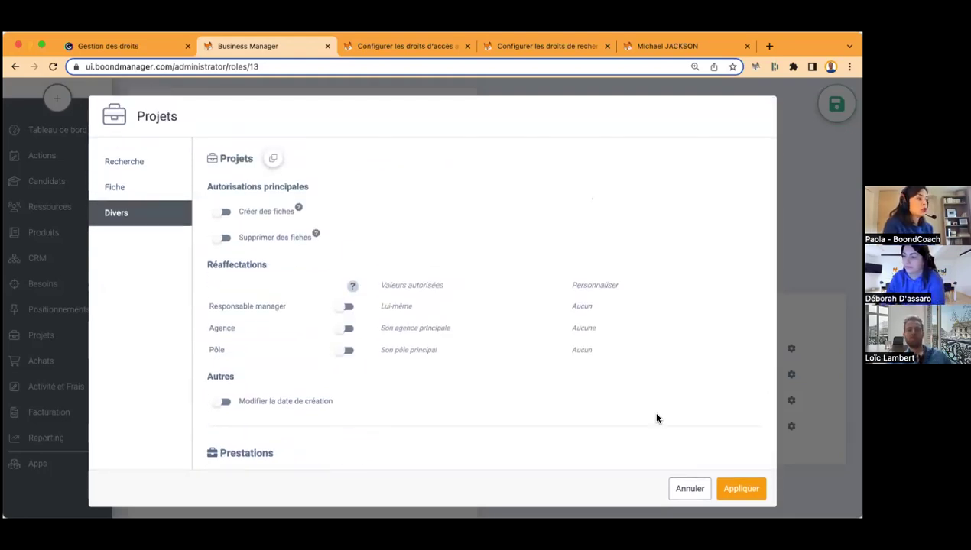
left_click(731, 489)
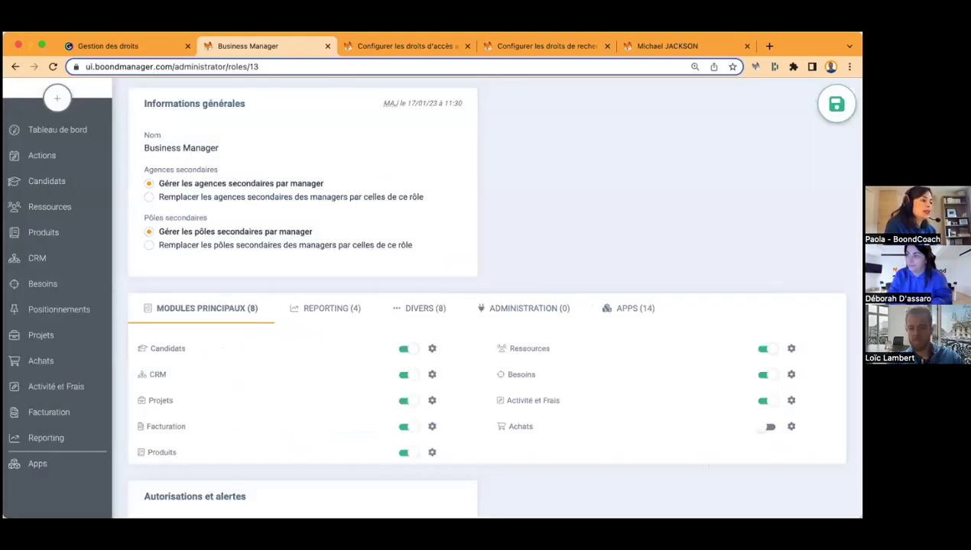
Review the Activité et Frais module's search, record access and Divers rights, and close it without applying.
left_click(791, 400)
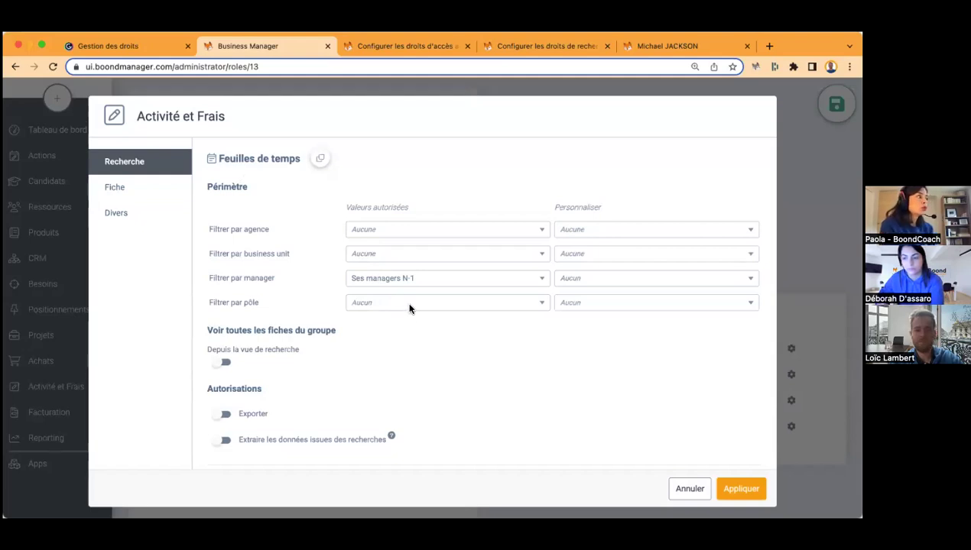
scroll(406, 330, "down", 2)
left_click(391, 217)
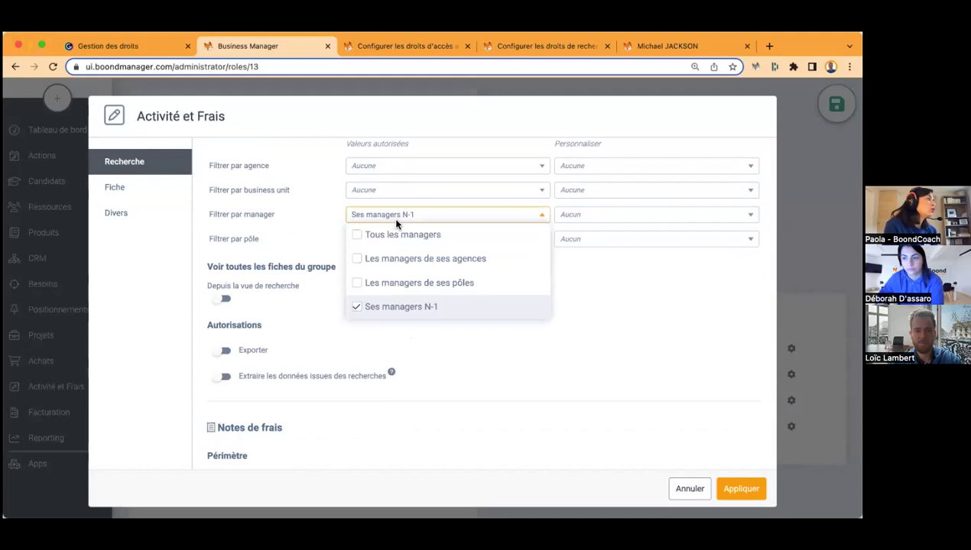
left_click(304, 281)
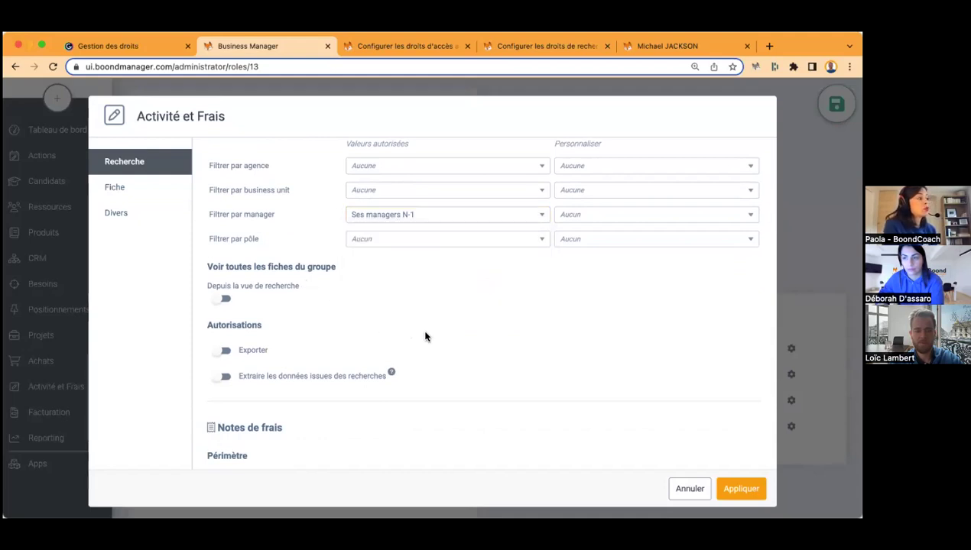
scroll(425, 335, "up", 10)
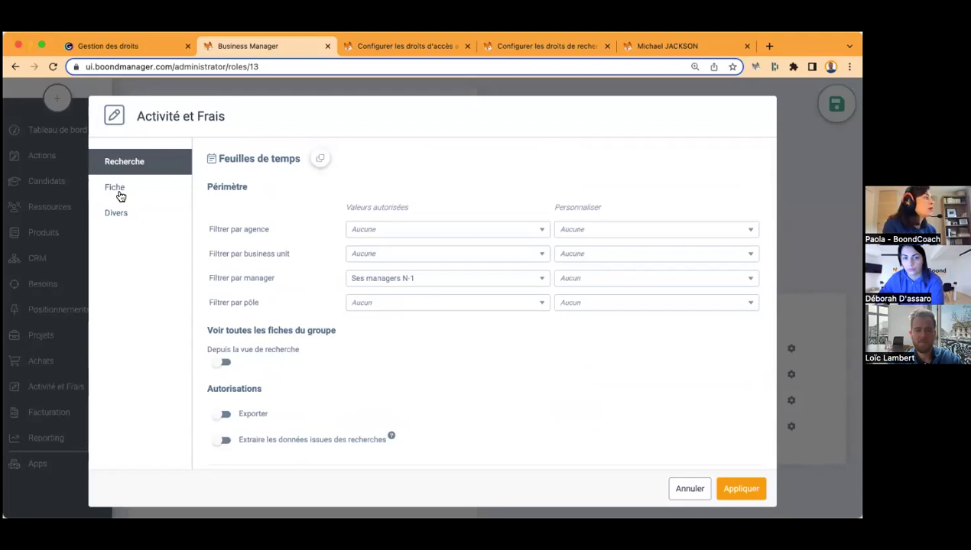
left_click(121, 191)
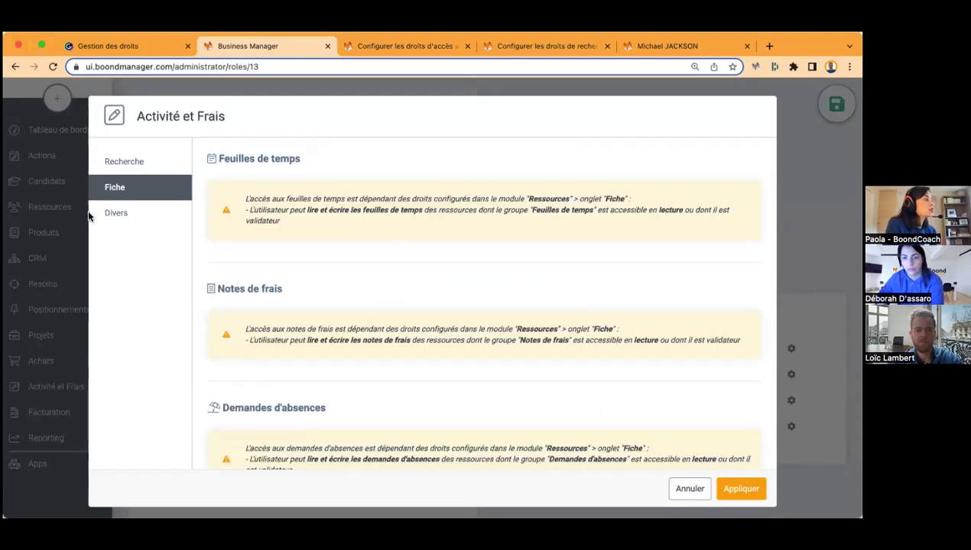
left_click(121, 215)
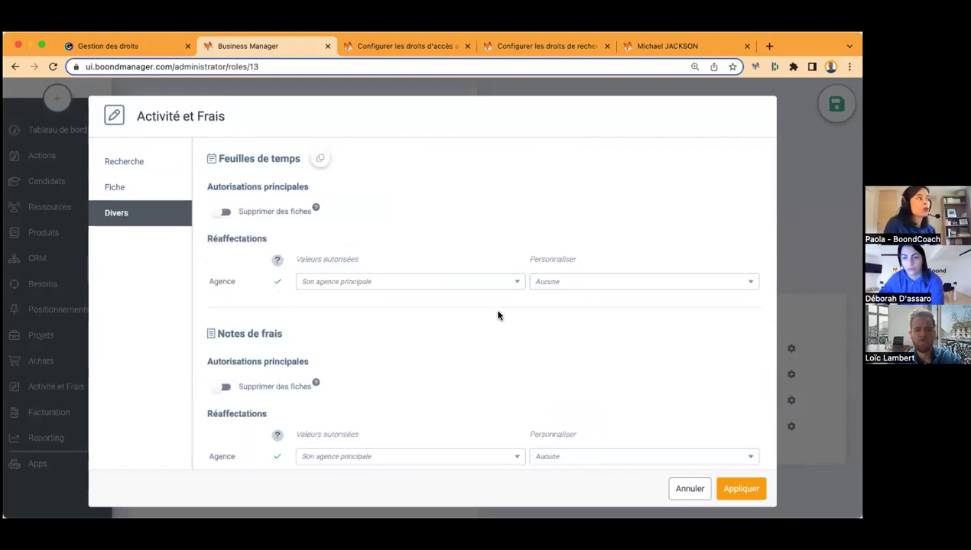
left_click(690, 489)
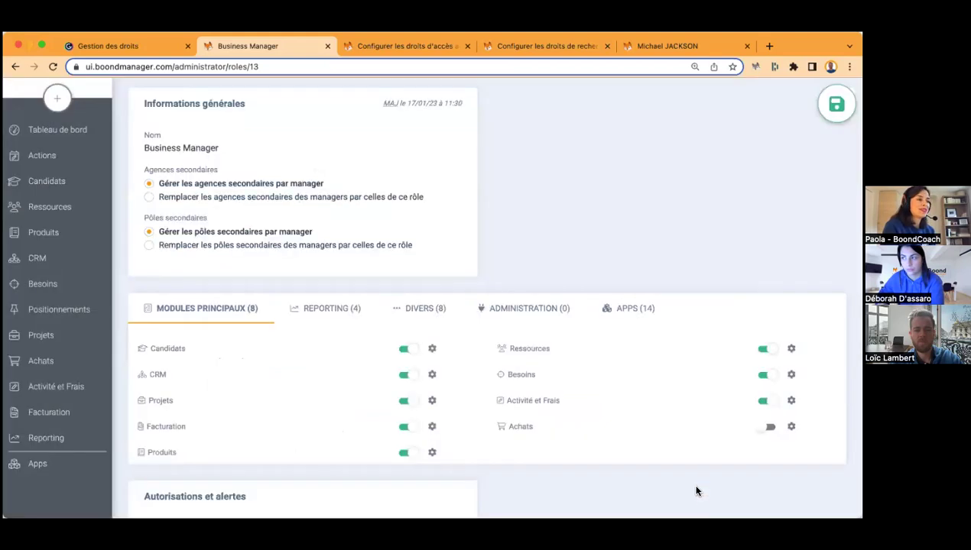
Examine the Facturation module's manager filter choices for Factures and the record access of Factures and Commandes.
left_click(432, 429)
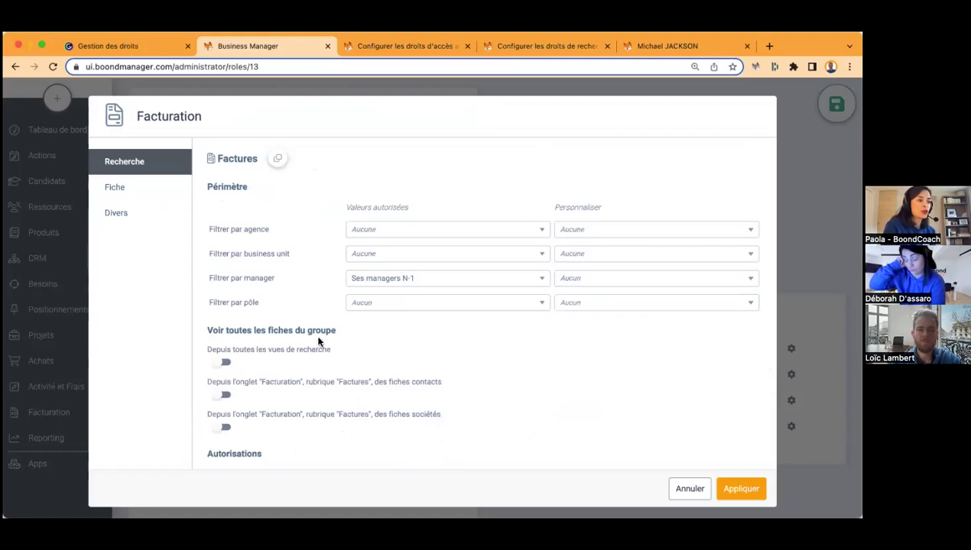
left_click(378, 279)
left_click(379, 280)
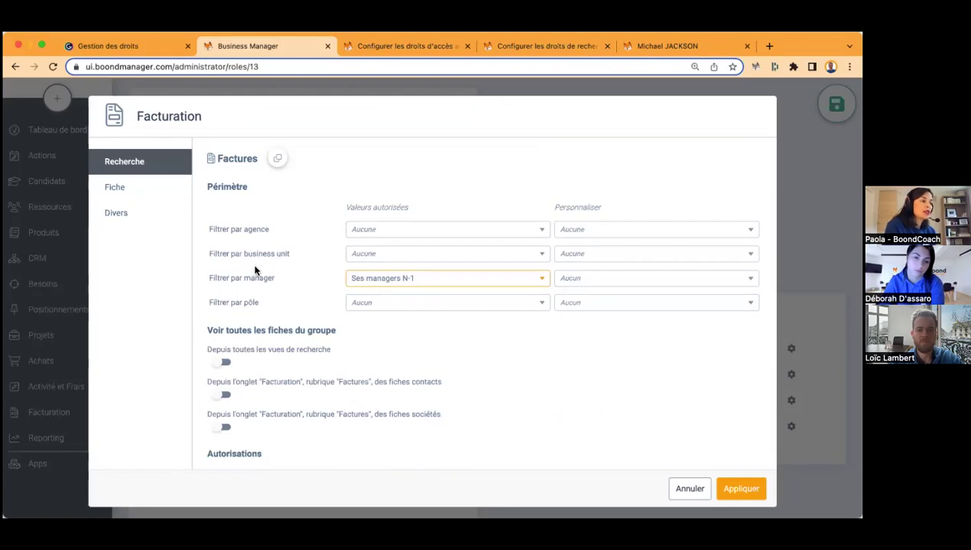
left_click(120, 189)
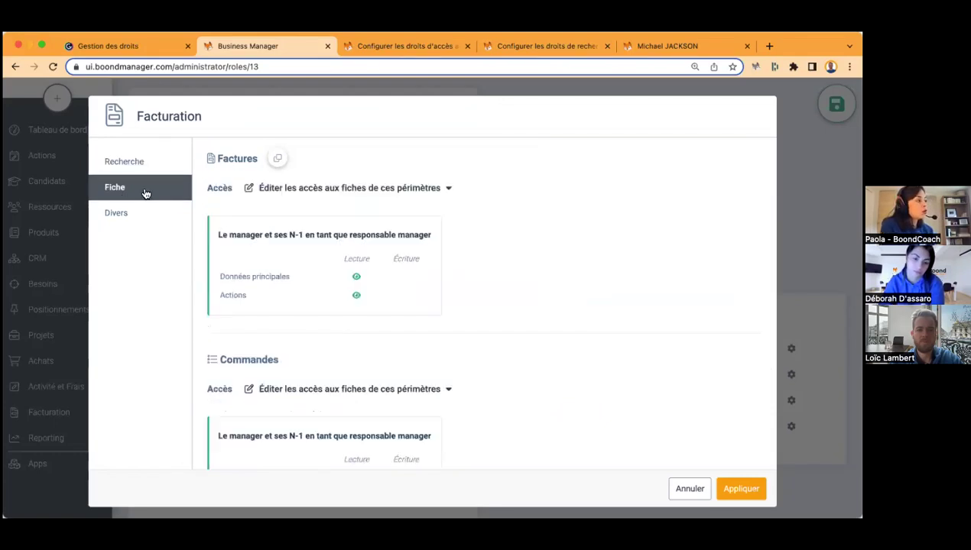
scroll(535, 301, "down", 1)
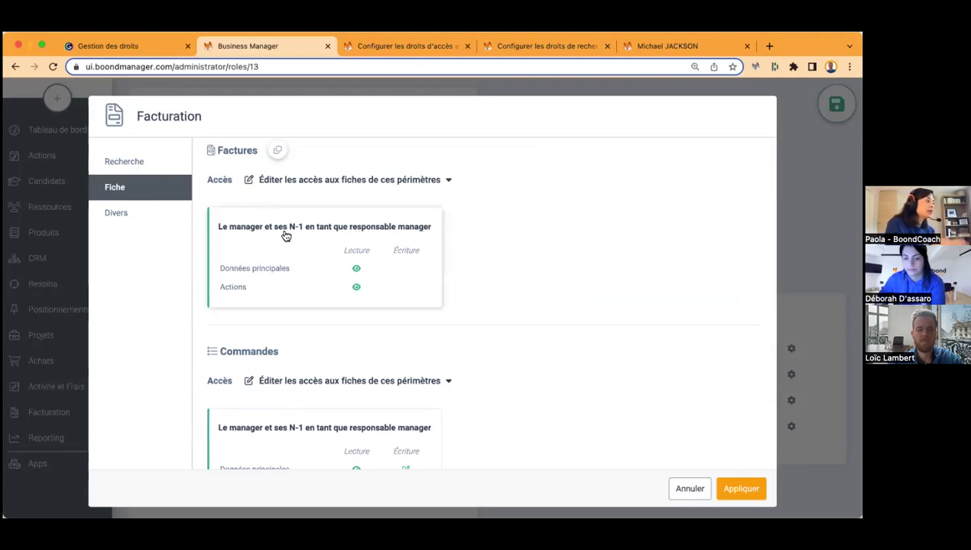
scroll(539, 288, "down", 3)
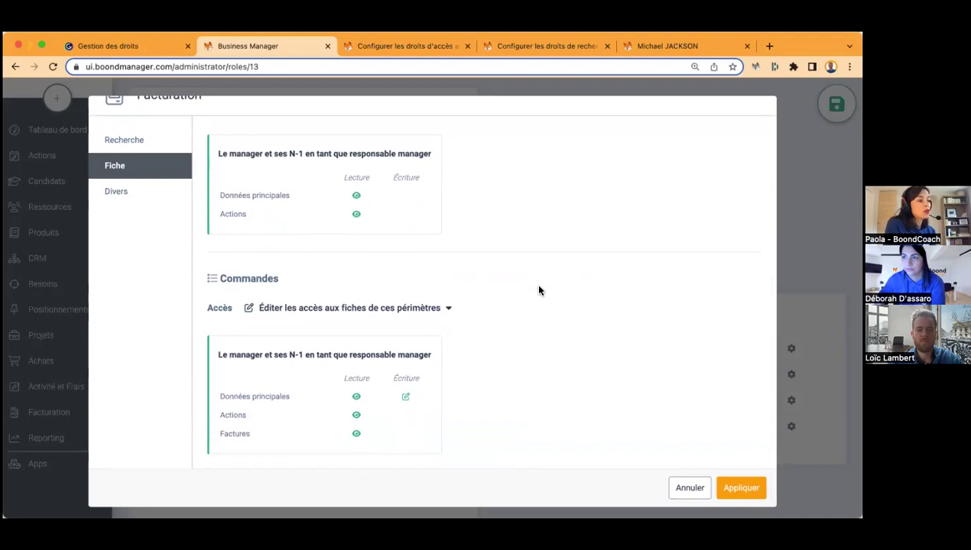
Review the Facturation module's Divers rights for Factures and Commandes, including the right to create Commandes records.
left_click(133, 191)
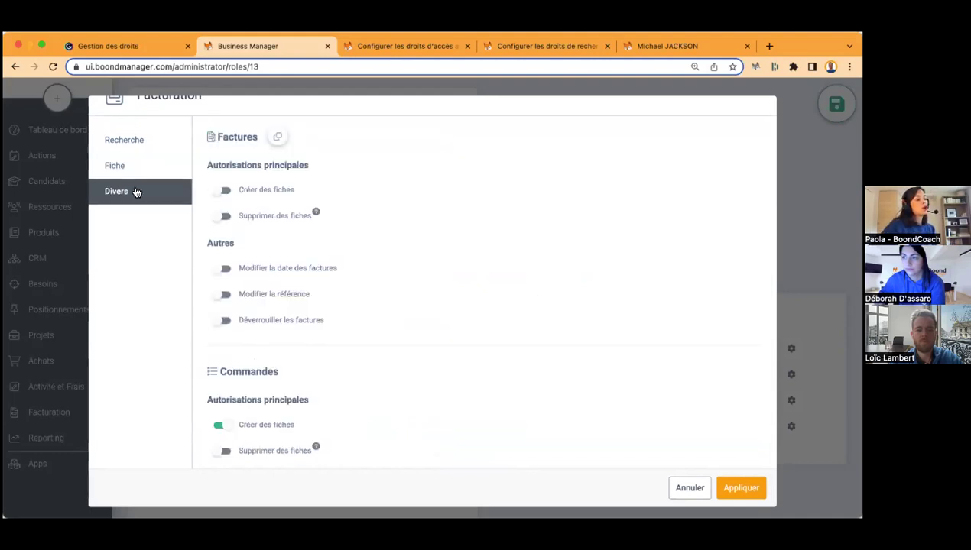
triple_click(266, 430)
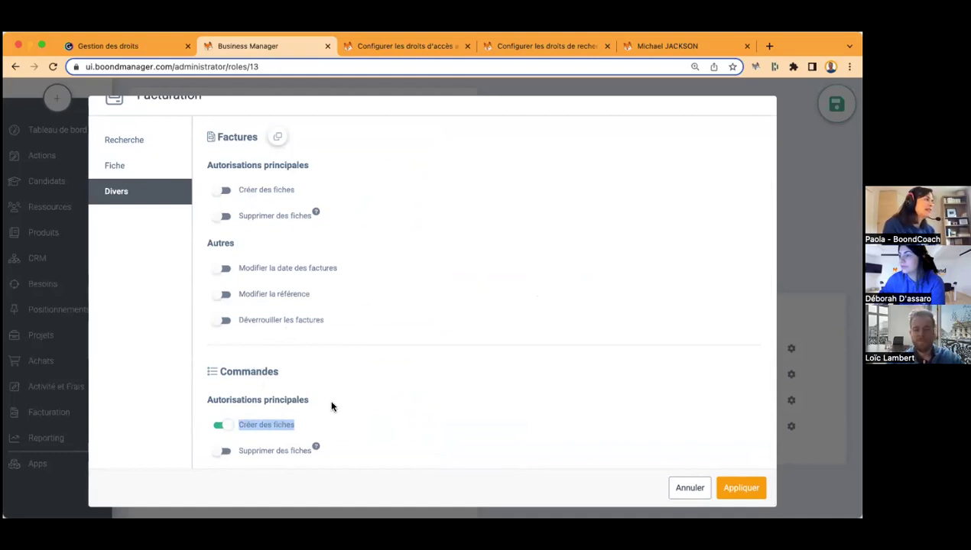
scroll(280, 393, "down", 2)
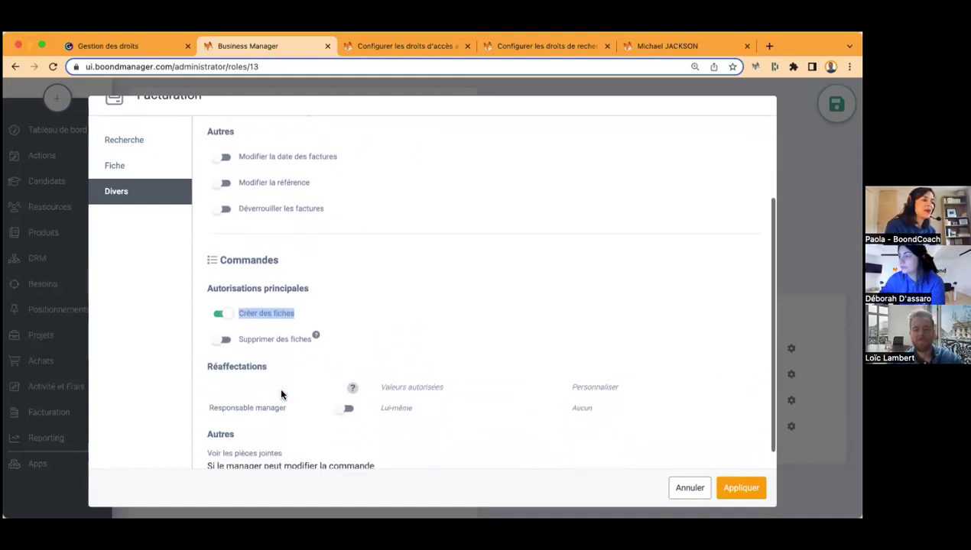
scroll(281, 394, "up", 4)
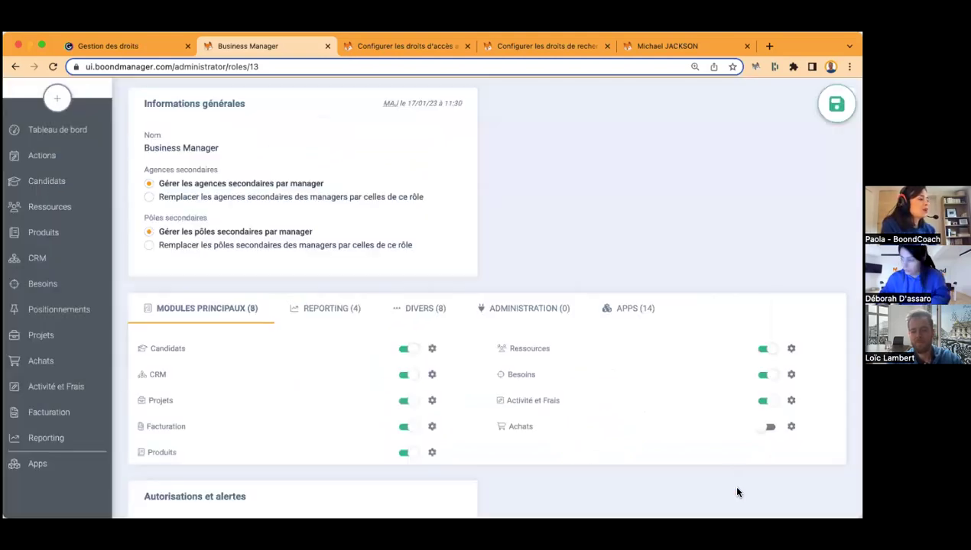
Apply the Facturation module's rights and disable the Produits module for the role.
left_click(730, 486)
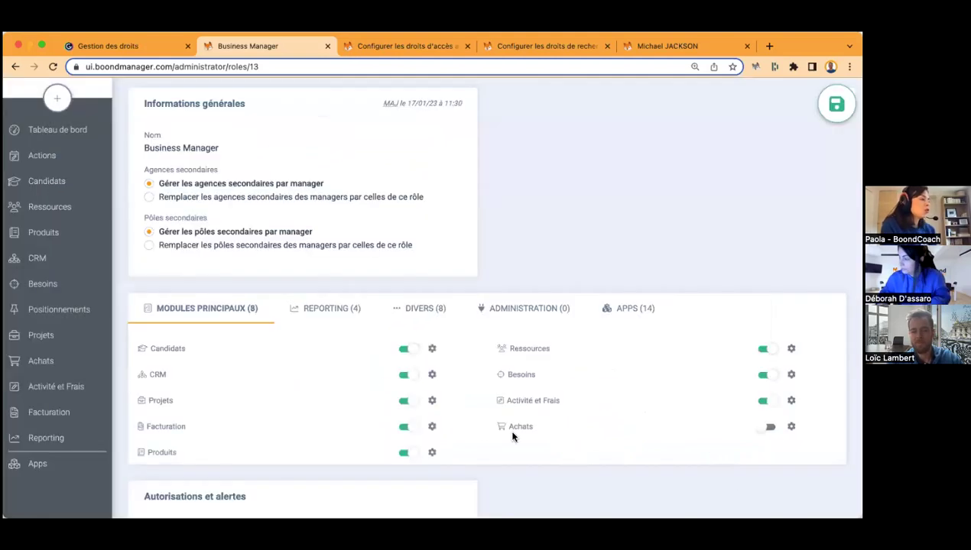
left_click(405, 453)
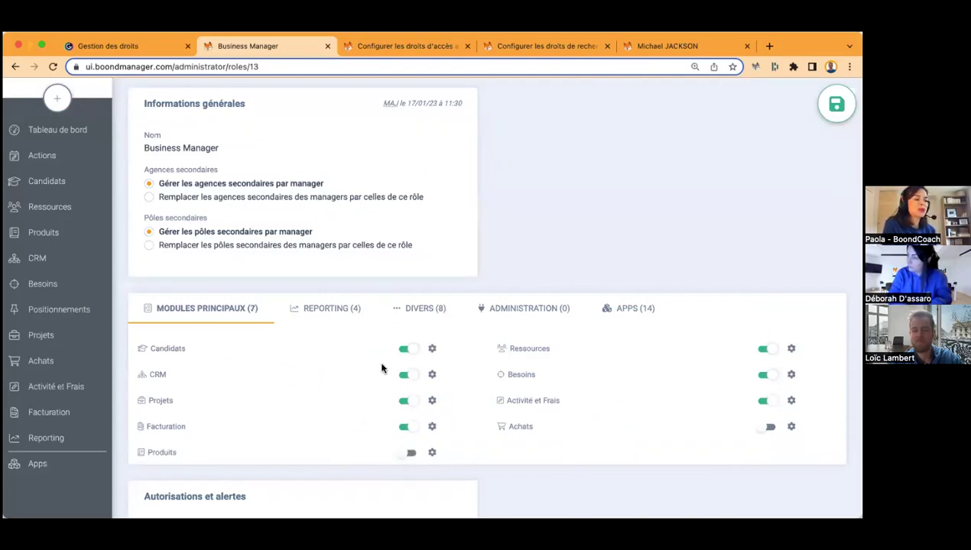
Examine the manager filter choices of the Plans de charge reporting module, close it without applying, and highlight the Ressources reporting entry.
left_click(326, 316)
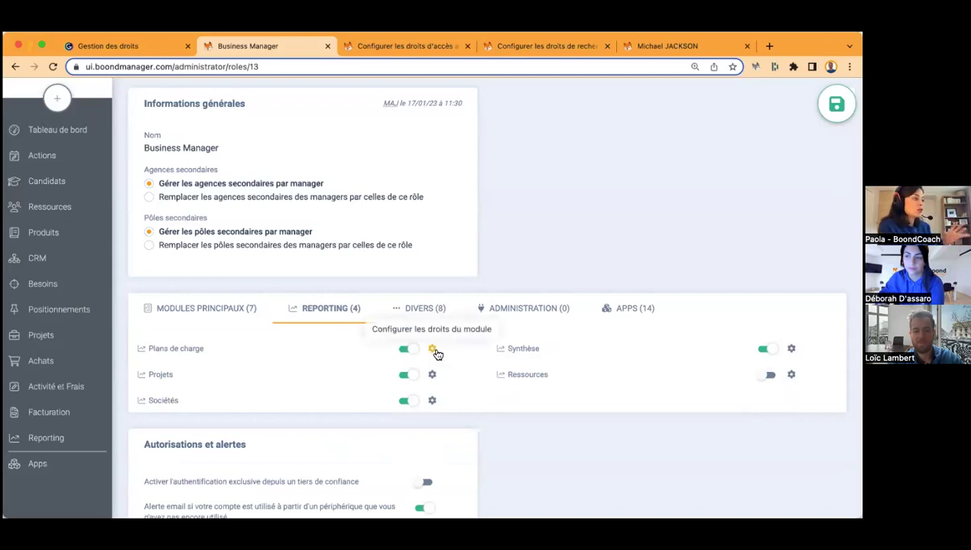
left_click(433, 351)
left_click(419, 246)
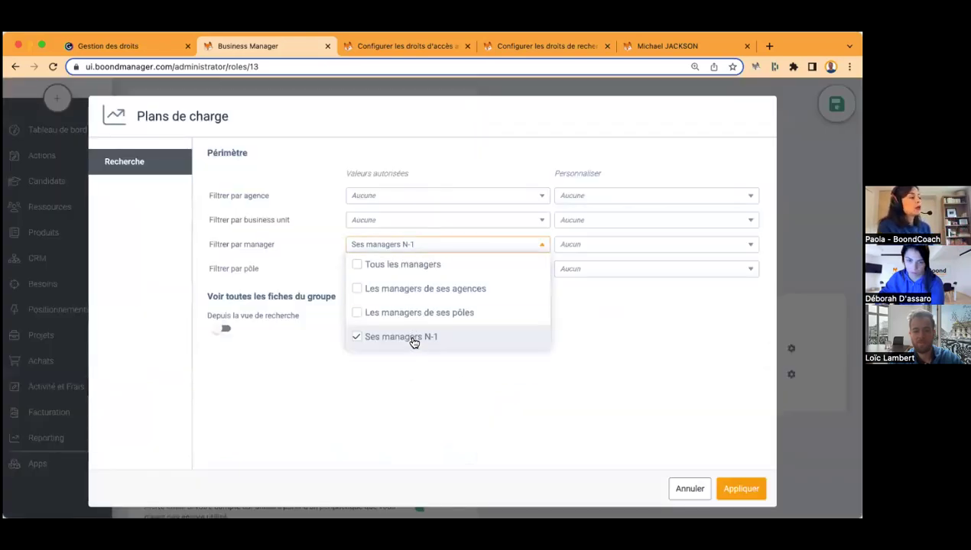
left_click(444, 246)
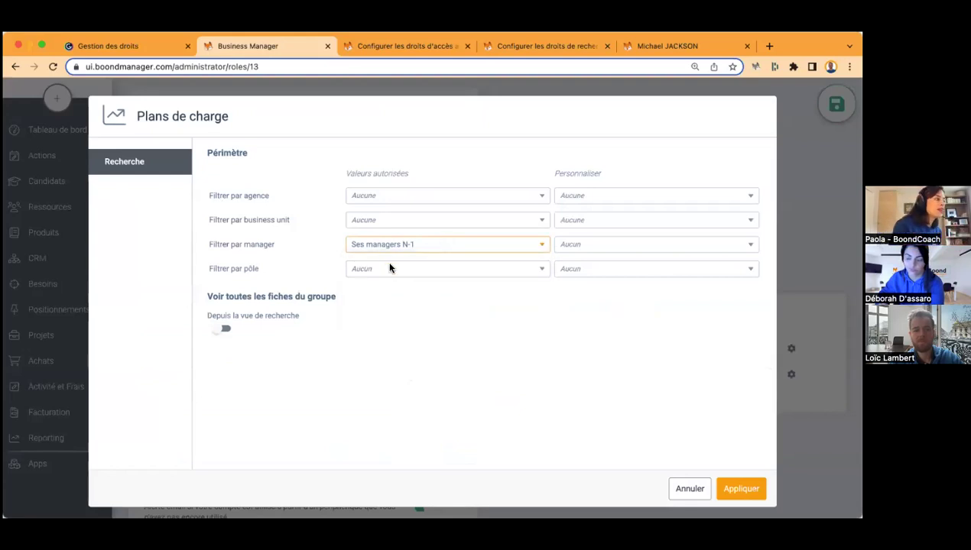
left_click(688, 489)
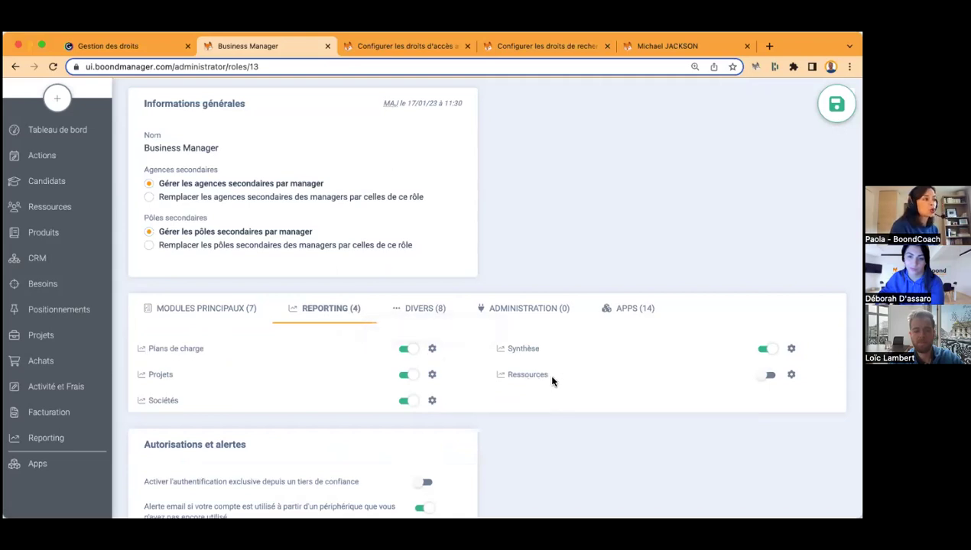
double_click(518, 376)
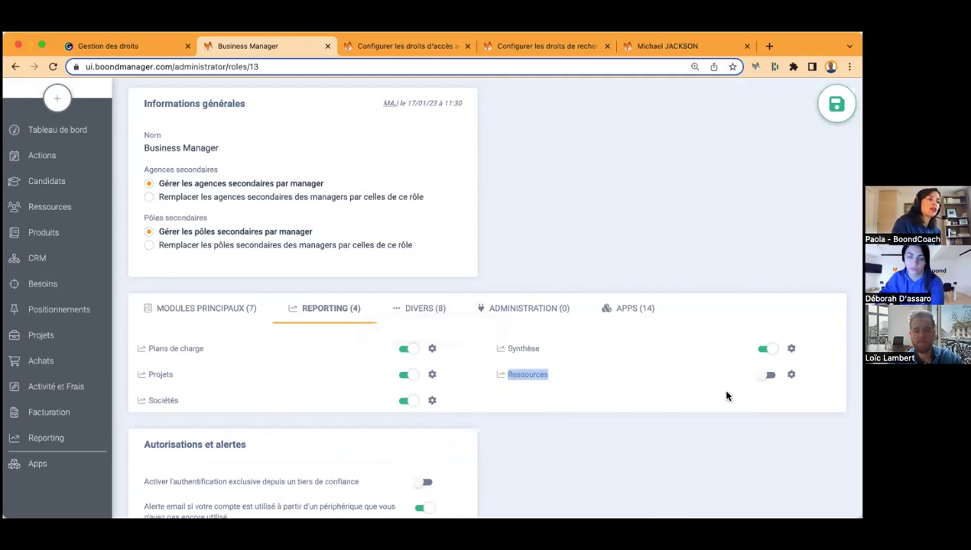
Set the agency filter in the search scope of the Business Manager role's Devis / Quotations app rights to "Ses agences".
left_click(458, 335)
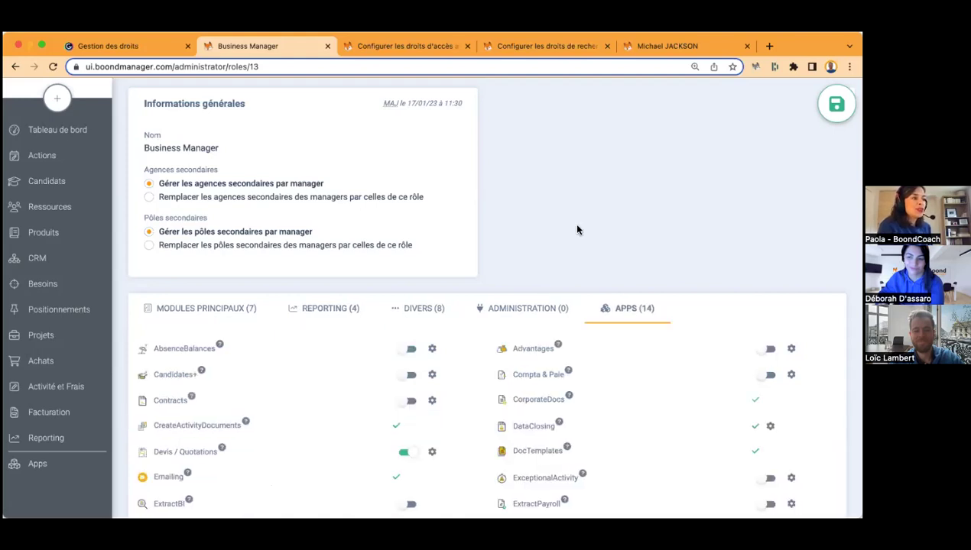
scroll(573, 225, "down", 5)
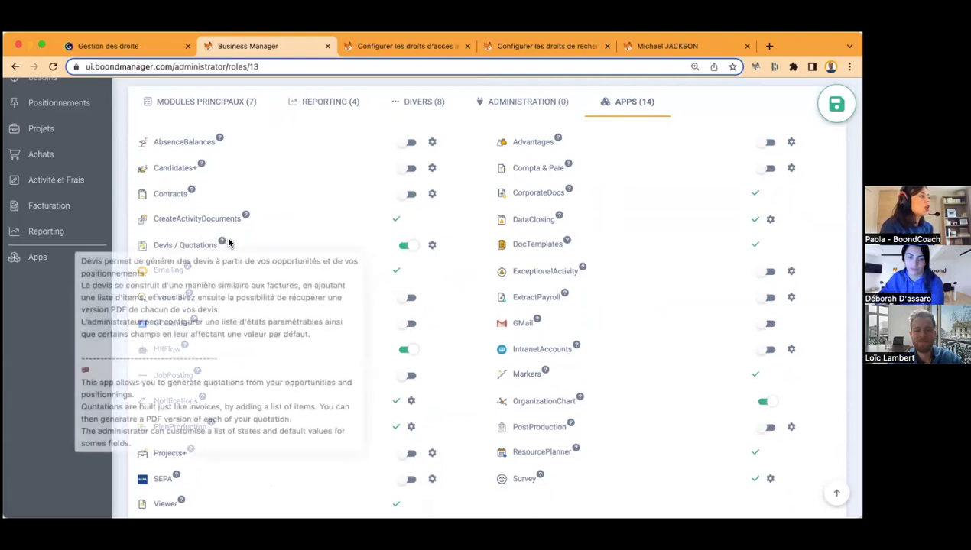
left_click(433, 245)
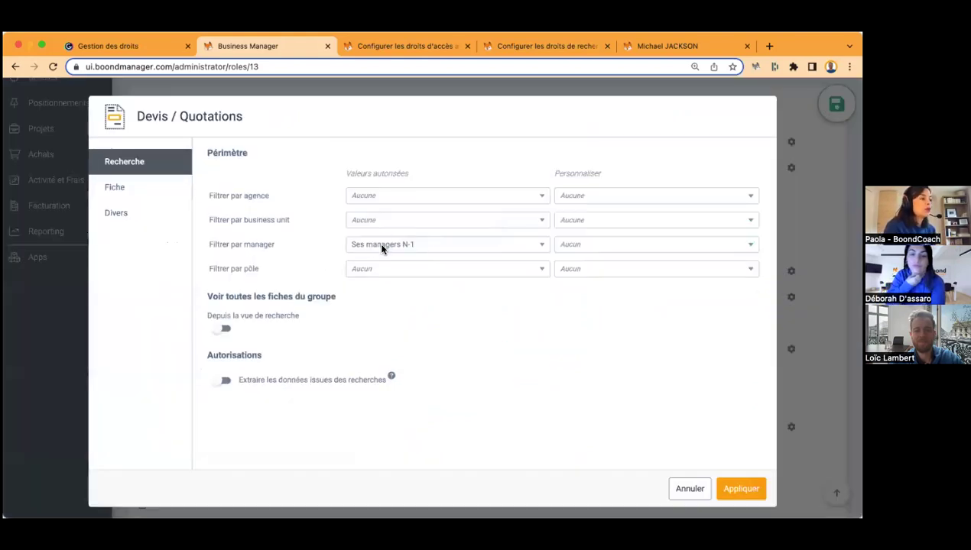
left_click(349, 247)
left_click(350, 248)
left_click(366, 198)
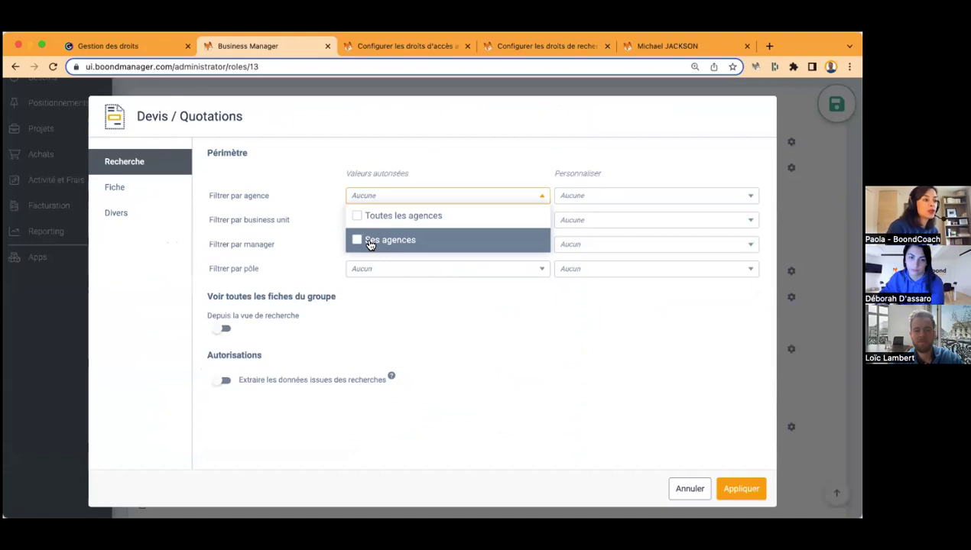
left_click(369, 241)
left_click(367, 198)
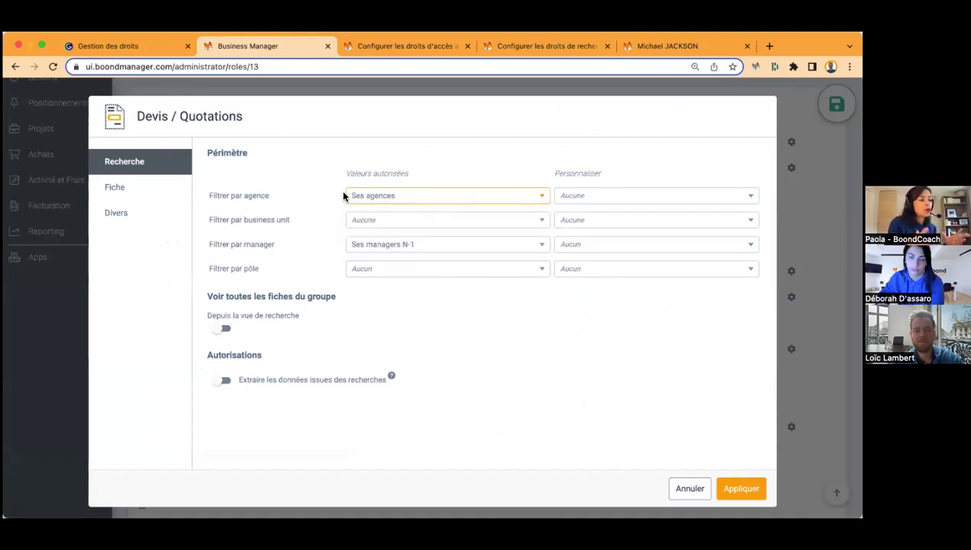
Review the Fiche and Divers rights of Devis / Quotations, apply the app settings and save the Business Manager role.
left_click(125, 199)
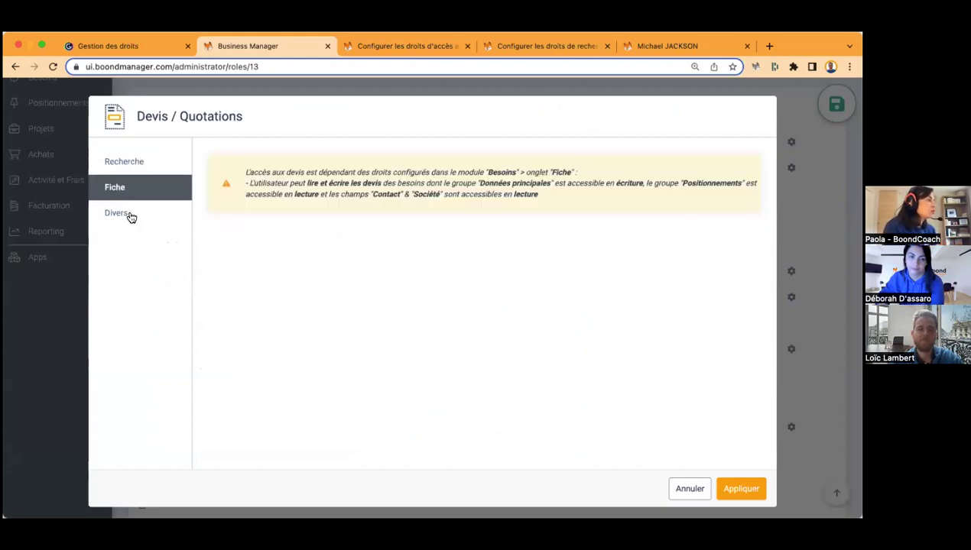
left_click(130, 217)
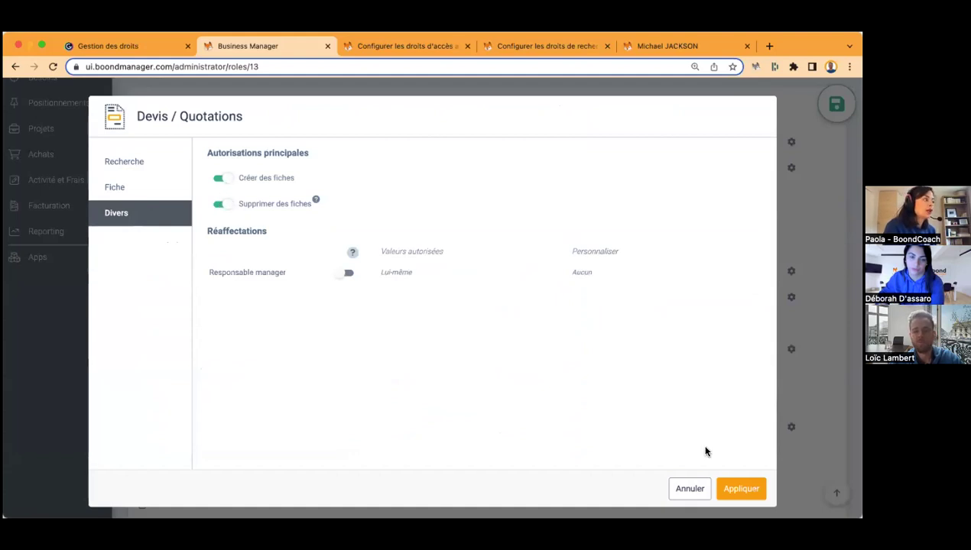
left_click(736, 489)
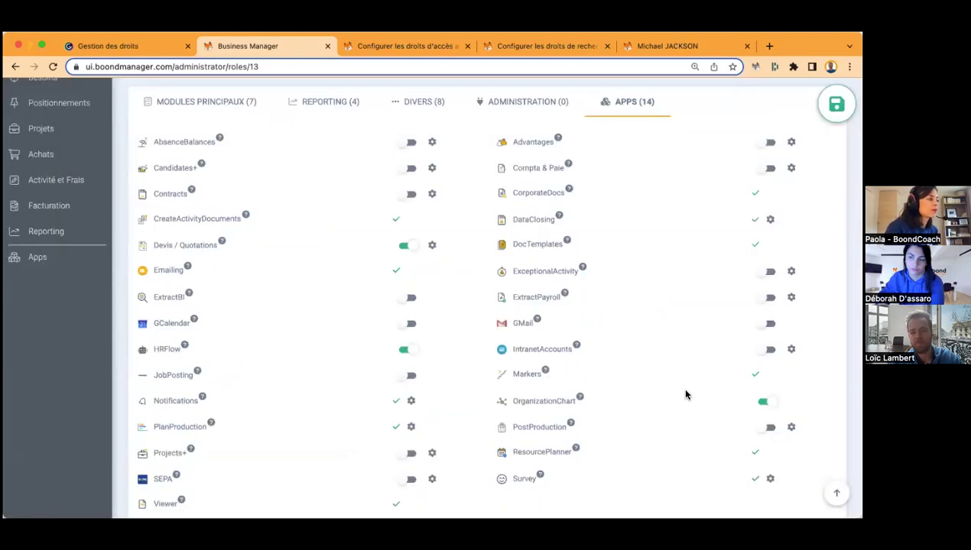
scroll(685, 395, "down", 2)
scroll(686, 394, "up", 6)
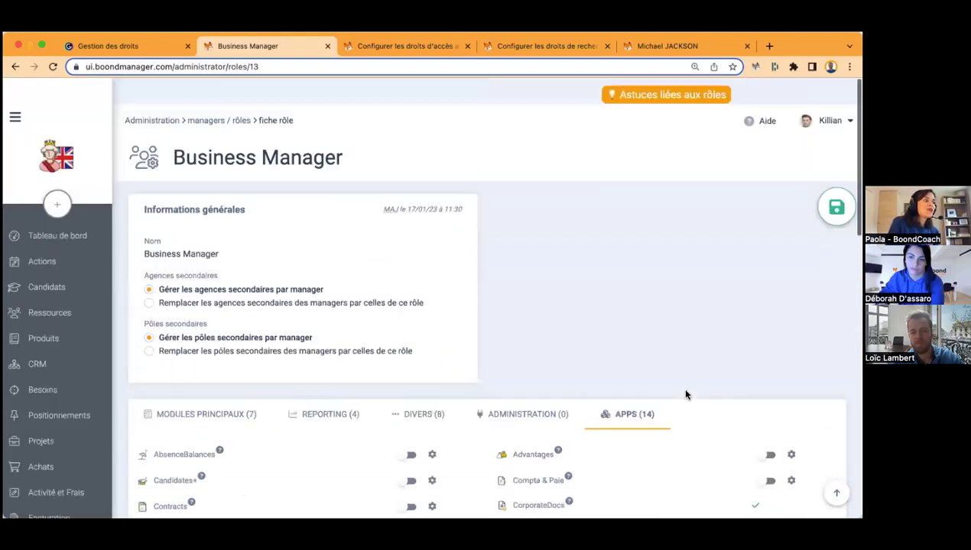
left_click(836, 183)
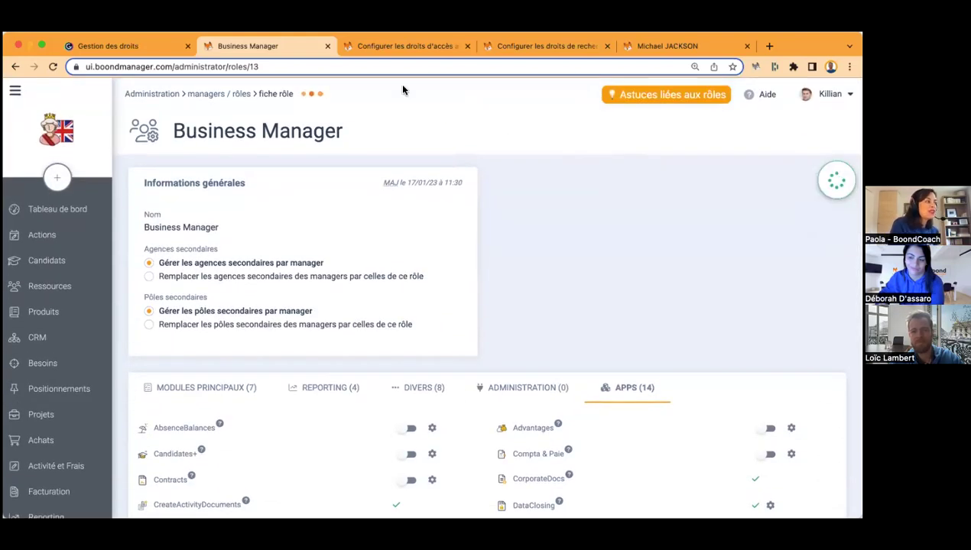
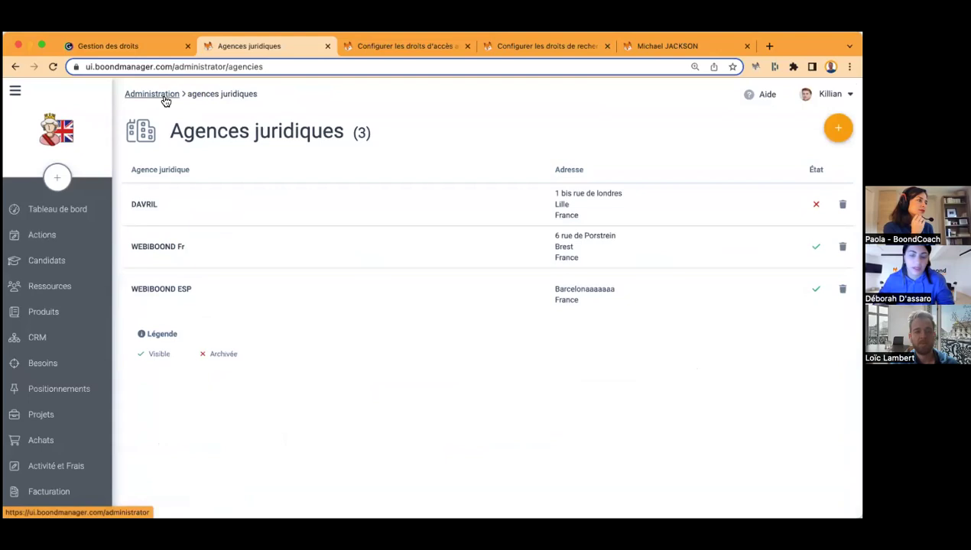
Create a new pôle named Sécurité in the advanced configuration of the administration and save it.
left_click(164, 96)
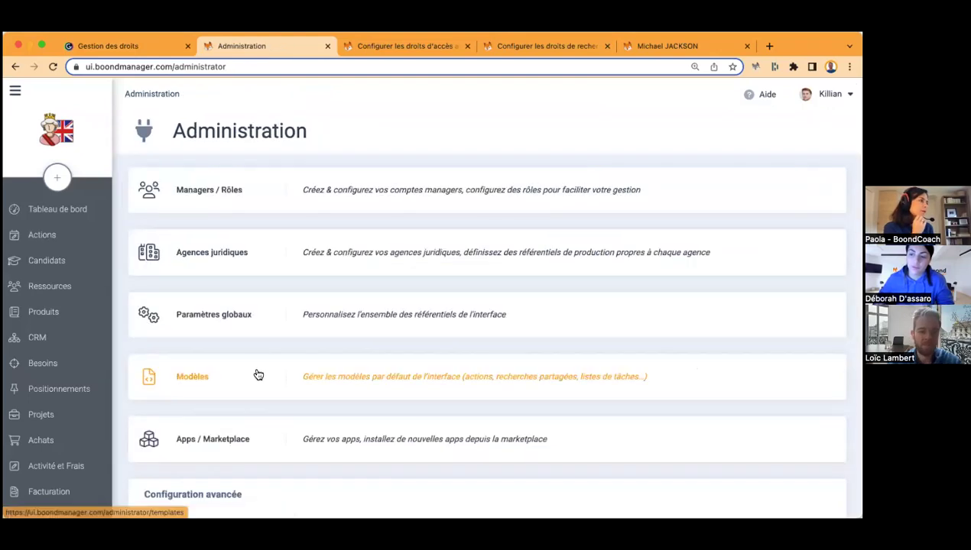
scroll(244, 434, "down", 3)
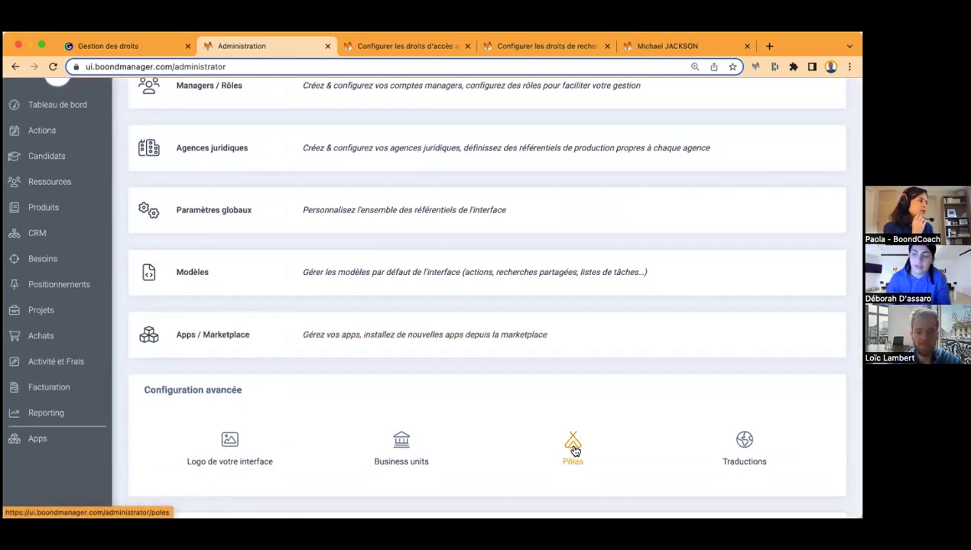
left_click(573, 449)
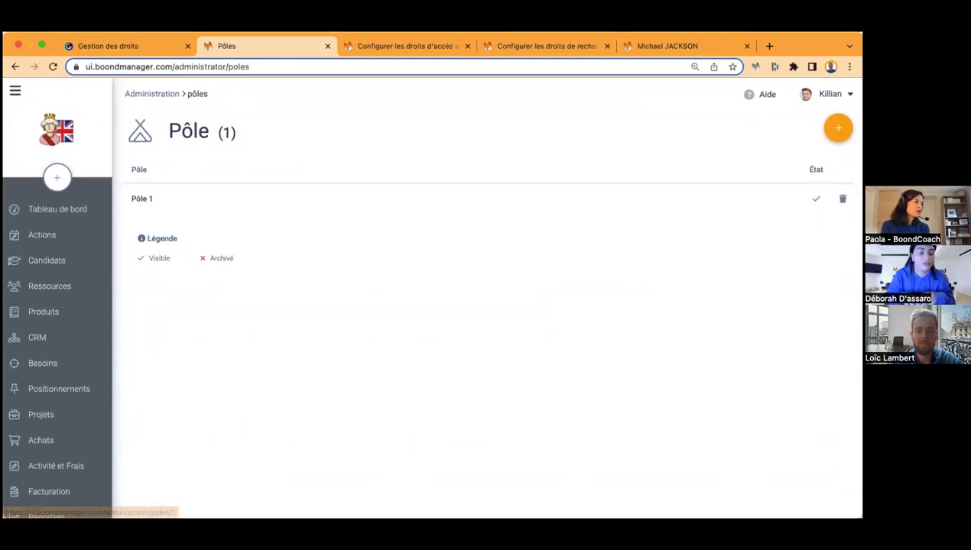
left_click(838, 128)
triple_click(159, 228)
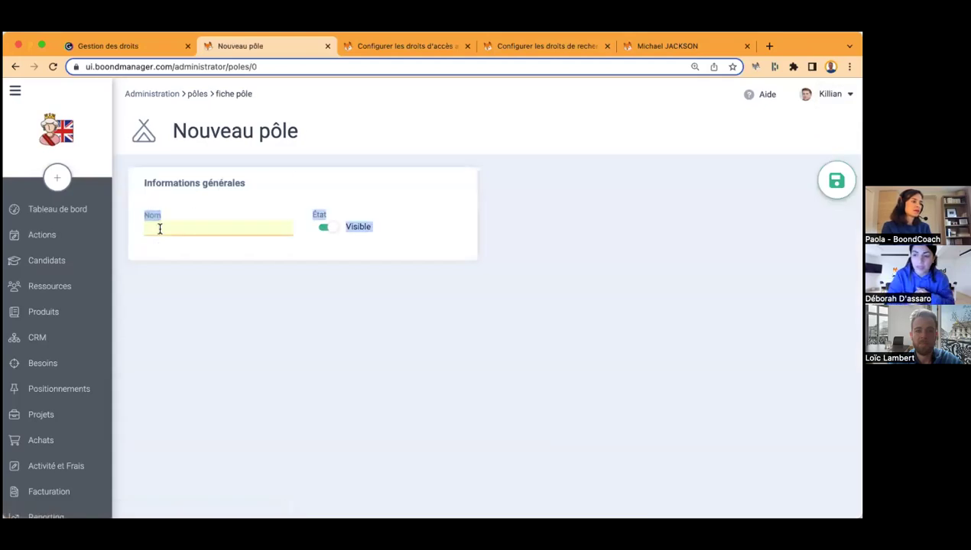
left_click(160, 228)
type("Sécurité")
key("Return")
scroll(591, 231, "left", 5)
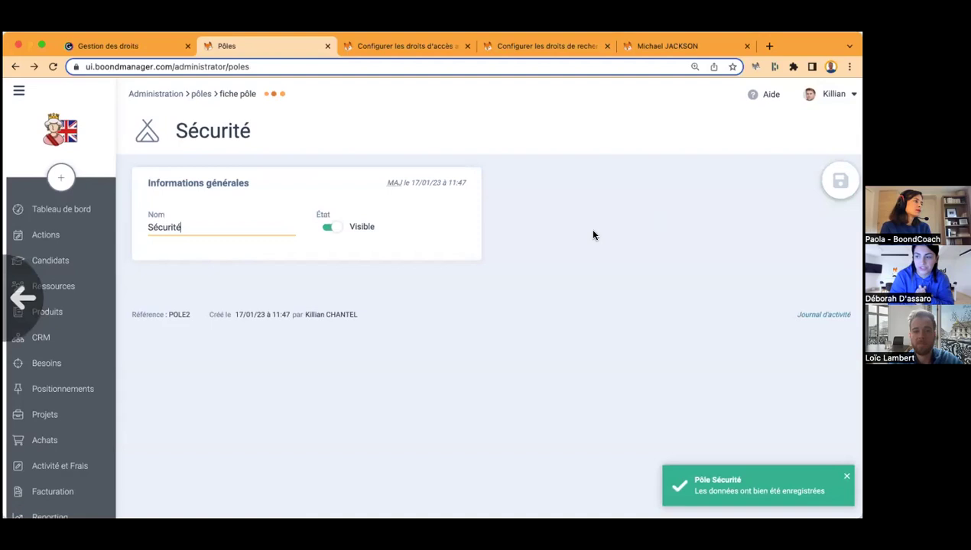
Start a new business unit from the administration's advanced configuration and name it BU 1.
left_click(158, 97)
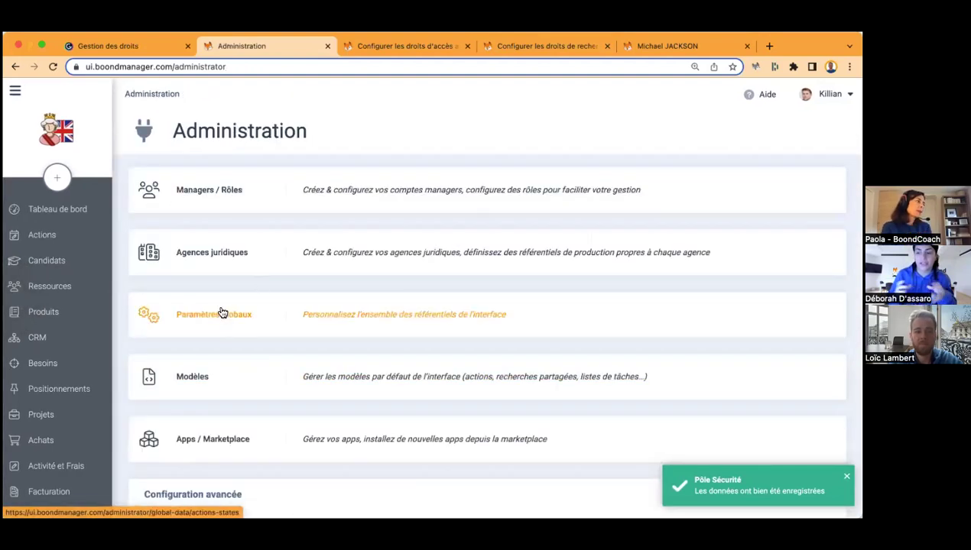
scroll(243, 391, "down", 3)
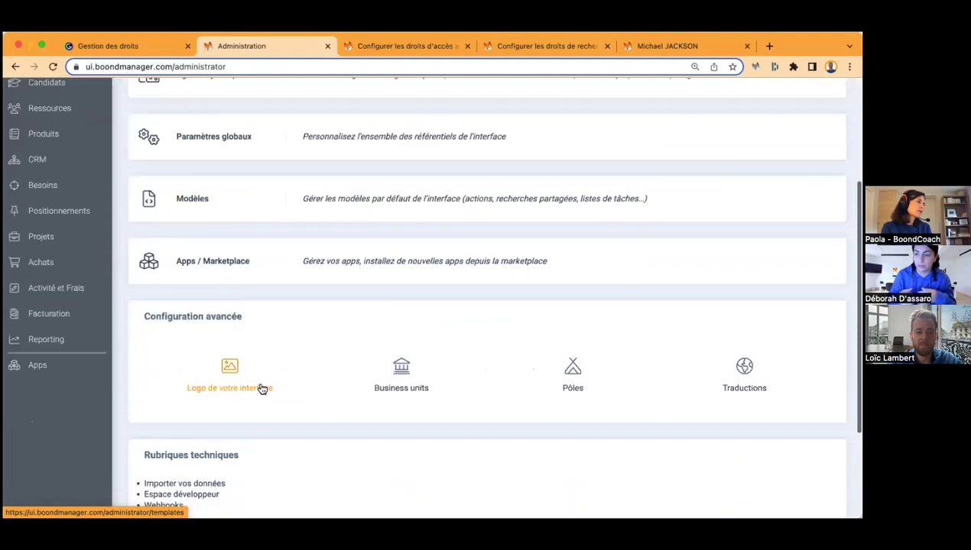
left_click(400, 370)
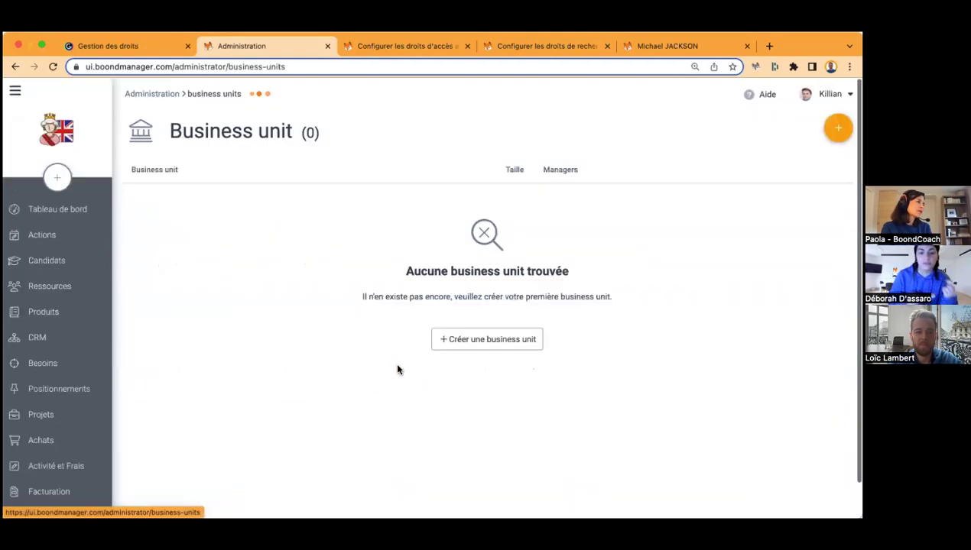
left_click(483, 343)
left_click(174, 226)
type("BU")
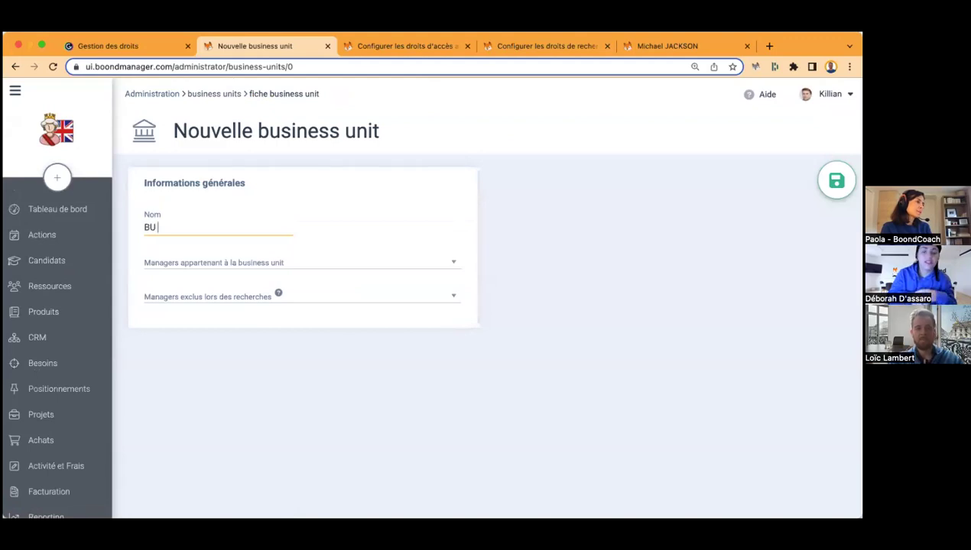
type(" 1")
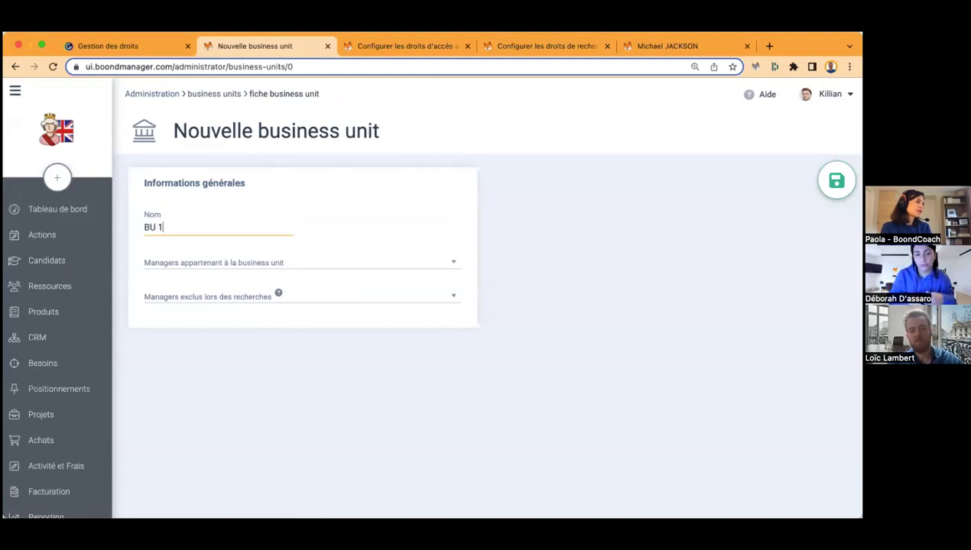
Assign the first three listed managers to business unit BU 1 and save it.
left_click(211, 264)
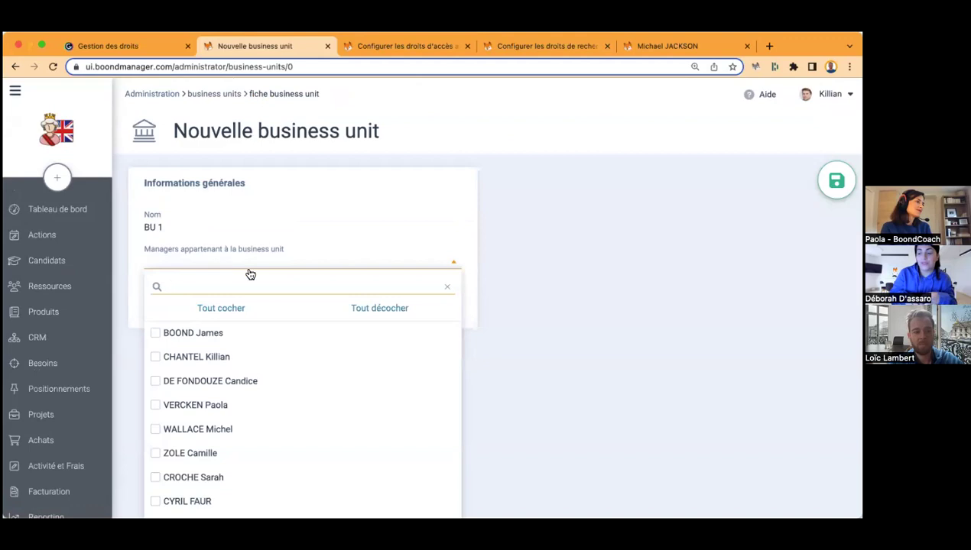
left_click(243, 332)
left_click(233, 370)
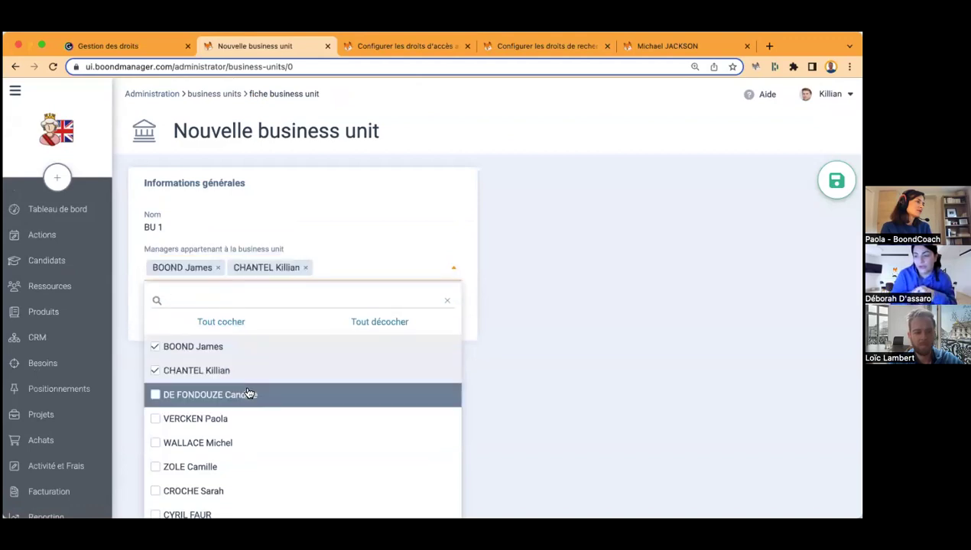
left_click(248, 394)
left_click(591, 242)
left_click(836, 180)
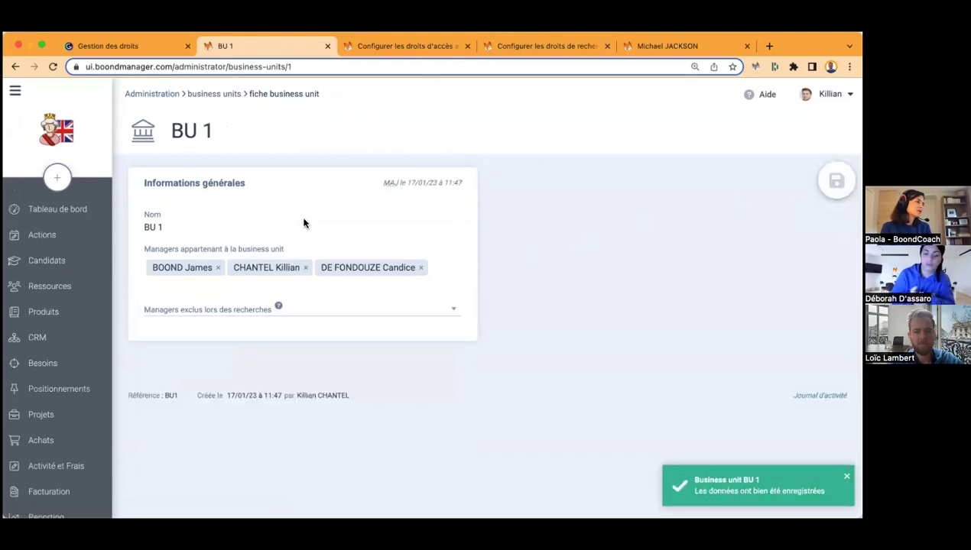
Start another business unit from the business units list and name it BU 2.
left_click(211, 95)
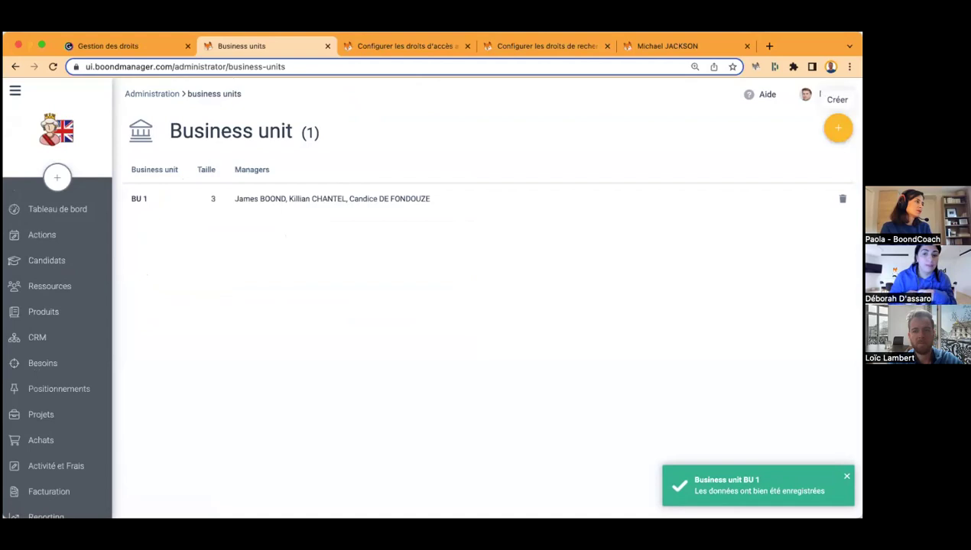
left_click(189, 196)
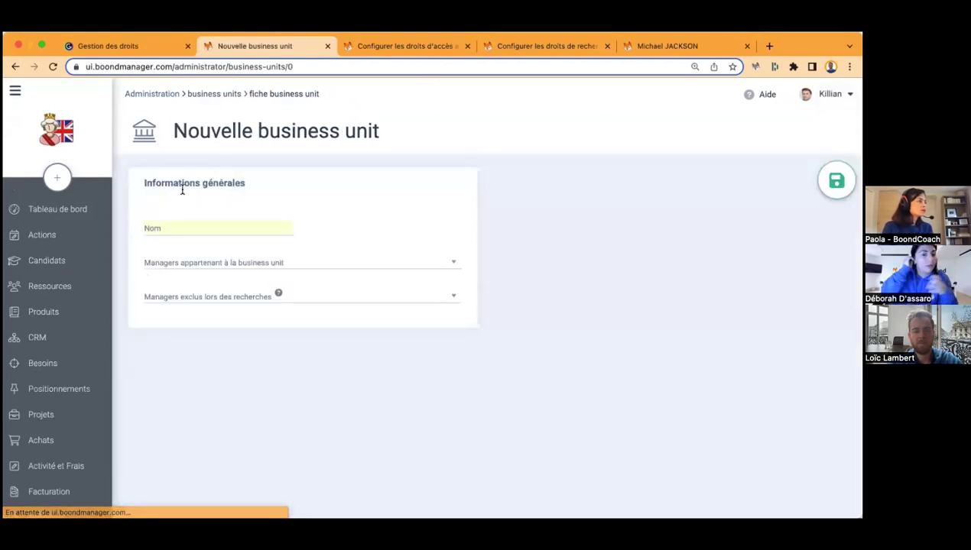
left_click(179, 223)
type("BU2")
key("BackSpace")
type("2")
Assign the fourth, fifth and sixth listed managers to business unit BU 2 and save it.
left_click(193, 263)
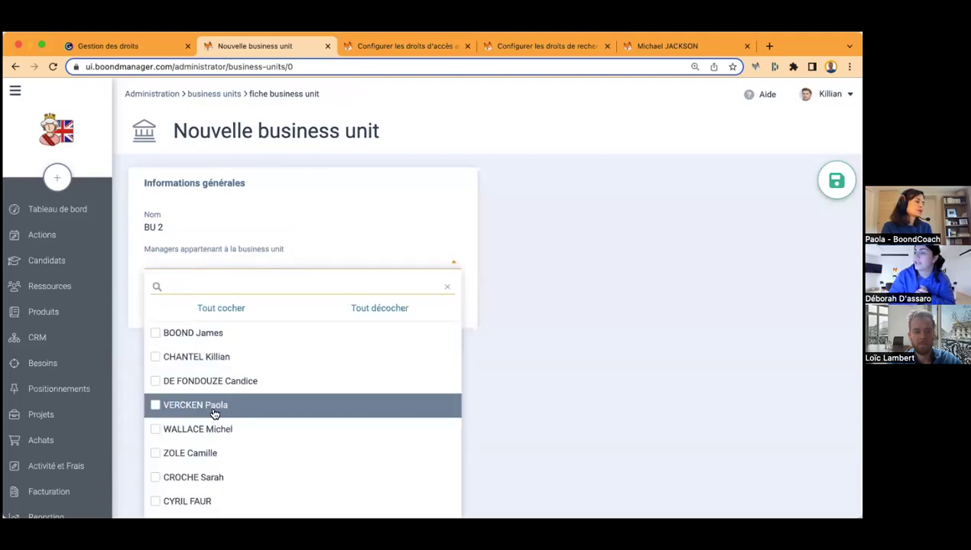
left_click(212, 406)
left_click(211, 444)
left_click(207, 474)
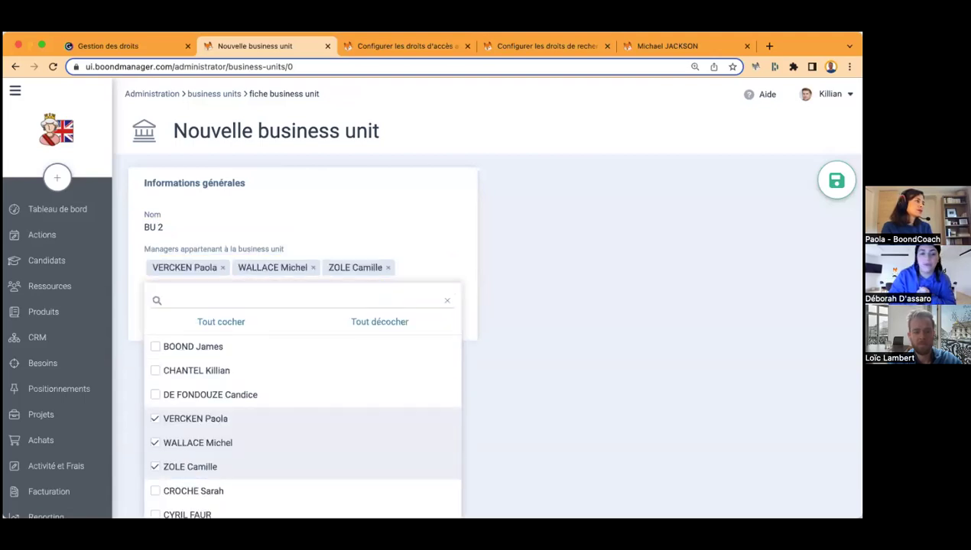
left_click(836, 181)
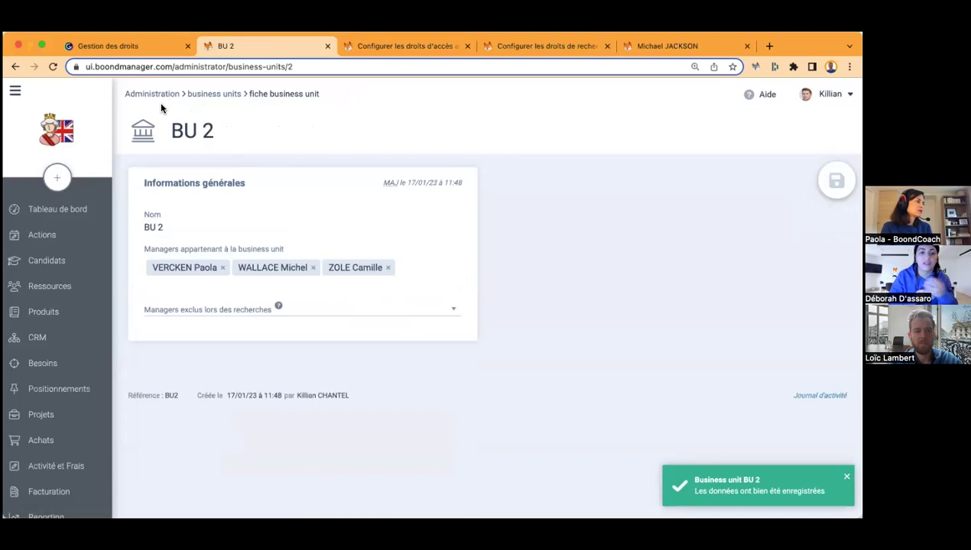
Examine the business units, pôles and managers offered in the Périmètre filter of the Ressources search, leaving without applying any.
left_click(71, 296)
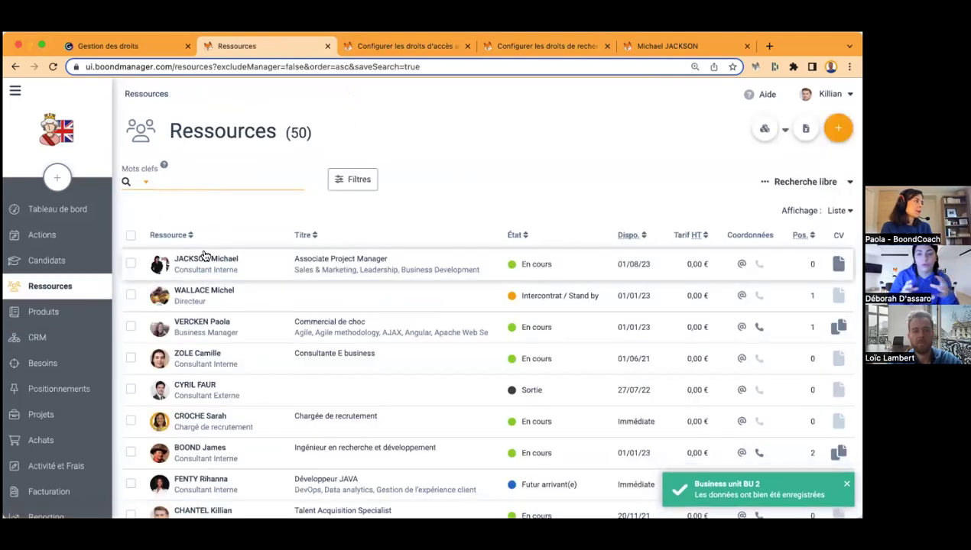
left_click(349, 180)
left_click(389, 223)
left_click(388, 223)
left_click(382, 235)
left_click(382, 235)
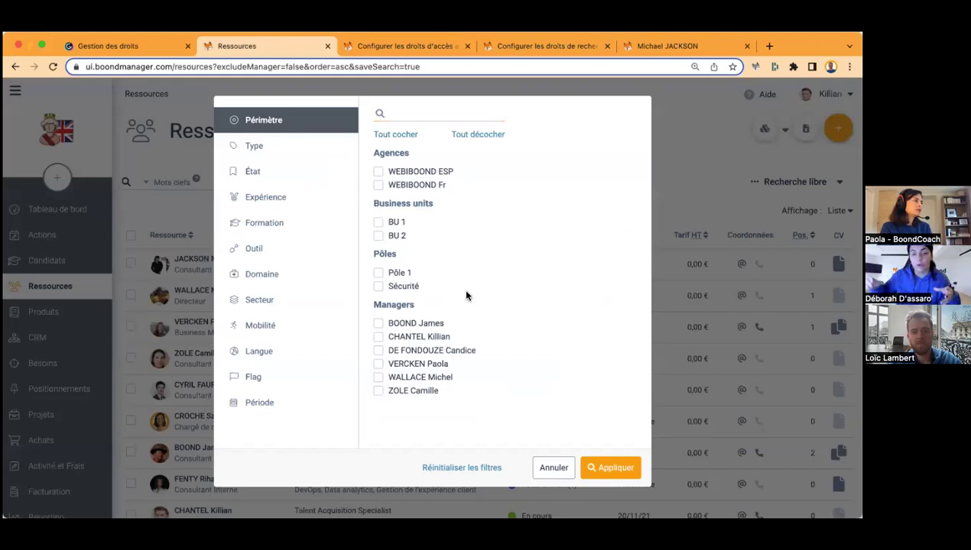
left_click(550, 467)
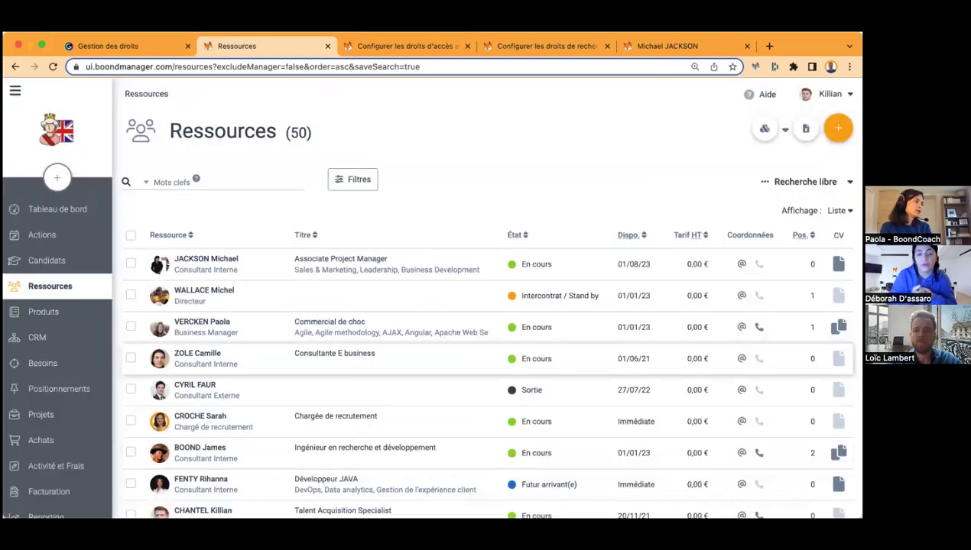
Try selecting BU 1 and switching to BU 2 in the Ressources Périmètre filter, and cancel the selection.
left_click(344, 190)
left_click(390, 223)
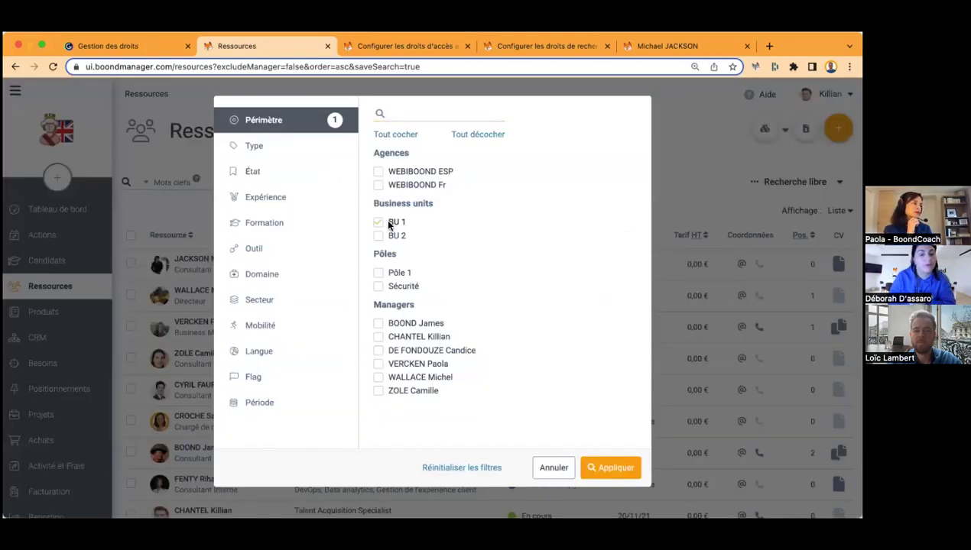
left_click(394, 224)
left_click(392, 237)
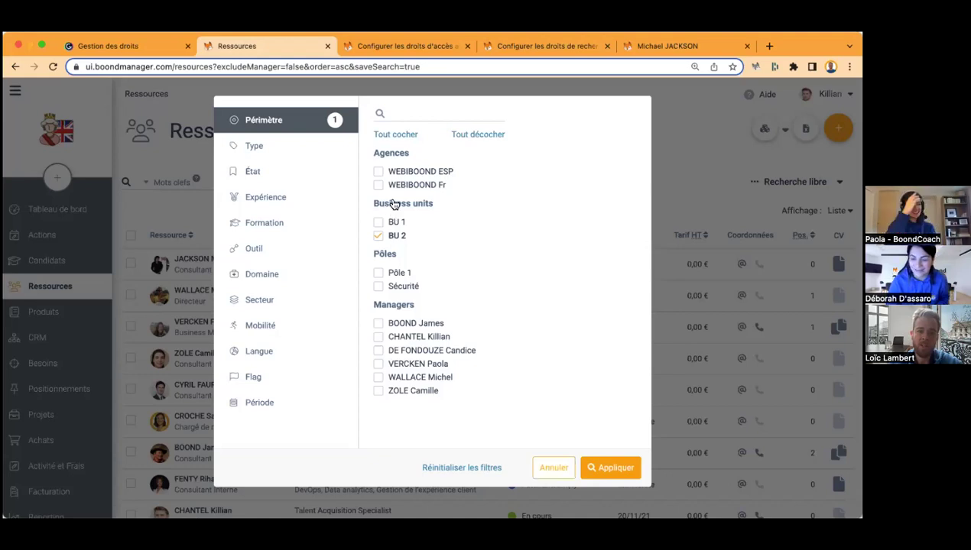
left_click(553, 468)
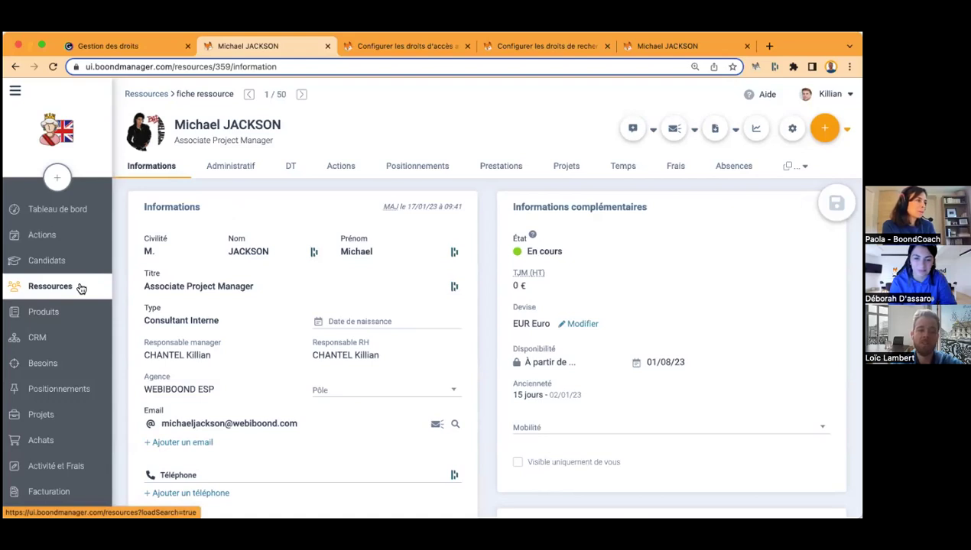
Assign the opened Associate Project Manager resource to Pôle 1 and save the record.
scroll(253, 215, "down", 1)
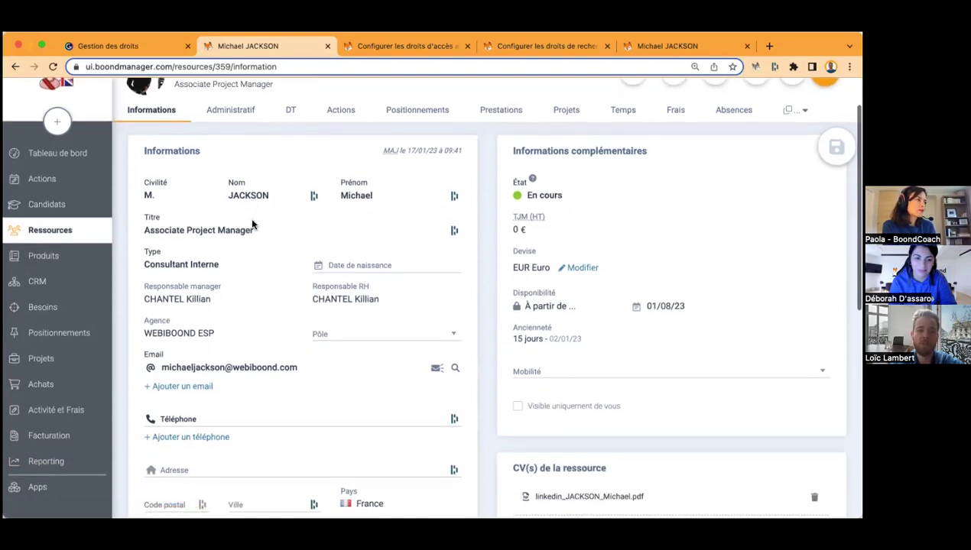
scroll(415, 325, "up", 1)
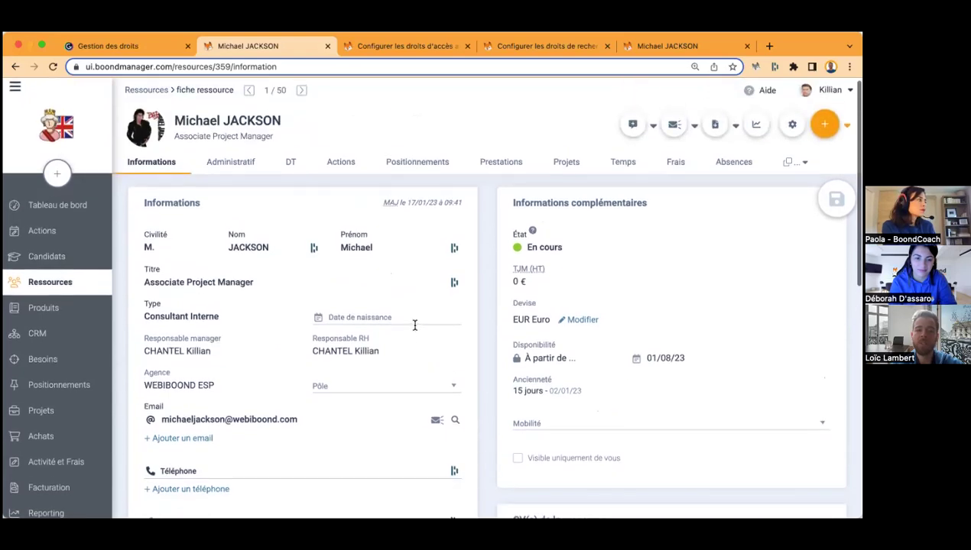
left_click(219, 357)
left_click(219, 356)
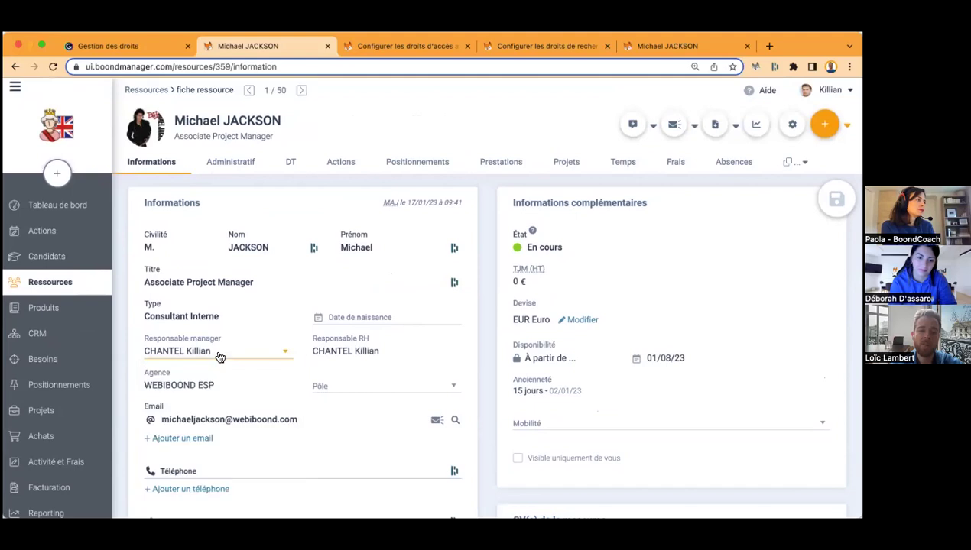
left_click(230, 386)
left_click(277, 386)
left_click(377, 386)
left_click(352, 433)
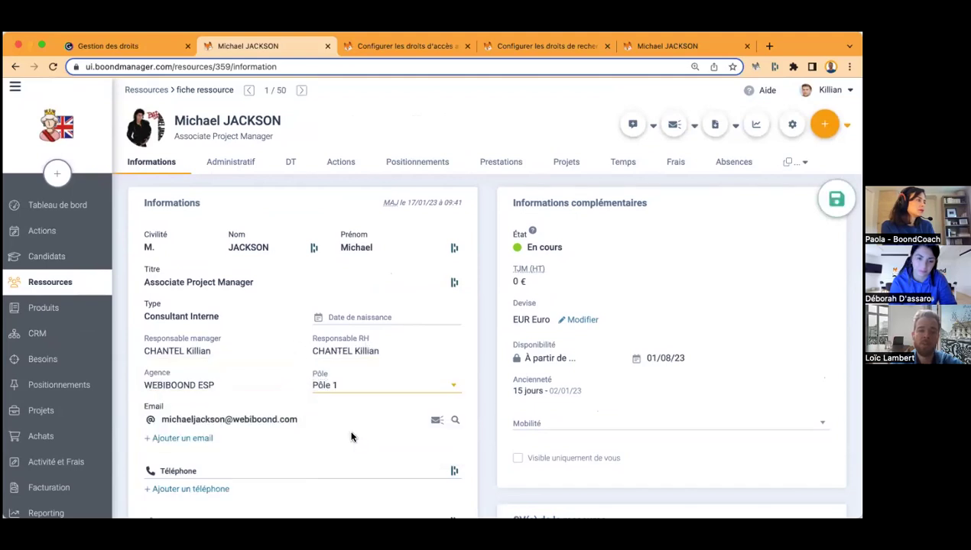
left_click(836, 198)
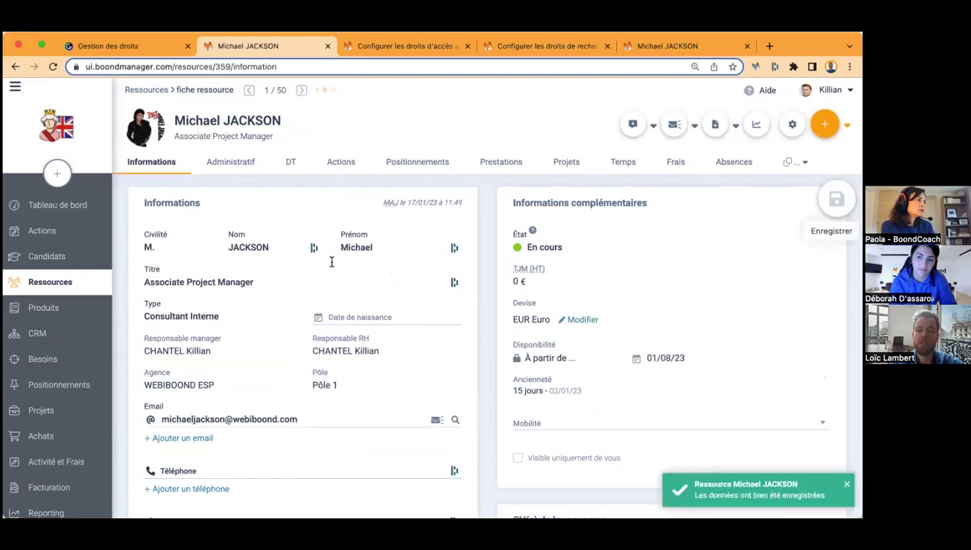
Try selecting business unit BU 1 in the Périmètre filter of the Ressources search, and cancel without applying it.
left_click(77, 285)
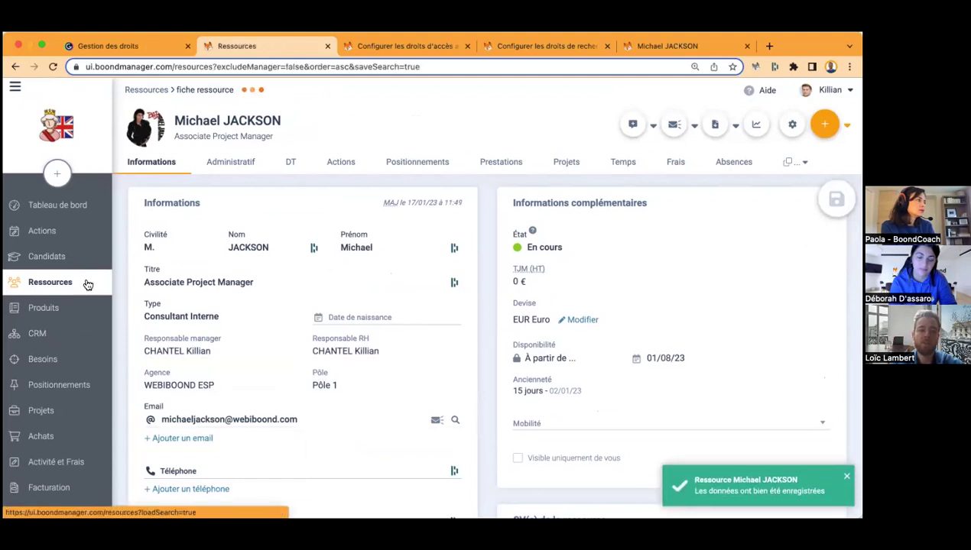
left_click(338, 182)
left_click(386, 223)
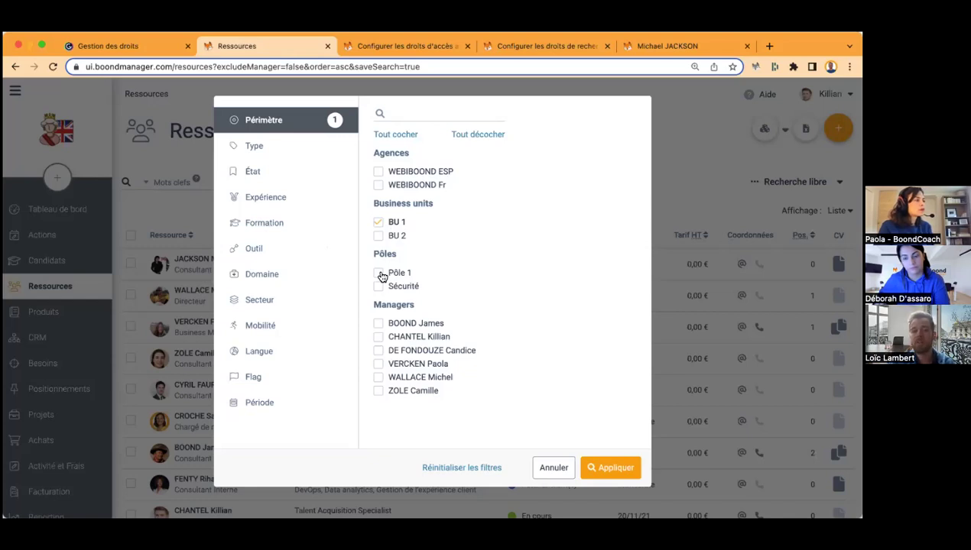
left_click(553, 467)
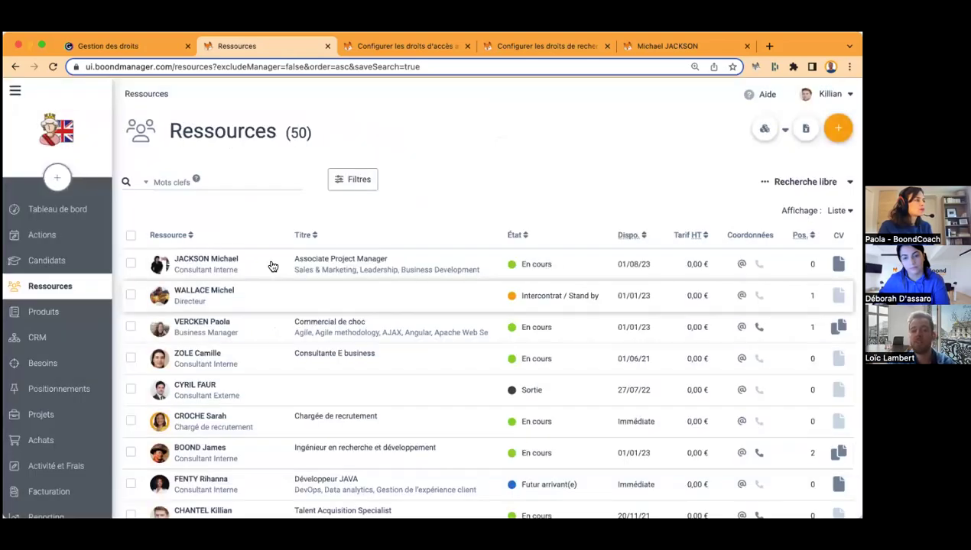
left_click(272, 267)
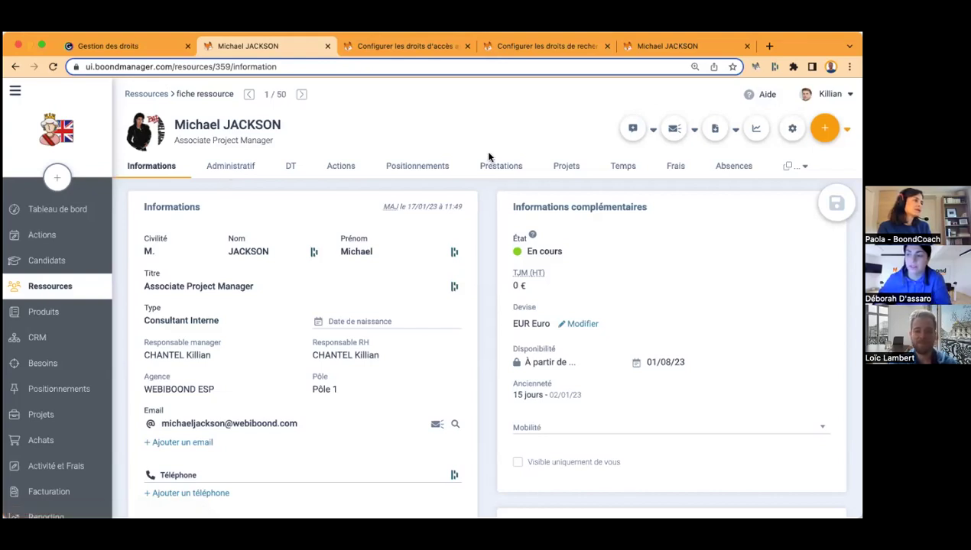
left_click(123, 50)
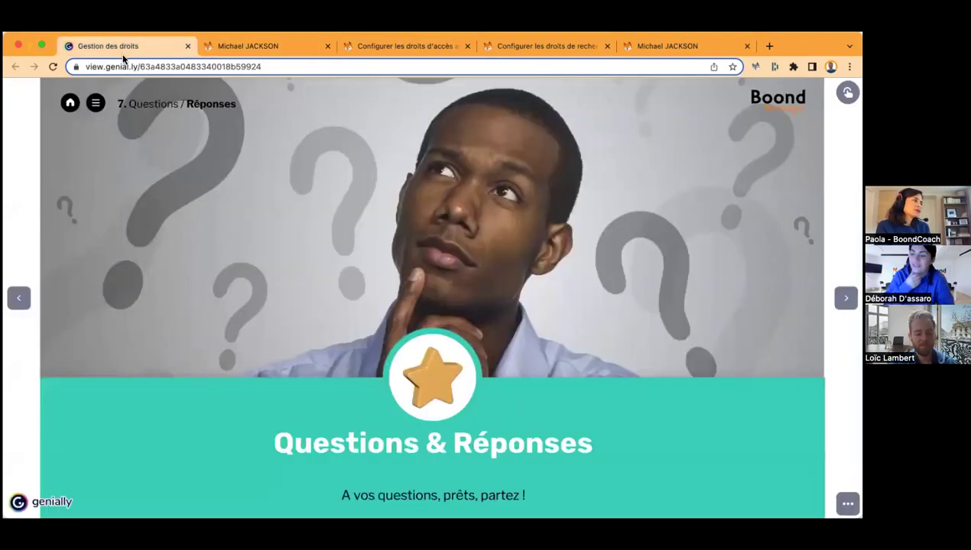
left_click(248, 47)
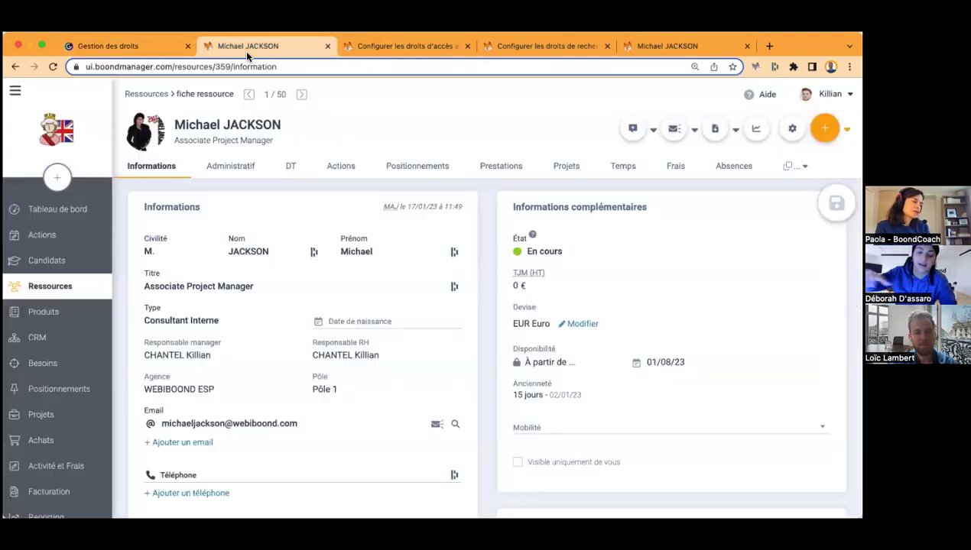
left_click(60, 341)
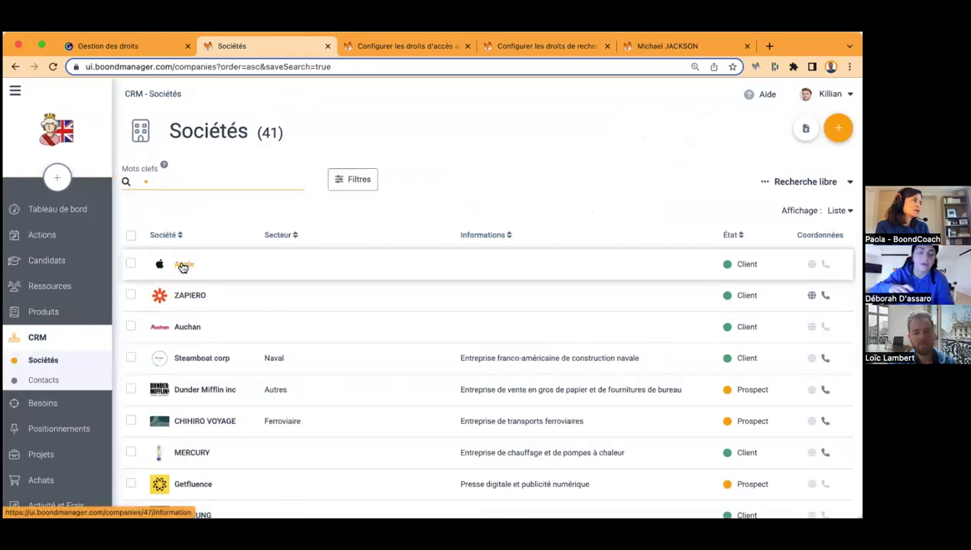
left_click(407, 134)
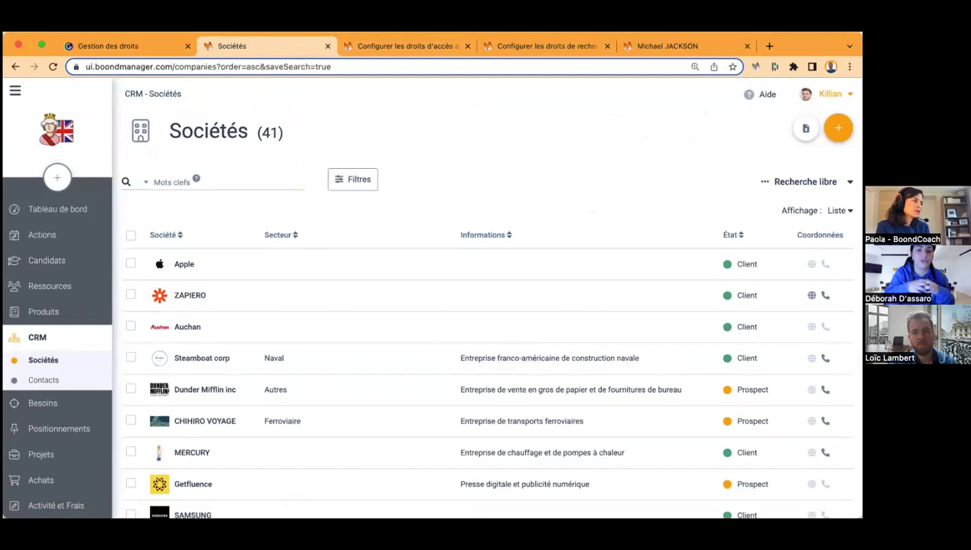
Open the Actions rights settings of the Business Manager role in the administration area.
left_click(829, 94)
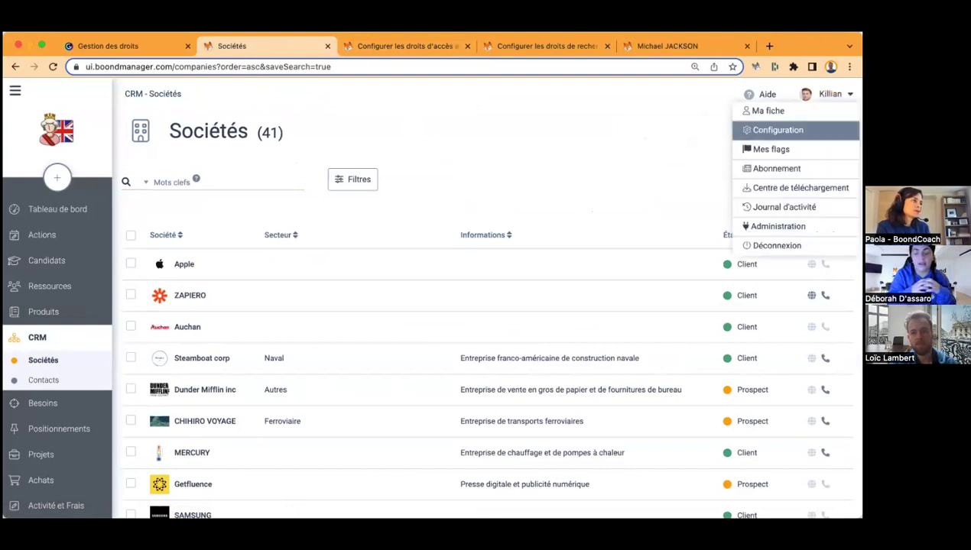
left_click(772, 225)
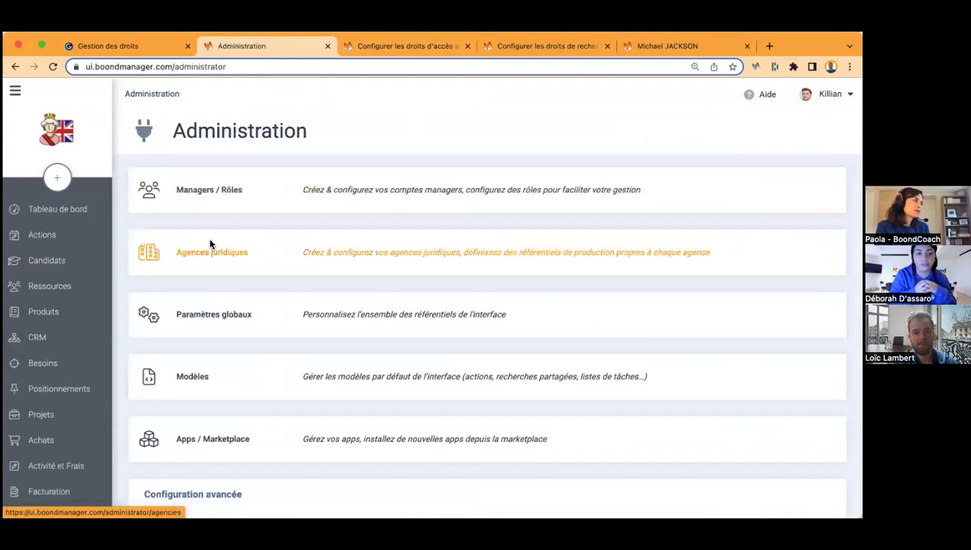
left_click(215, 185)
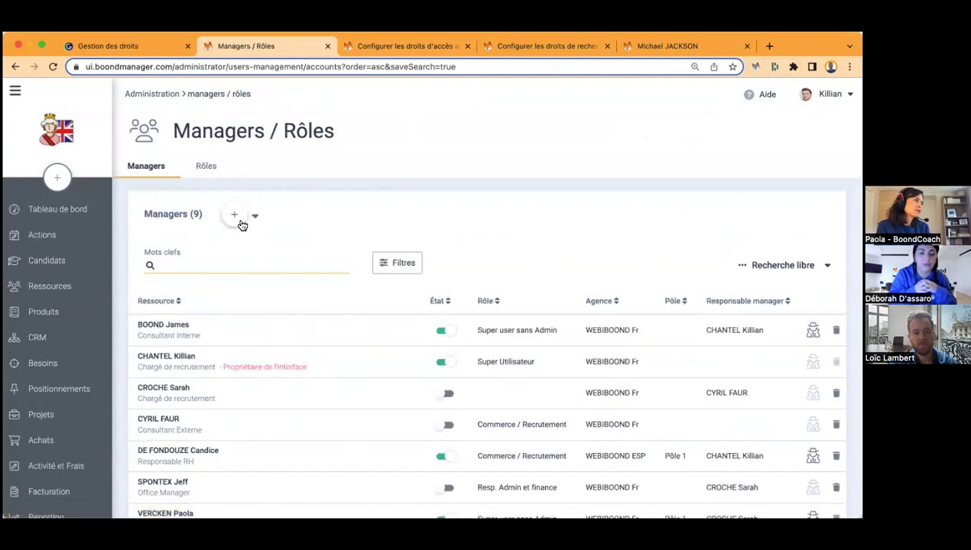
left_click(205, 166)
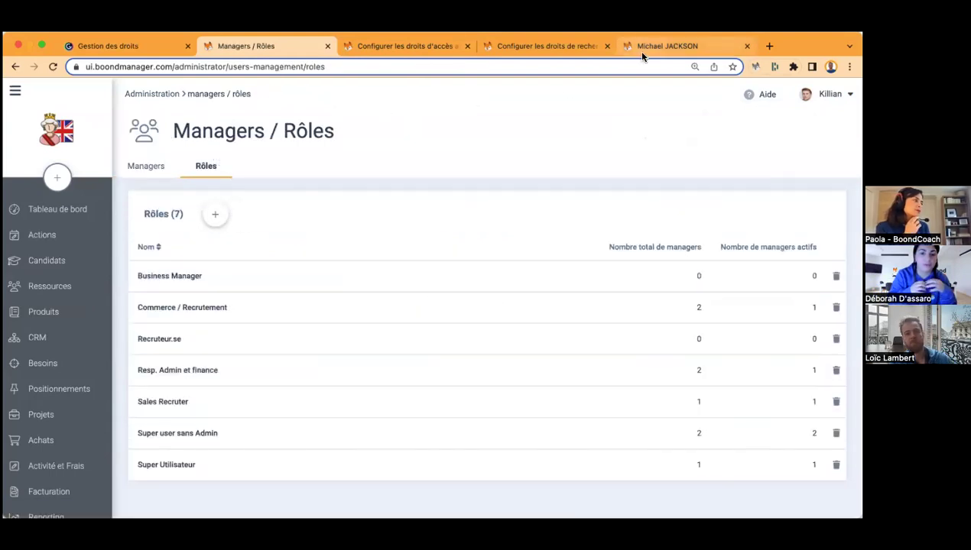
left_click(186, 282)
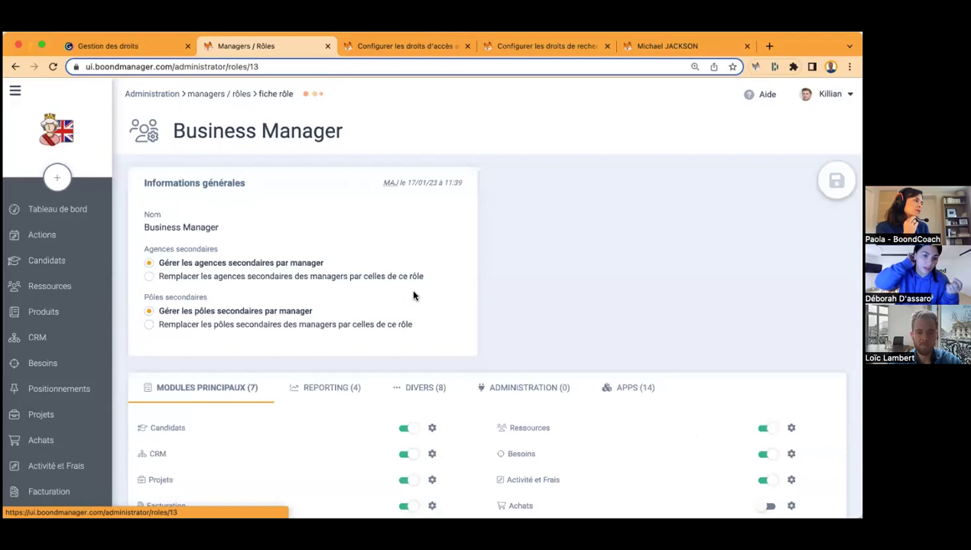
scroll(546, 301, "down", 5)
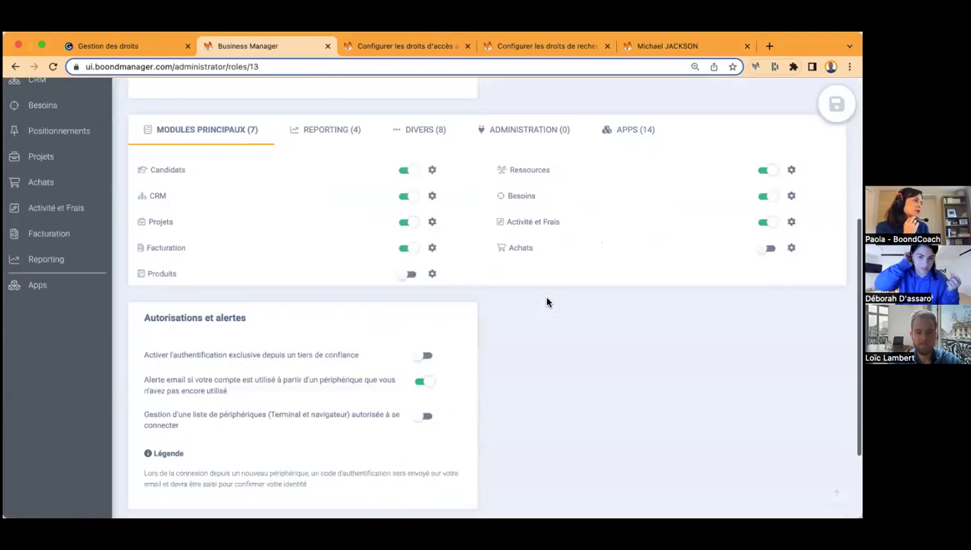
left_click(412, 134)
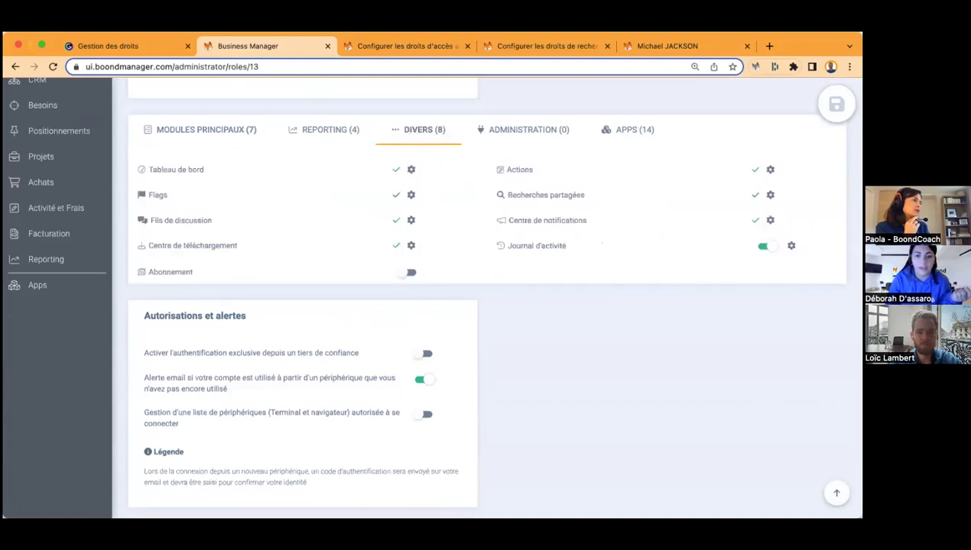
left_click(769, 169)
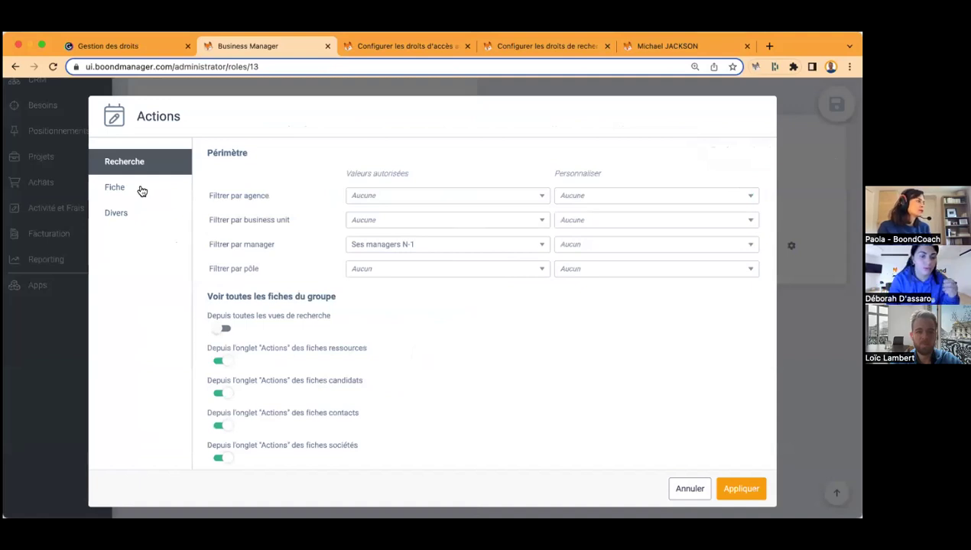
Examine the Recherche and Fiche rights for Actions, including the access rule for managers who can modify the parent record.
left_click_drag(142, 191, 396, 277)
left_click(301, 324)
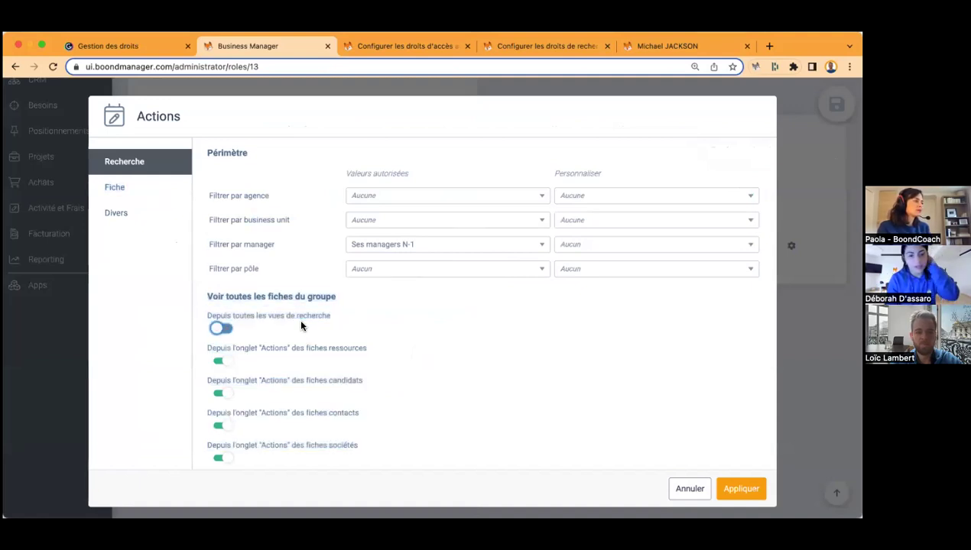
left_click(162, 196)
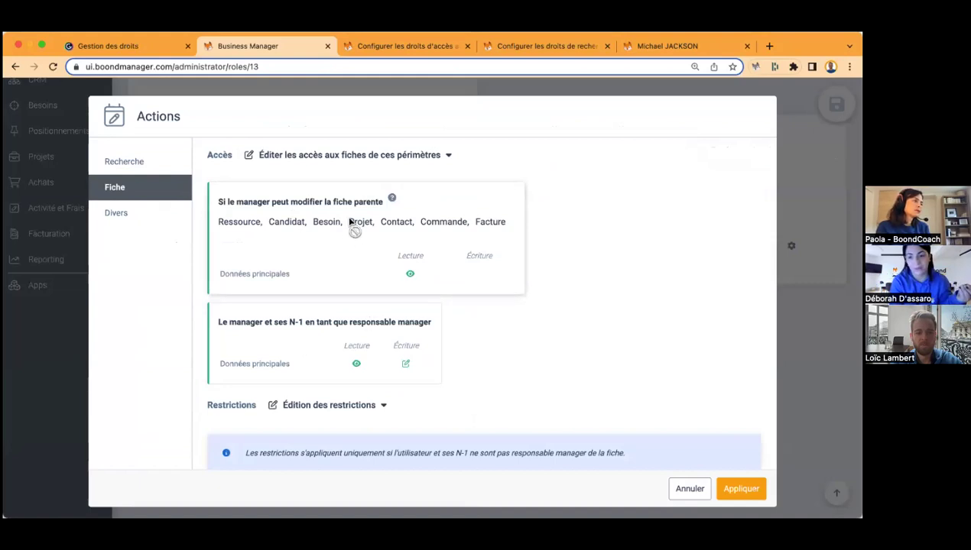
mouse_move(391, 199)
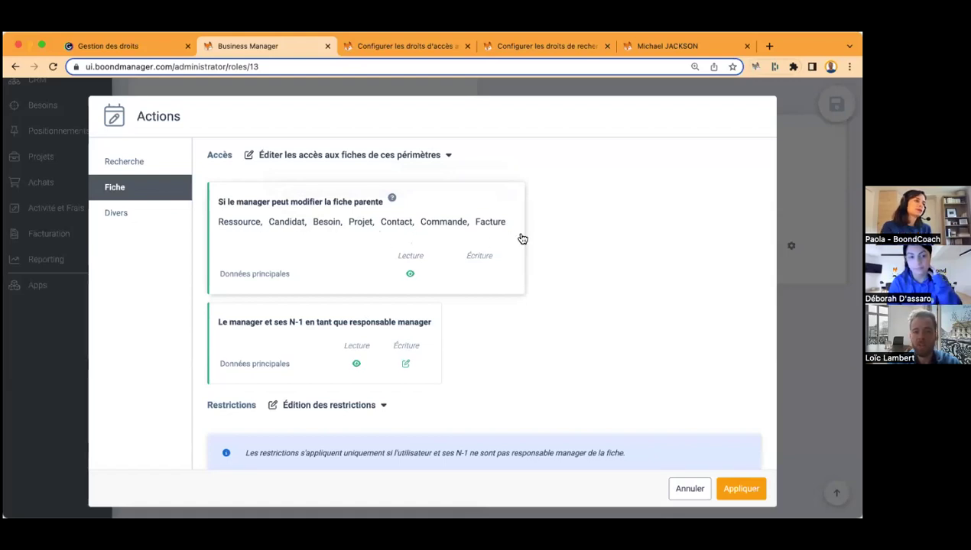
left_click_drag(295, 207, 382, 213)
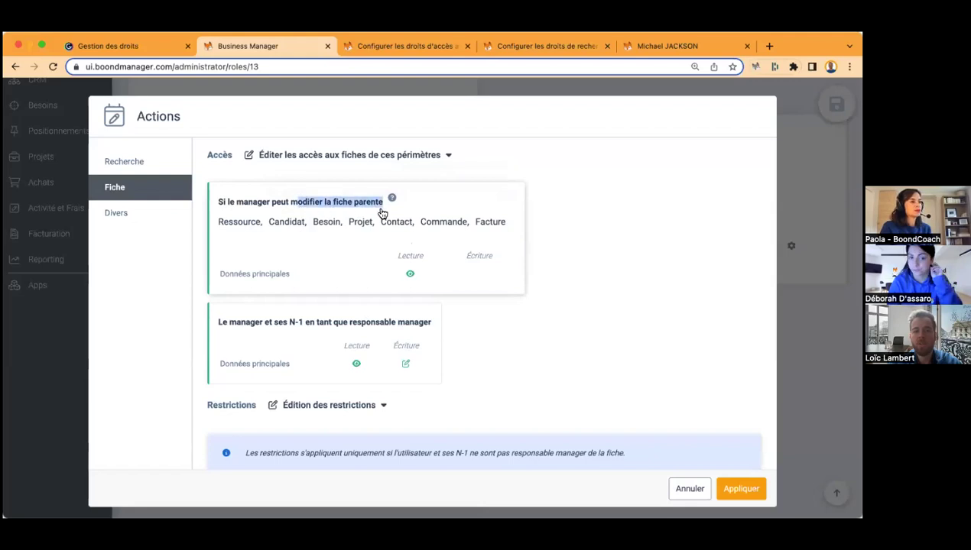
left_click(380, 210)
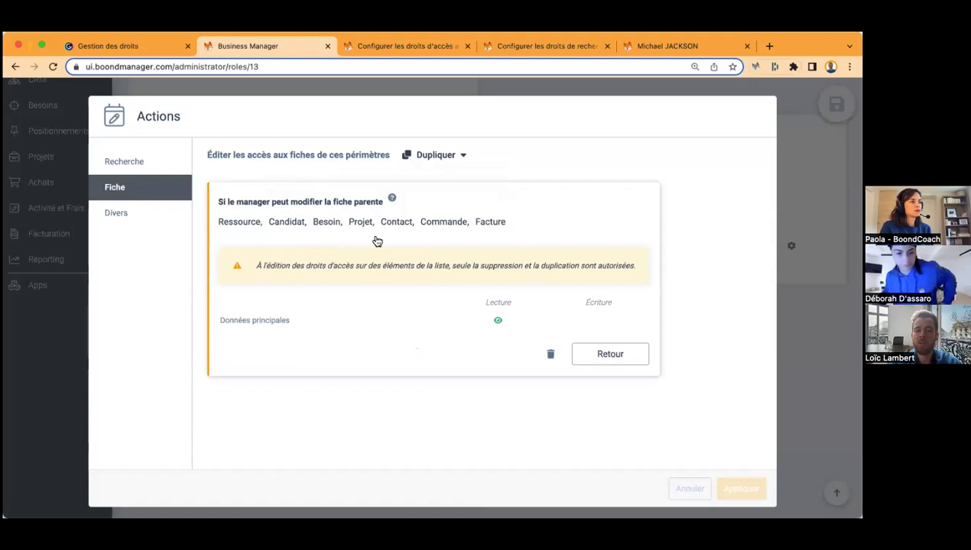
left_click(616, 359)
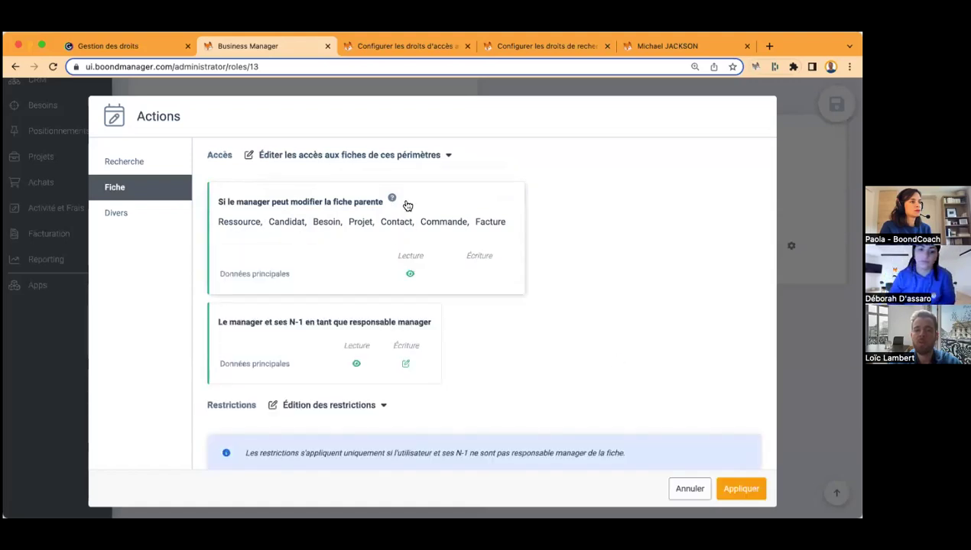
Try granting read access to Contact actions when the manager can read the parent record, and cancel the Actions rights changes.
left_click(401, 155)
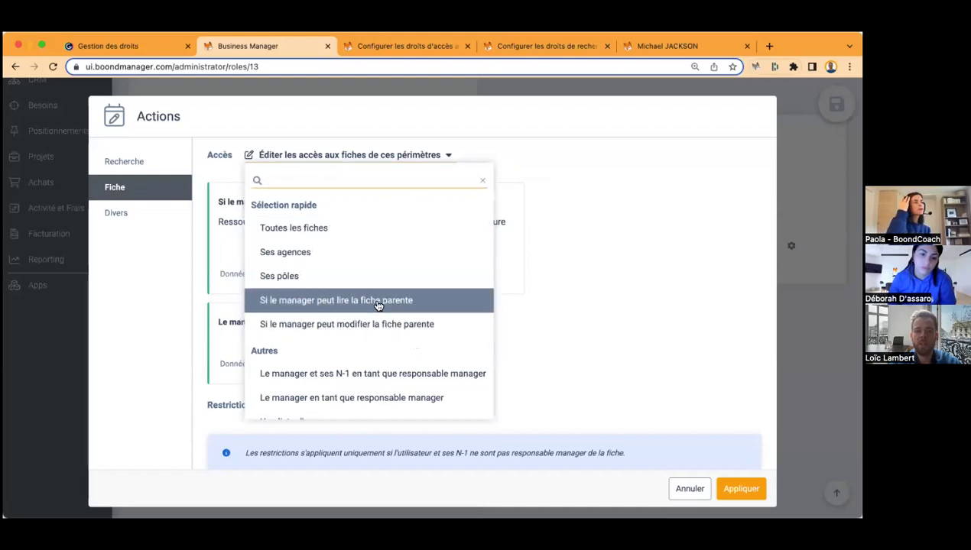
left_click(376, 305)
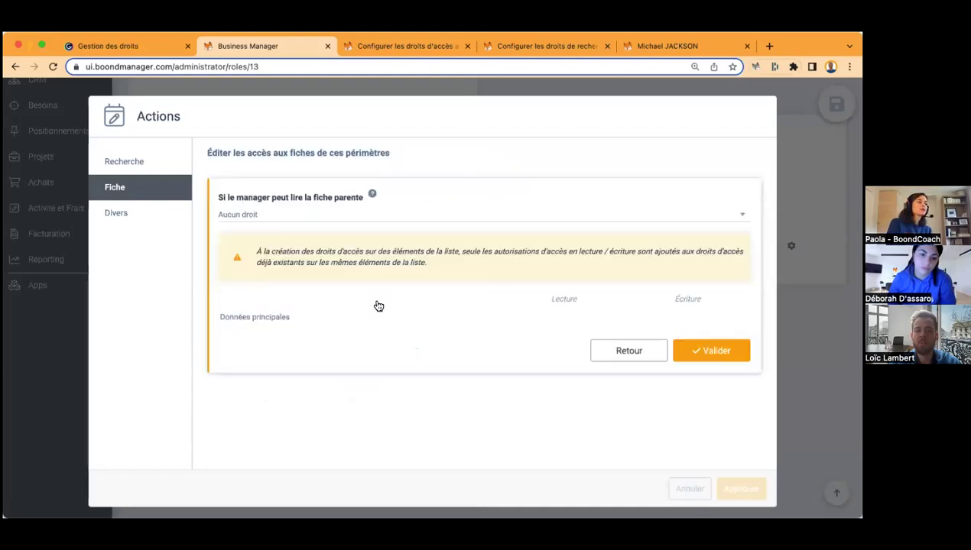
left_click(310, 218)
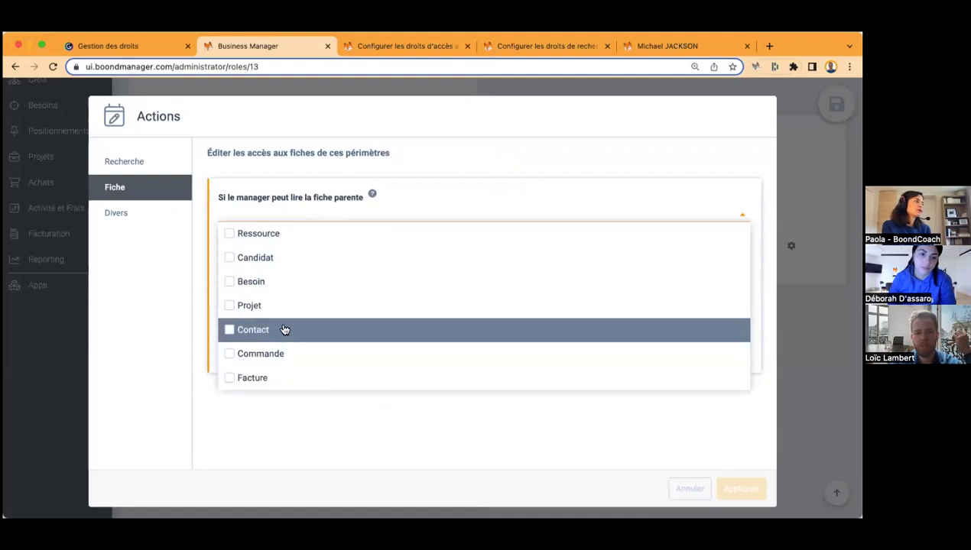
left_click(260, 330)
left_click(395, 205)
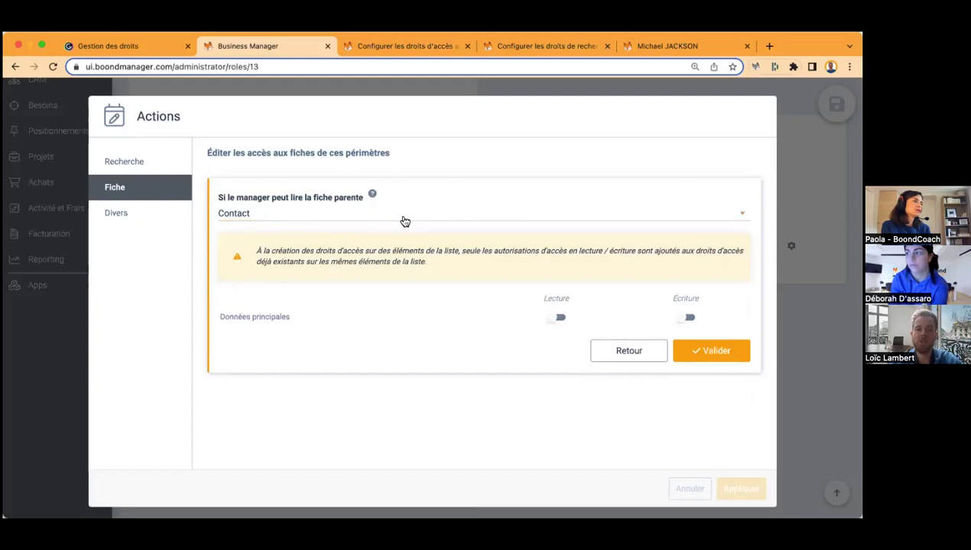
left_click(556, 323)
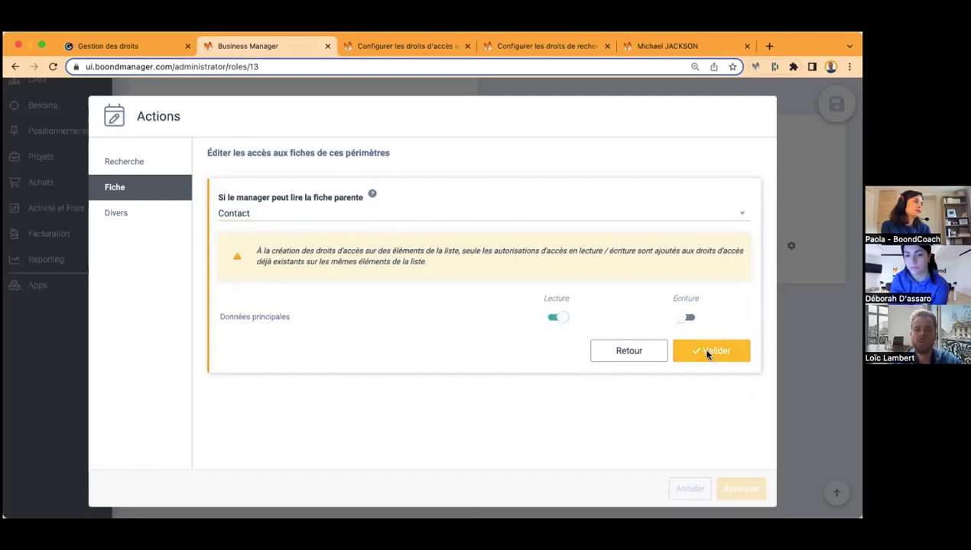
left_click(701, 350)
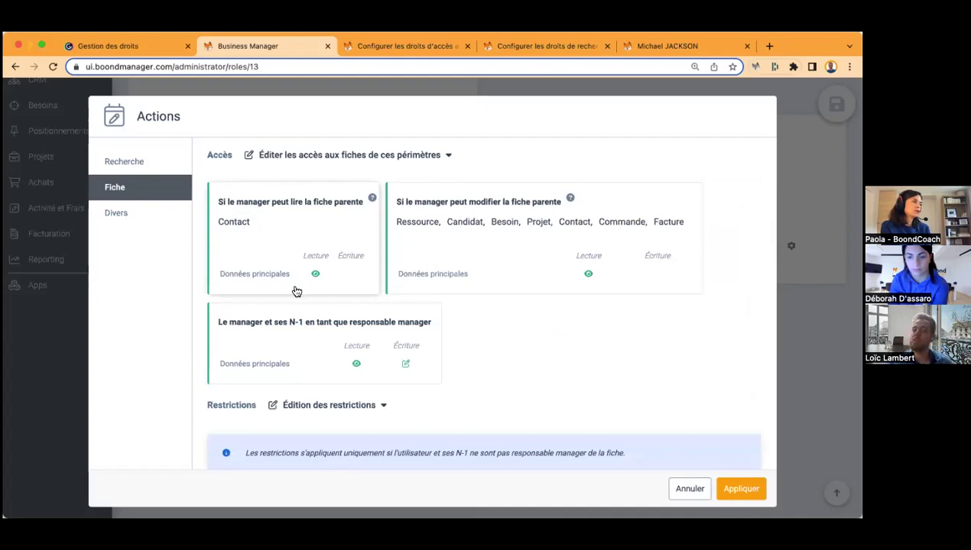
left_click(315, 275)
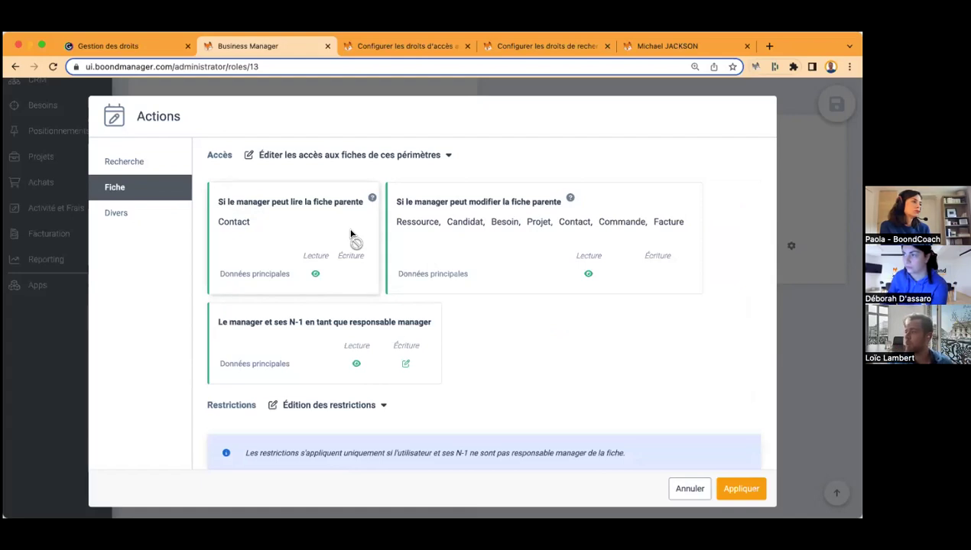
left_click(698, 497)
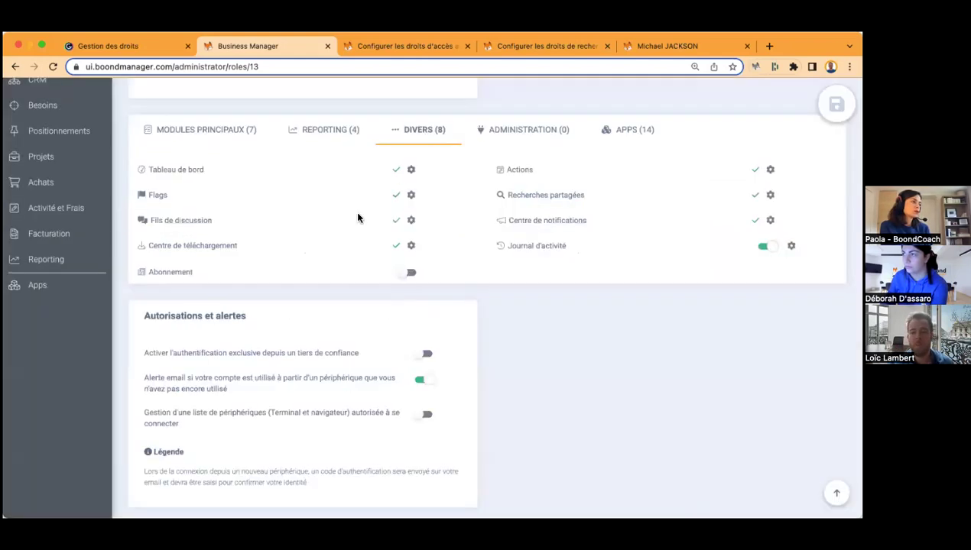
Examine the Fiche access rights for Sociétés in the Business Manager role's CRM module, and close them without changes.
left_click(191, 130)
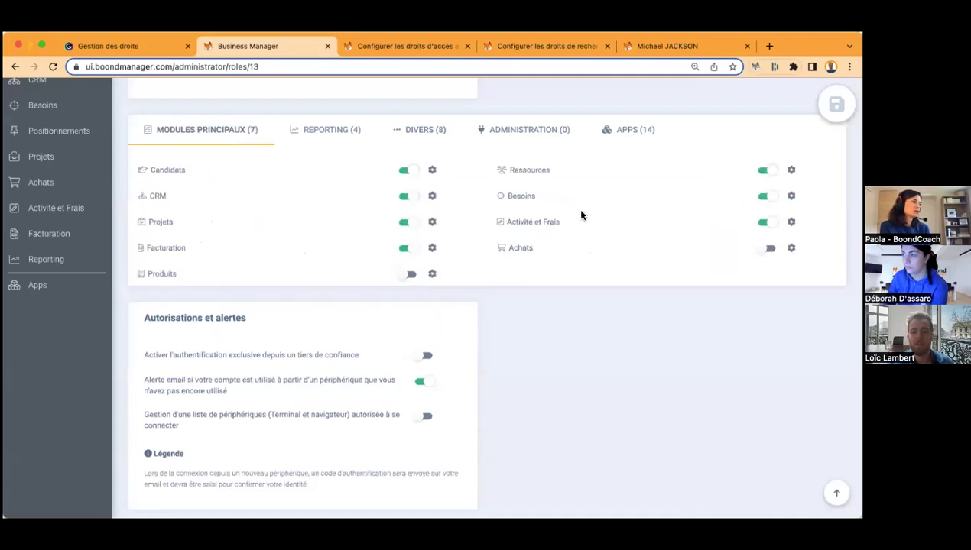
left_click(432, 196)
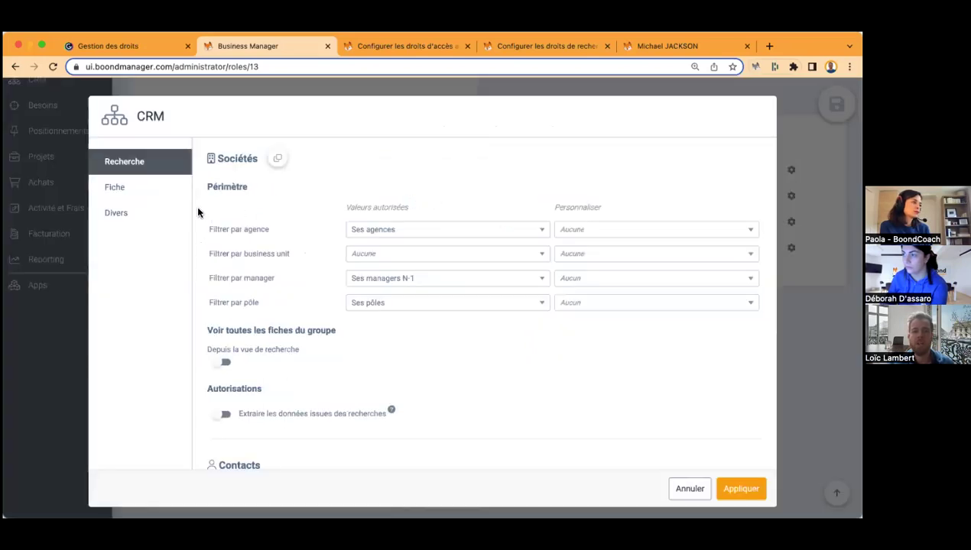
left_click(145, 190)
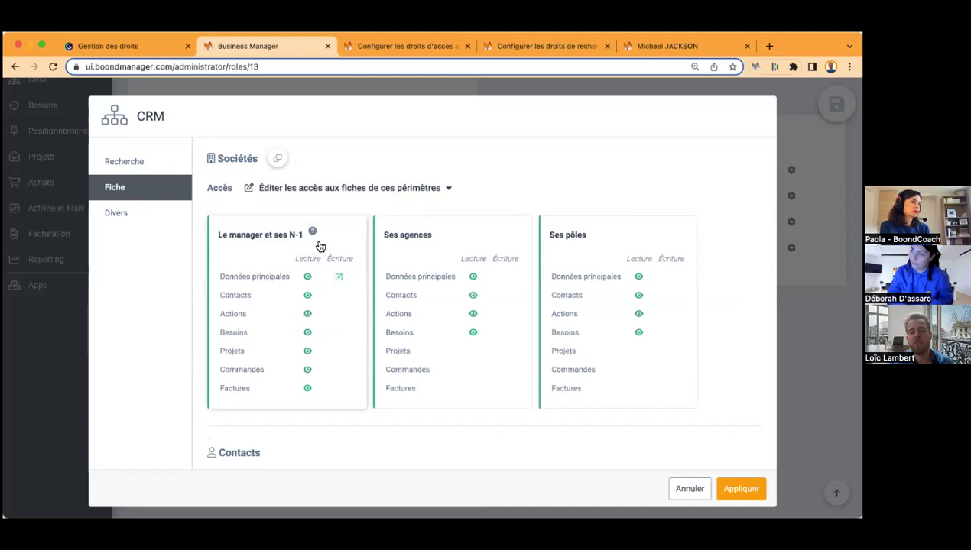
mouse_move(313, 235)
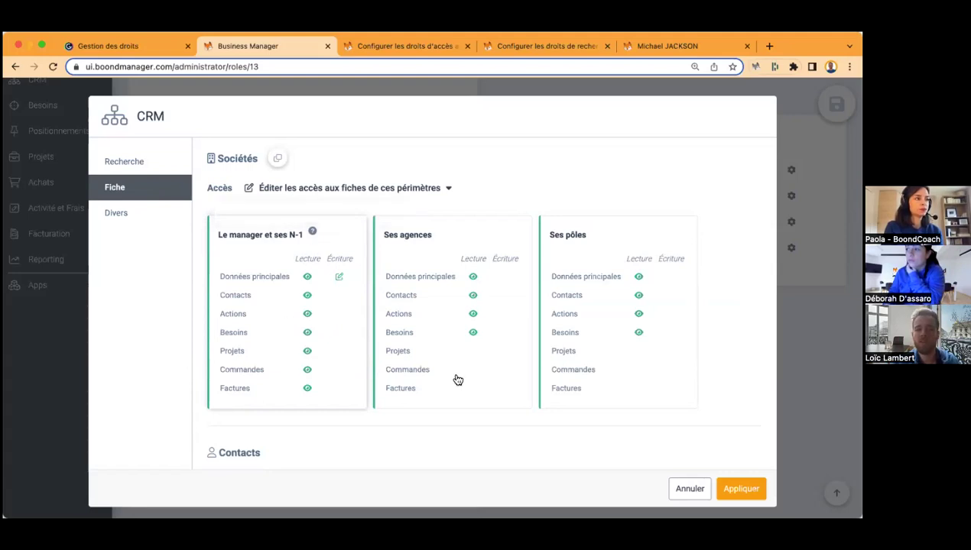
left_click(690, 493)
Examine the Projets Fiche access rights for the manager and their N-1, including the editable read and write options, and cancel without changes.
scroll(570, 335, "up", 4)
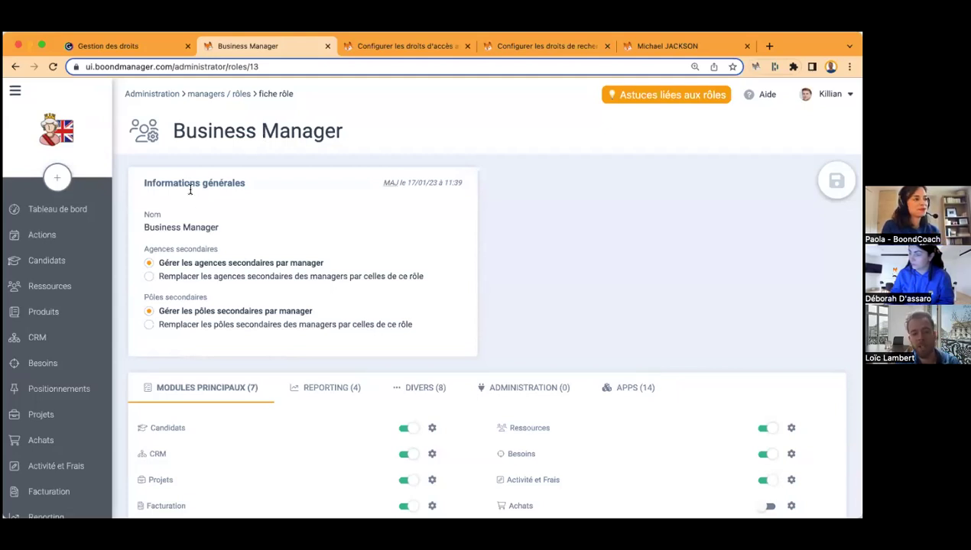
left_click(431, 480)
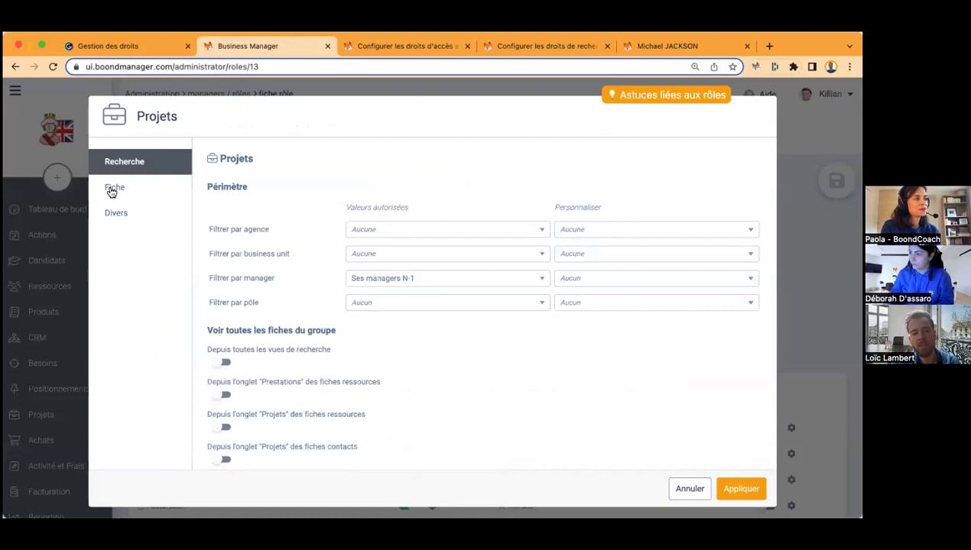
left_click(112, 189)
mouse_move(243, 299)
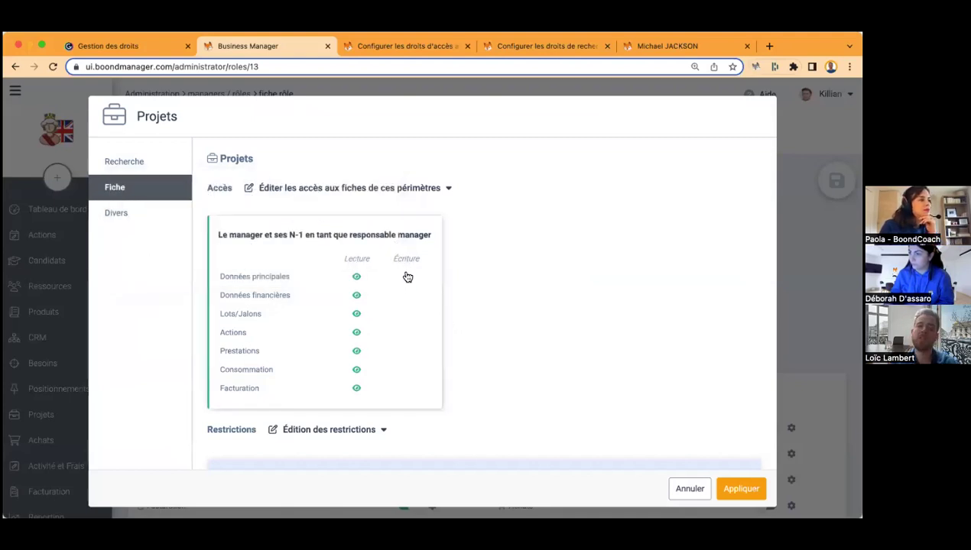
mouse_move(272, 301)
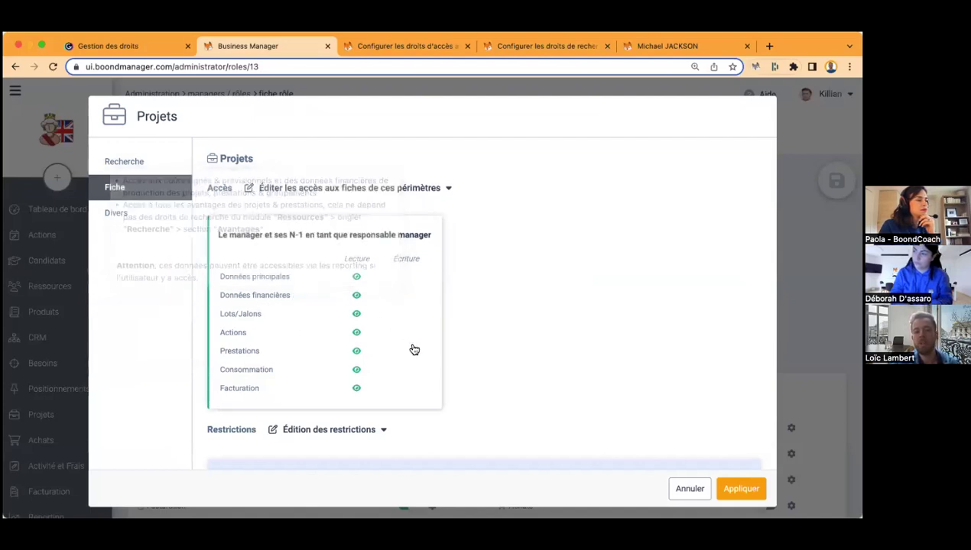
left_click_drag(140, 119, 178, 119)
left_click(293, 303)
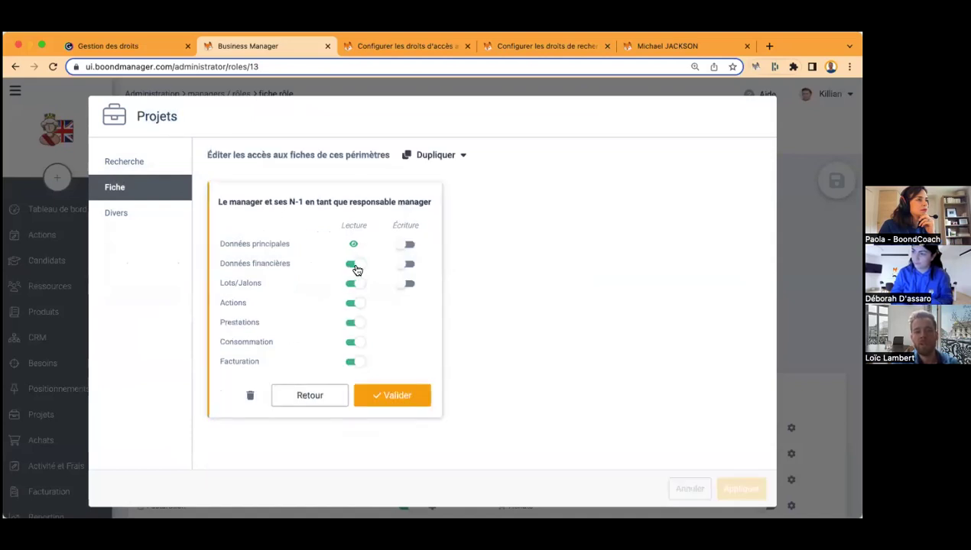
left_click(313, 399)
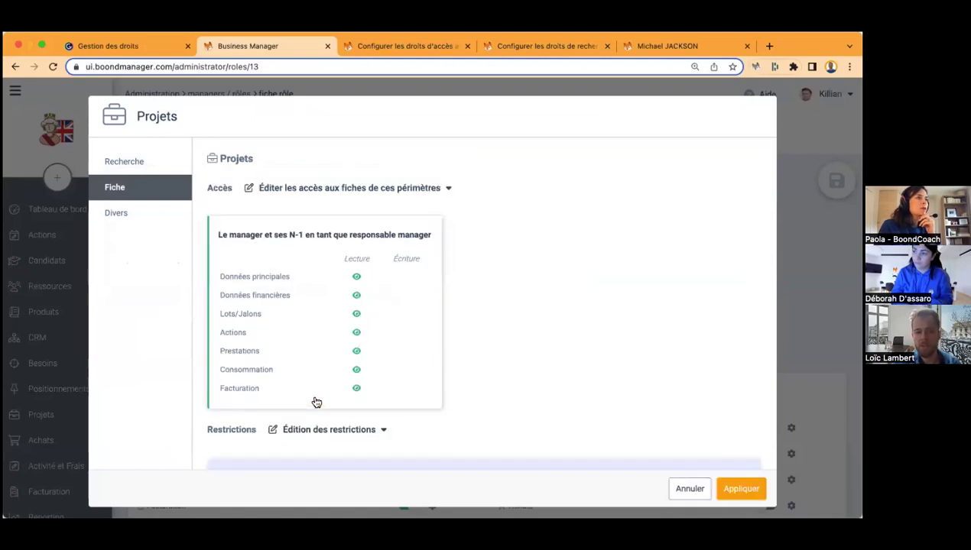
left_click(690, 489)
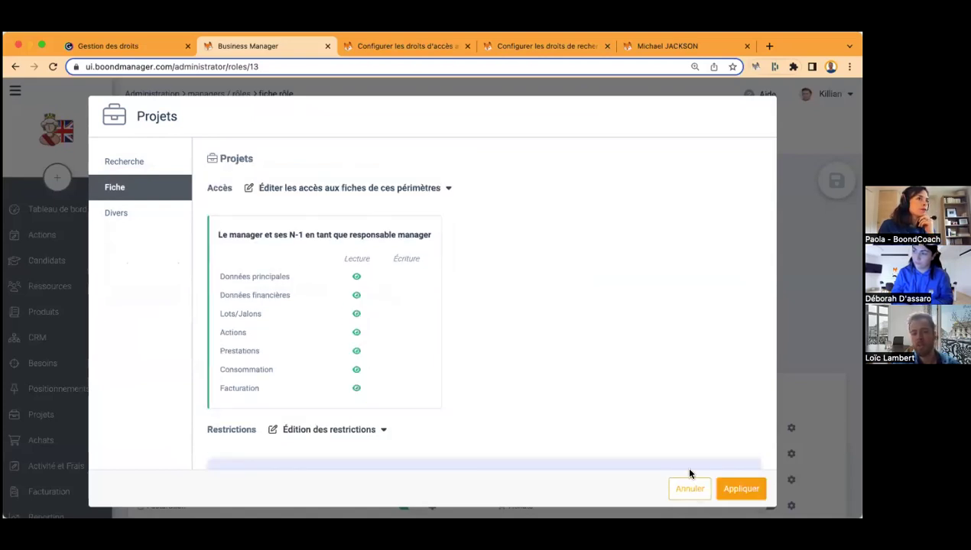
Examine the Ressources Fiche access rights per perimeter and the restrictions excluding records without a responsible manager and managers' records.
scroll(672, 343, "down", 3)
left_click(790, 335)
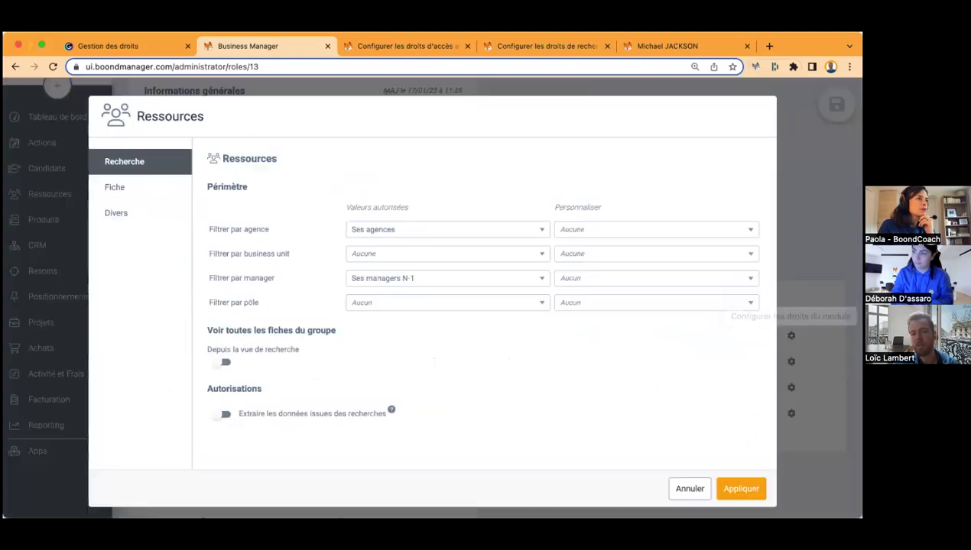
left_click(144, 194)
scroll(402, 269, "down", 5)
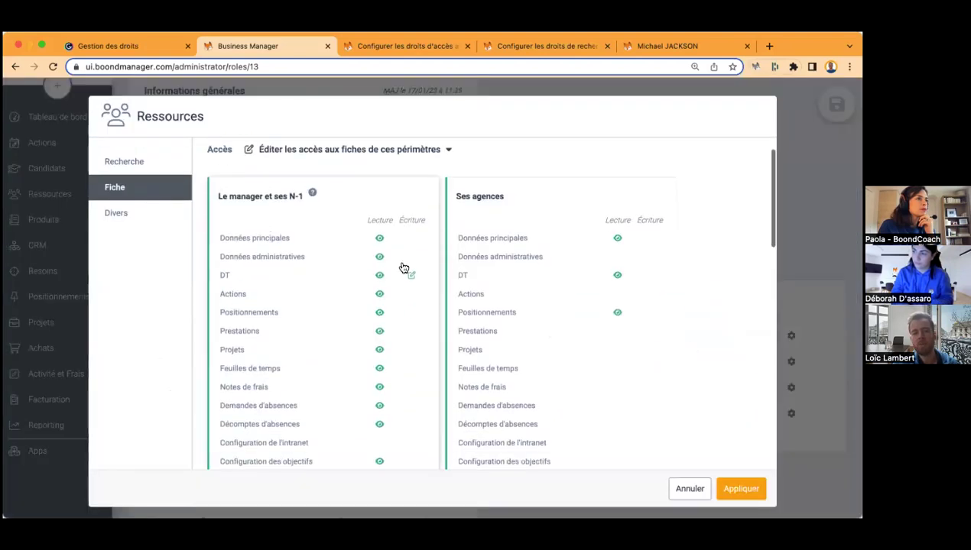
scroll(403, 267, "up", 5)
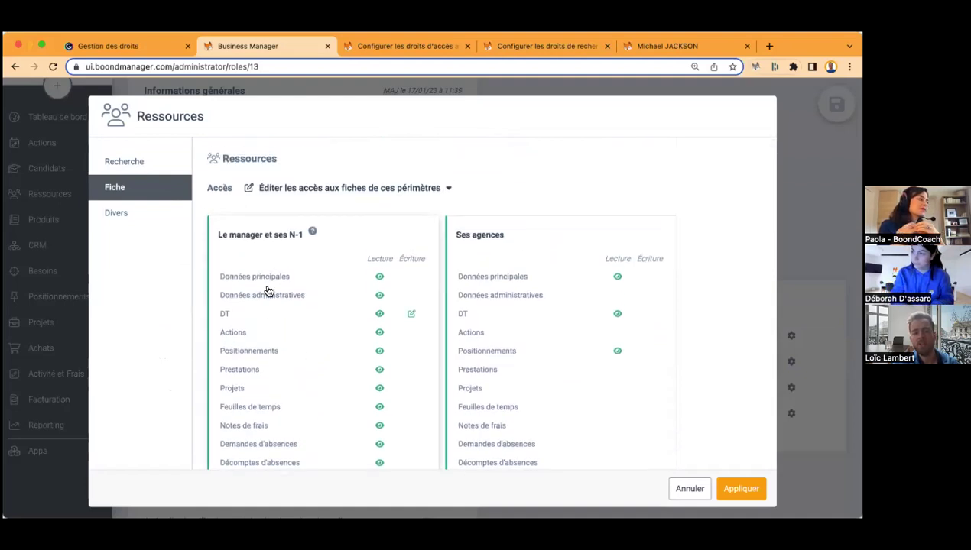
scroll(543, 324, "down", 2)
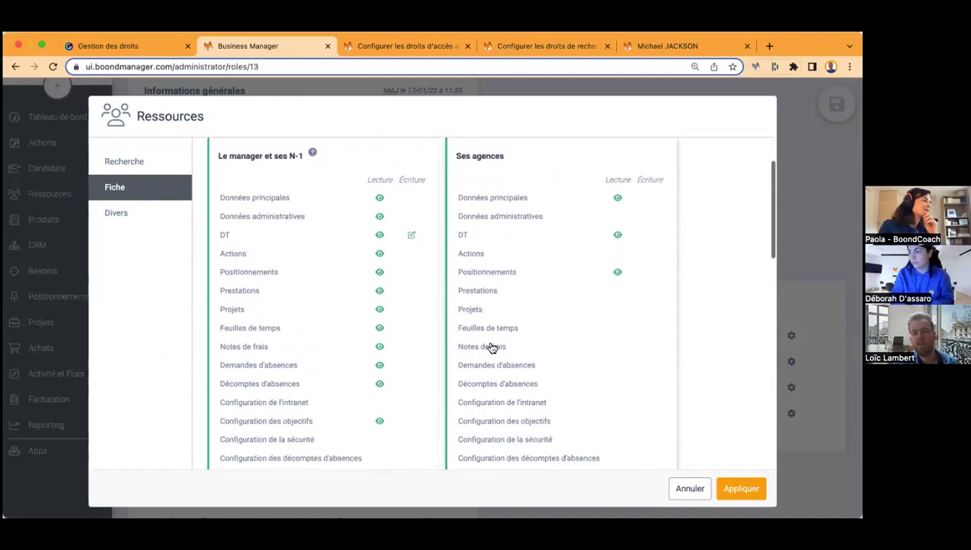
scroll(494, 382, "down", 1)
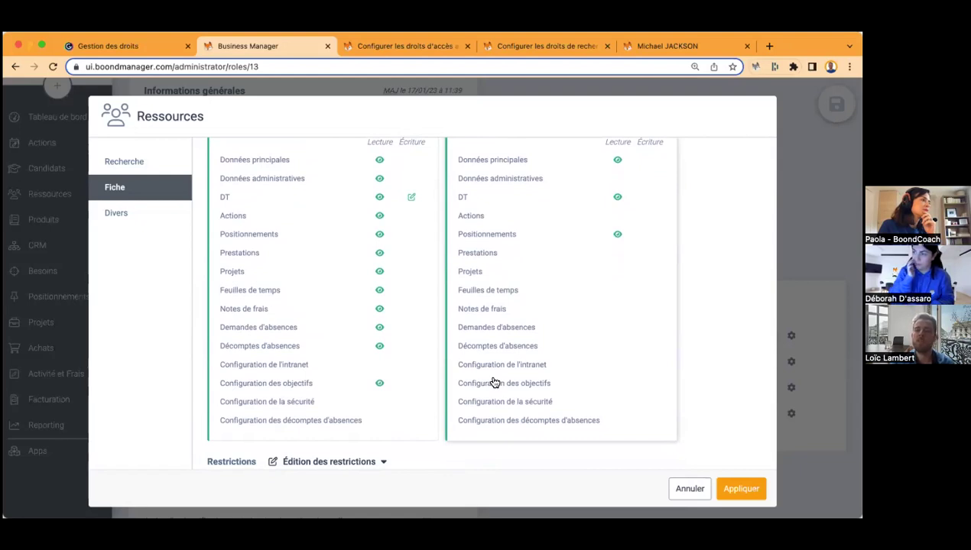
scroll(494, 382, "up", 2)
scroll(498, 359, "up", 1)
scroll(502, 329, "down", 10)
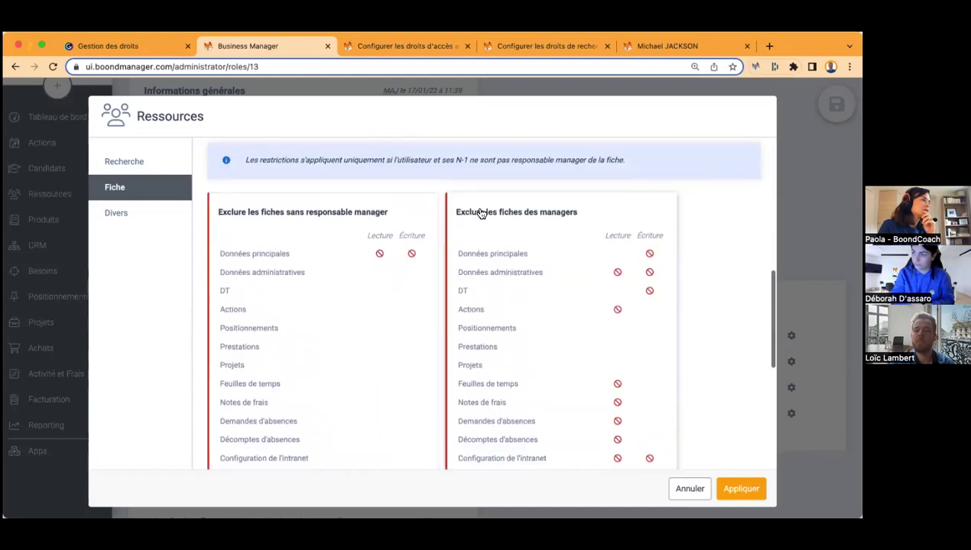
scroll(544, 261, "down", 3)
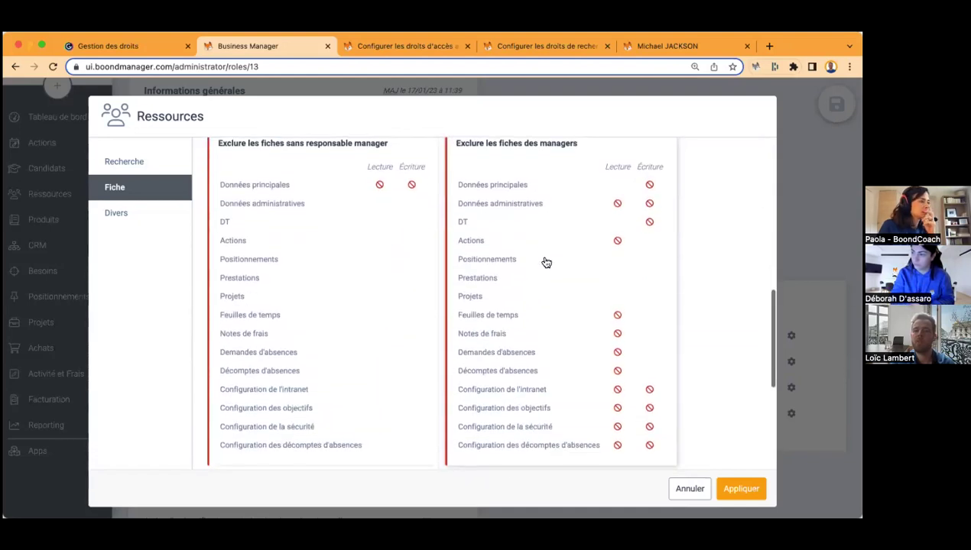
Try lifting the read exclusion on managers' Feuilles de temps, Notes de frais and Demandes d'absences, and cancel the Ressources rights changes.
left_click(552, 342)
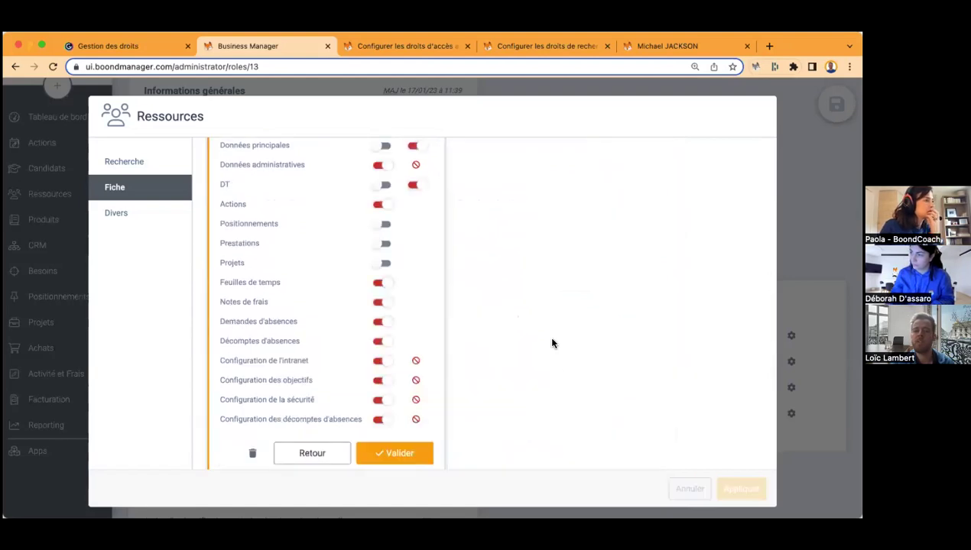
left_click(381, 283)
left_click(380, 303)
left_click(379, 322)
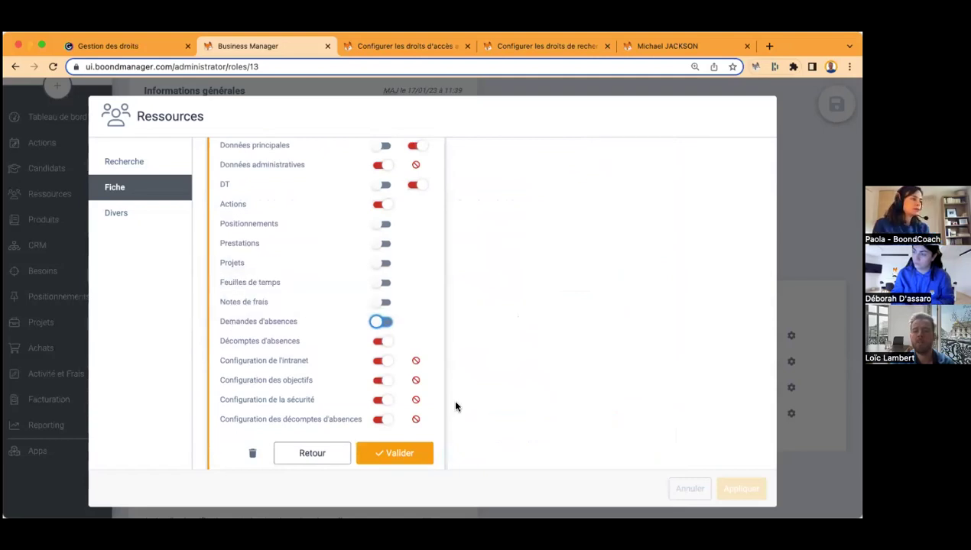
scroll(454, 407, "up", 3)
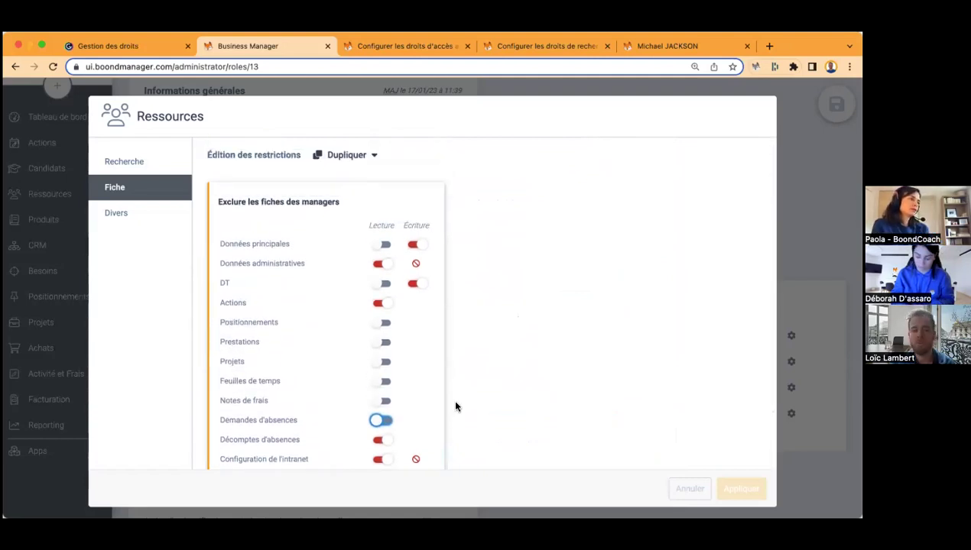
scroll(455, 407, "down", 3)
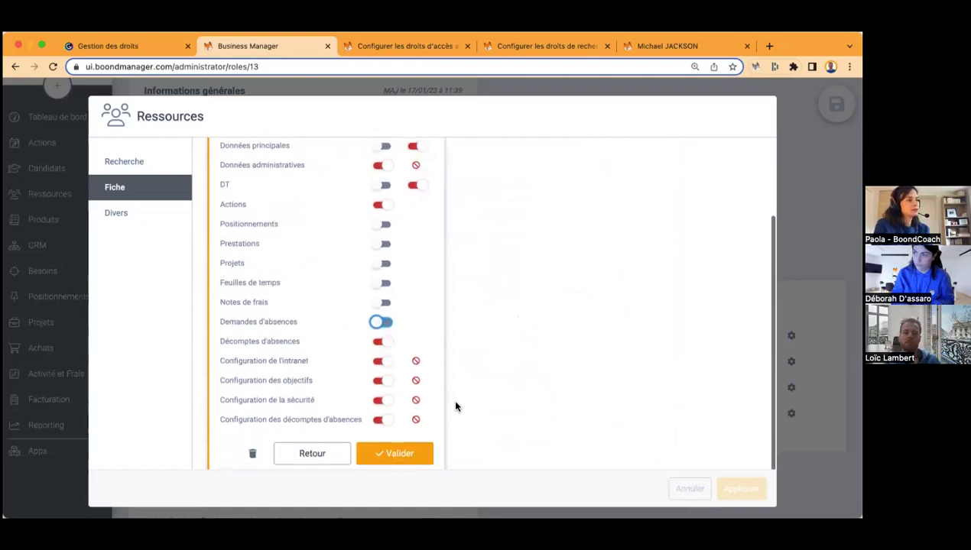
left_click(313, 453)
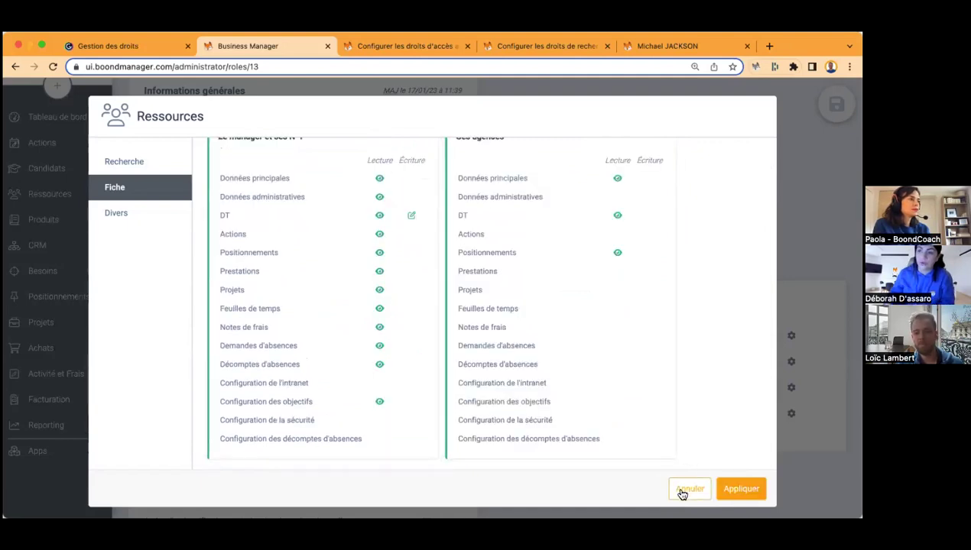
left_click(688, 489)
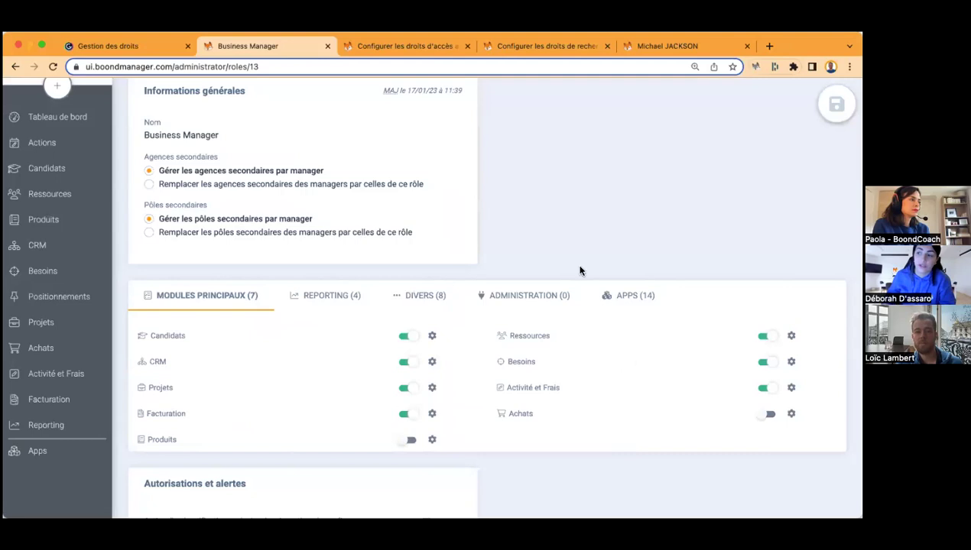
Enable the Managers module among the Business Manager role's administration rights.
scroll(337, 187, "up", 3)
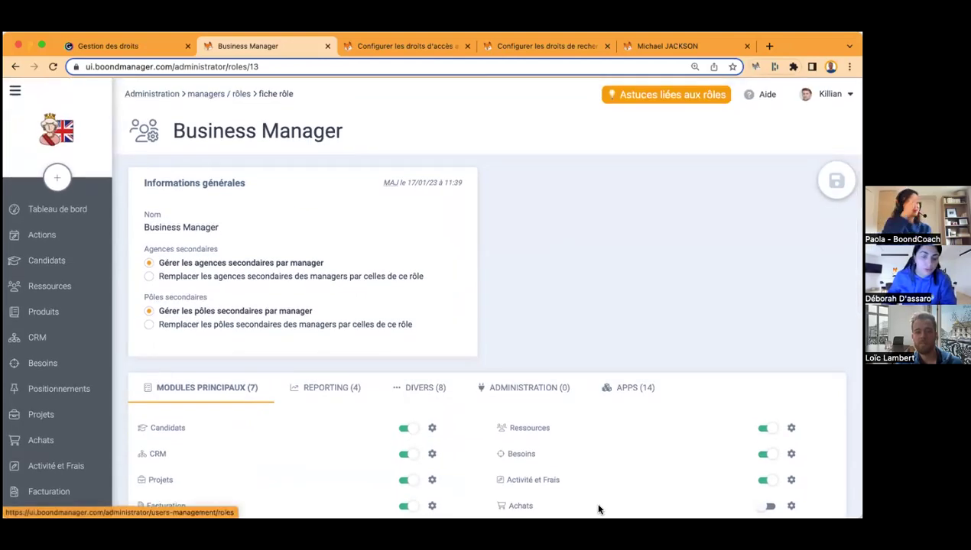
left_click(517, 388)
scroll(603, 315, "down", 5)
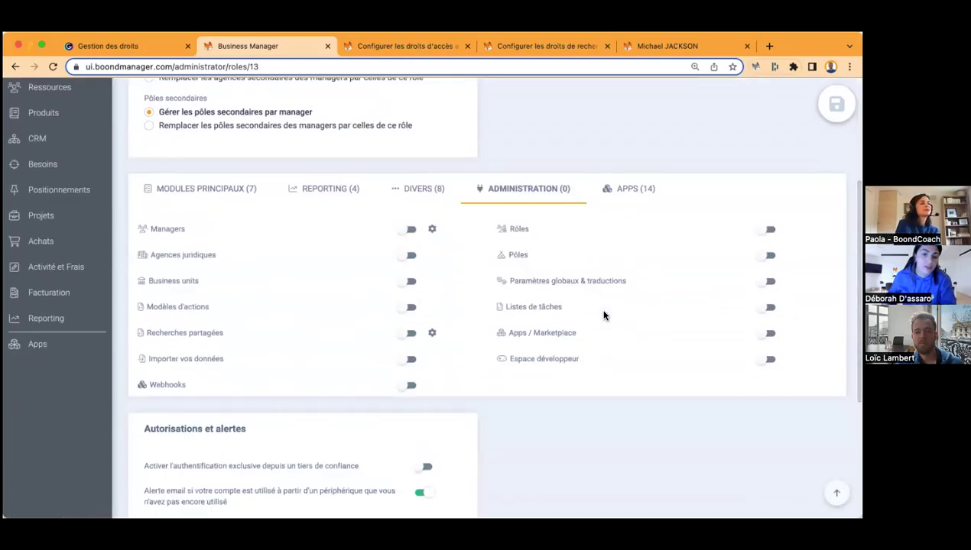
left_click(409, 229)
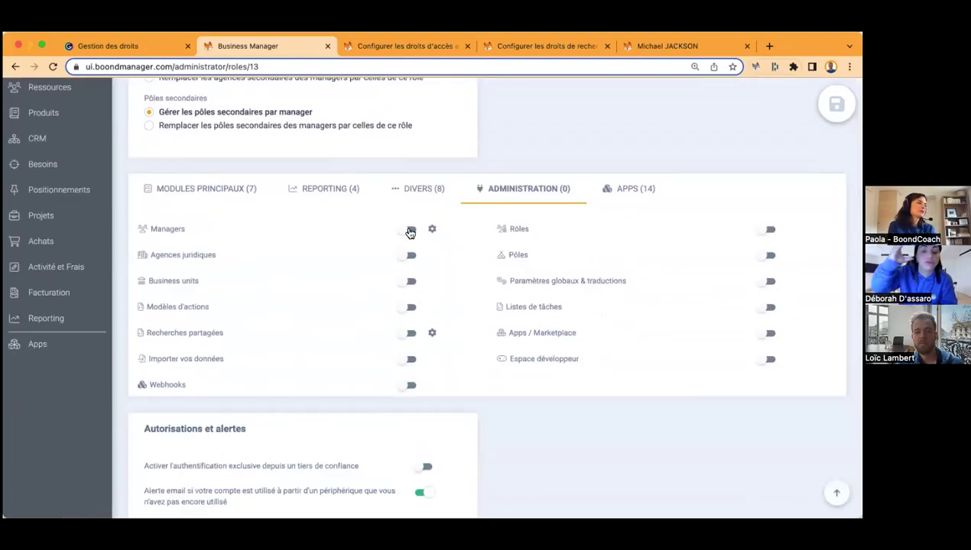
left_click(409, 230)
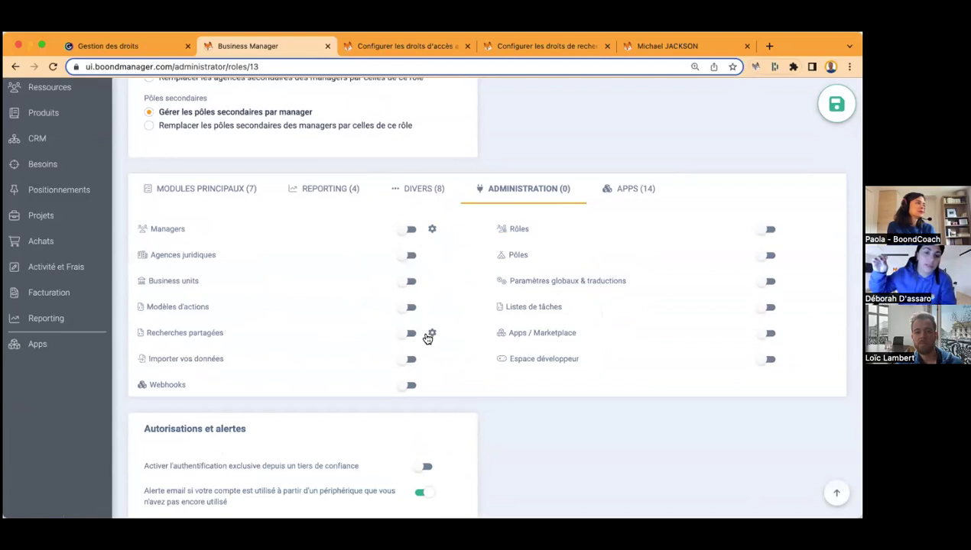
left_click(408, 231)
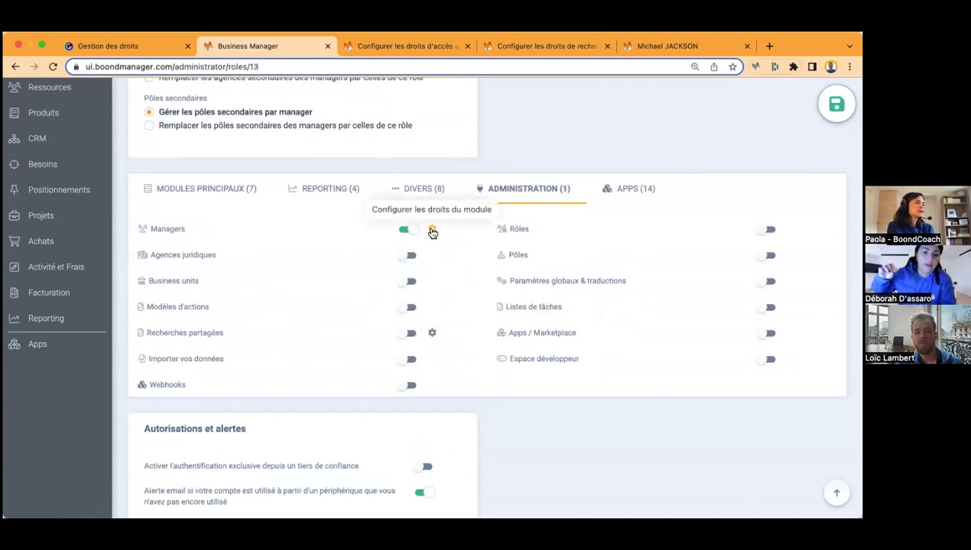
Review the Managers module's Recherche and Fiche rights, and enable Créer des fiches in its Divers rights.
left_click(431, 231)
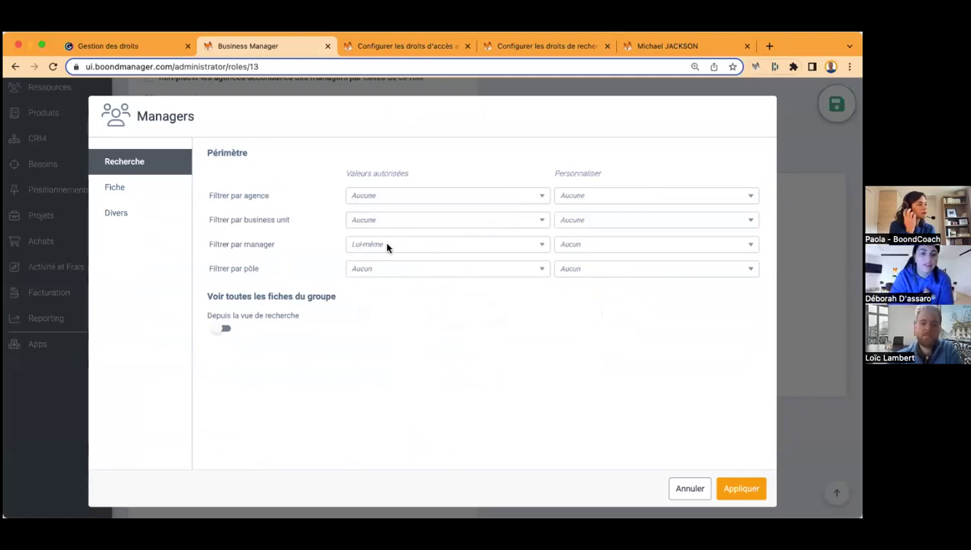
left_click(135, 197)
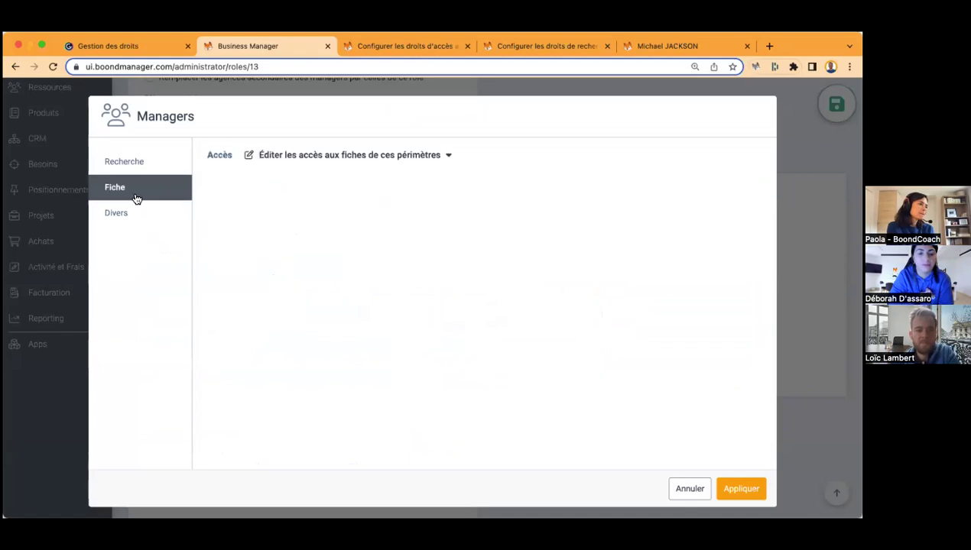
left_click(140, 165)
left_click(148, 221)
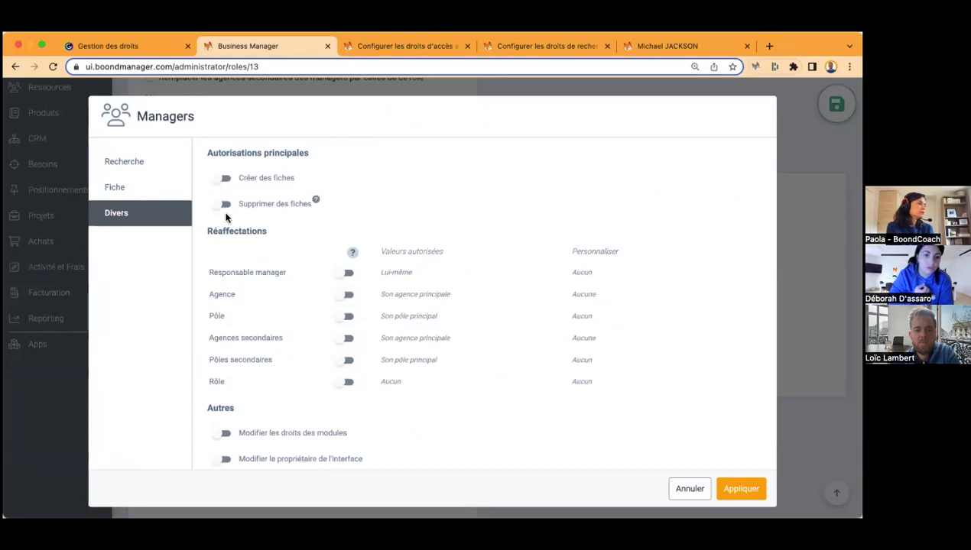
left_click(221, 181)
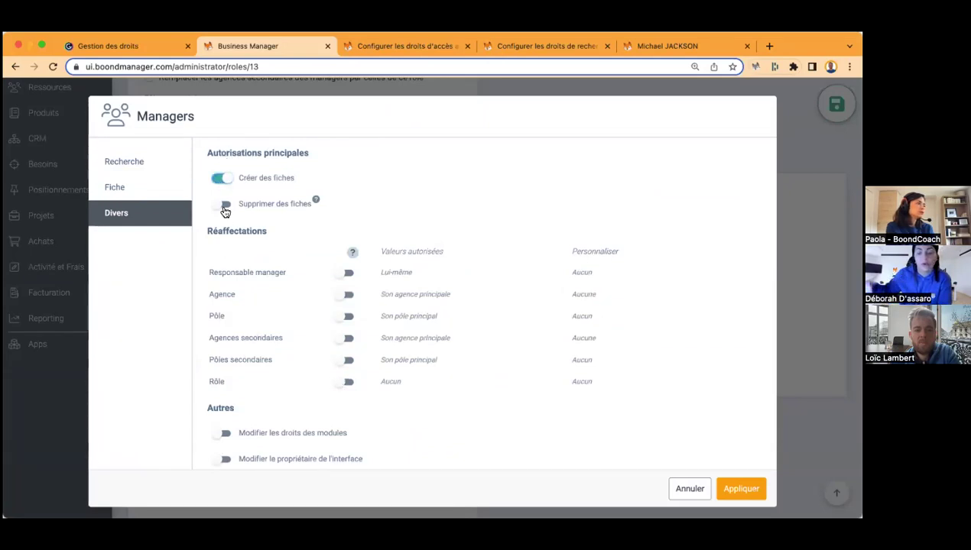
Enable the Rôle reassignment in the Managers module's Divers rights and check its authorised values.
scroll(272, 255, "down", 1)
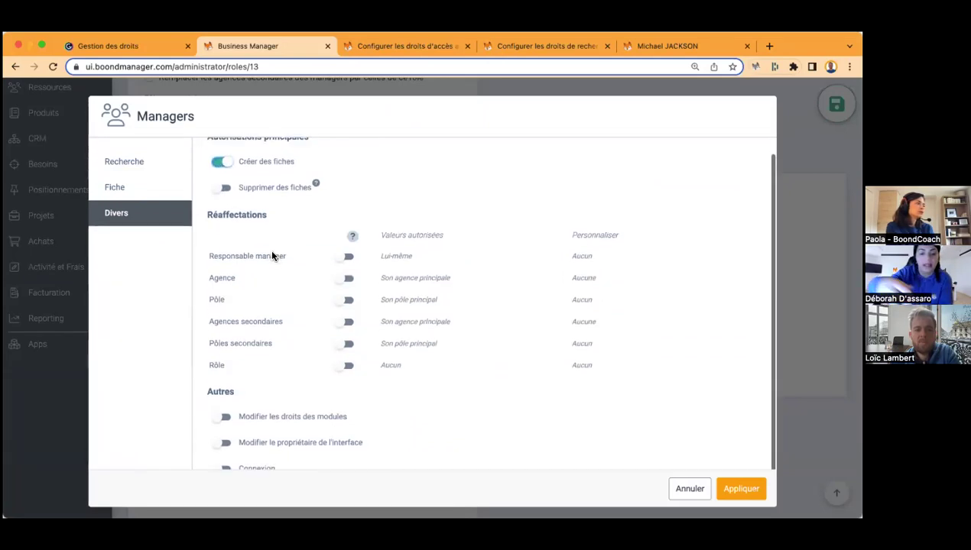
left_click(346, 365)
left_click(409, 368)
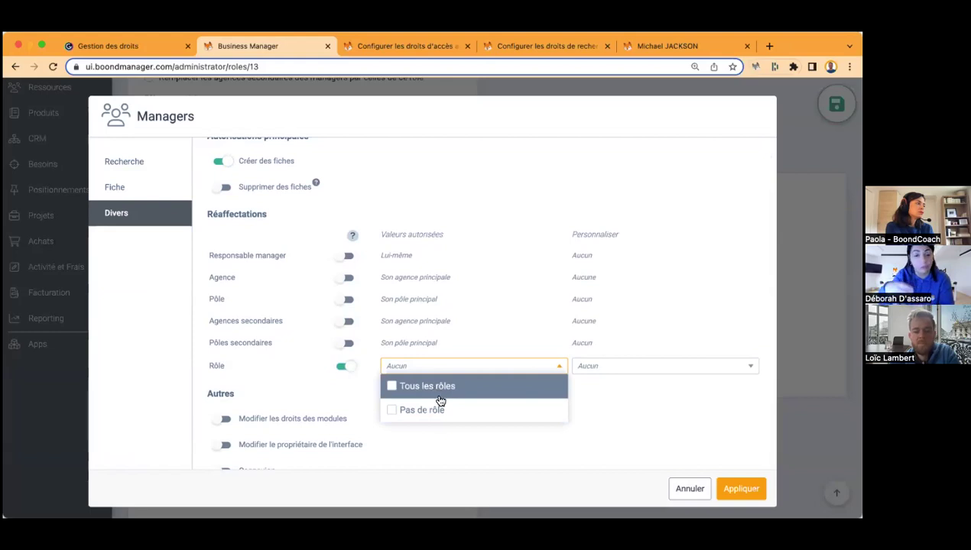
left_click(487, 370)
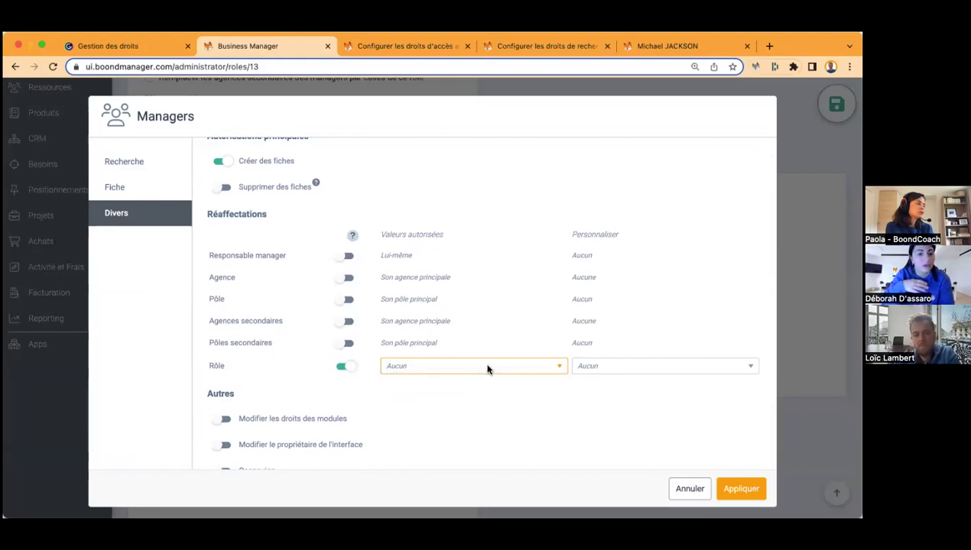
Customise the Rôle reassignment to allow Recruteur.se, Sales Recruter, Commerce / Recrutement and Business Manager, and apply the Managers rights.
left_click(612, 366)
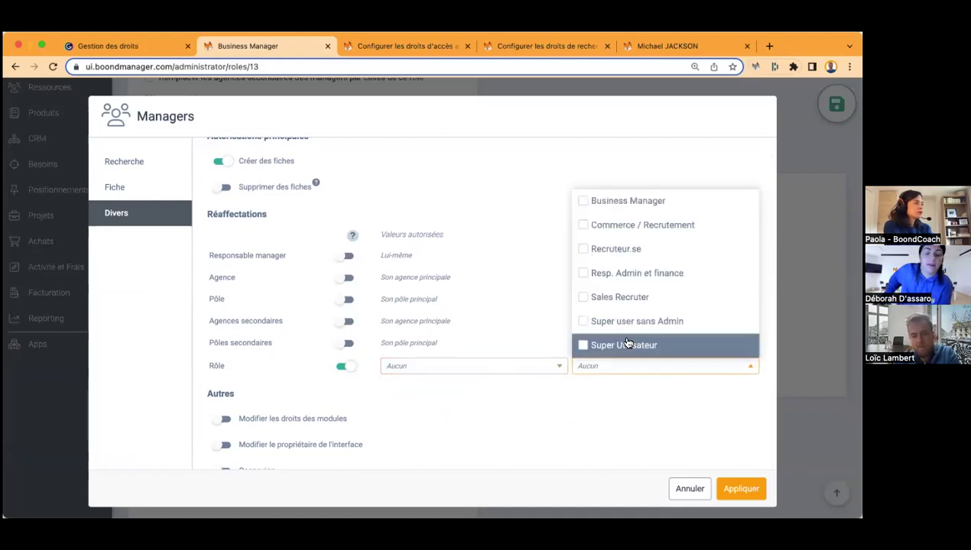
scroll(626, 343, "up", 1)
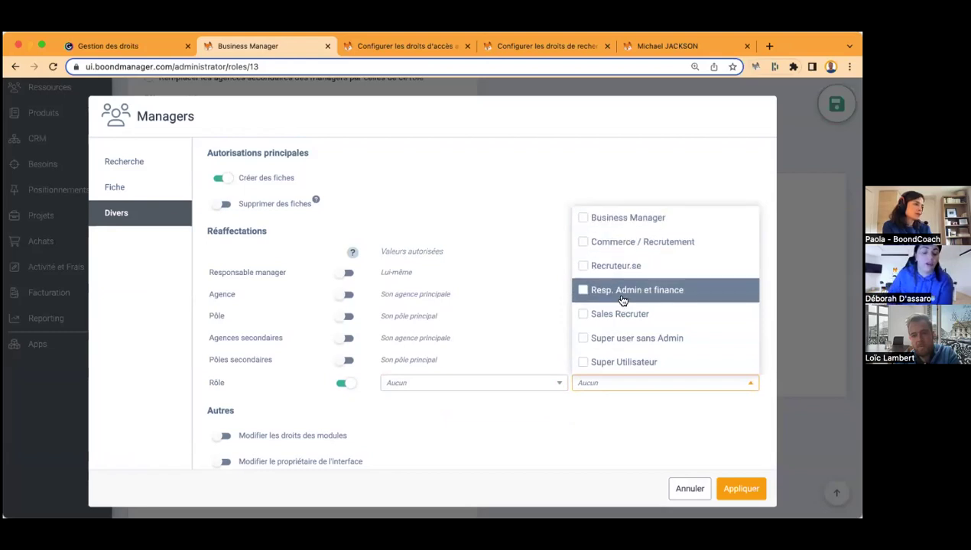
left_click(627, 266)
left_click(628, 315)
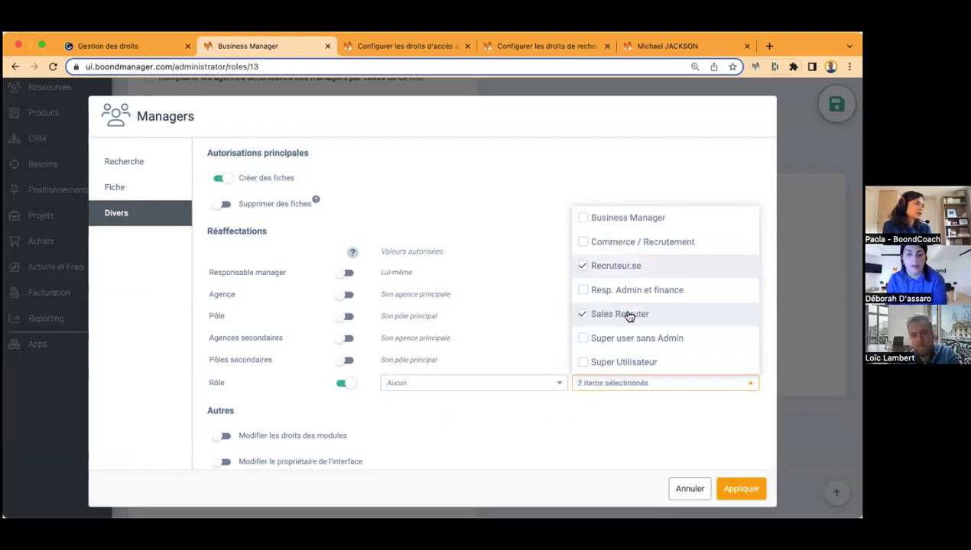
left_click(627, 242)
left_click(629, 223)
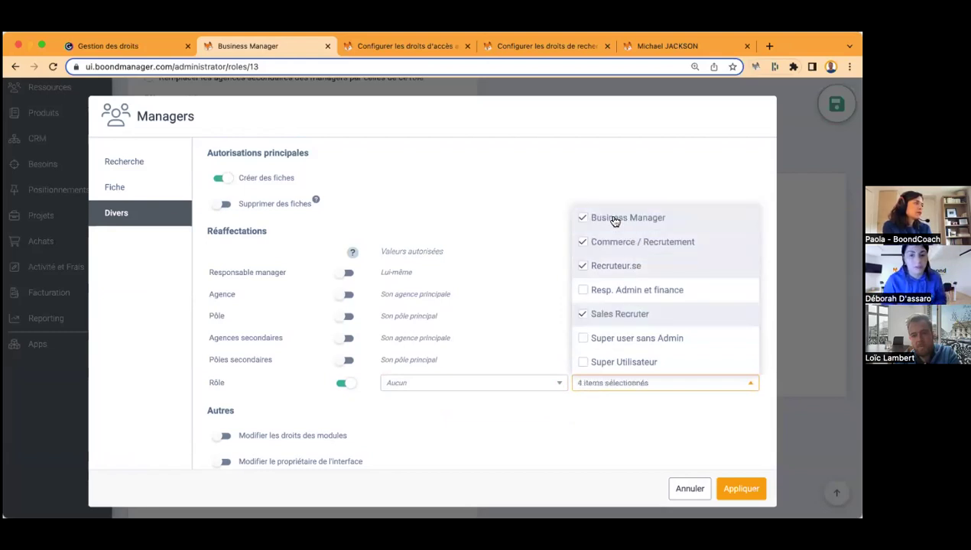
left_click(573, 187)
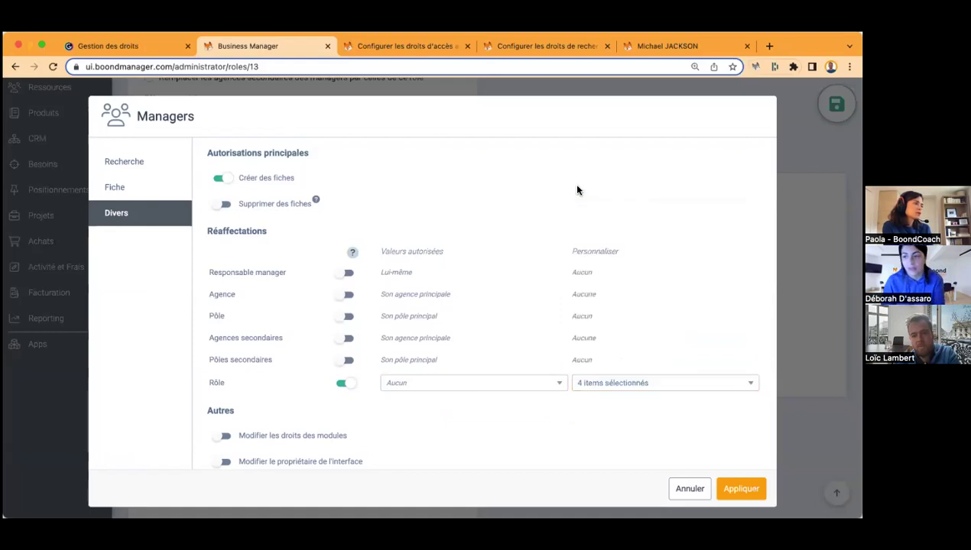
left_click(640, 390)
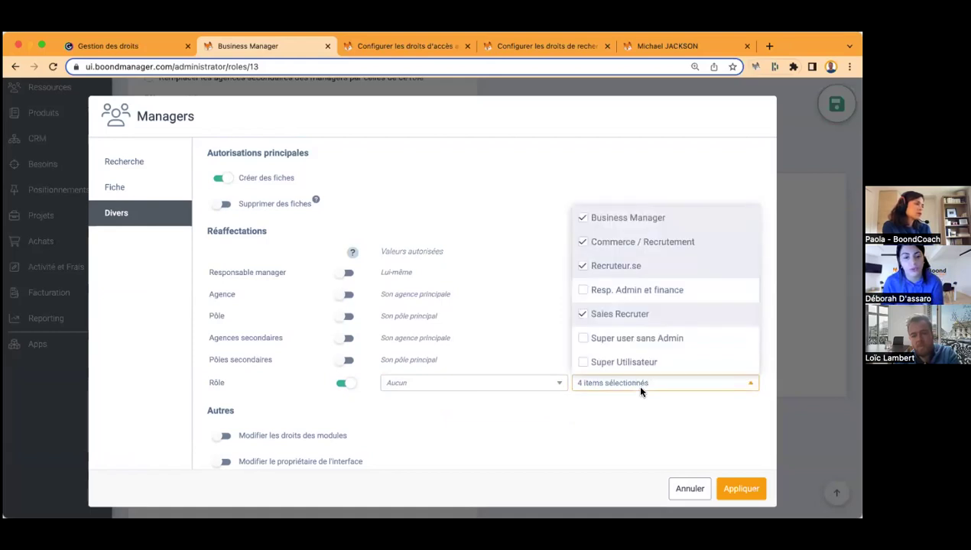
left_click(640, 390)
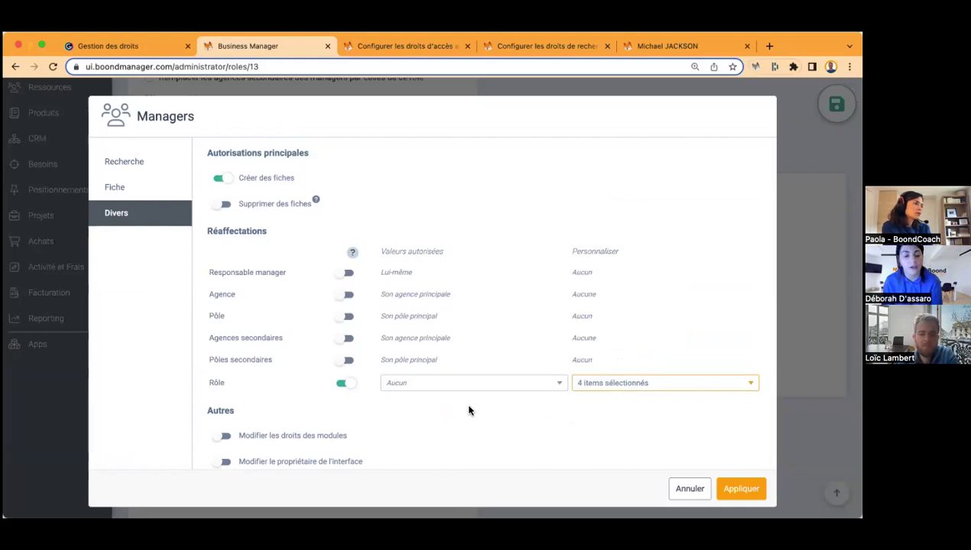
left_click(725, 493)
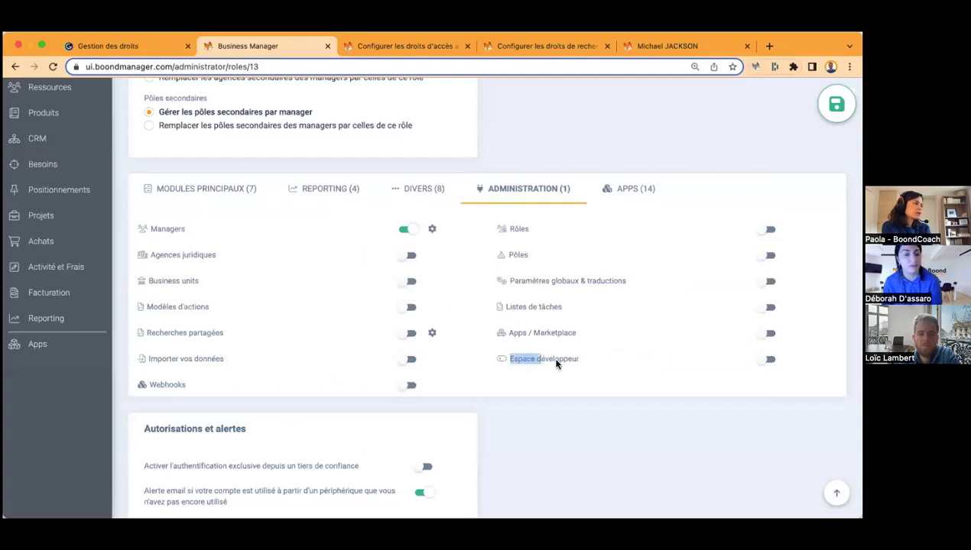
Enable Espace développeur, Webhooks, Modèles d'actions and Listes de tâches among the role's administration rights.
left_click(766, 359)
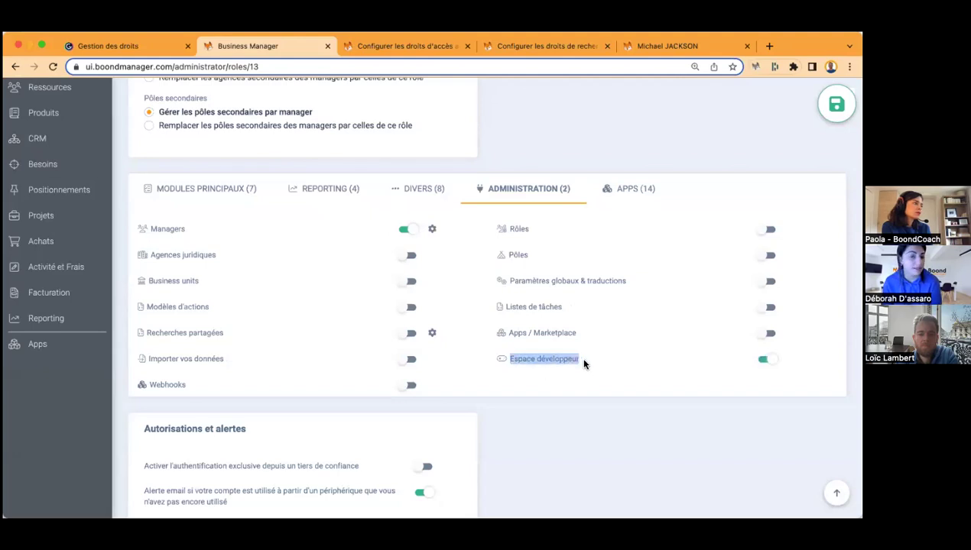
left_click(409, 386)
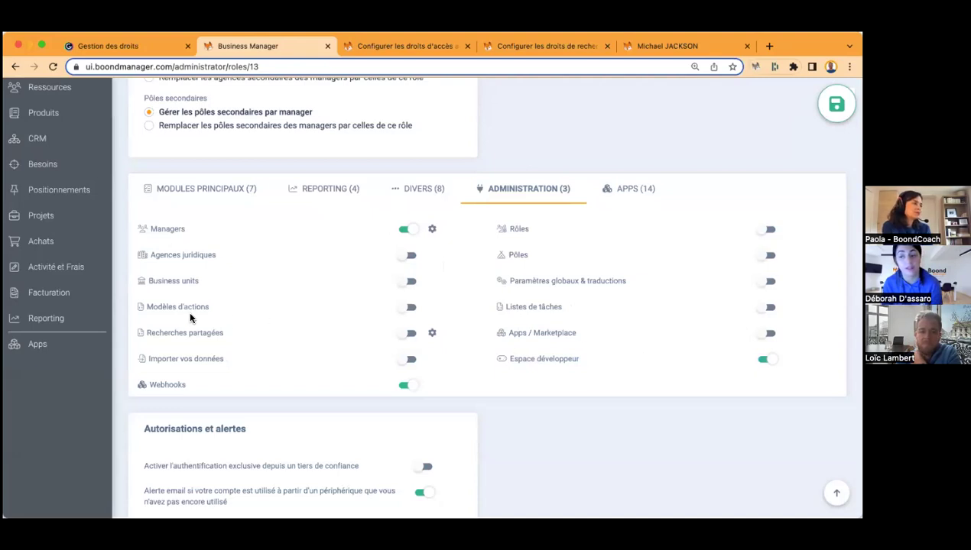
left_click(408, 307)
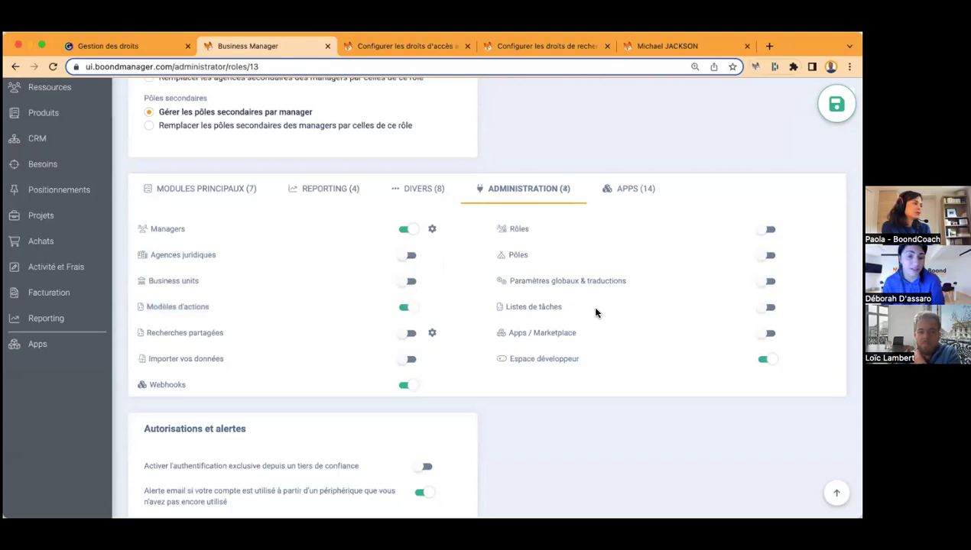
left_click_drag(569, 306, 507, 313)
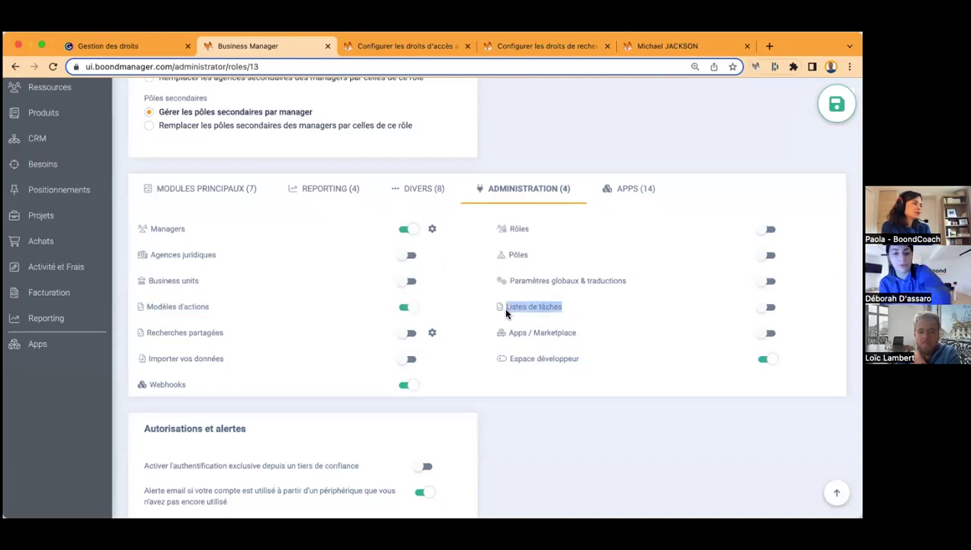
left_click(728, 285)
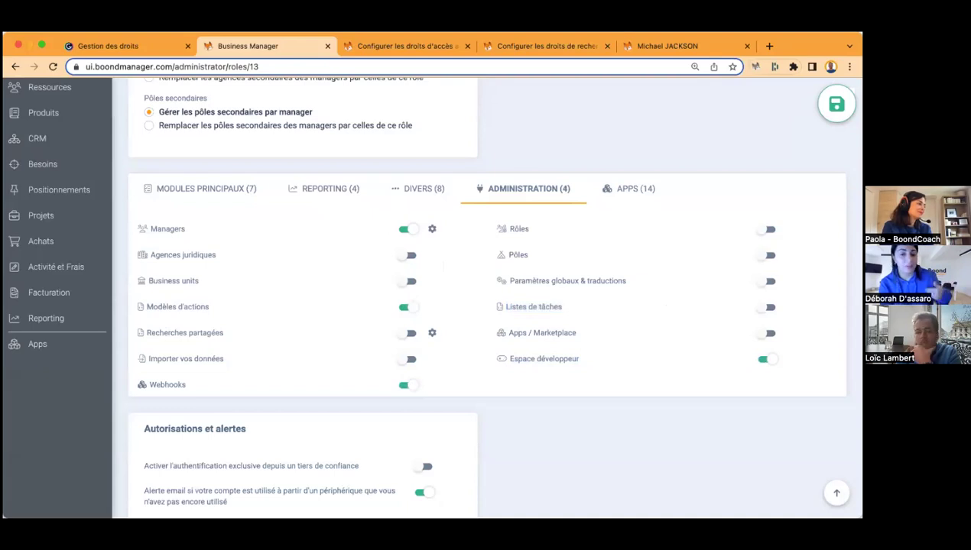
left_click(766, 307)
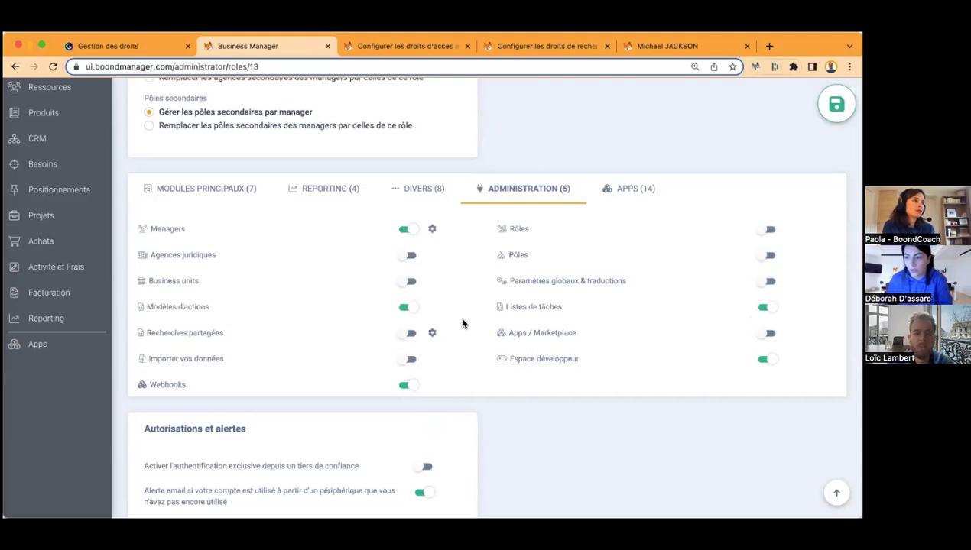
Examine the agency and business unit perimeter filters in the Managers module's Recherche rights.
left_click(431, 230)
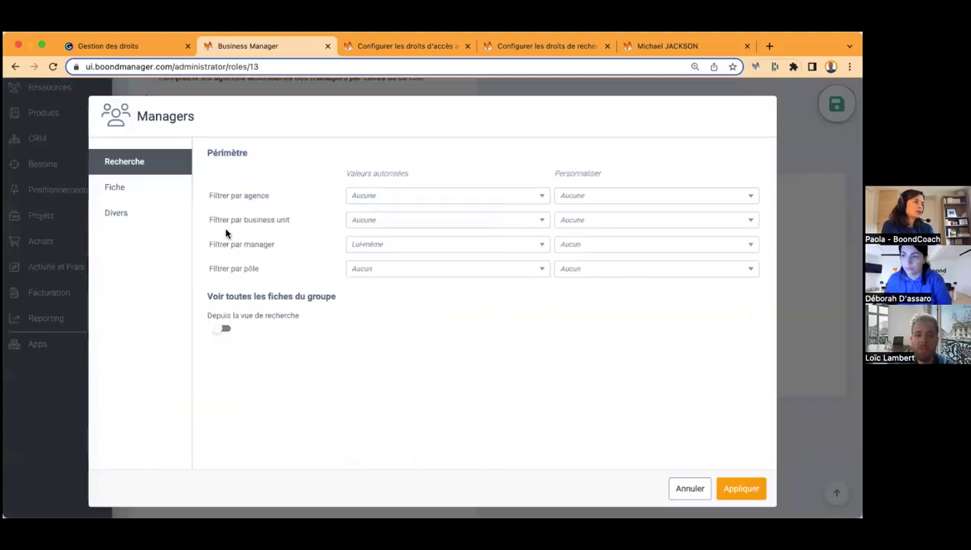
left_click(118, 214)
left_click(120, 170)
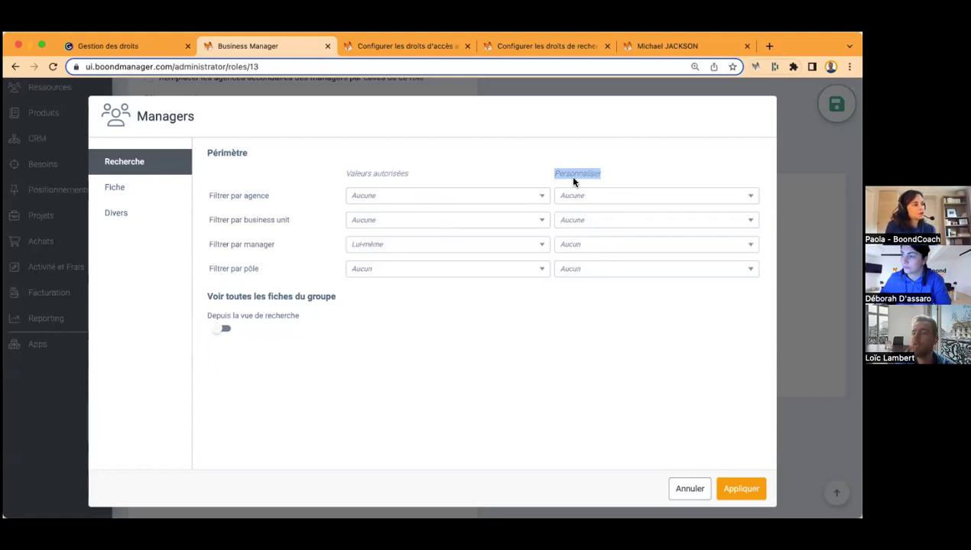
left_click(430, 204)
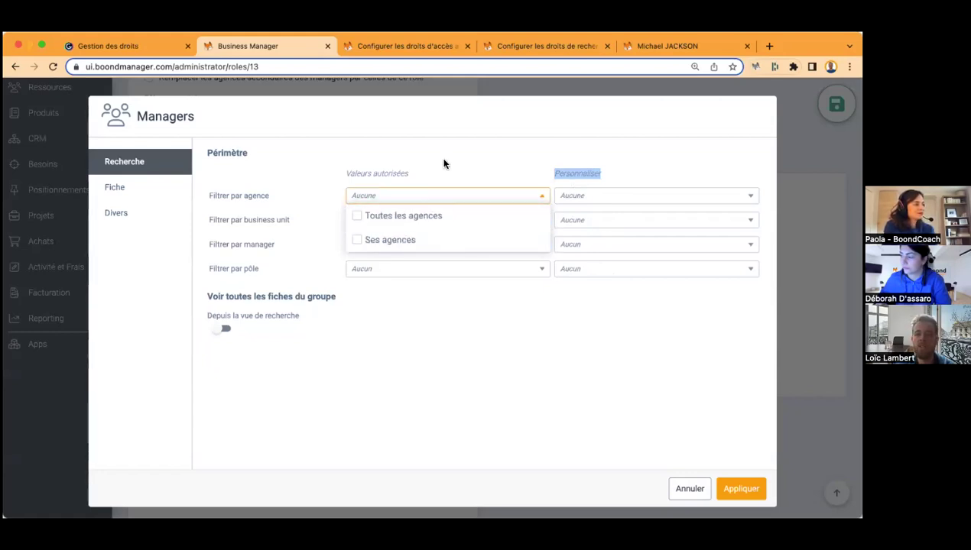
left_click(444, 164)
left_click(408, 221)
left_click(424, 185)
Enable the Responsable manager reassignment in the Divers rights and add one specific manager as its custom value.
left_click(118, 213)
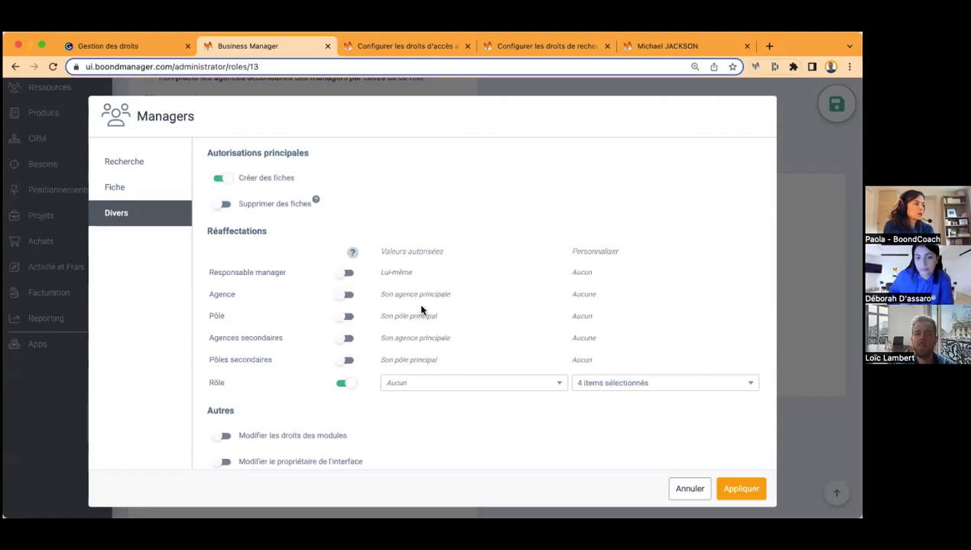
left_click(347, 278)
left_click(463, 275)
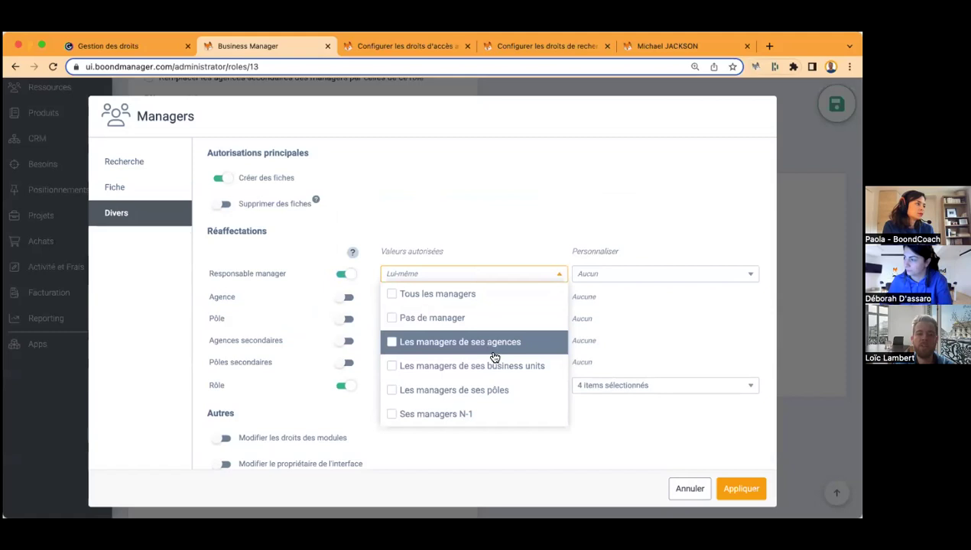
left_click(607, 273)
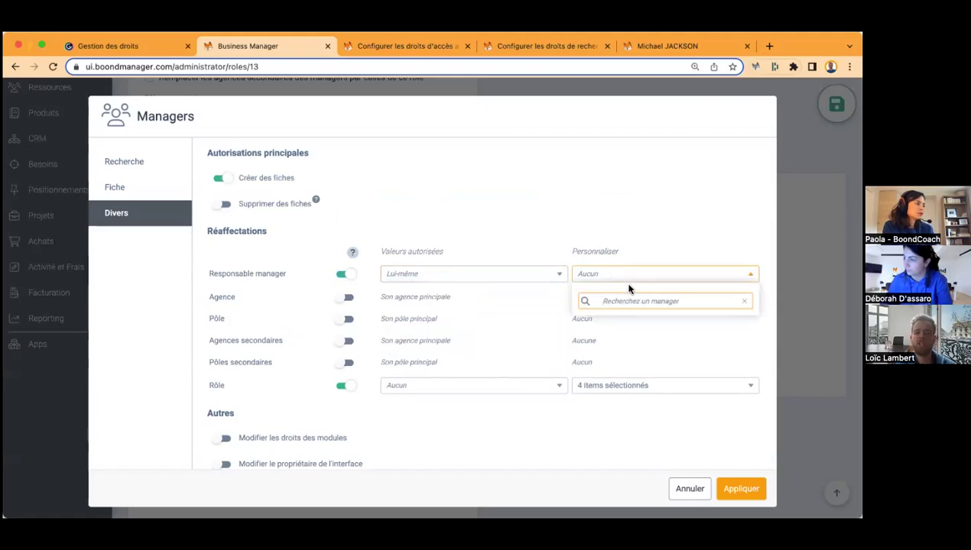
type("james")
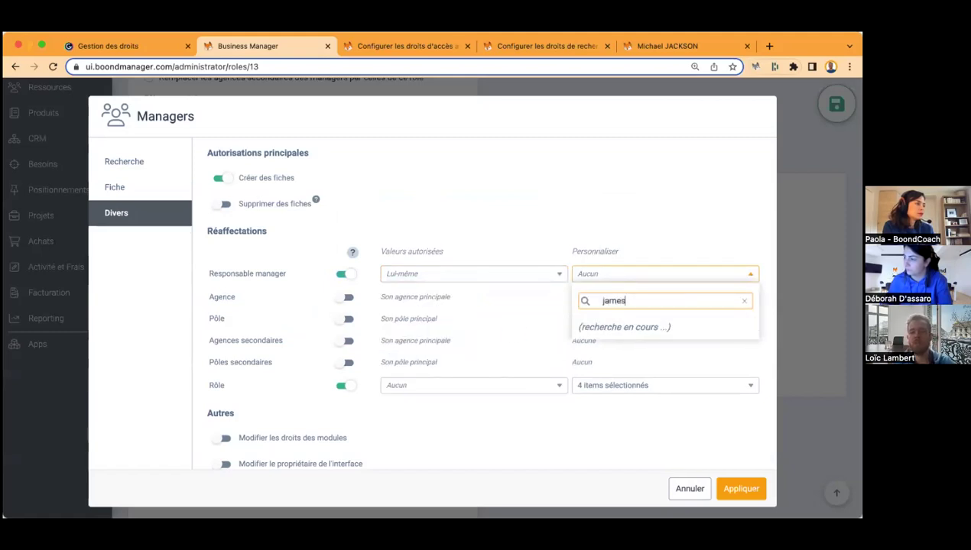
left_click(610, 327)
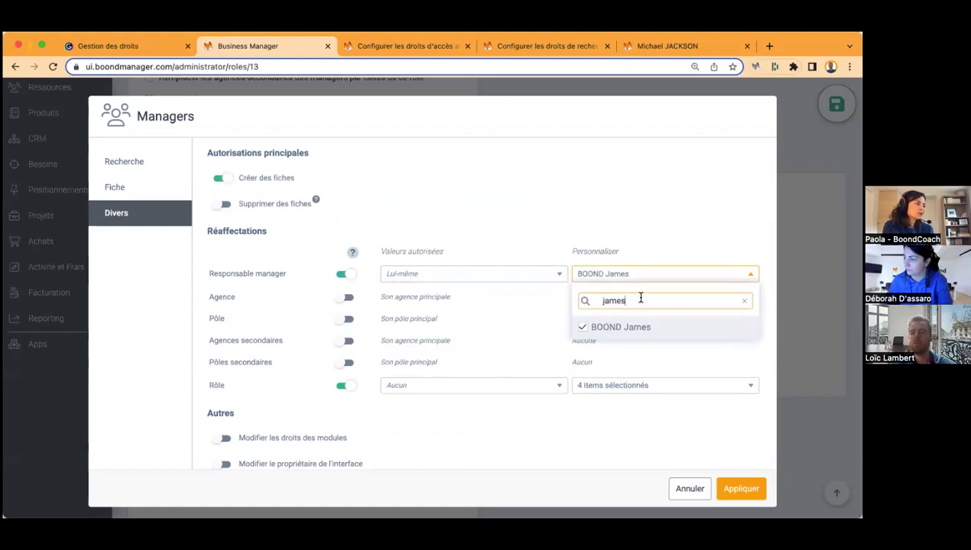
left_click(744, 302)
left_click(451, 422)
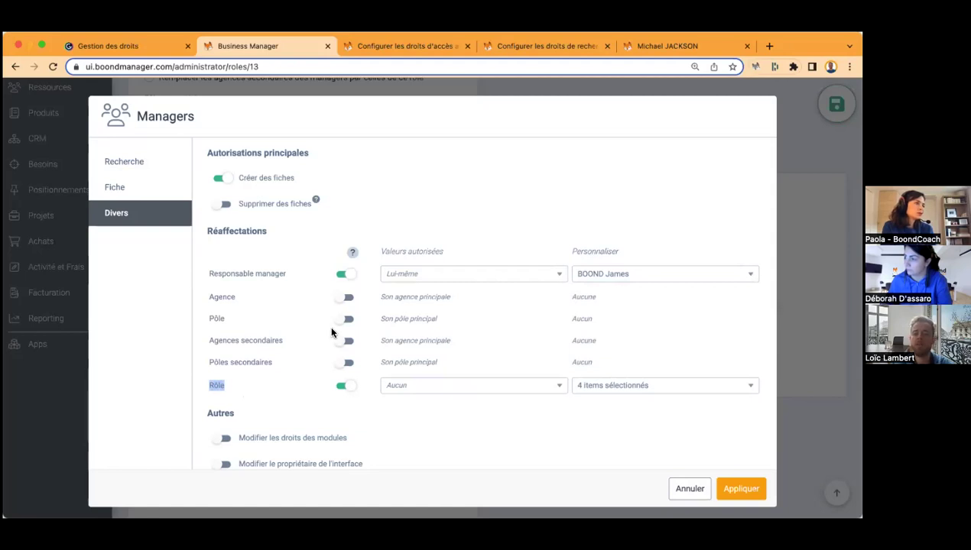
Switch the Responsable manager reassignment off and back on, and enable the Agence and Pôle reassignments.
left_click(343, 274)
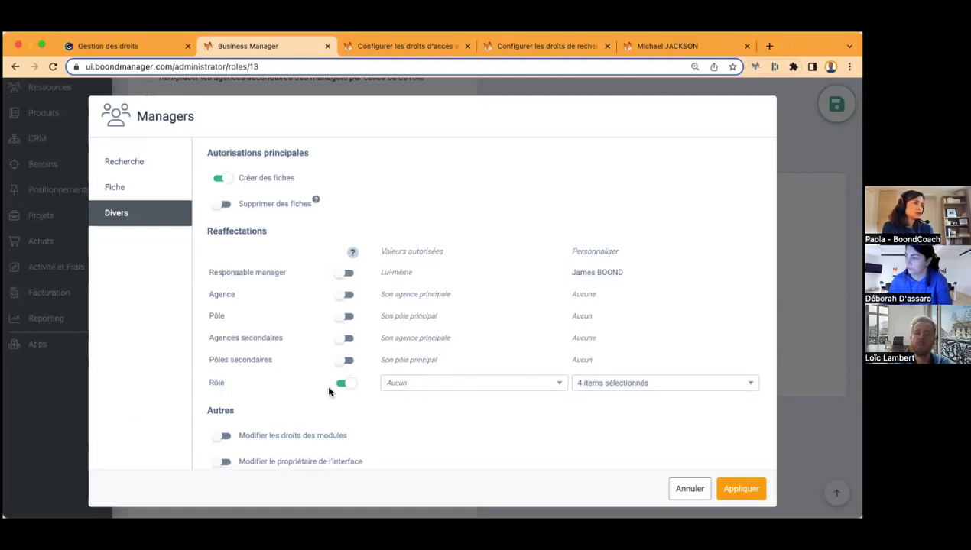
left_click(437, 382)
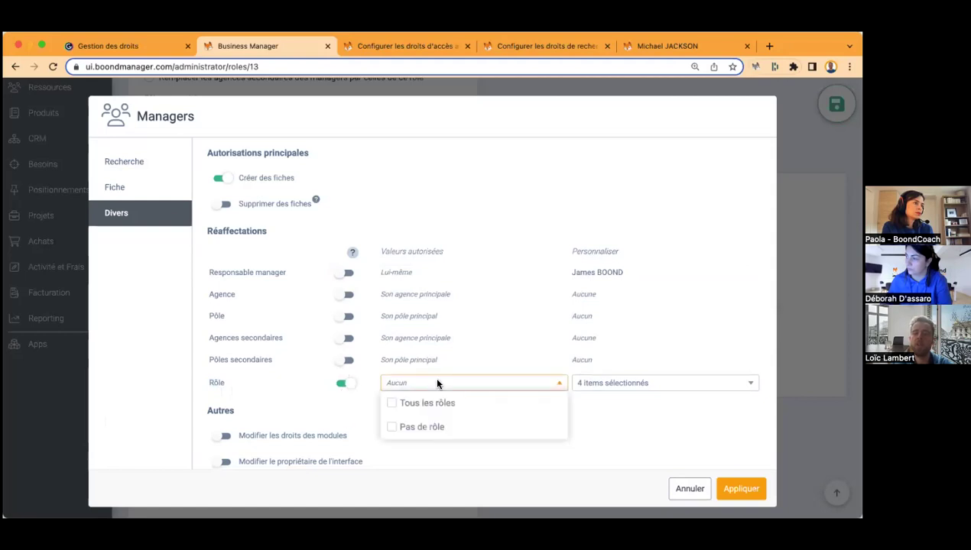
left_click(344, 274)
left_click(345, 298)
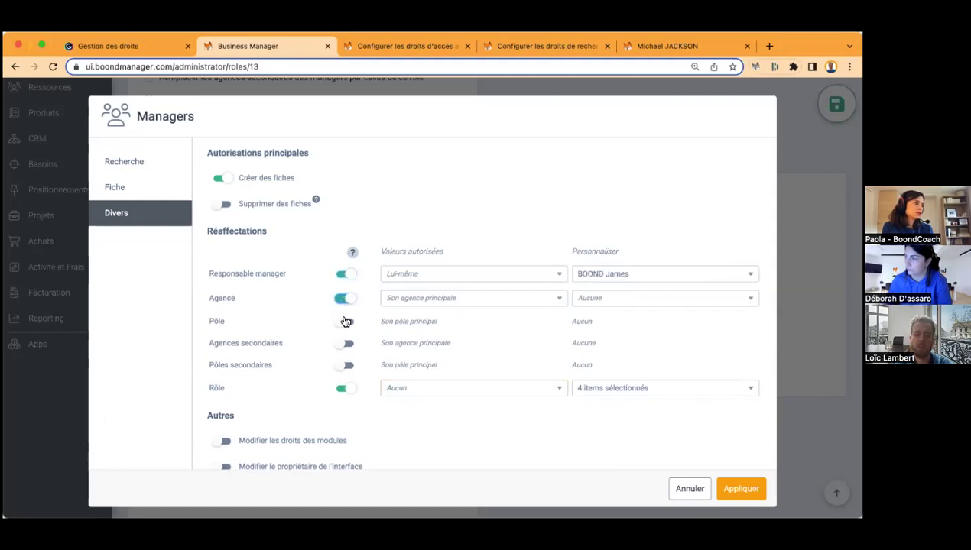
left_click(344, 322)
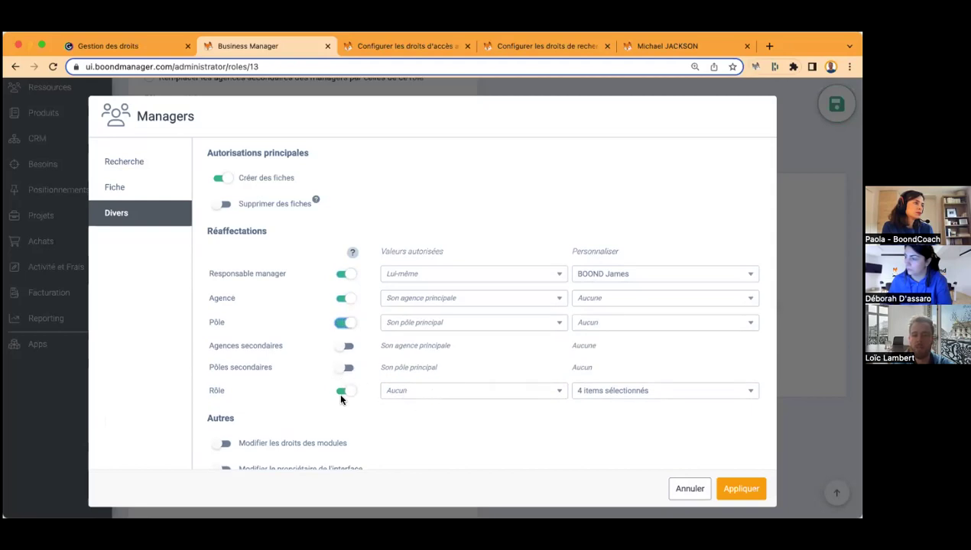
Examine the Tous les rôles and Pas de rôle options among the Rôle reassignment's authorised values.
double_click(211, 390)
left_click(419, 390)
left_click(493, 418)
left_click(484, 420)
left_click(474, 438)
left_click(473, 437)
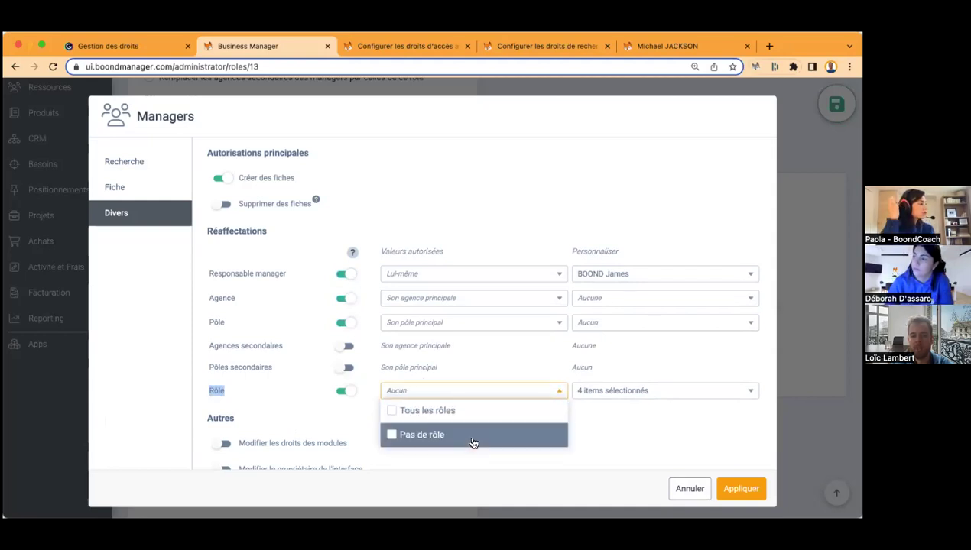
left_click(432, 435)
left_click(433, 435)
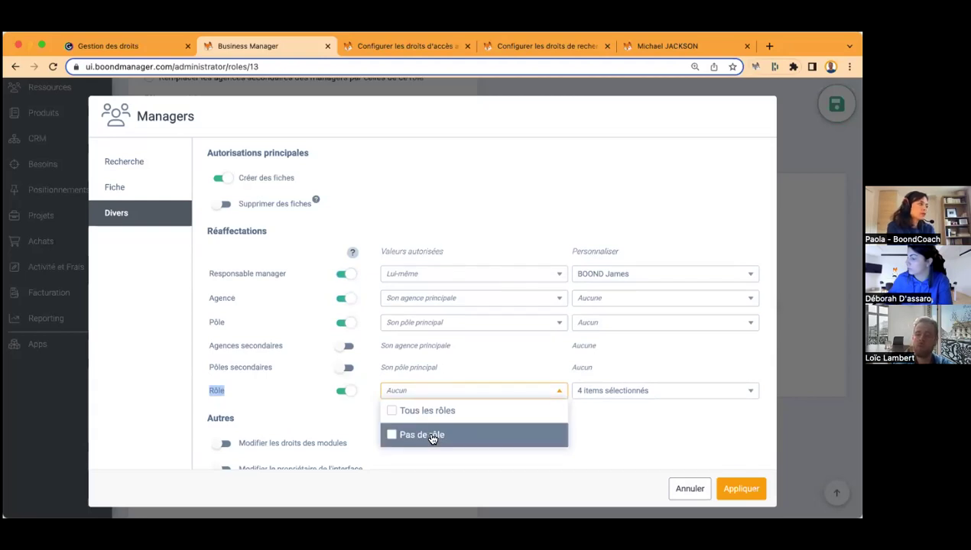
left_click(593, 423)
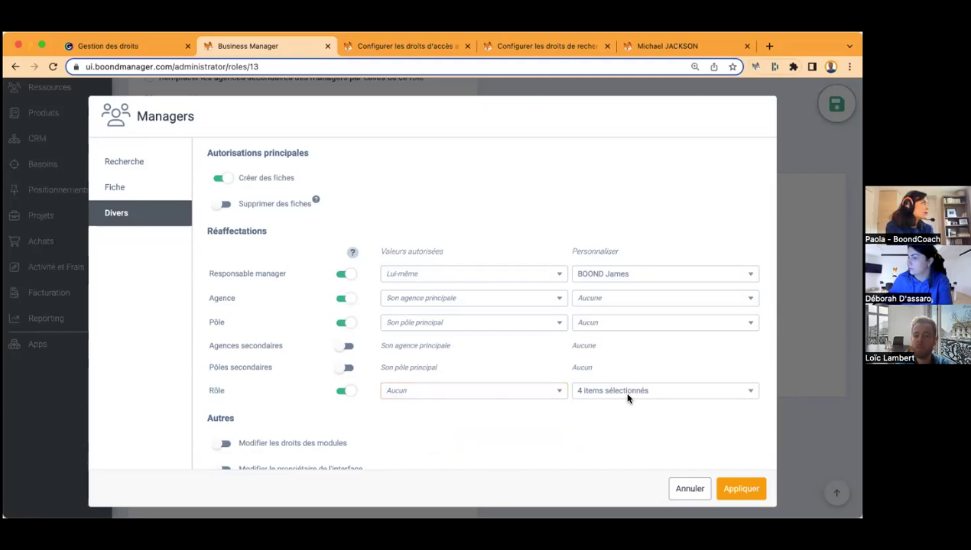
Review which roles are selected and excluded in the Rôle reassignment's custom values.
left_click(626, 391)
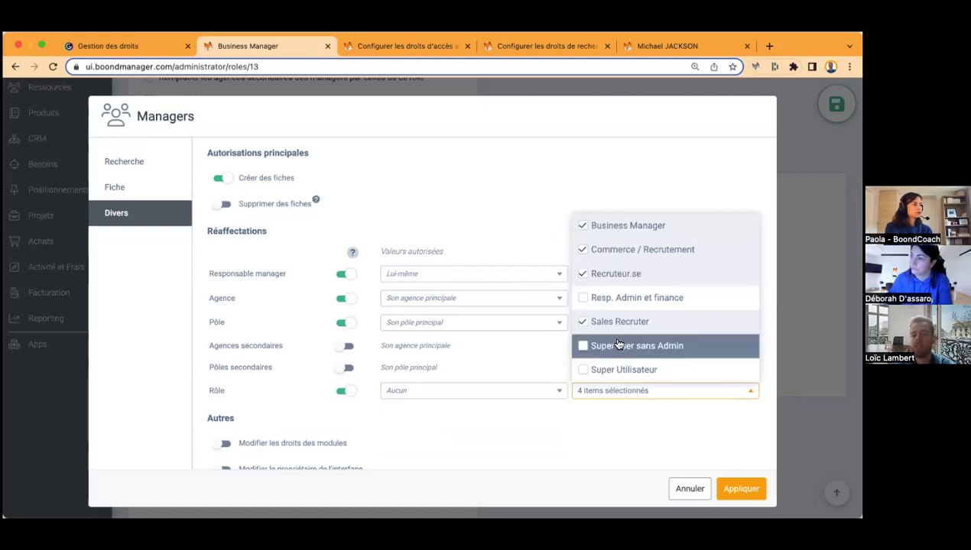
left_click(623, 438)
left_click(617, 387)
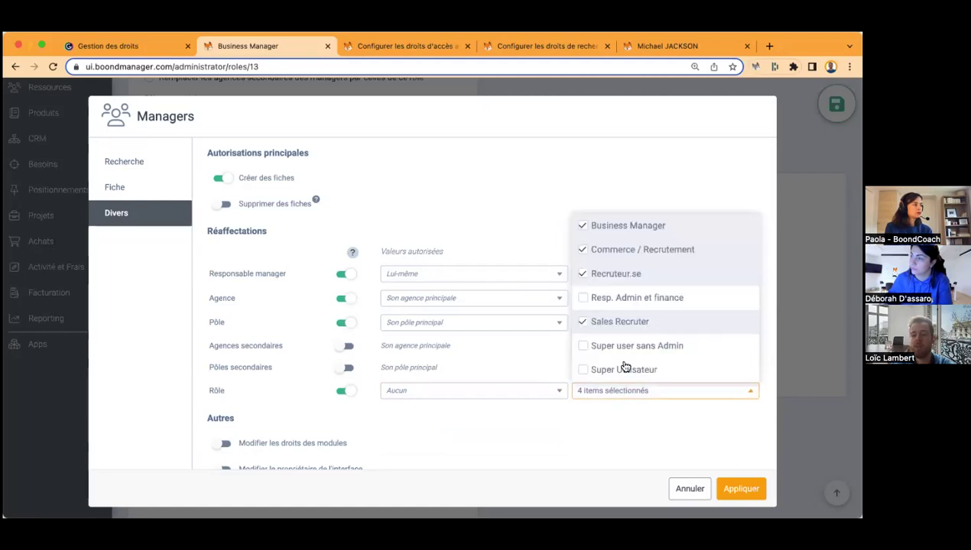
Check the Managers Fiche access scope for the manager and N-1 as responsable manager, and cancel the Managers rights edit.
left_click(601, 447)
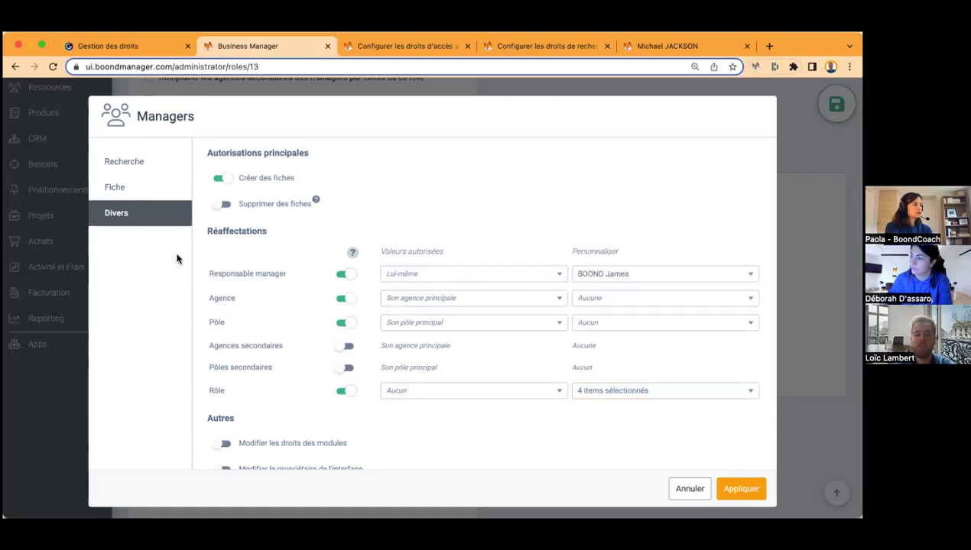
left_click(122, 188)
left_click(308, 155)
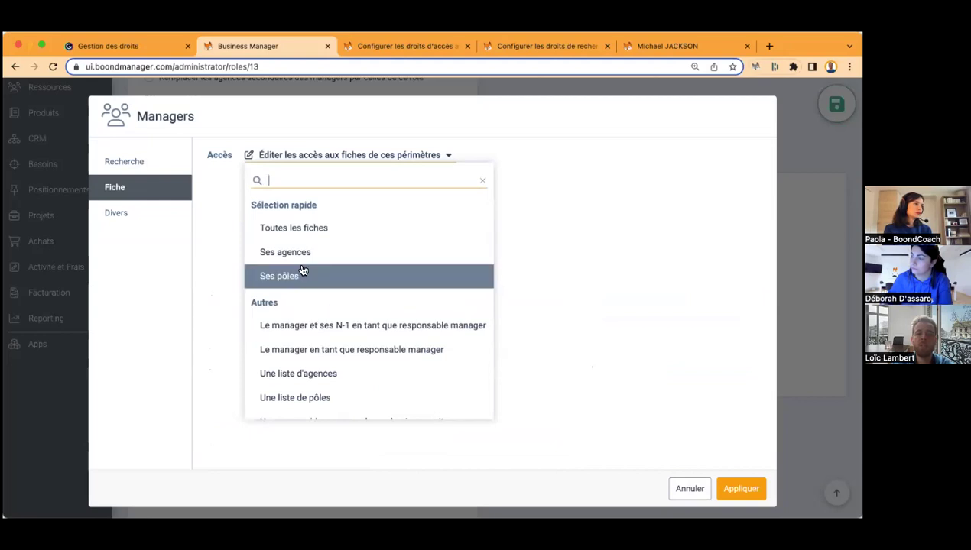
left_click(390, 327)
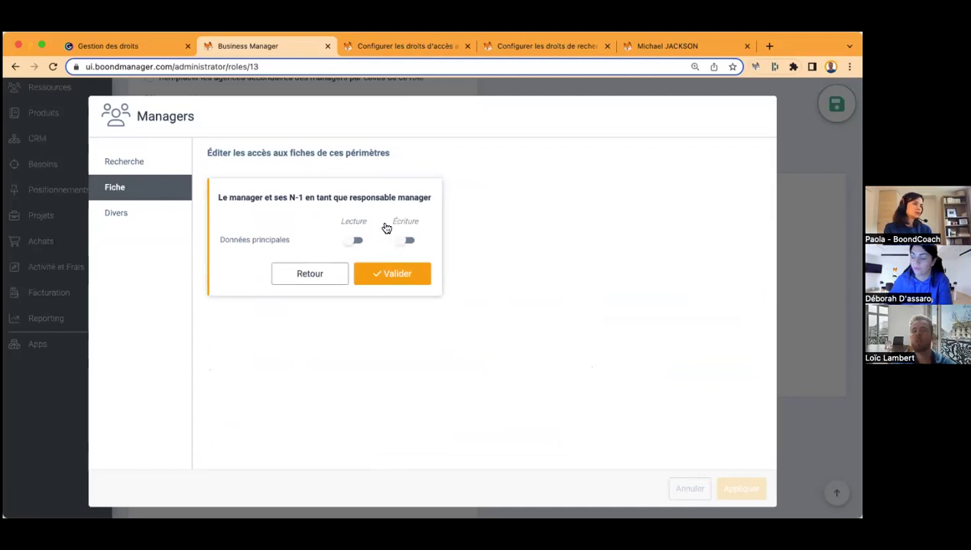
left_click(295, 278)
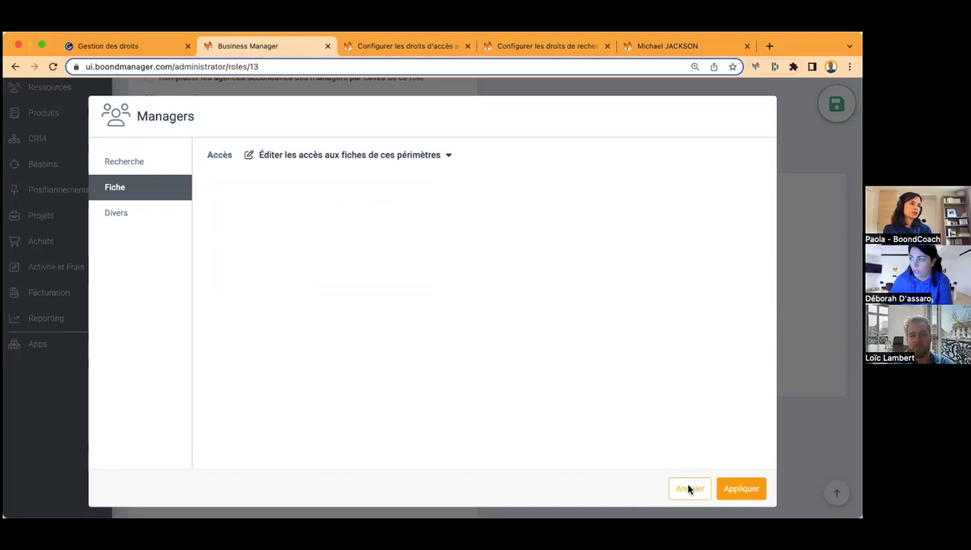
left_click(688, 489)
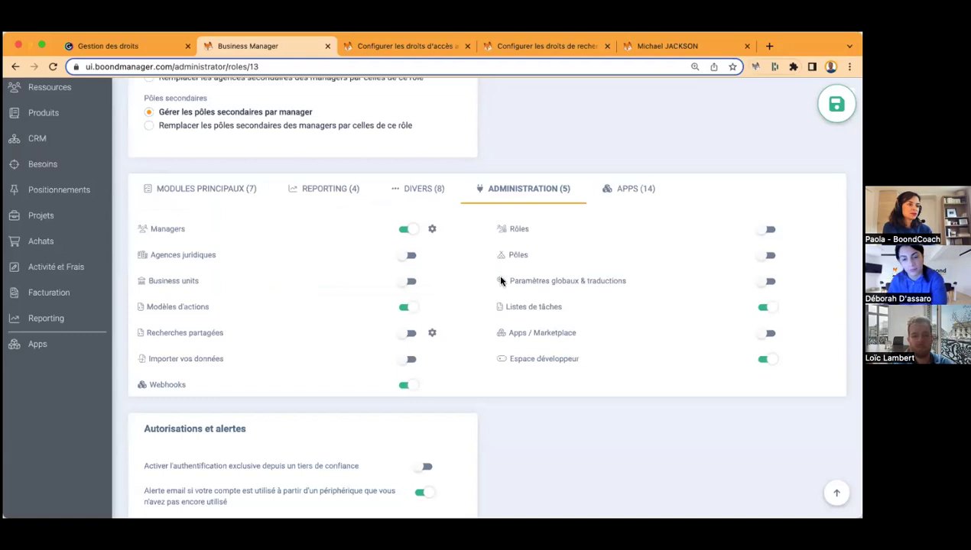
Leave the Business Manager role without saving and open the Responsable RH manager's record from the managers list.
scroll(497, 244, "up", 5)
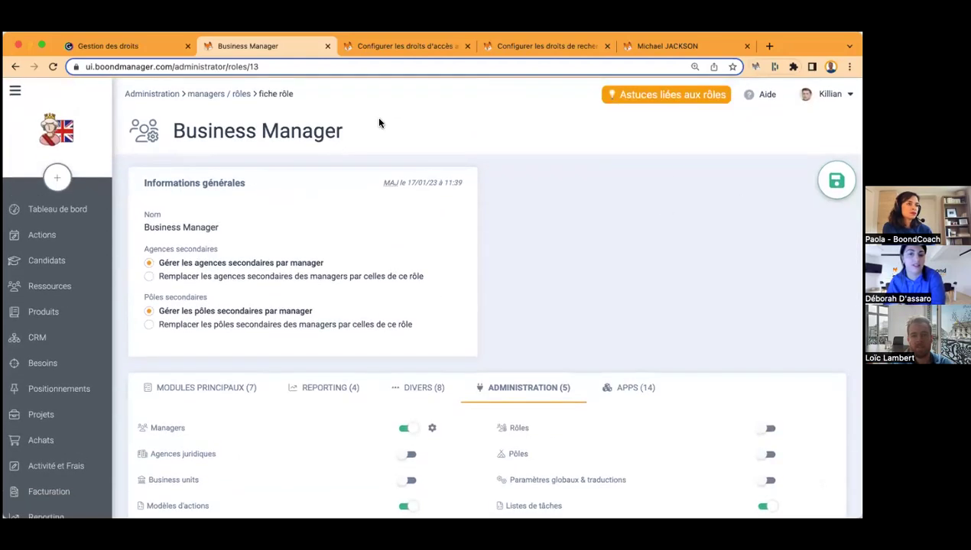
left_click(222, 94)
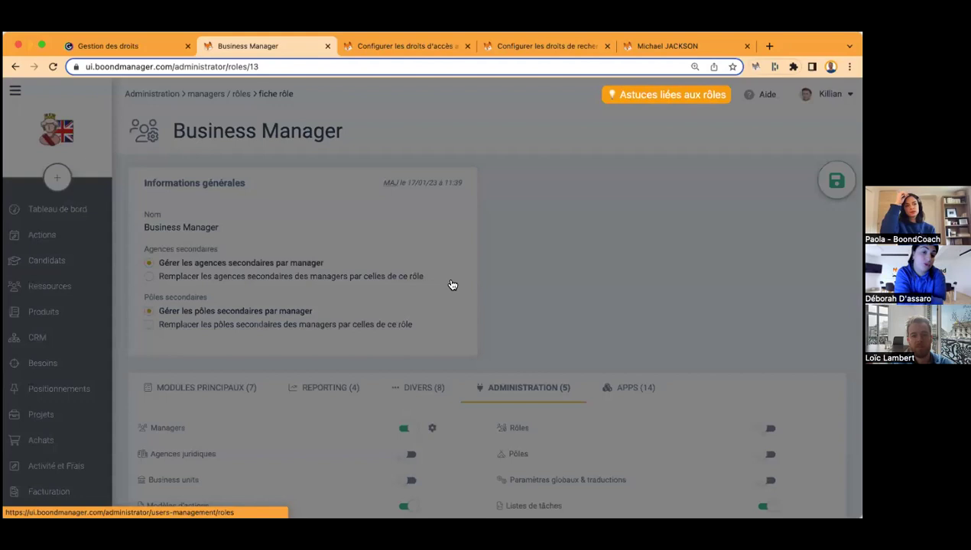
left_click(450, 276)
left_click(162, 168)
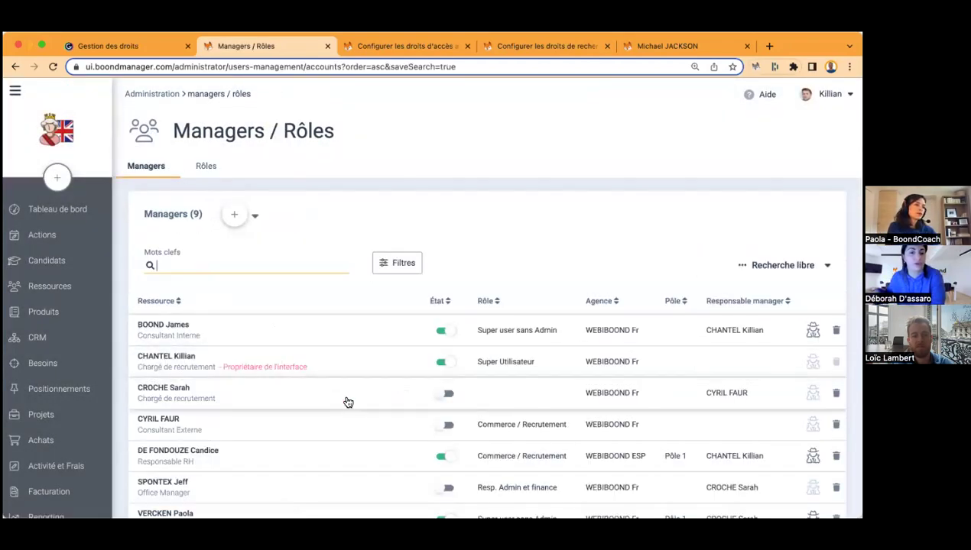
left_click(353, 454)
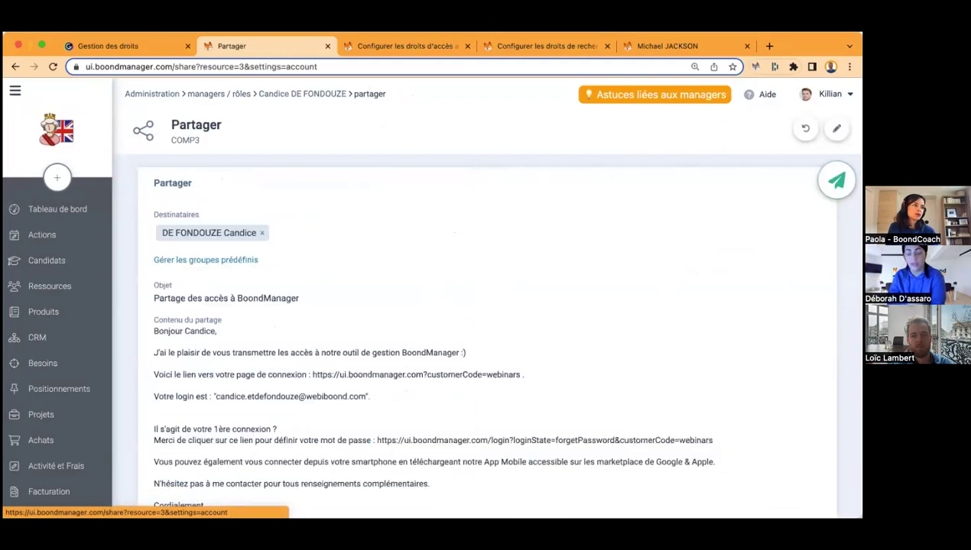
Review the prepared access-sharing message for the Responsable RH manager and return to the manager's record.
scroll(460, 290, "down", 1)
scroll(459, 290, "down", 1)
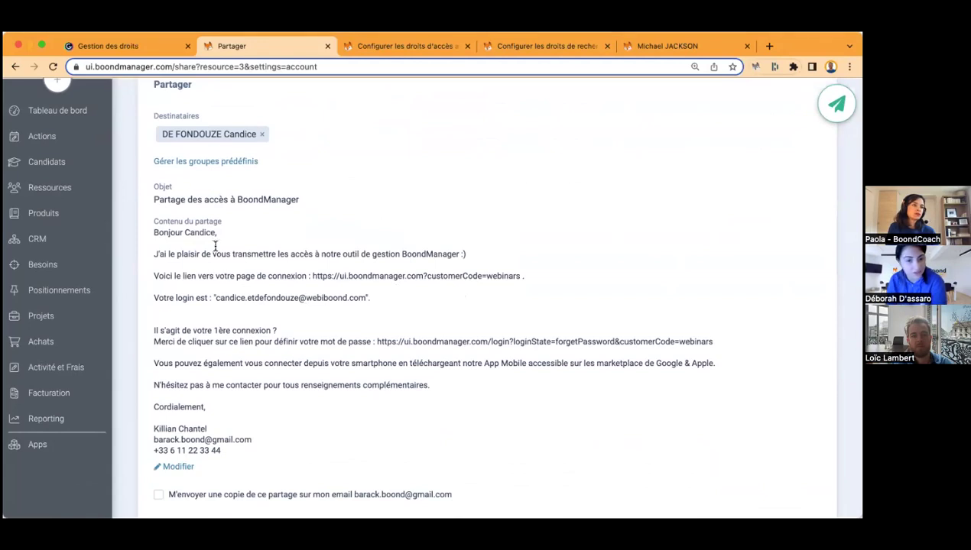
scroll(296, 244, "up", 2)
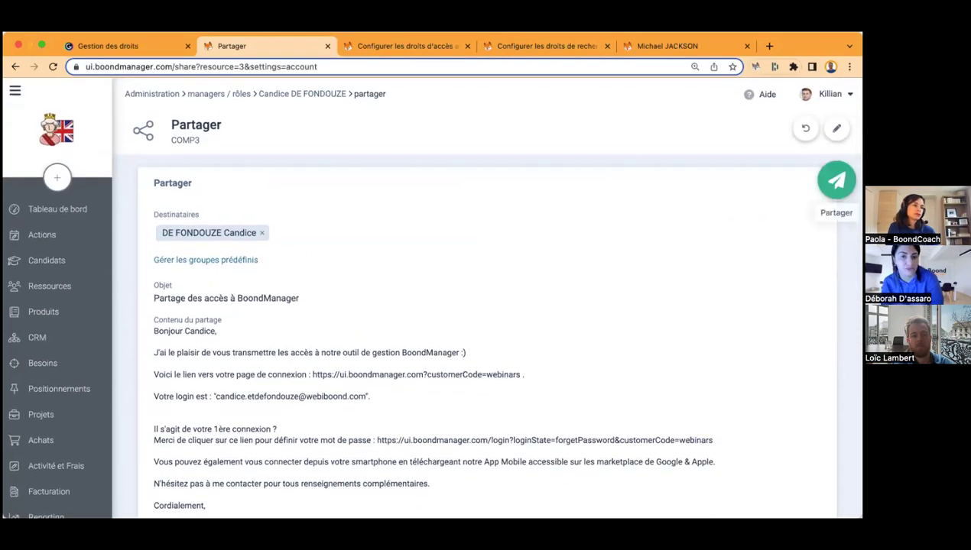
scroll(620, 225, "down", 2)
scroll(621, 225, "up", 2)
scroll(621, 225, "left", 5)
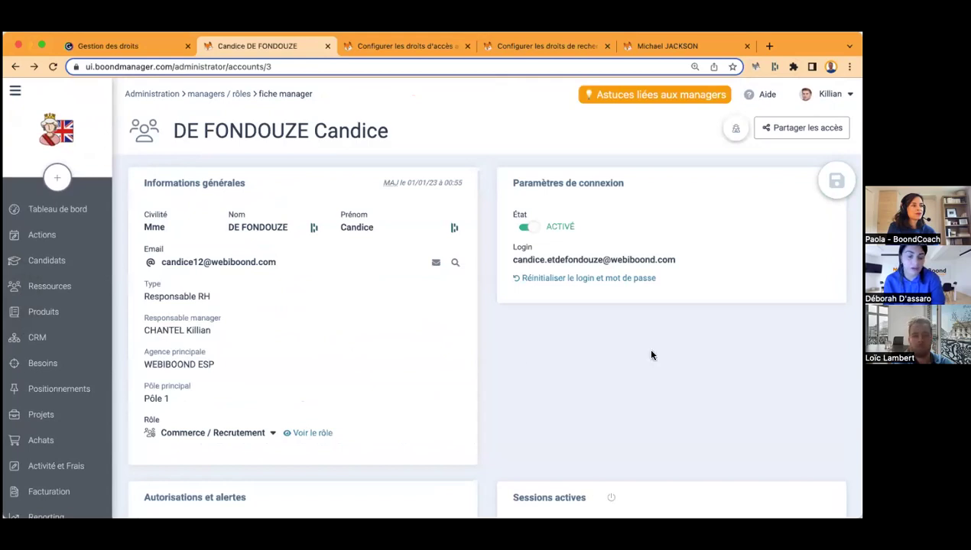
Examine the roles that can be assigned to this manager, along with the record's authorisations and active sessions.
left_click(259, 438)
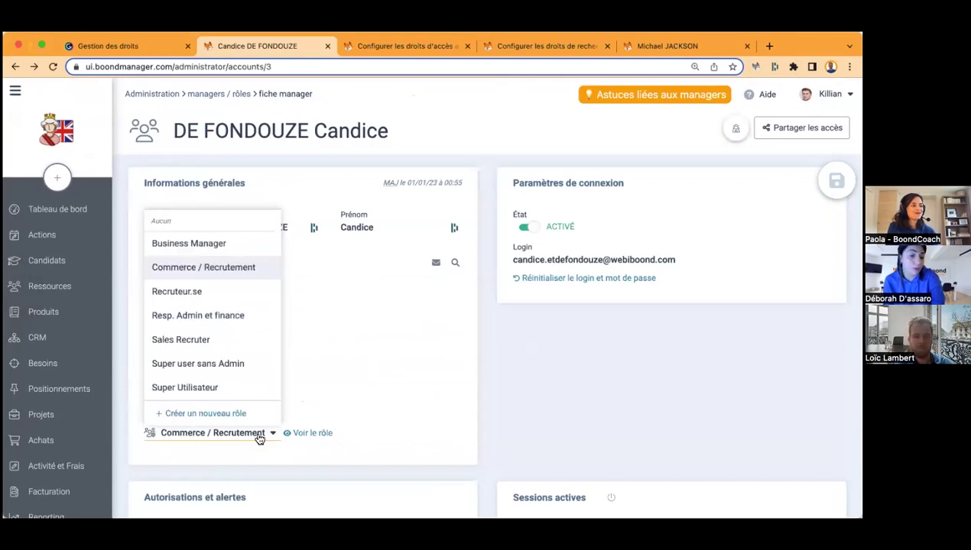
left_click(494, 426)
scroll(494, 426, "down", 3)
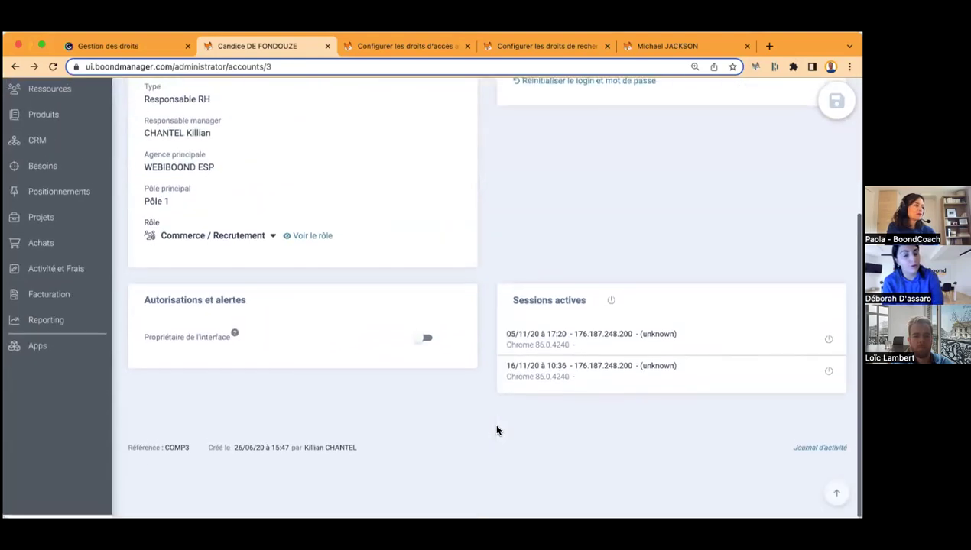
scroll(496, 430, "up", 4)
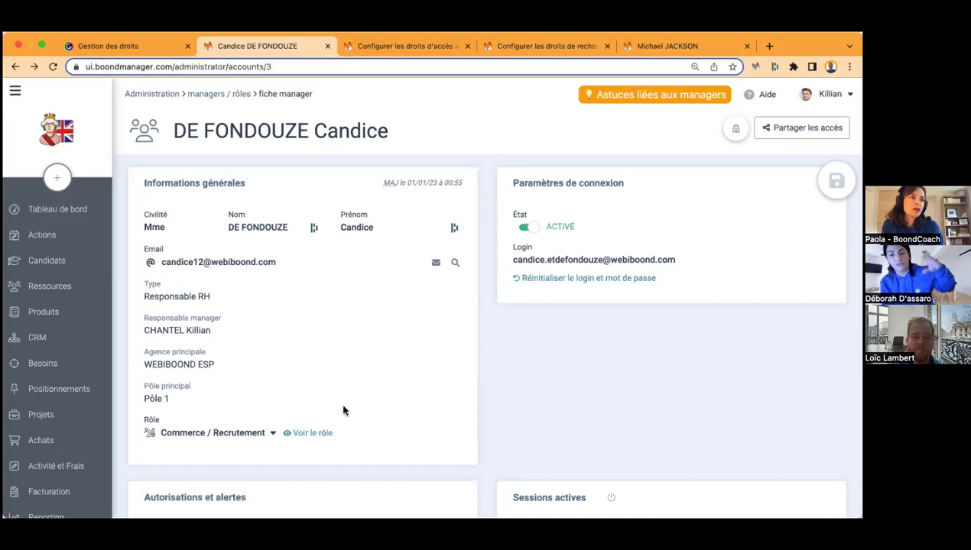
Open the manager's Commerce / Recrutement role and review its Candidats search perimeter and record access rights.
scroll(321, 413, "down", 1)
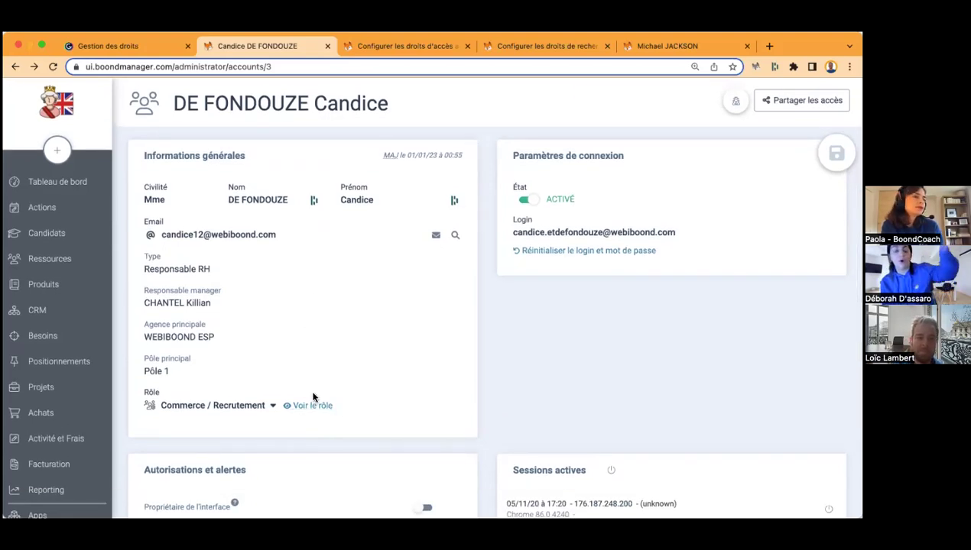
left_click(311, 413)
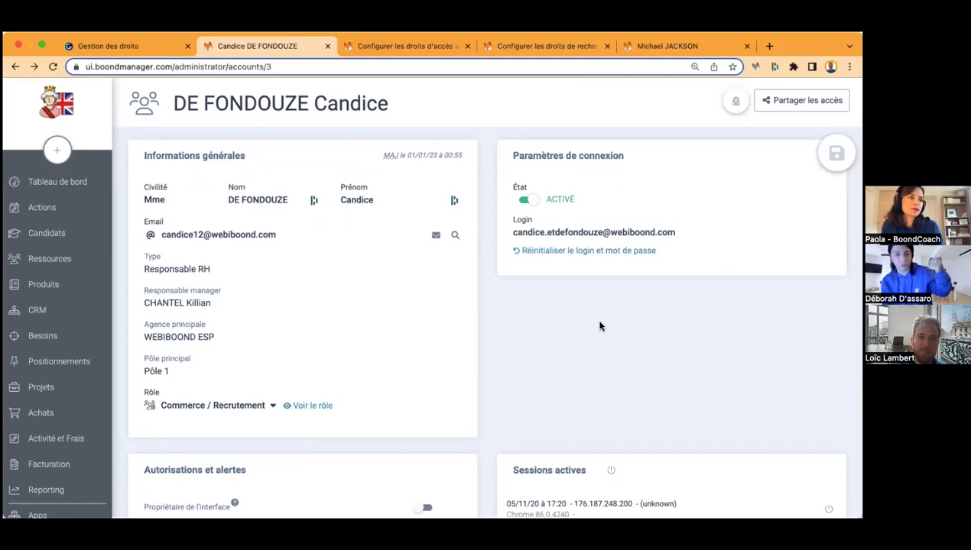
scroll(321, 367, "down", 5)
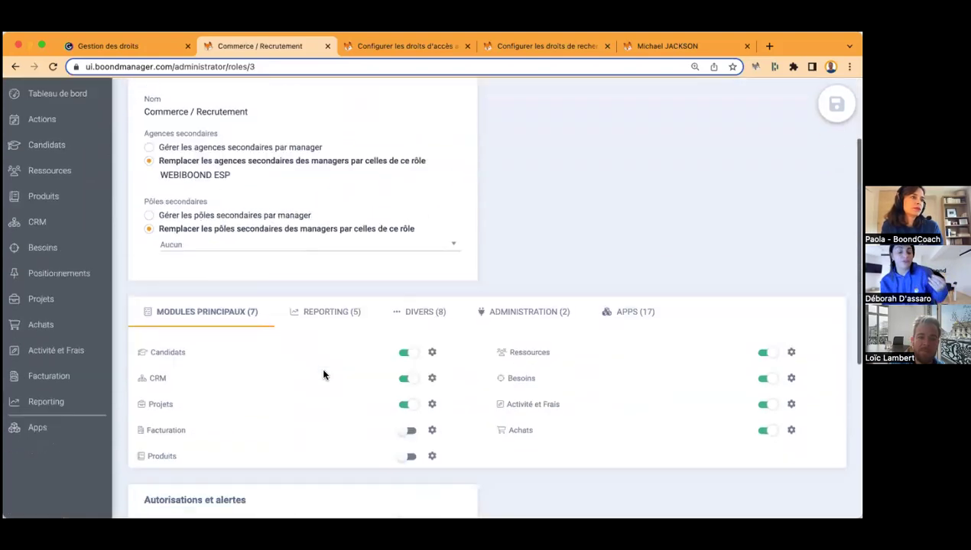
left_click(433, 334)
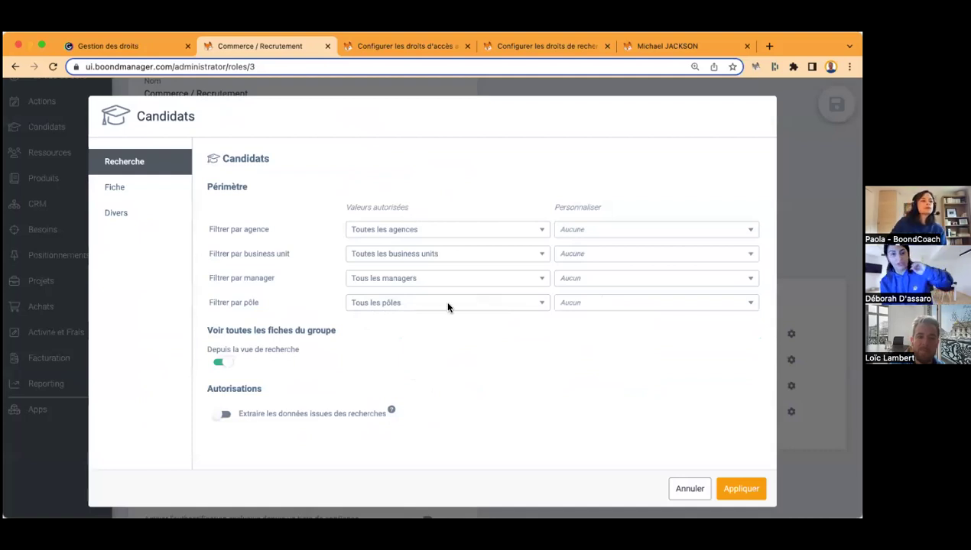
left_click(125, 187)
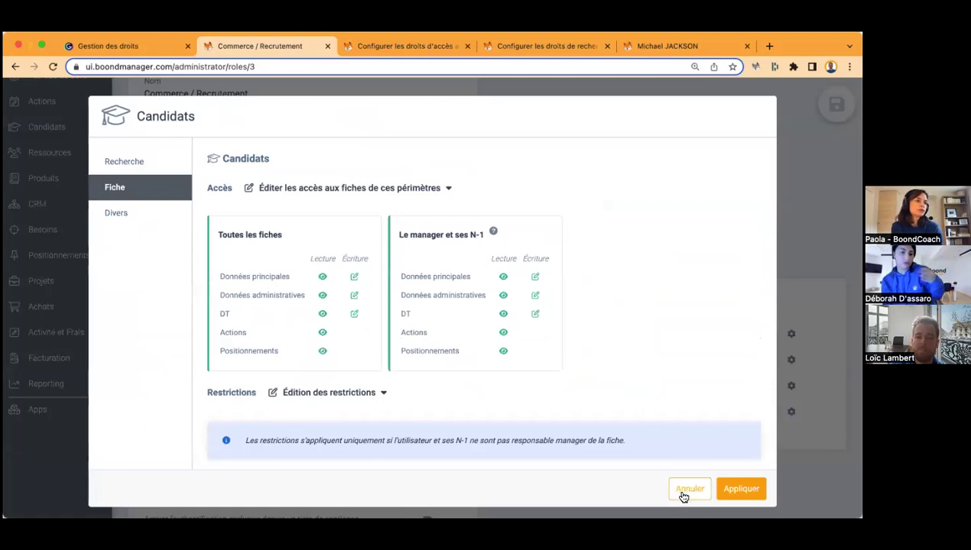
left_click(114, 170)
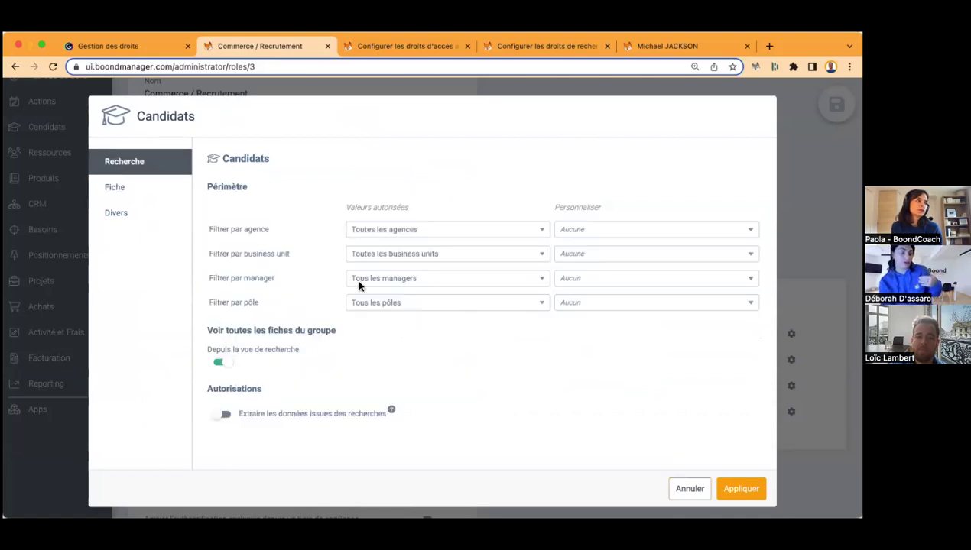
left_click(137, 190)
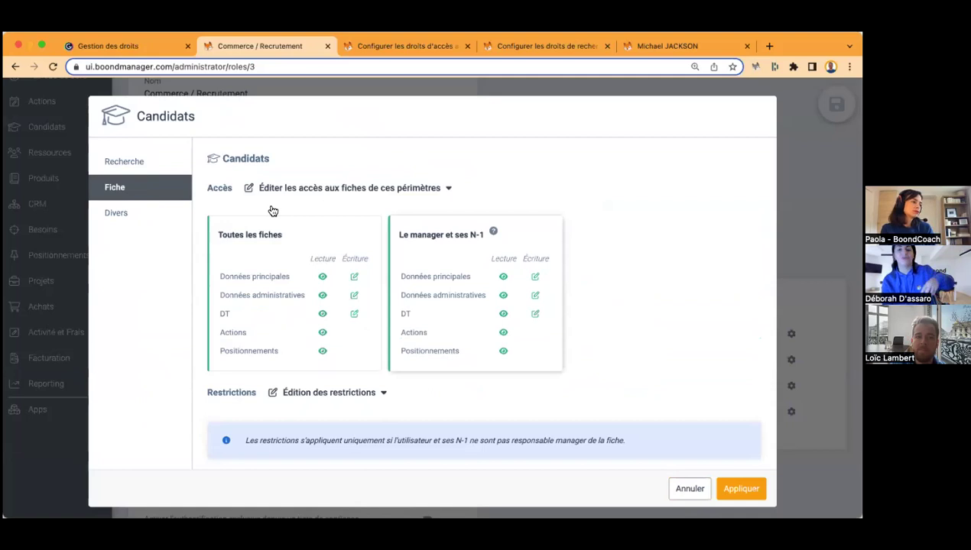
Remove the Toutes les fiches scope from the Candidats access, keeping Le manager et ses N-1, and save the role.
left_click(328, 253)
left_click(232, 355)
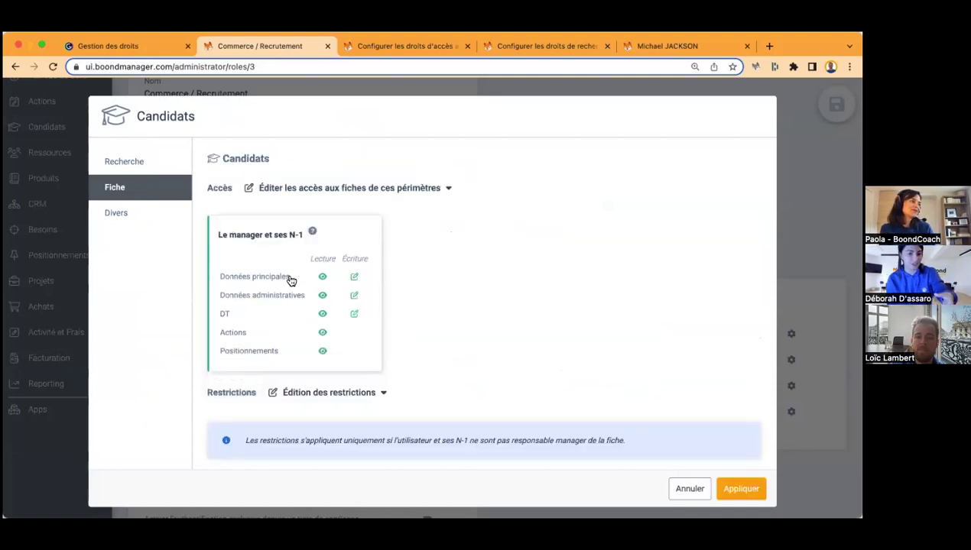
left_click(288, 277)
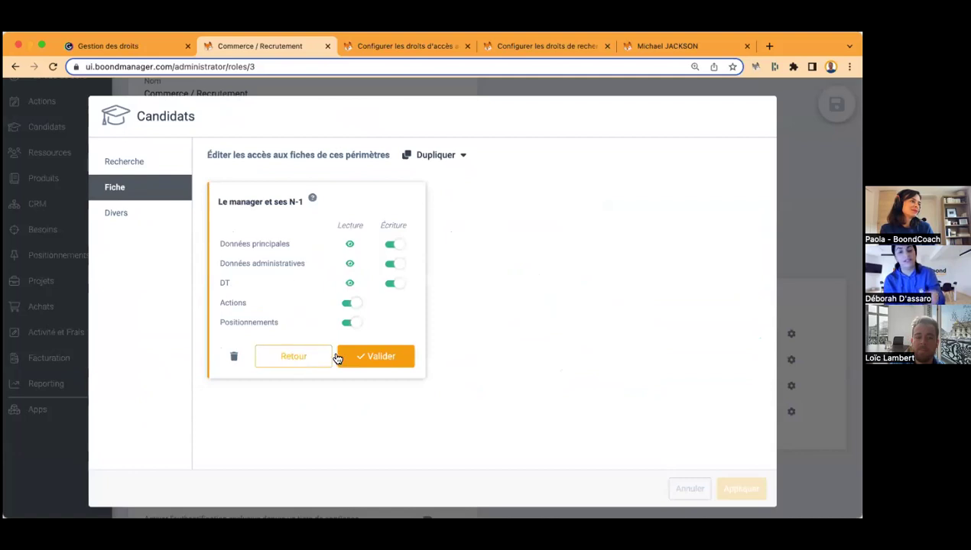
left_click(374, 357)
left_click(741, 489)
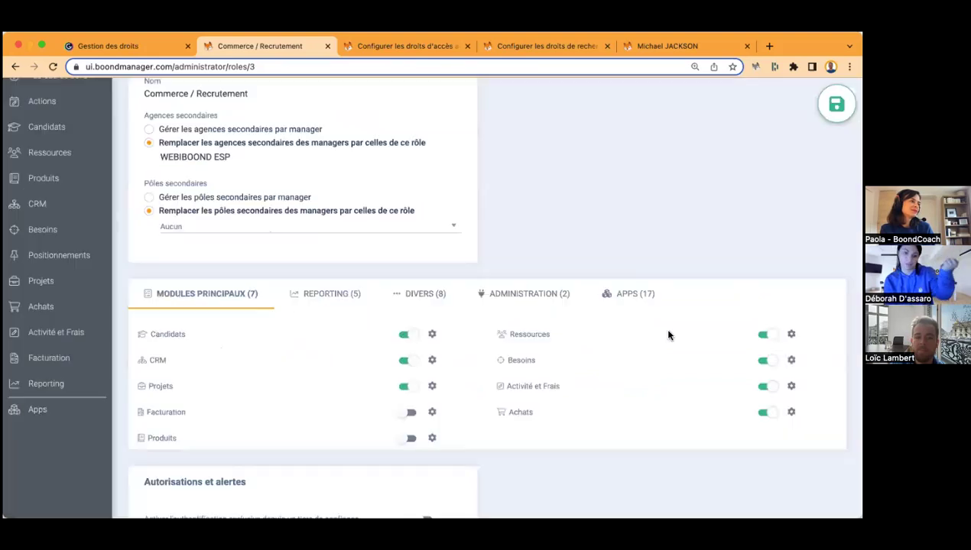
left_click(835, 181)
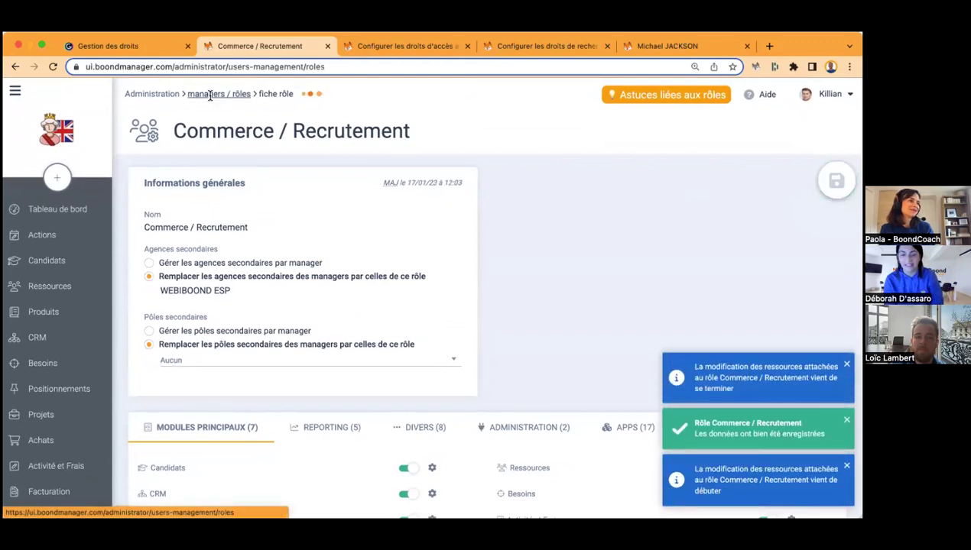
Activate the inactive Consultant Externe in the managers list and connect to the Responsable RH manager's account.
left_click(213, 95)
left_click(150, 168)
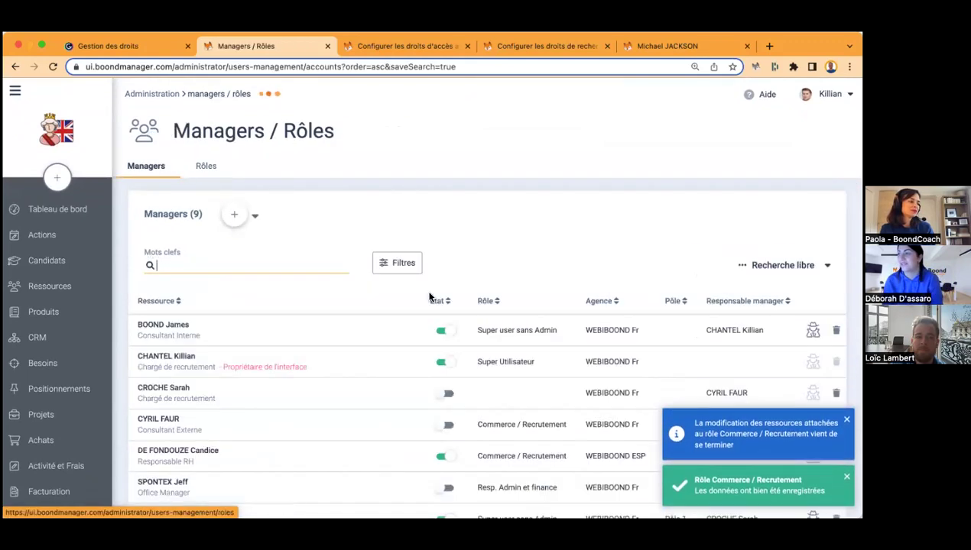
scroll(430, 298, "down", 2)
left_click(445, 347)
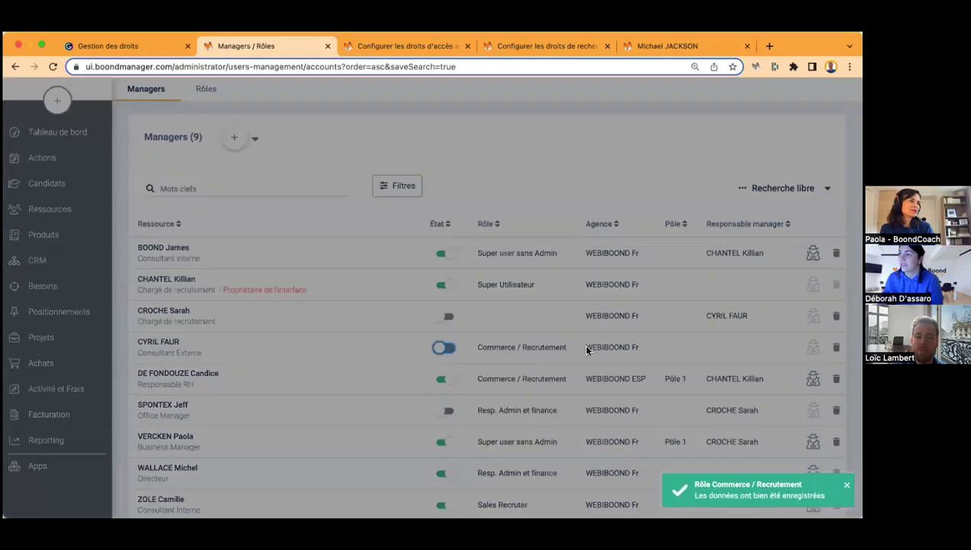
left_click(573, 273)
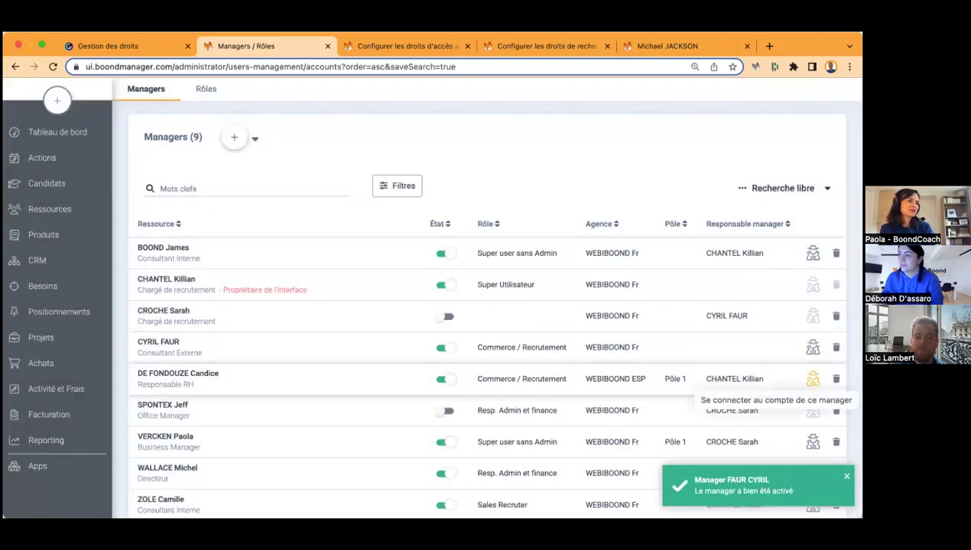
left_click(813, 378)
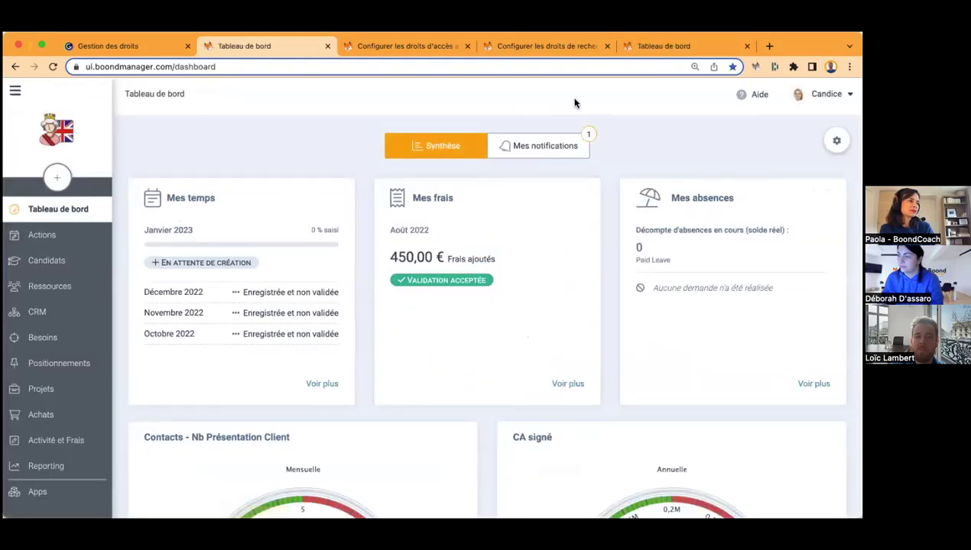
Filter the candidates by the Directeur's manager perimeter and try to open the Développeur back-end candidate's record.
left_click(61, 258)
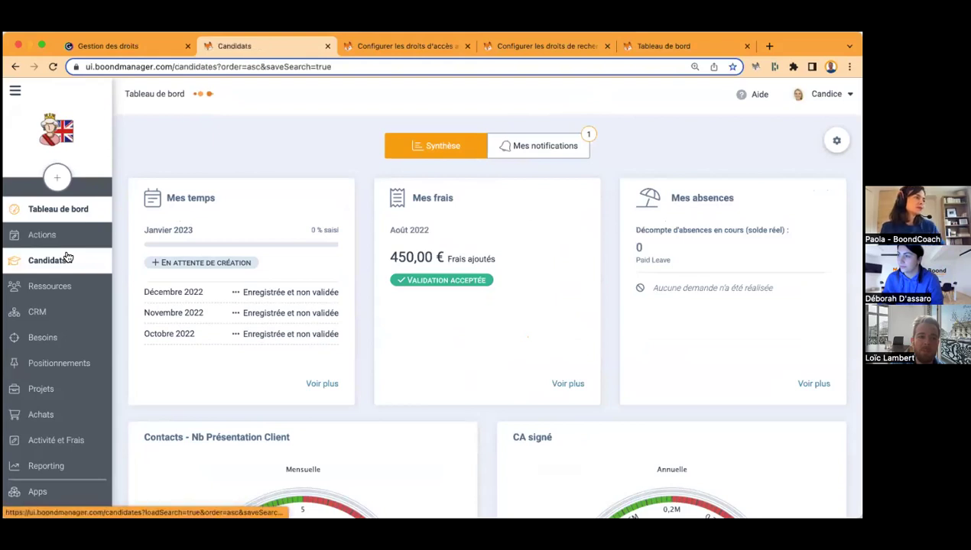
left_click(349, 183)
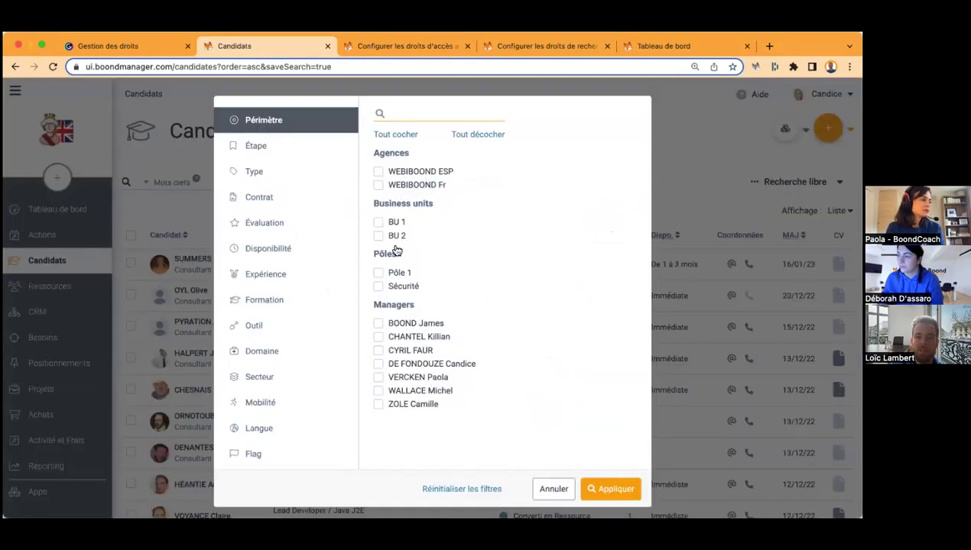
left_click(420, 390)
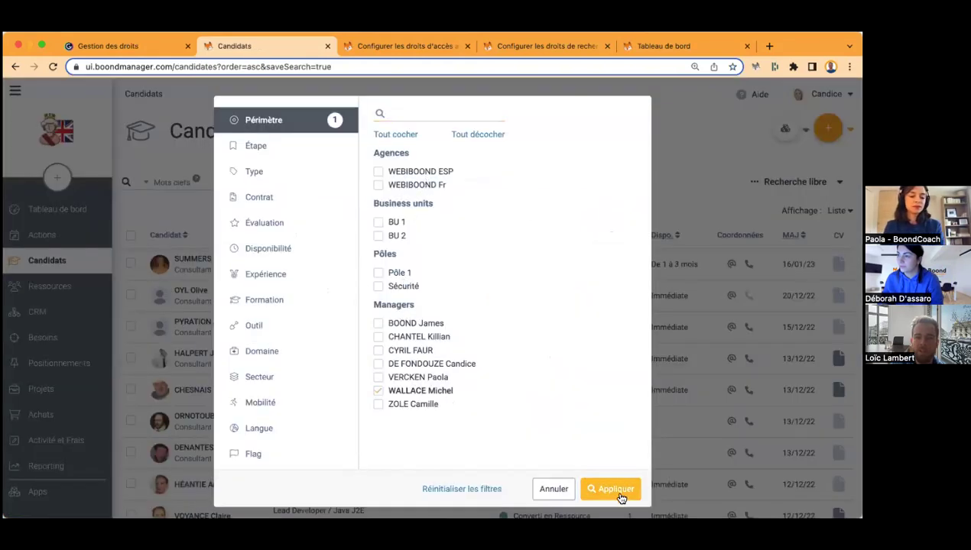
left_click(618, 493)
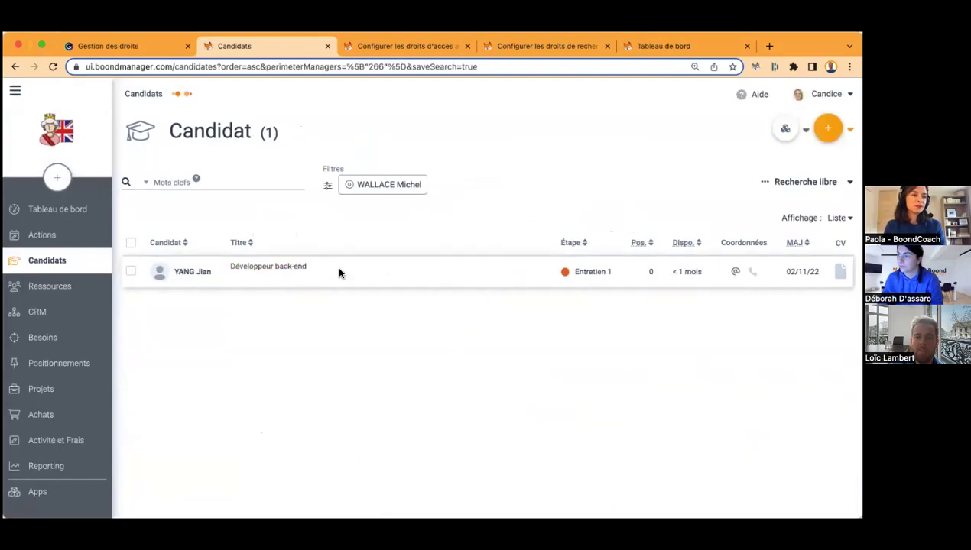
left_click(338, 270)
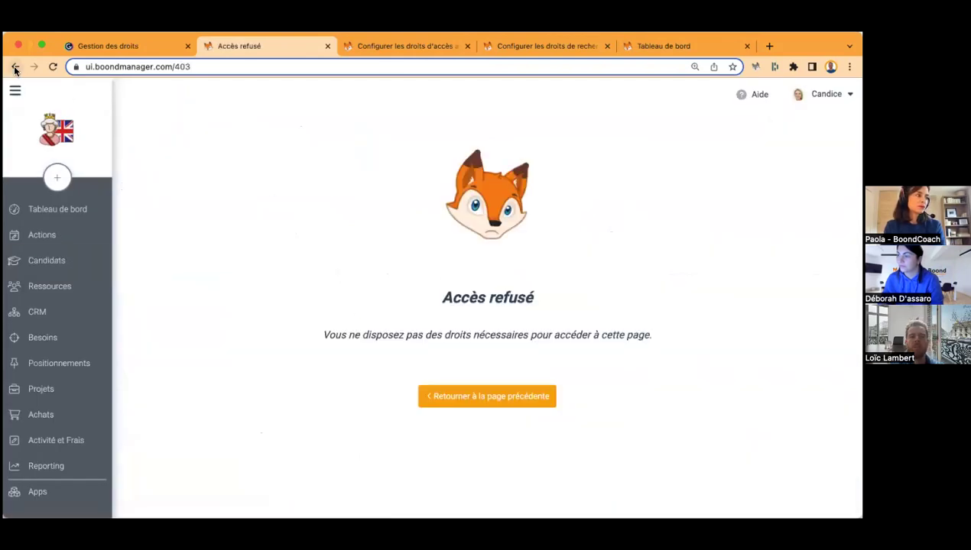
Return to the candidates list and reset the search to clear the Directeur's manager perimeter.
left_click_drag(15, 68, 16, 69)
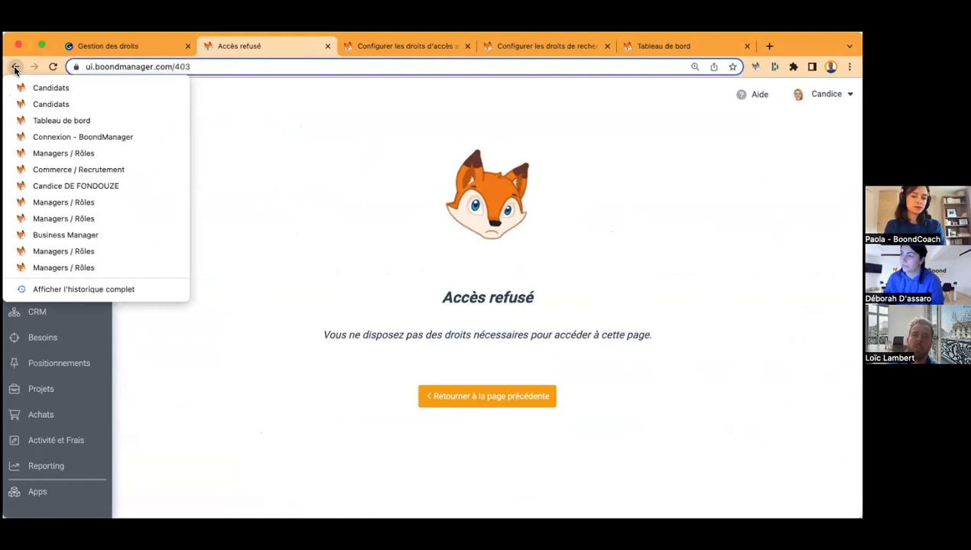
left_click(16, 69)
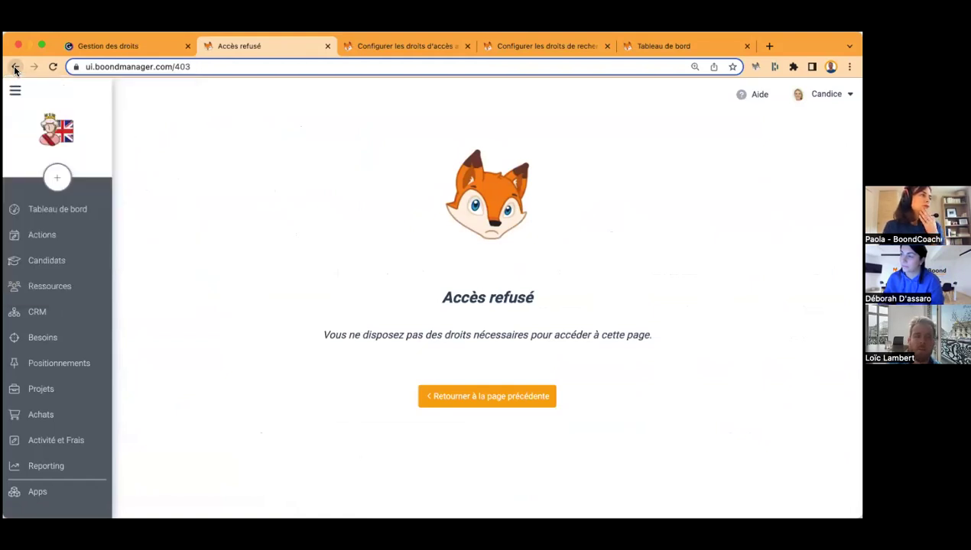
left_click(839, 218)
left_click(812, 182)
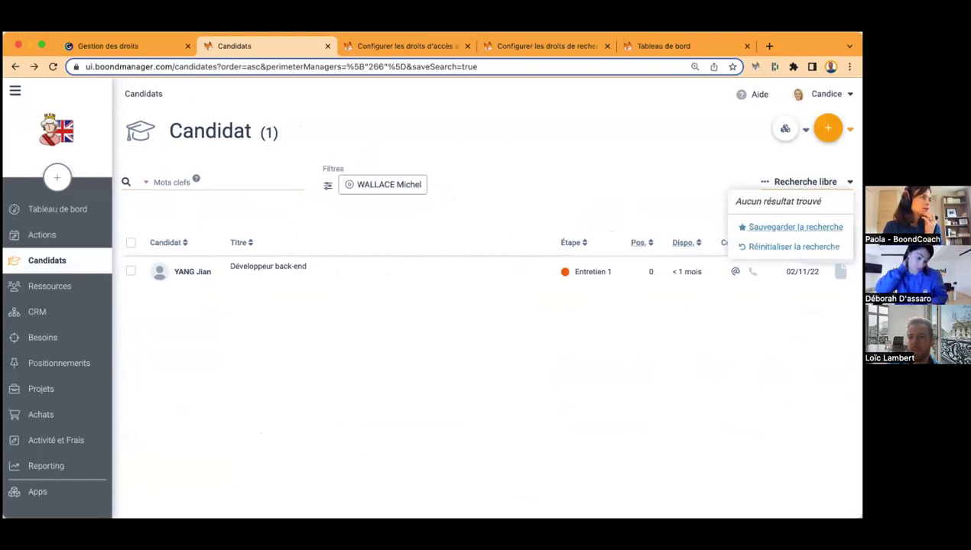
left_click(793, 246)
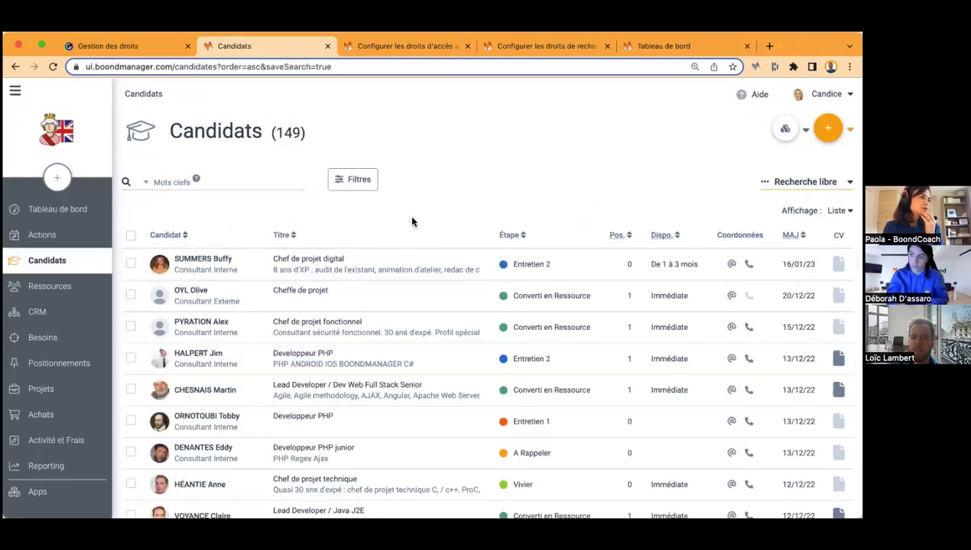
Filter the candidates by the Responsable RH manager's perimeter and open the Lead Developer / Java J2E candidate's record.
left_click(359, 187)
left_click(416, 364)
left_click(605, 488)
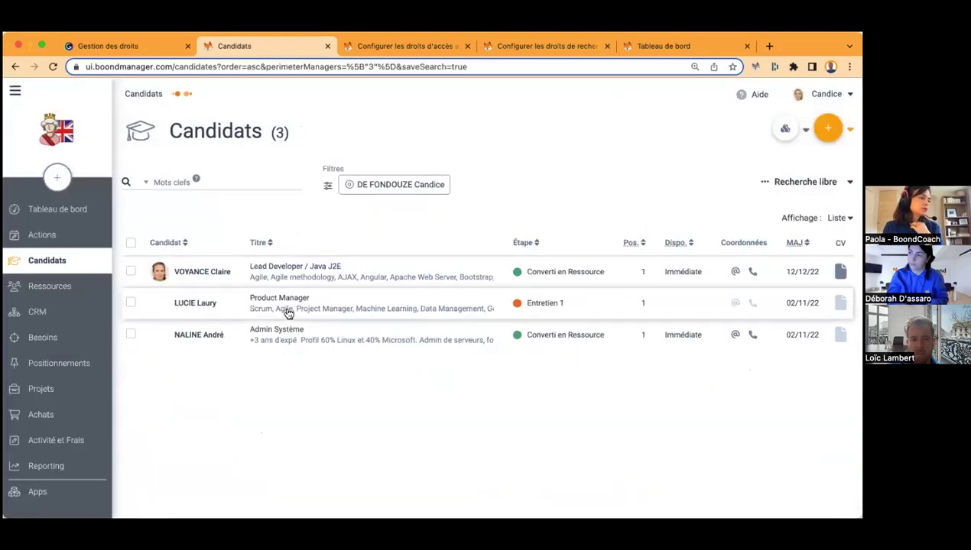
left_click(241, 277)
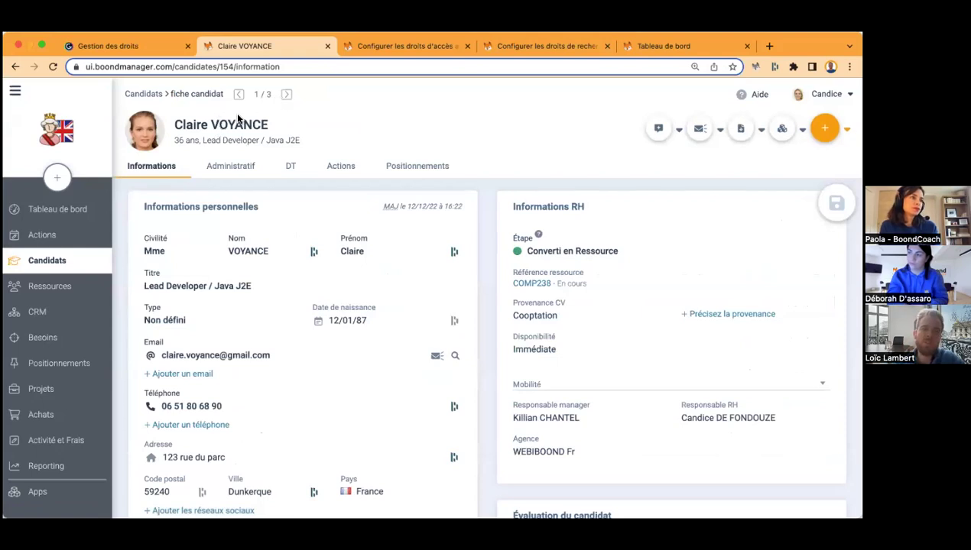
Return to the candidates list, remove the Responsable RH manager's perimeter filter and look through the unfiltered candidates.
left_click(13, 68)
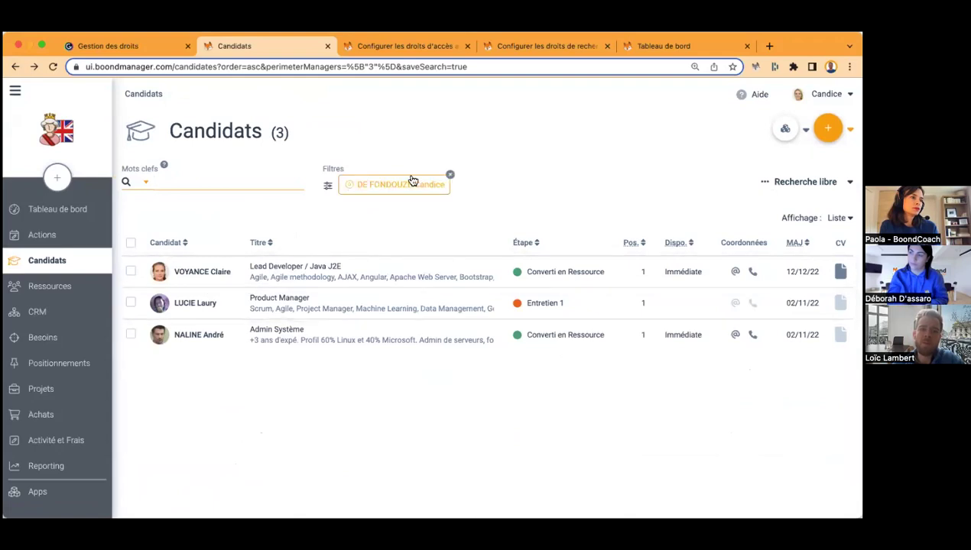
left_click(449, 176)
scroll(394, 303, "down", 1)
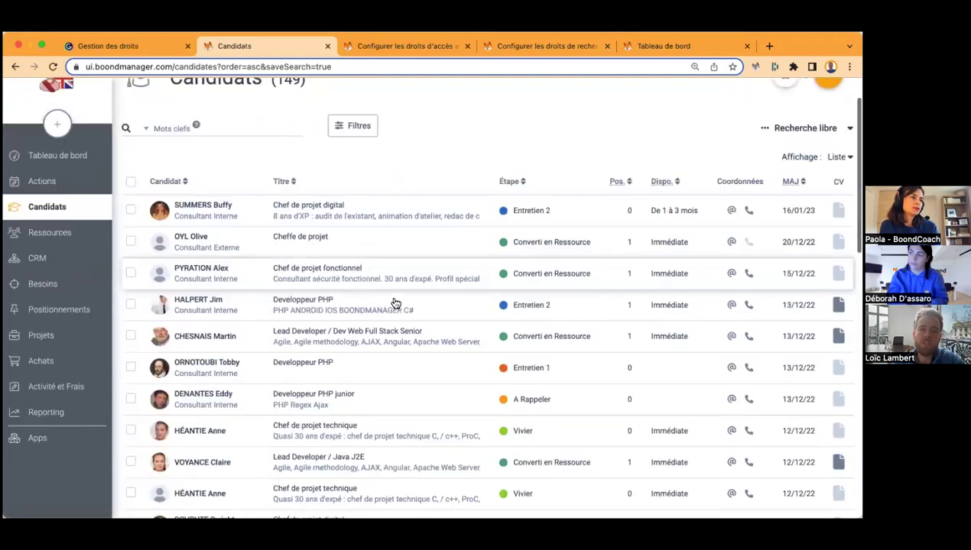
scroll(394, 304, "down", 5)
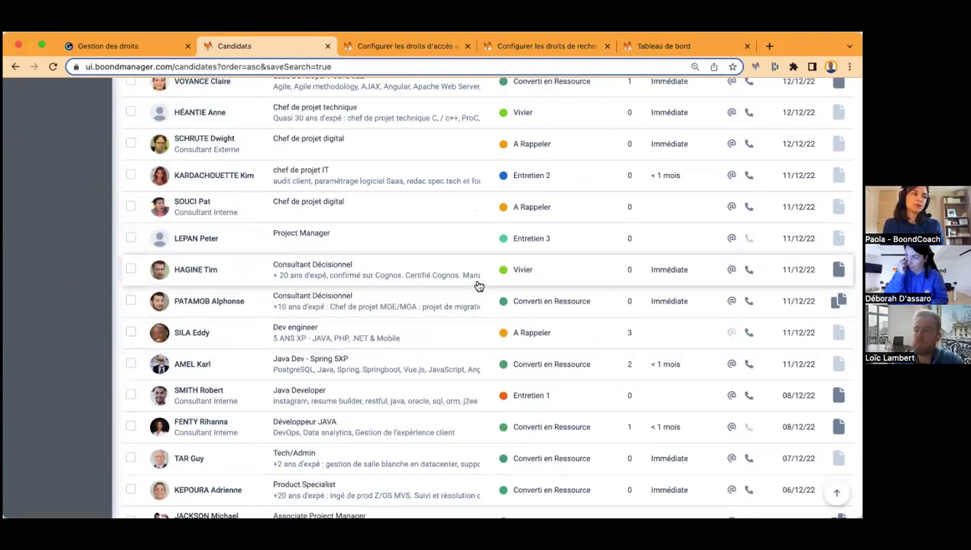
scroll(477, 285, "up", 6)
scroll(477, 284, "down", 8)
scroll(477, 284, "up", 8)
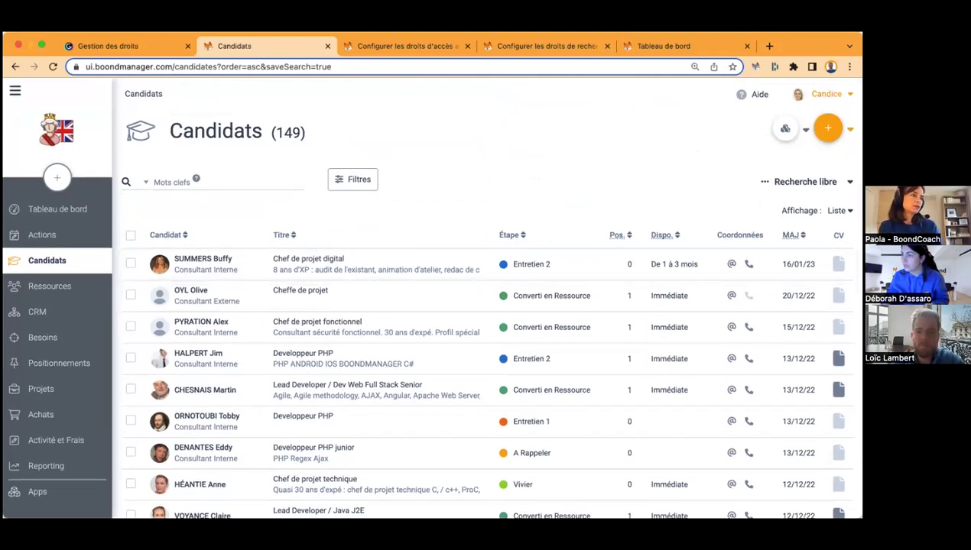
left_click(829, 93)
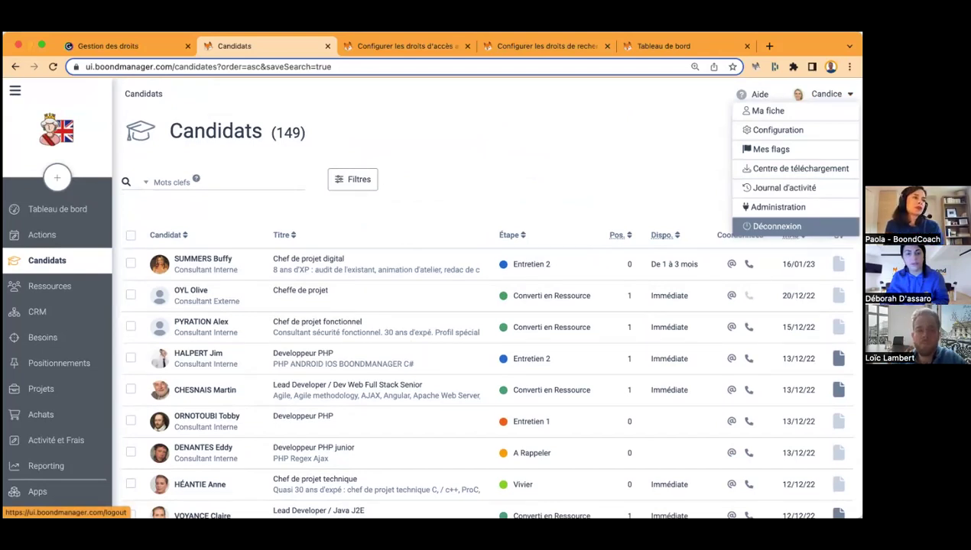
left_click(459, 123)
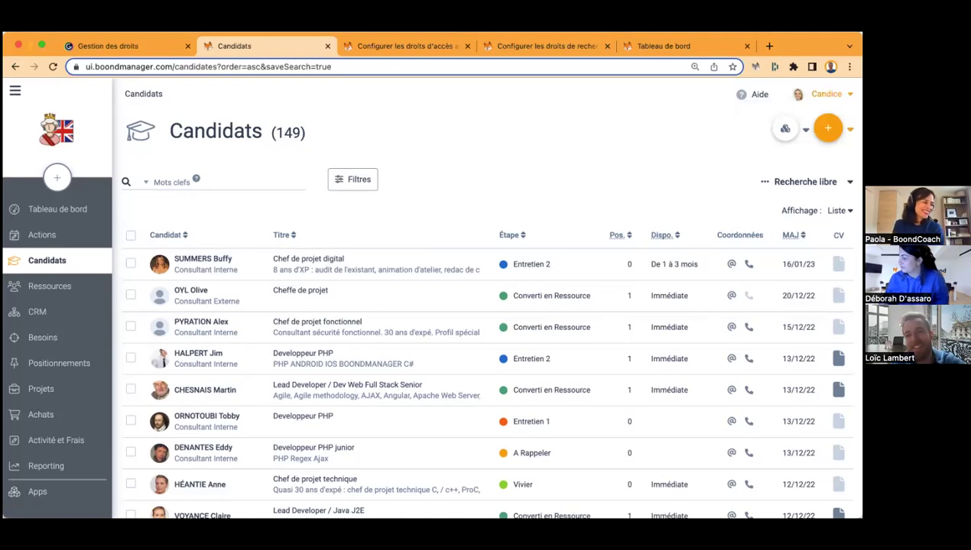
left_click(825, 94)
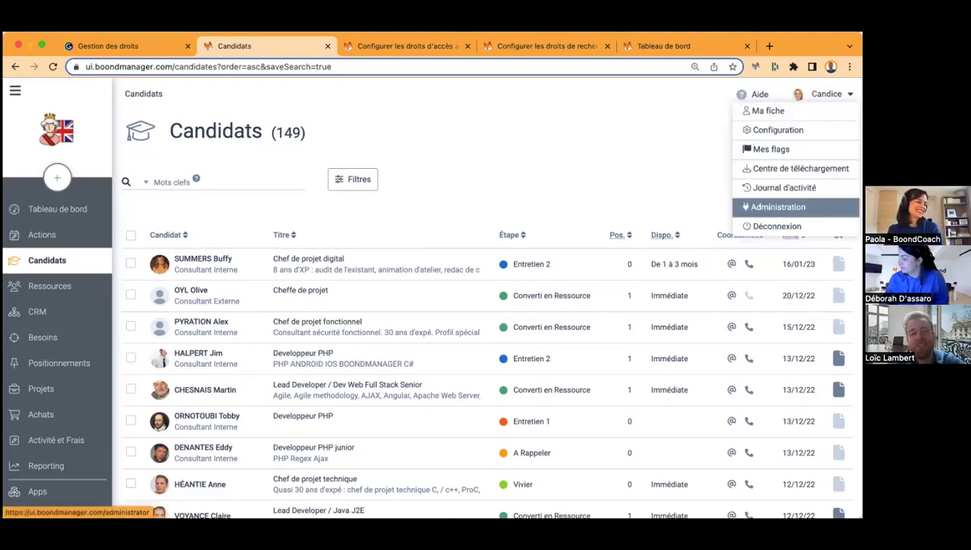
left_click(509, 163)
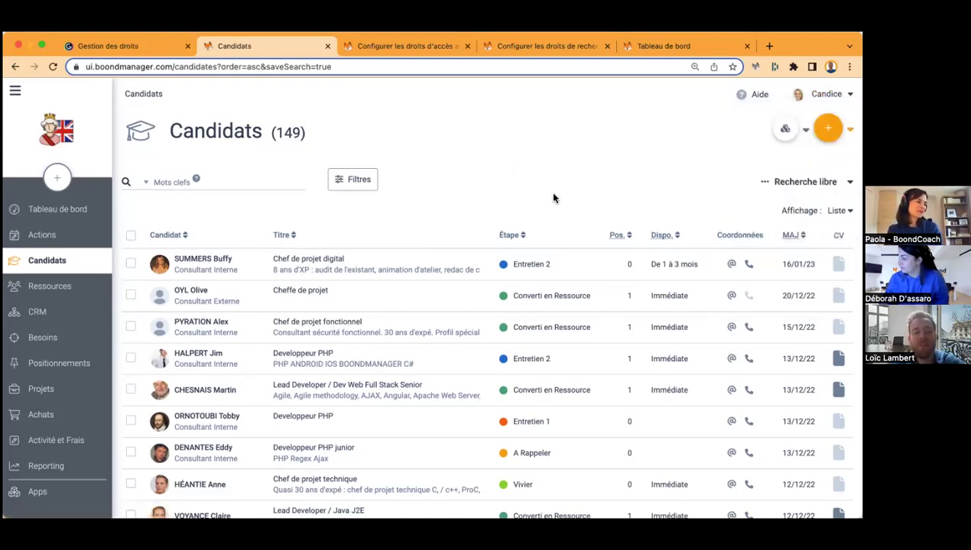
Try to open the Chef de projet digital candidate's record from the unfiltered list, and return to the list.
scroll(553, 197, "down", 1)
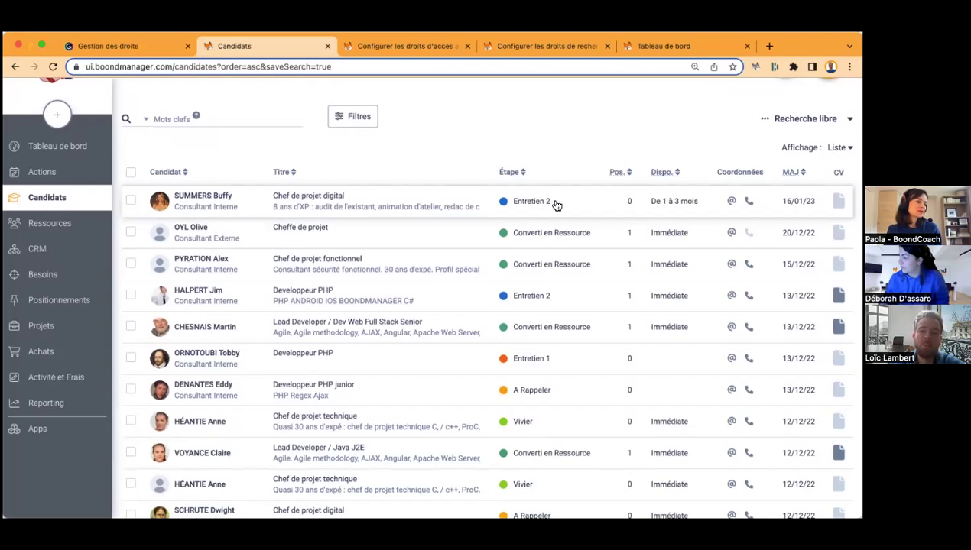
left_click(557, 204)
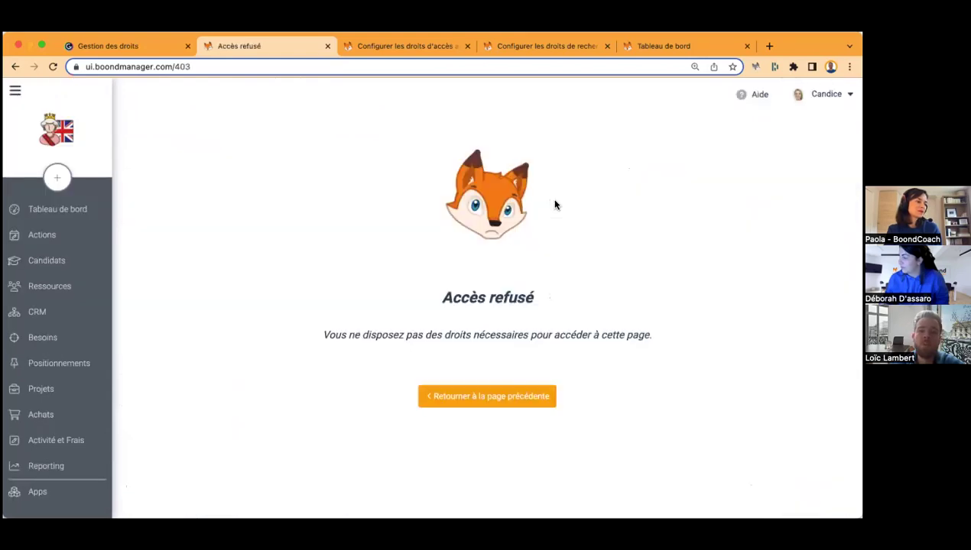
left_click(15, 66)
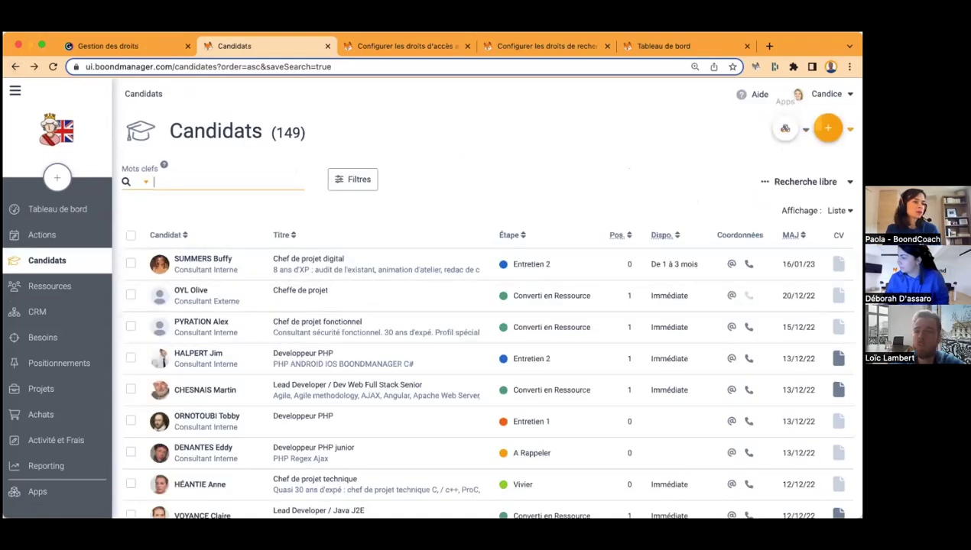
Log out of the Responsable RH manager's account and sign in with the interface owner's login and account password.
left_click(826, 93)
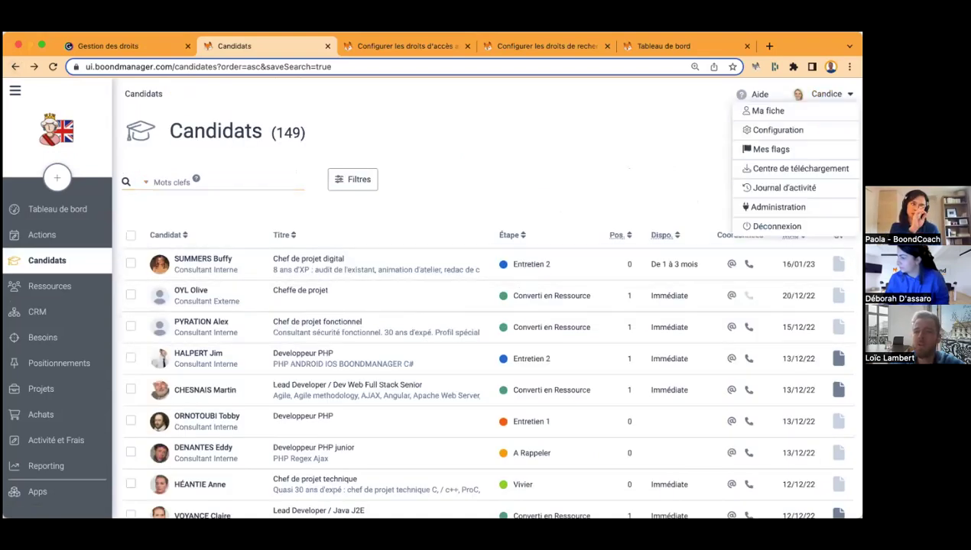
left_click(772, 226)
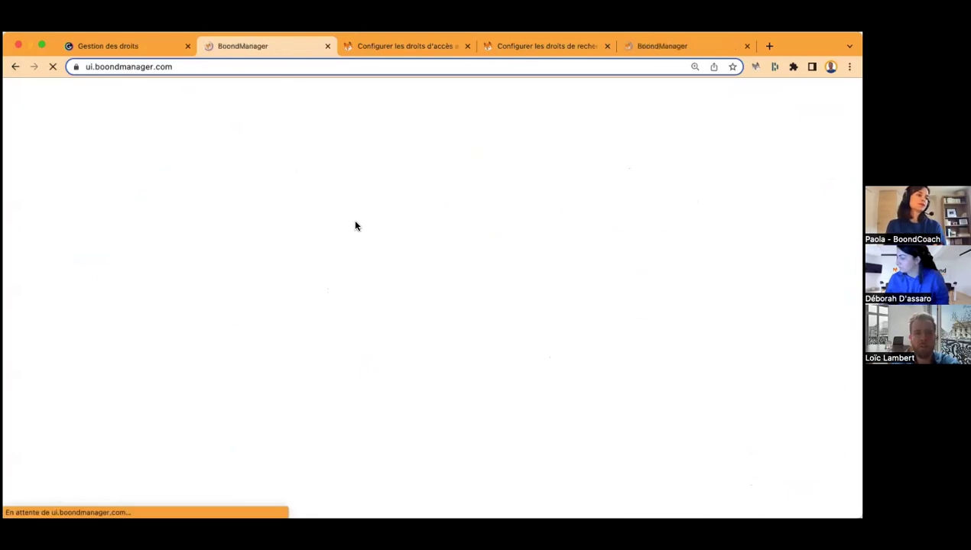
left_click(334, 200)
type("ba")
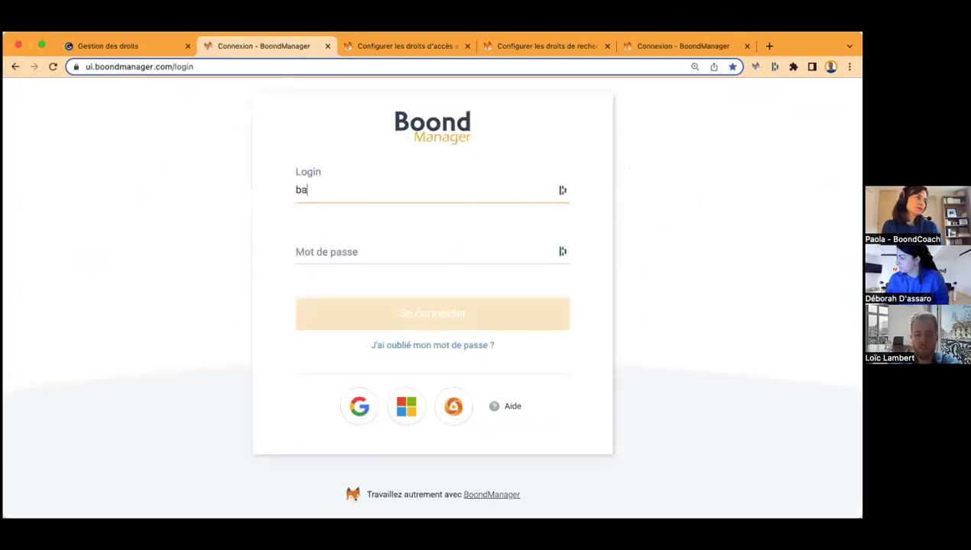
key("Tab")
type("•••")
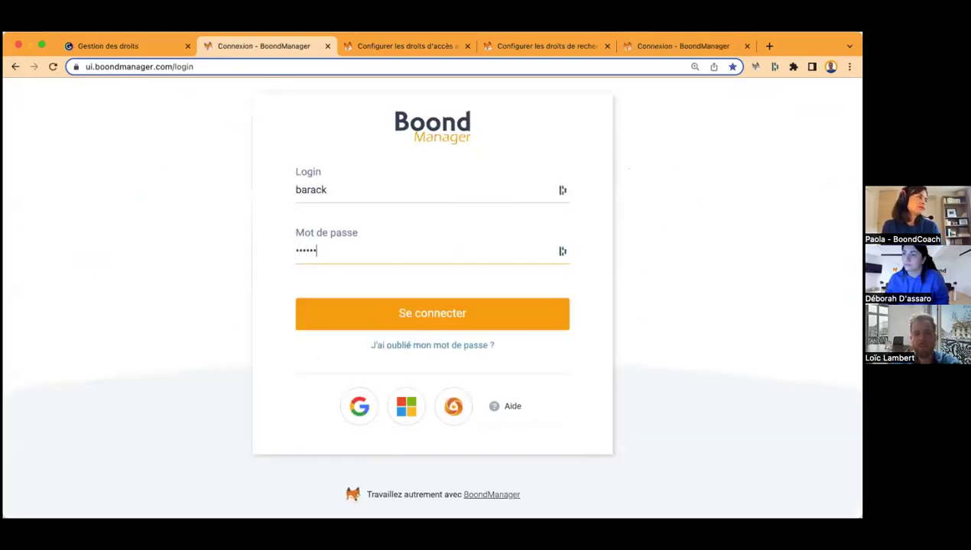
key("Return")
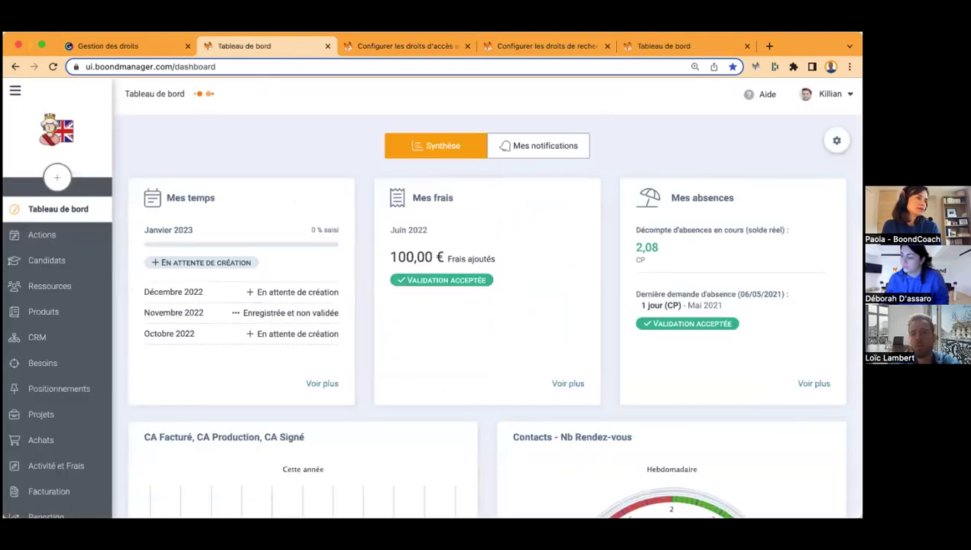
Open the Administration page and review its modules, from Managers / Rôles to Configuration avancée and Rubriques techniques.
left_click(827, 93)
left_click(768, 226)
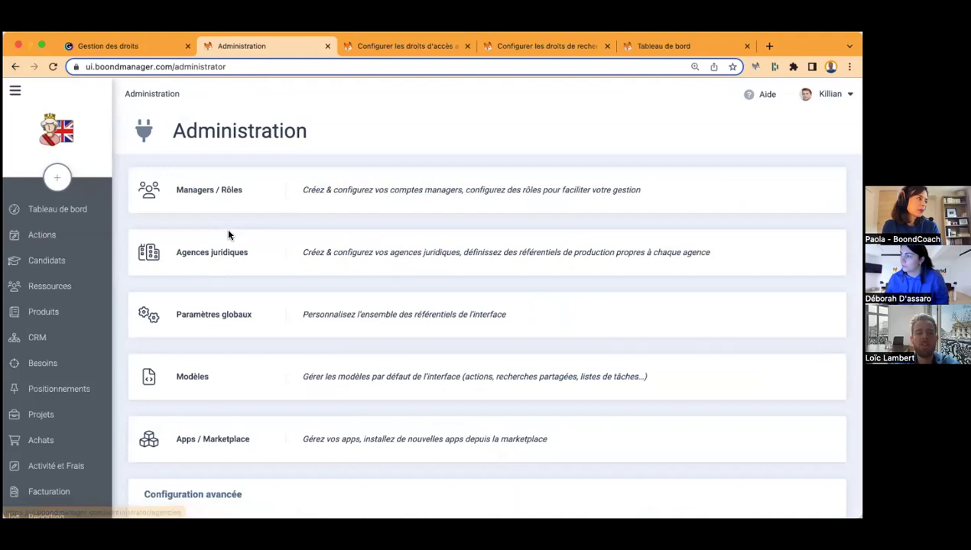
scroll(300, 297, "down", 3)
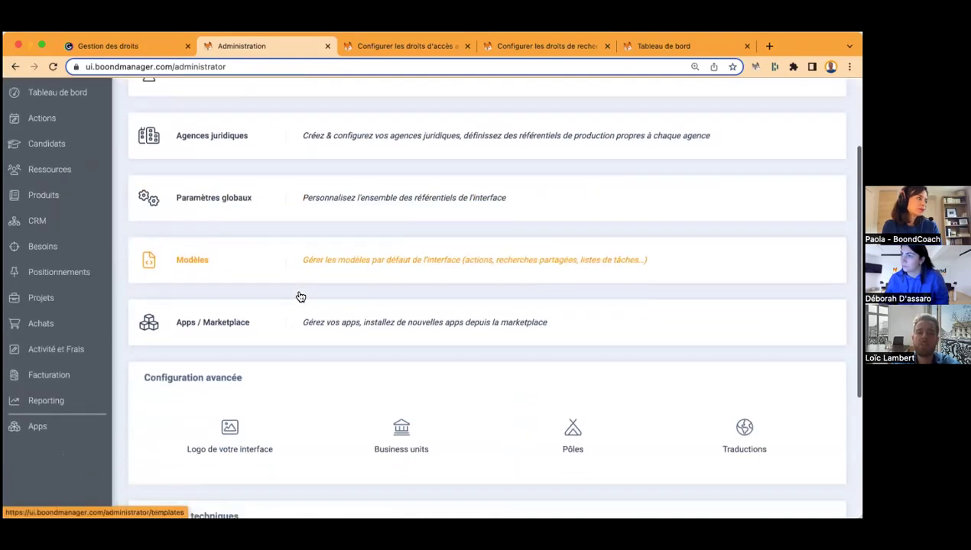
scroll(302, 302, "up", 3)
scroll(277, 275, "down", 5)
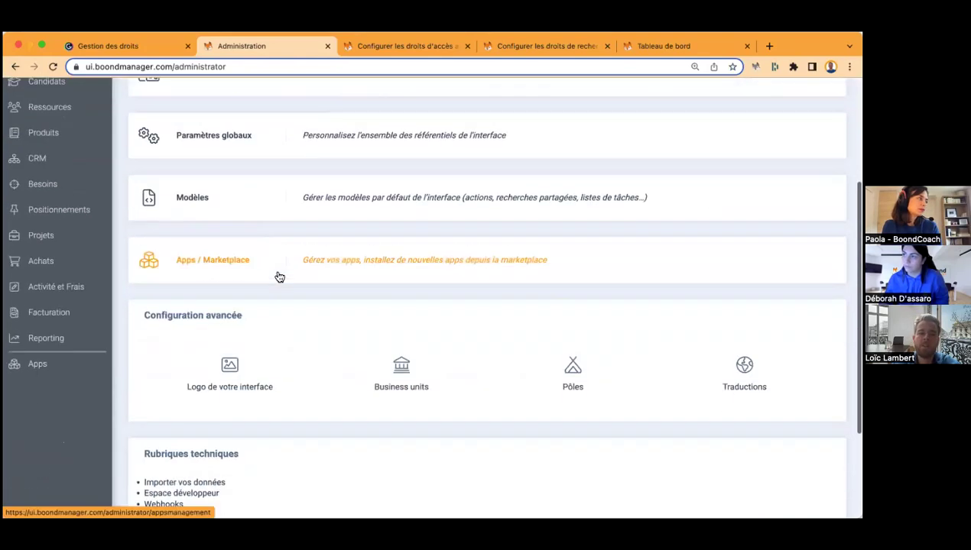
scroll(275, 272, "up", 2)
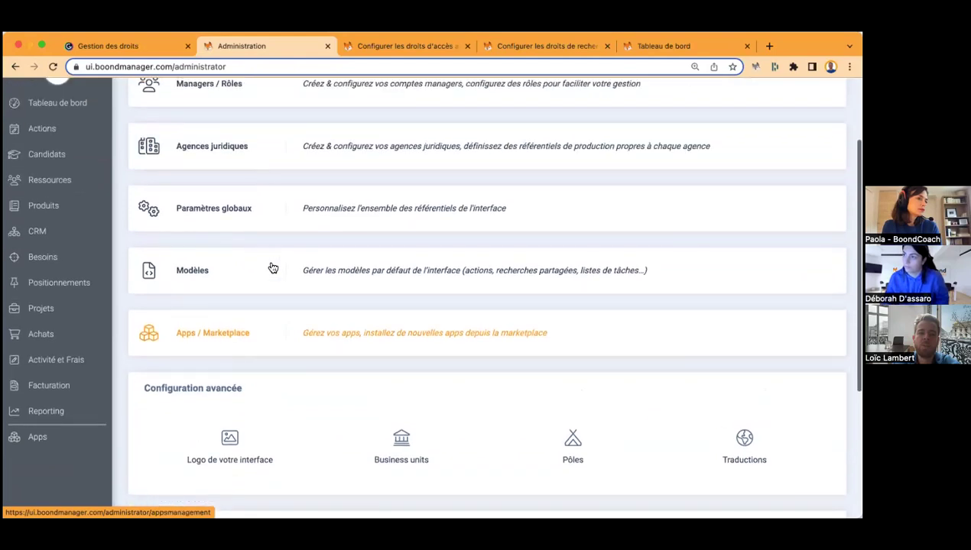
Add a candidate stage named "Archivage à venir" to Étapes des candidats in Paramètres globaux and save the settings.
left_click(215, 218)
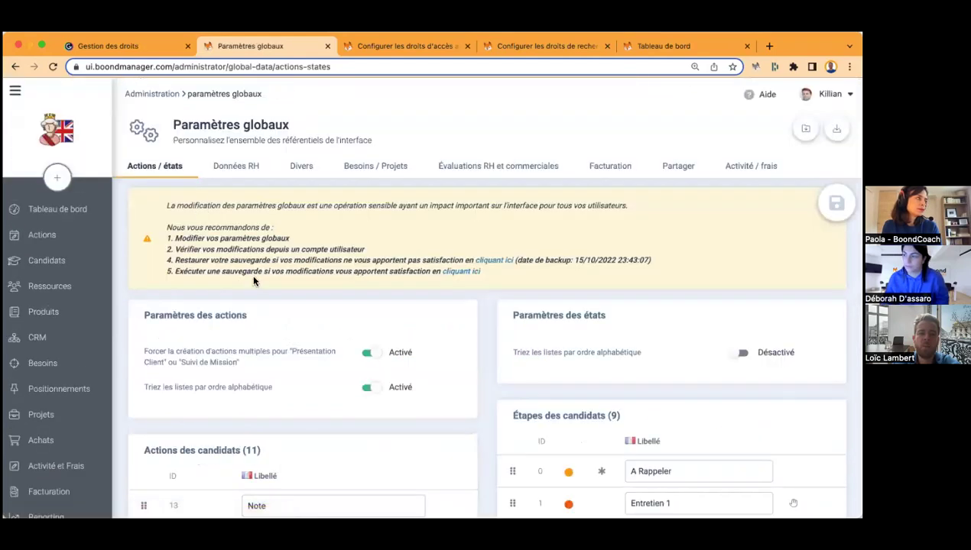
scroll(253, 278, "down", 5)
scroll(459, 260, "down", 1)
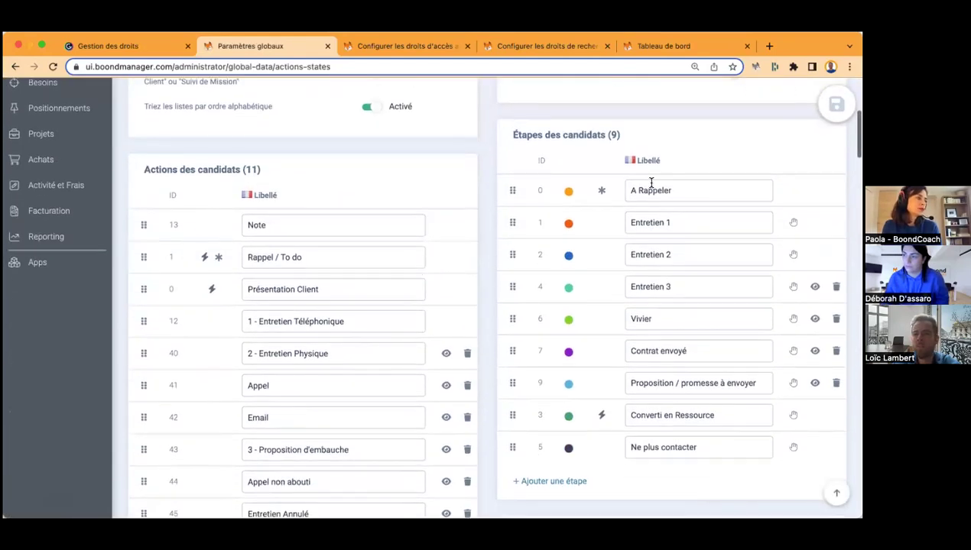
left_click(574, 481)
left_click(659, 473)
type("Archivage")
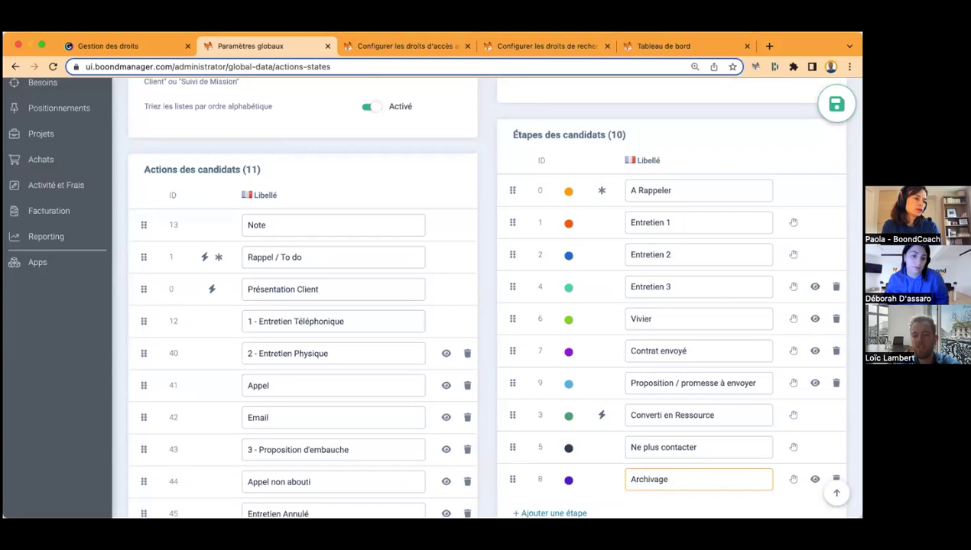
type(" à venir")
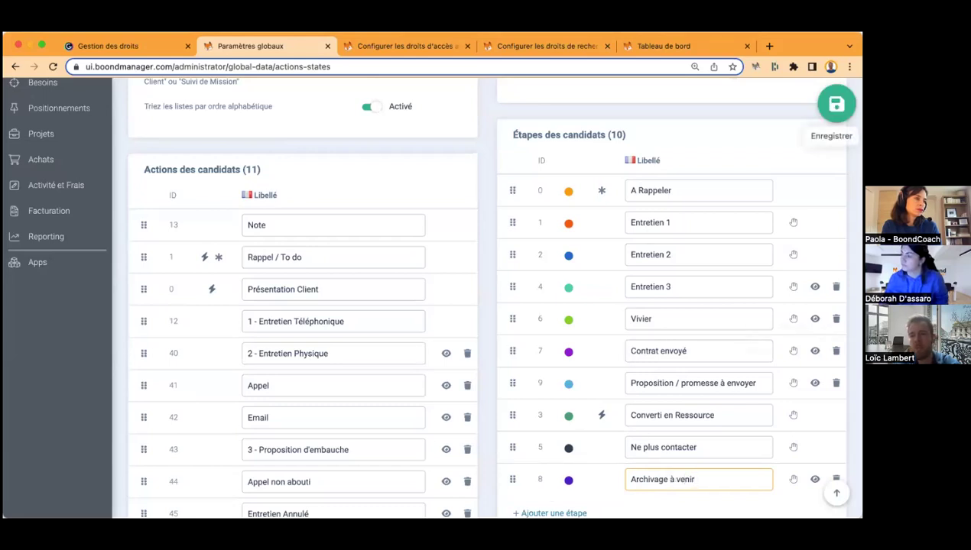
left_click(836, 104)
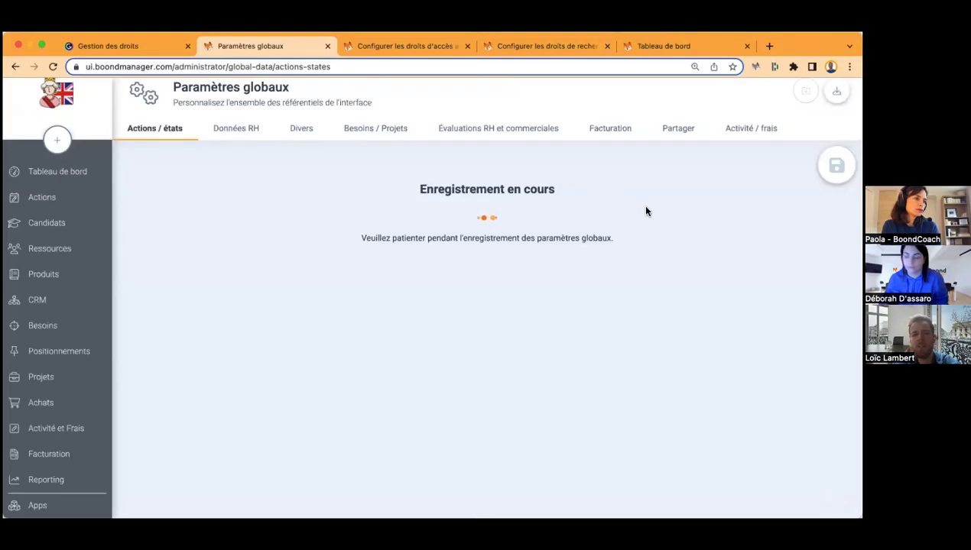
scroll(645, 211, "up", 2)
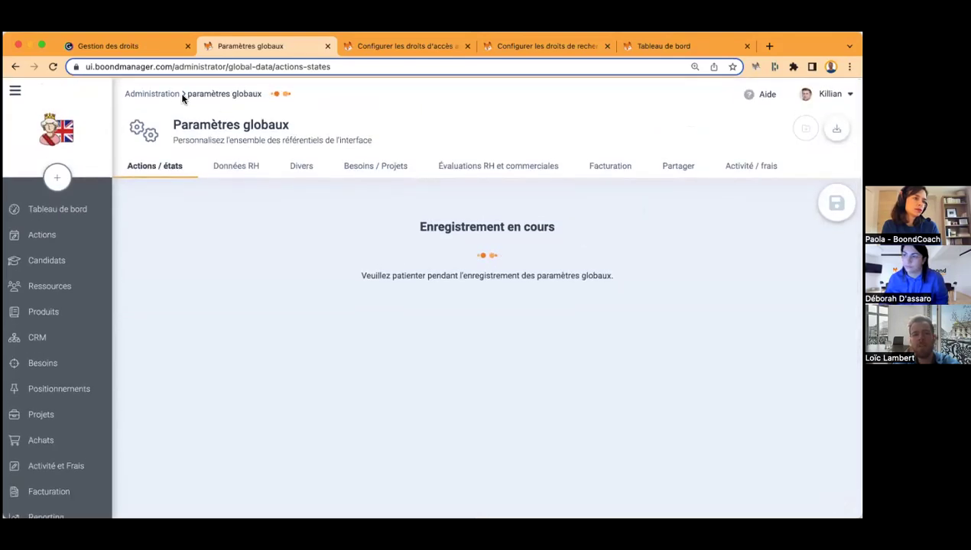
Open the Commerce / Recrutement role from Managers / Rôles and display the Fiche rights of its Candidats module.
left_click(170, 95)
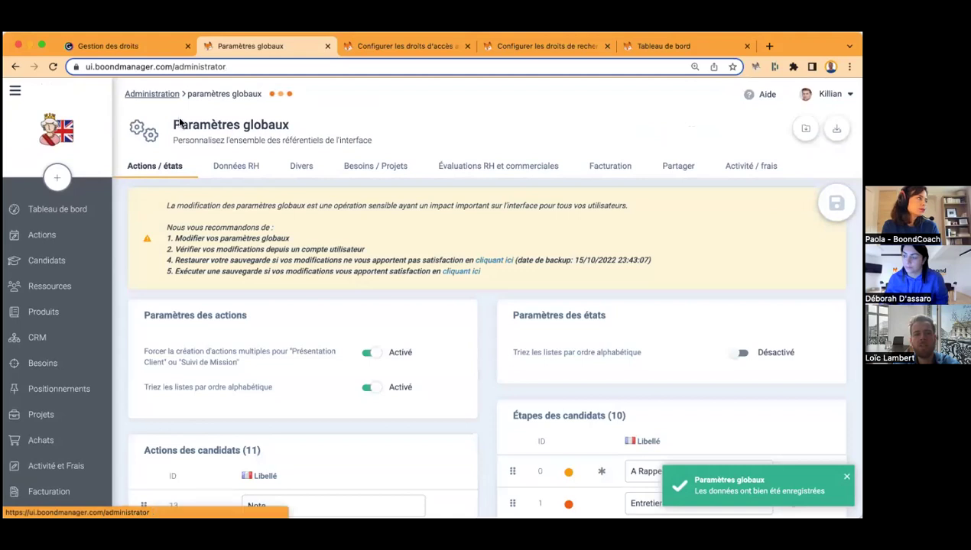
left_click(219, 191)
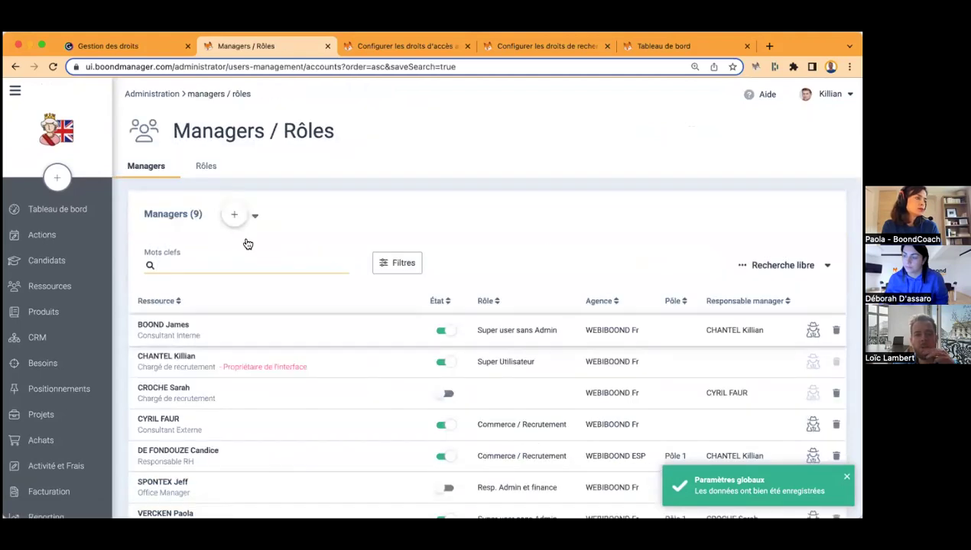
scroll(529, 408, "down", 1)
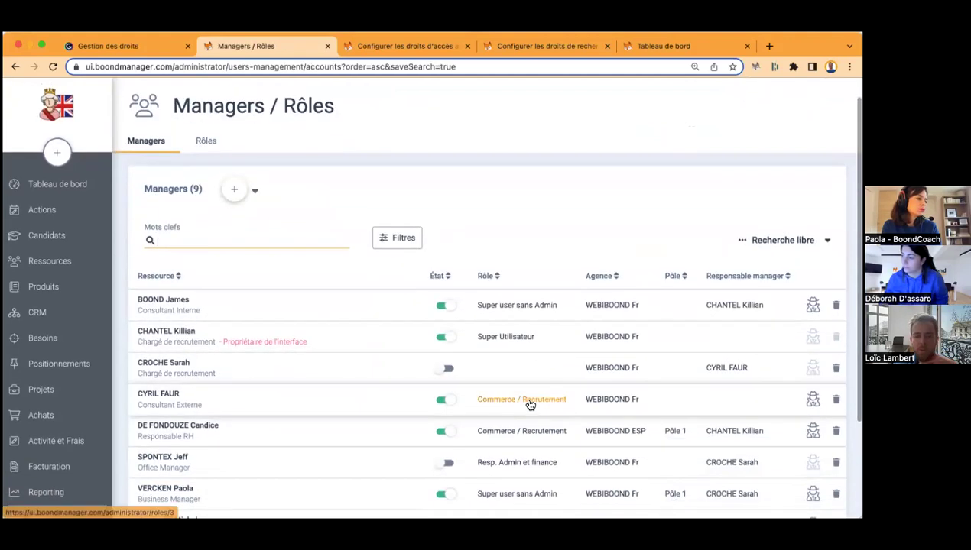
left_click(527, 399)
scroll(475, 279, "down", 3)
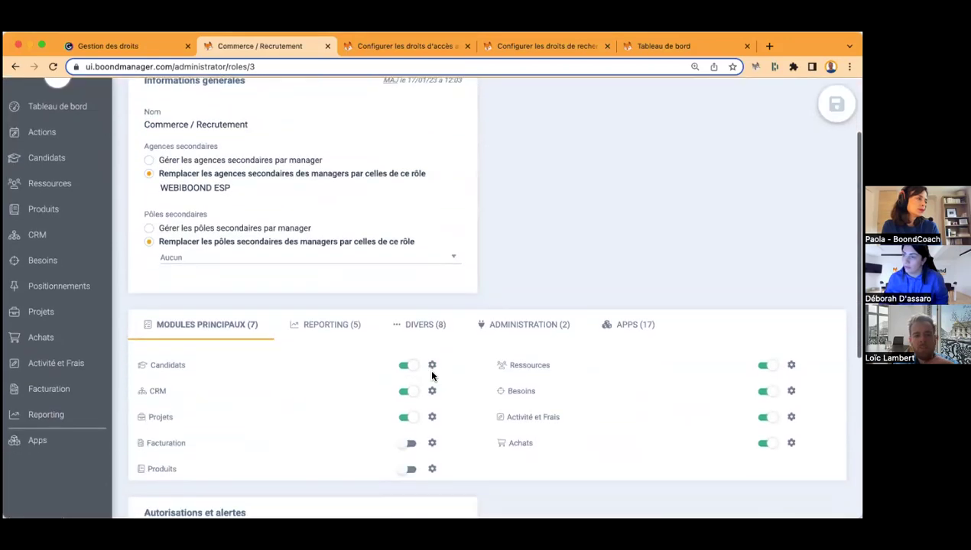
left_click(432, 368)
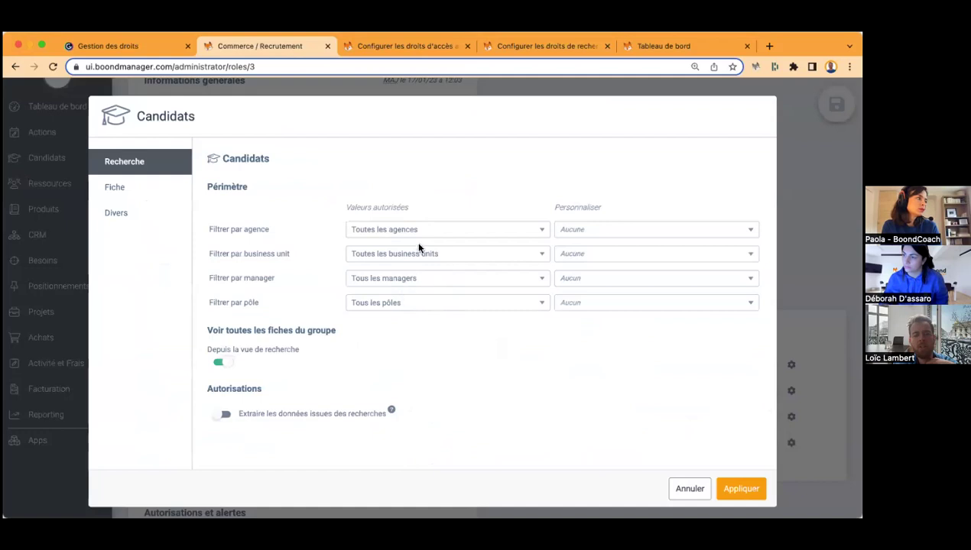
left_click(126, 191)
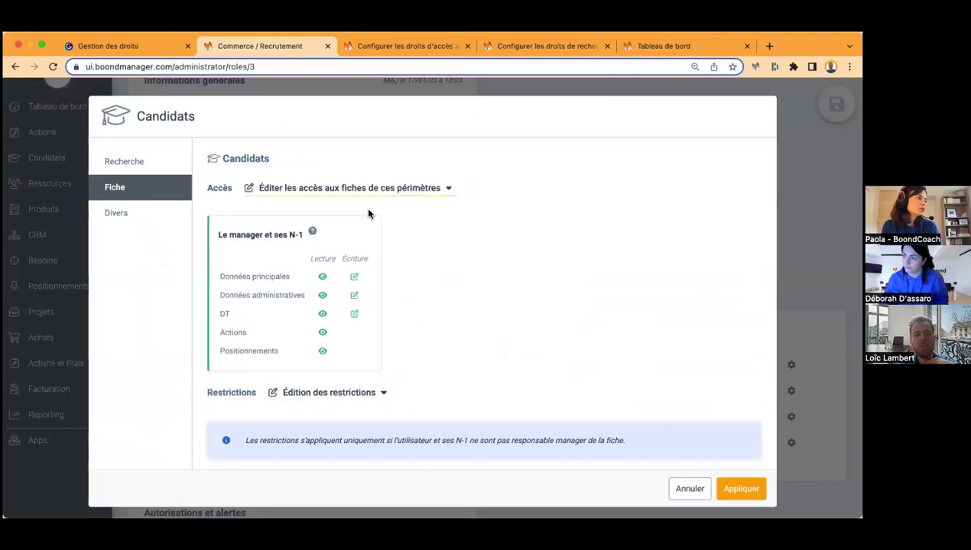
Duplicate the "Le manager et ses N-1" candidate record access to the "Toutes les fiches" perimeter and validate it.
left_click(315, 298)
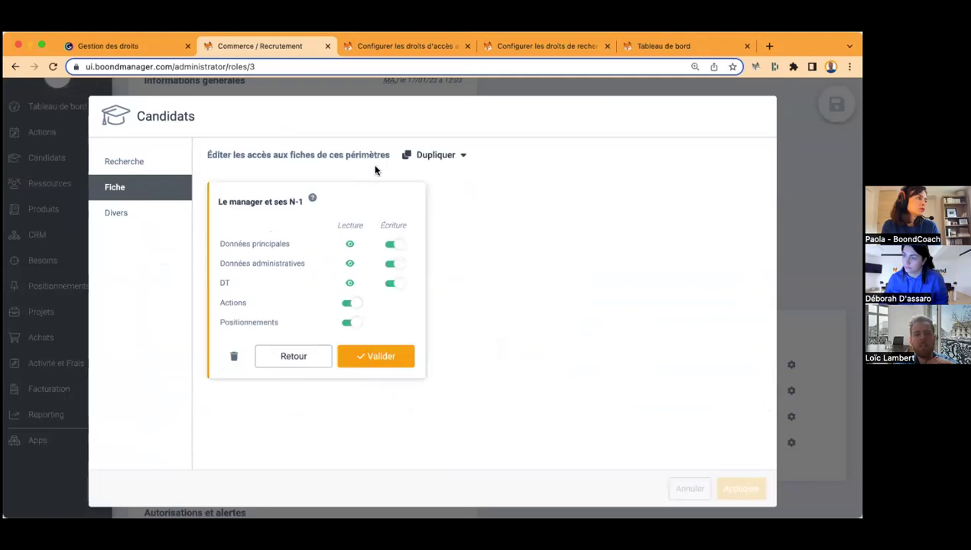
left_click(428, 155)
left_click(456, 229)
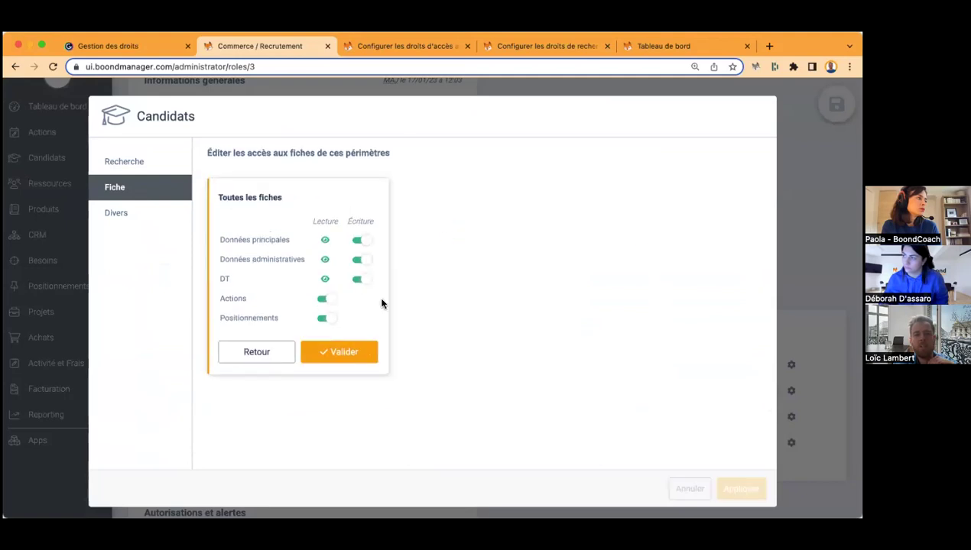
left_click(340, 351)
Add a restriction excluding candidate records in the "Archivage à venir" stage from all reading and writing.
scroll(615, 291, "down", 3)
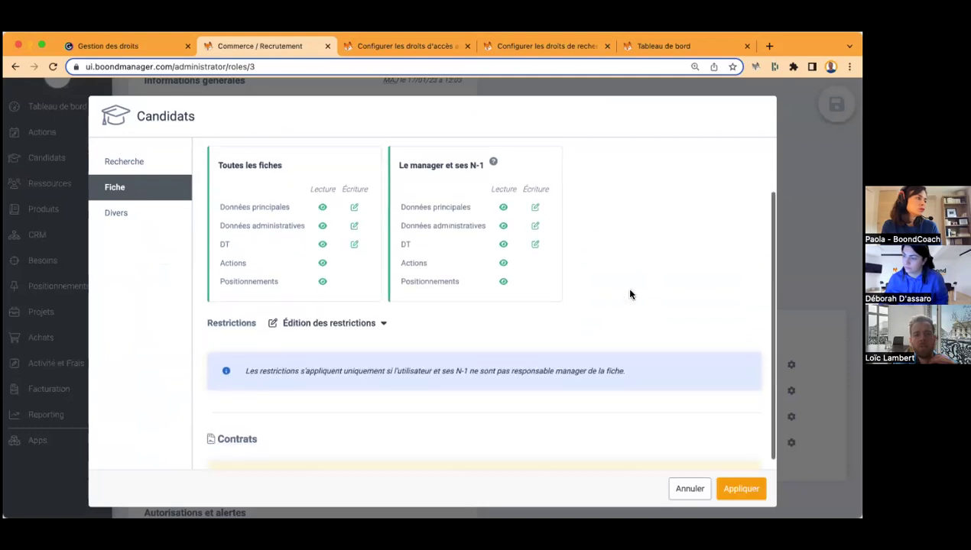
left_click(303, 285)
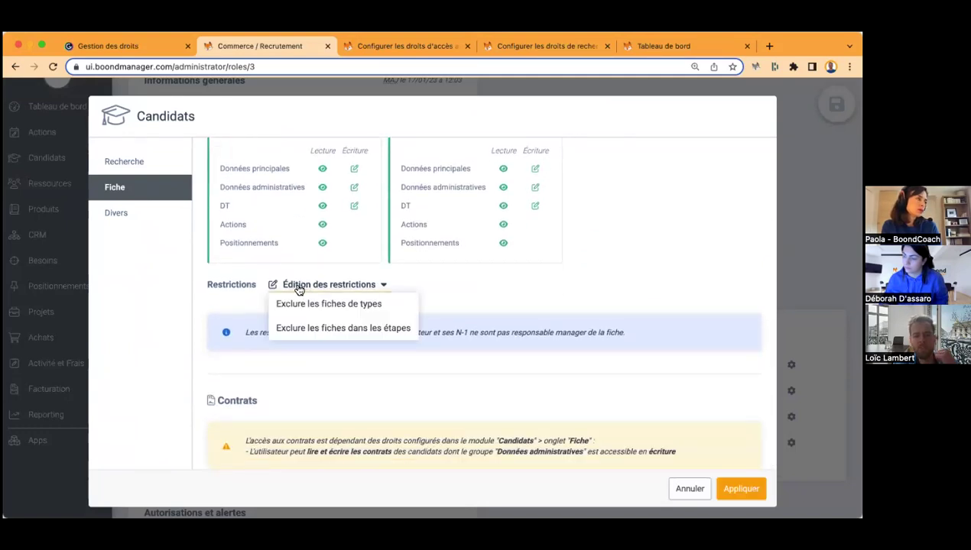
left_click(332, 328)
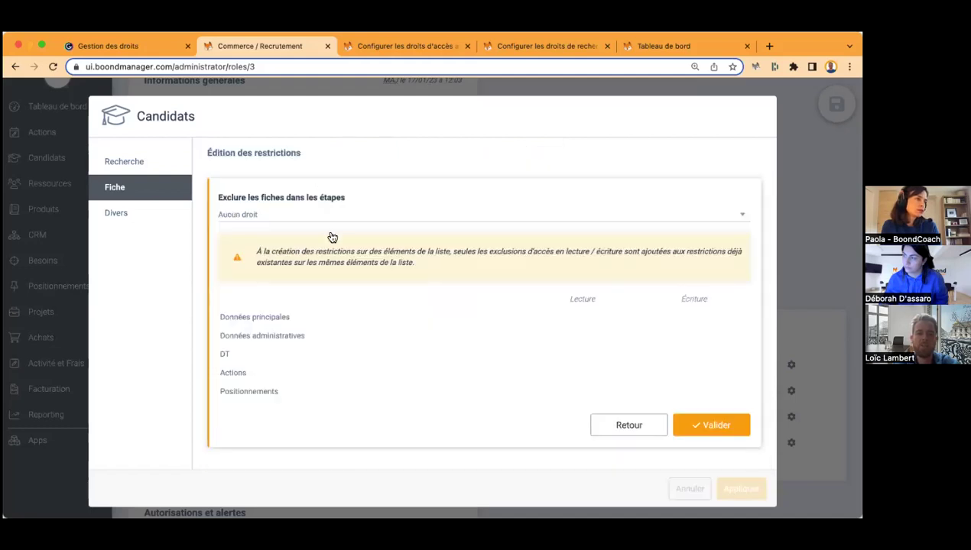
left_click(258, 222)
scroll(312, 336, "down", 3)
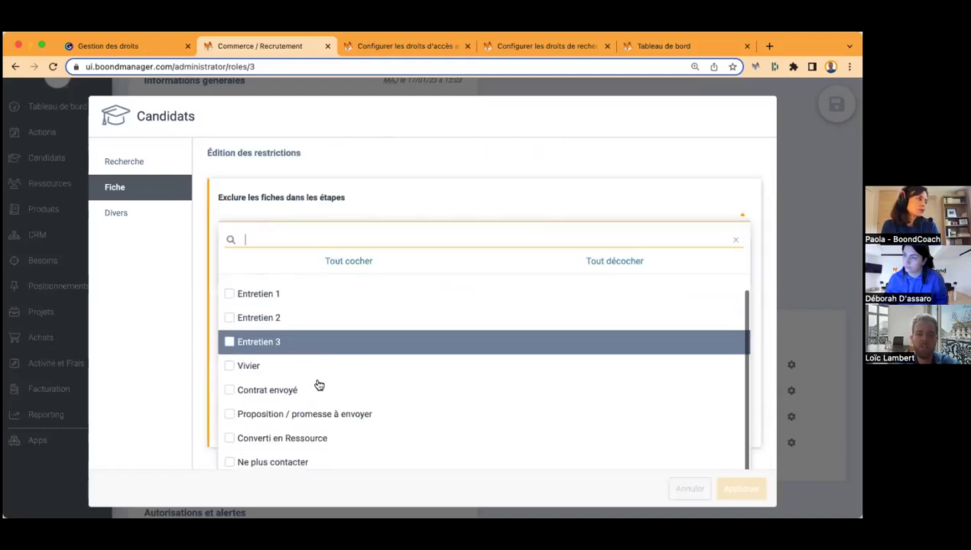
left_click(297, 457)
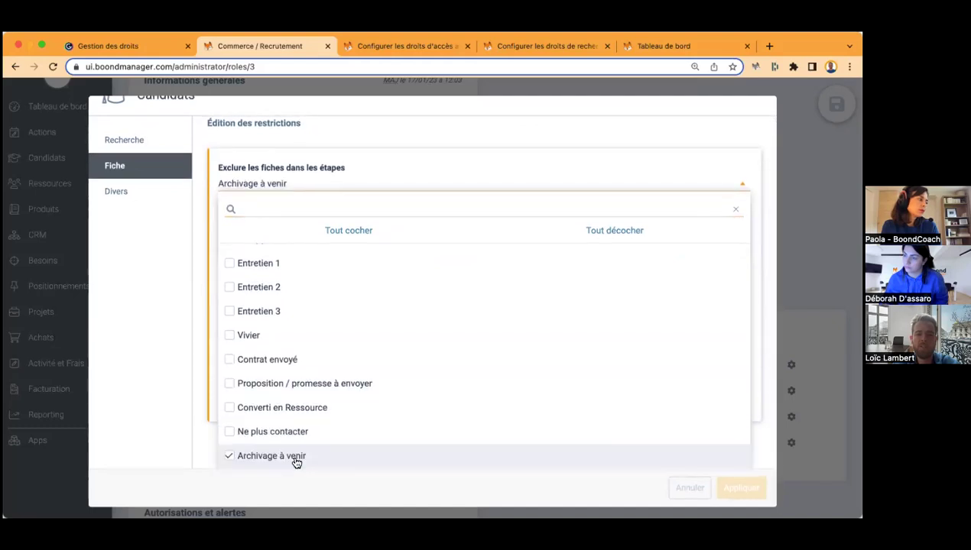
left_click(370, 182)
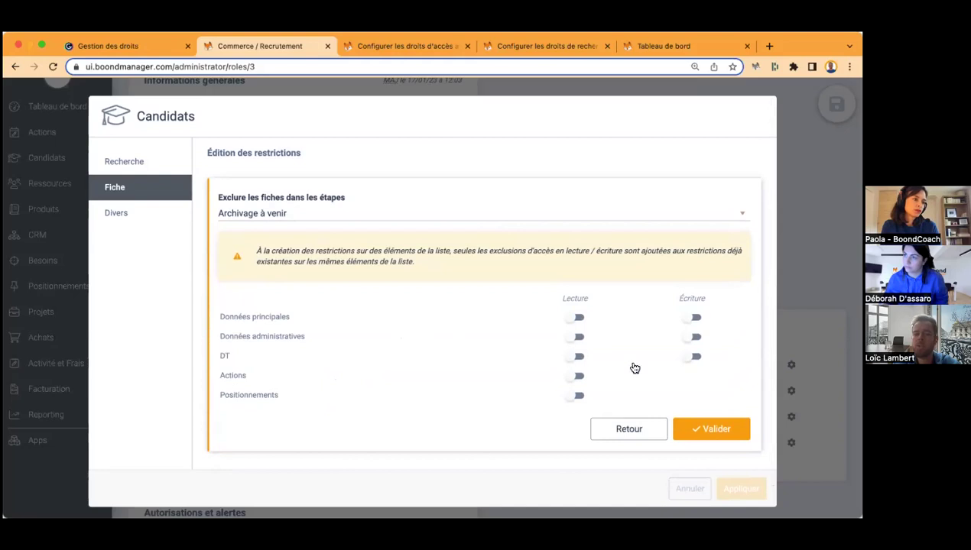
left_click(577, 318)
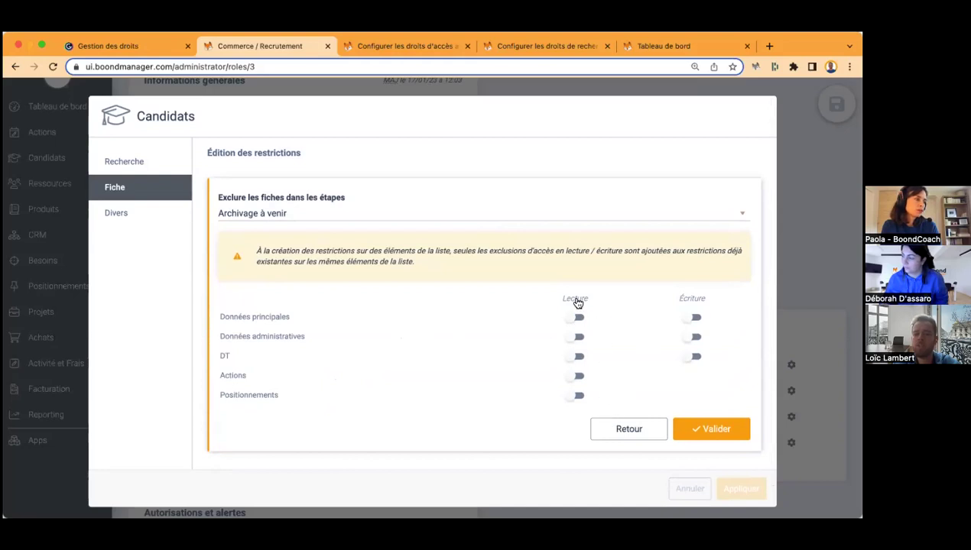
left_click(706, 425)
scroll(576, 257, "down", 4)
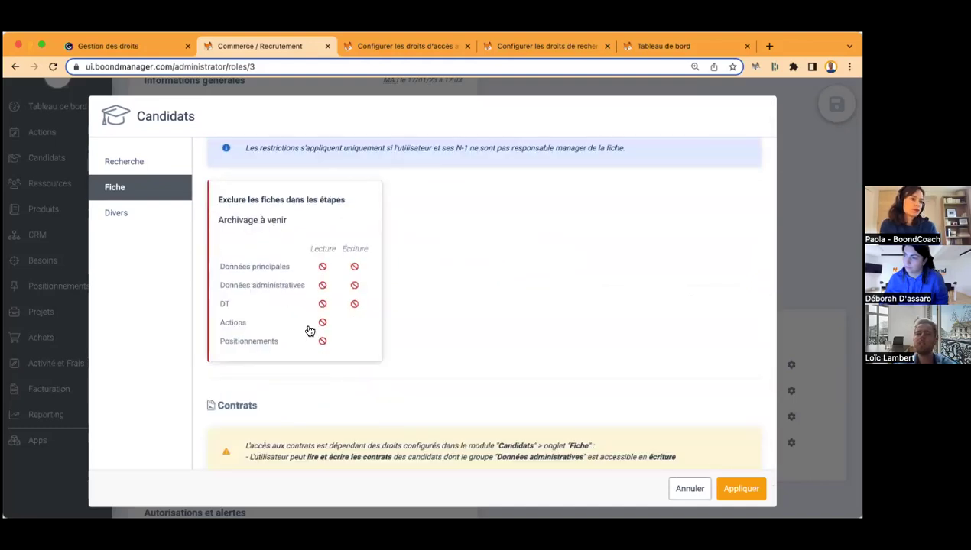
Check the "Archivage à venir" restriction's details, then apply the Candidats rights and save the Commerce / Recrutement role.
left_click(325, 267)
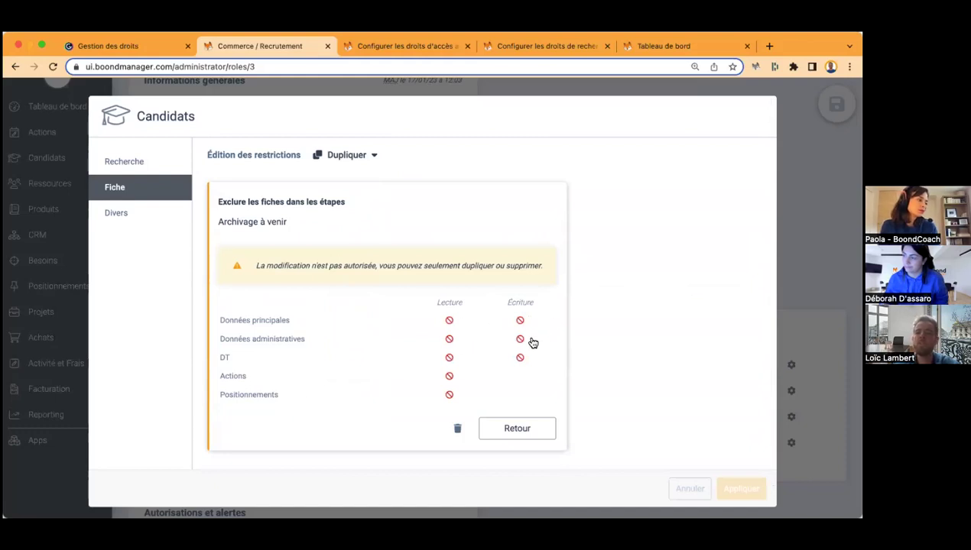
left_click(519, 429)
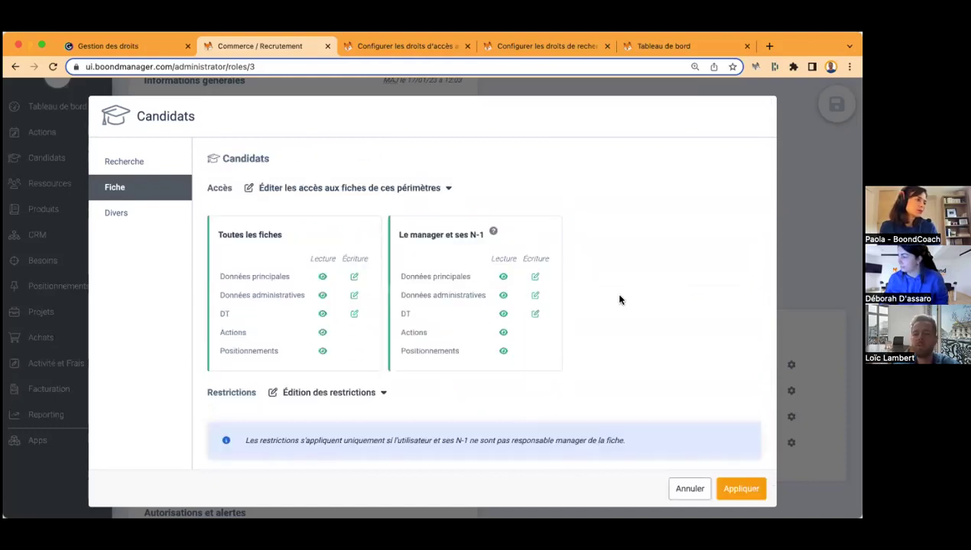
scroll(619, 299, "down", 5)
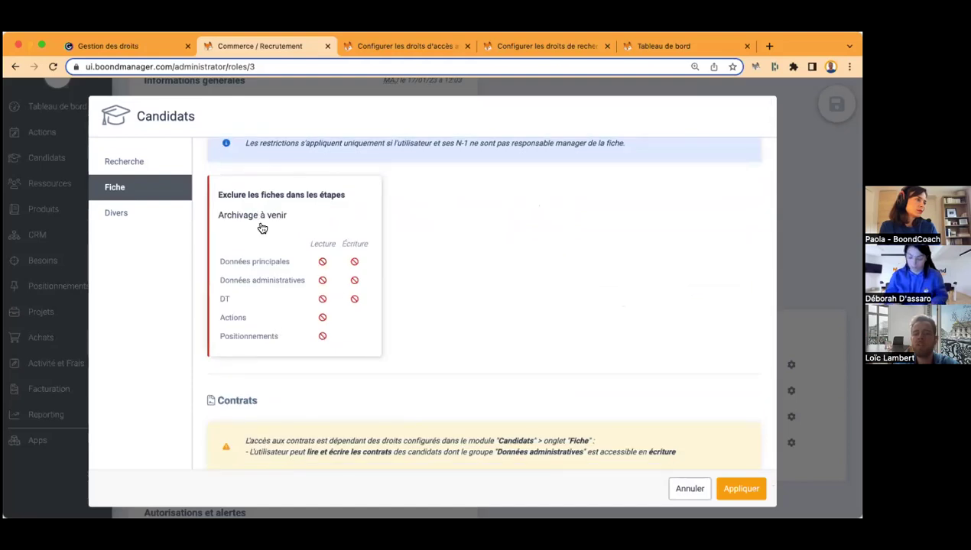
left_click(741, 489)
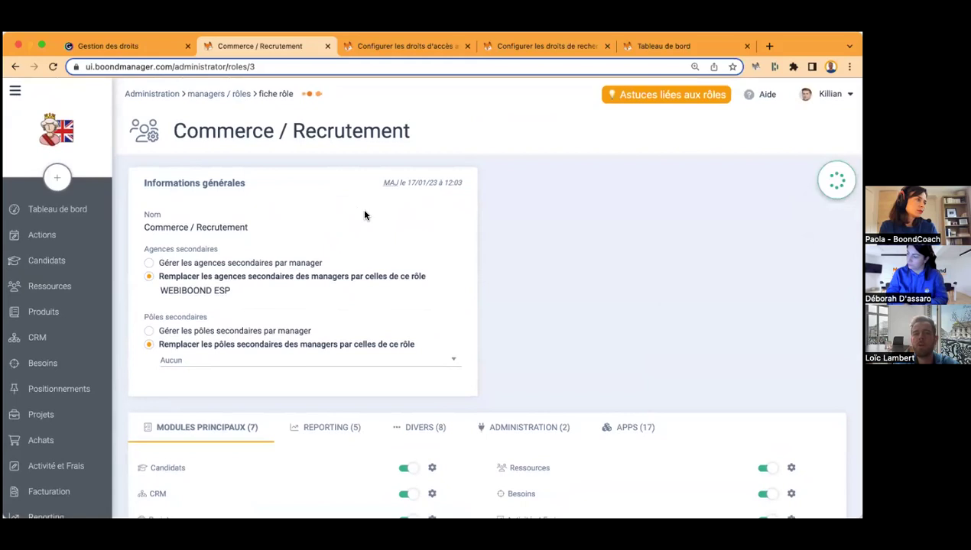
Review the role's Candidats rights again, from "Voir toutes les fiches du groupe" to the Fiche accesses and stage restriction.
scroll(598, 360, "down", 3)
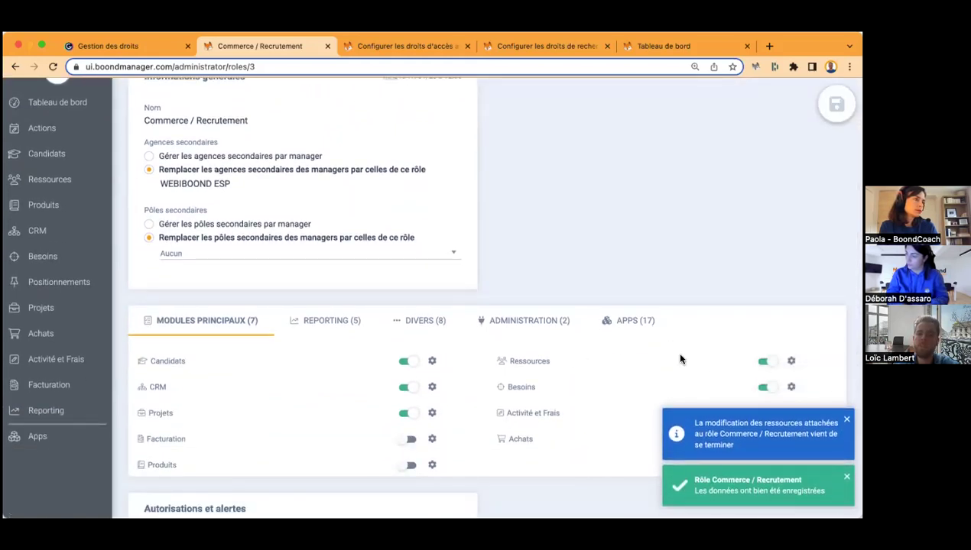
left_click(432, 363)
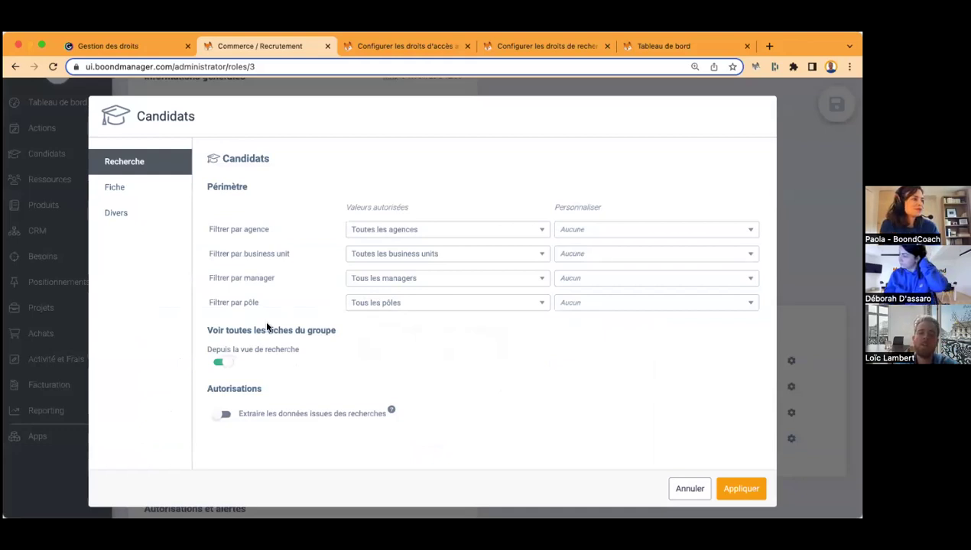
left_click_drag(201, 331, 338, 339)
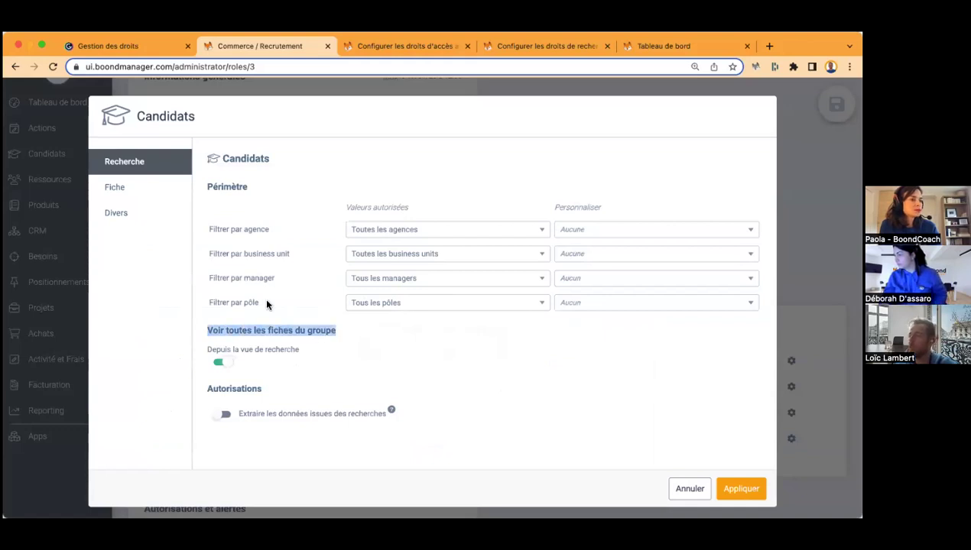
left_click(144, 208)
left_click(143, 196)
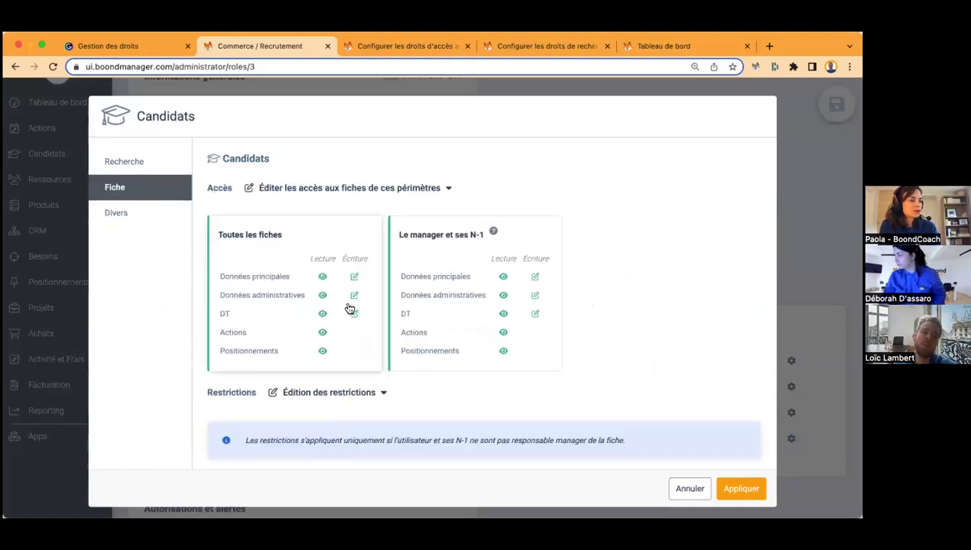
scroll(347, 307, "down", 3)
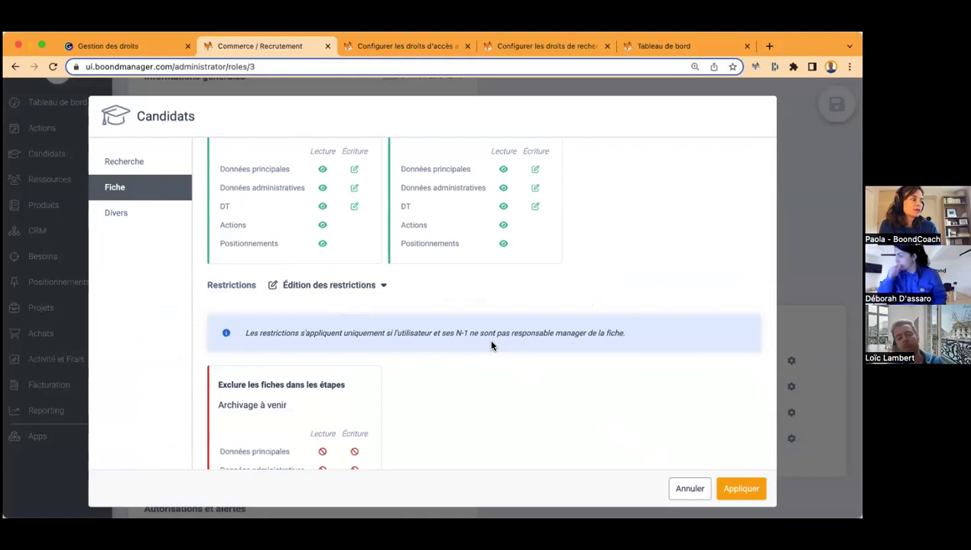
scroll(492, 346, "down", 2)
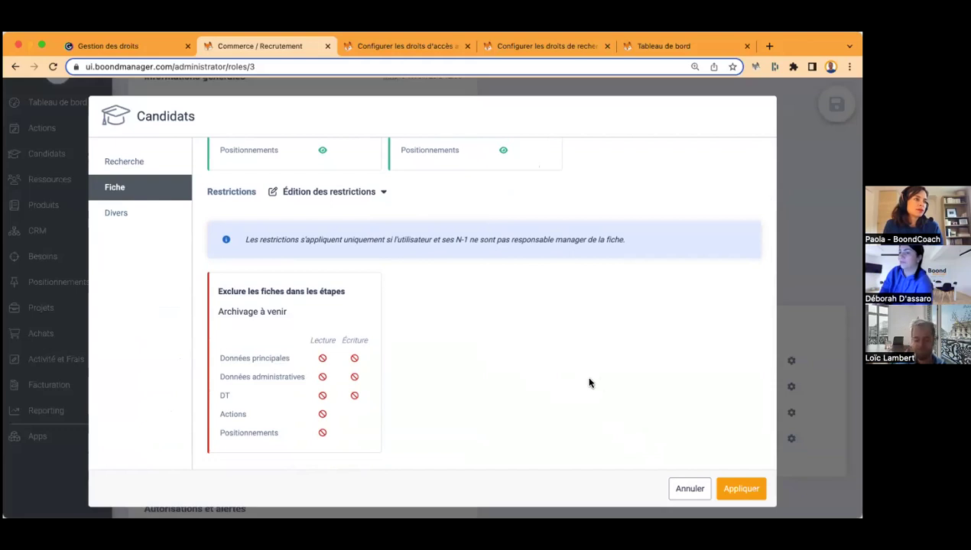
left_click(738, 488)
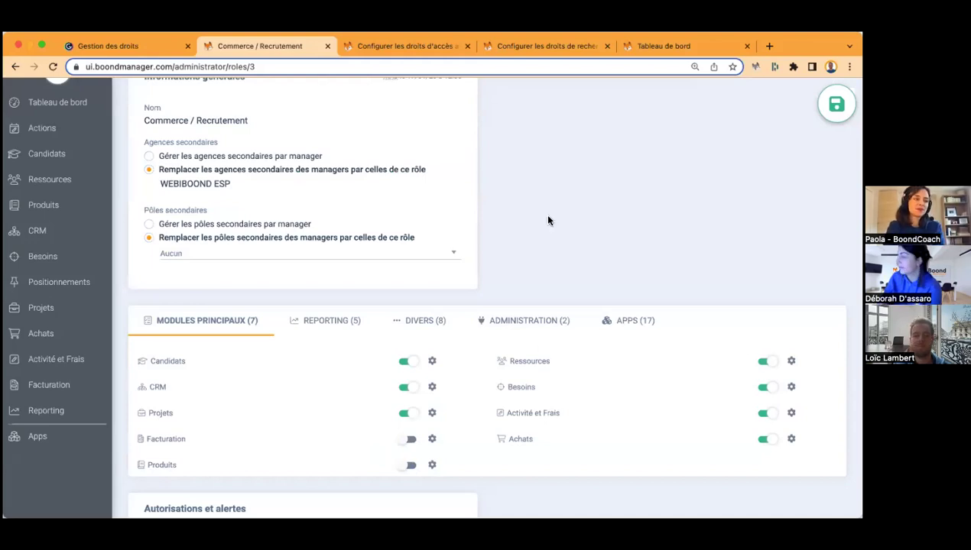
Leave the Commerce / Recrutement role without saving and return to the roles list.
scroll(547, 220, "up", 3)
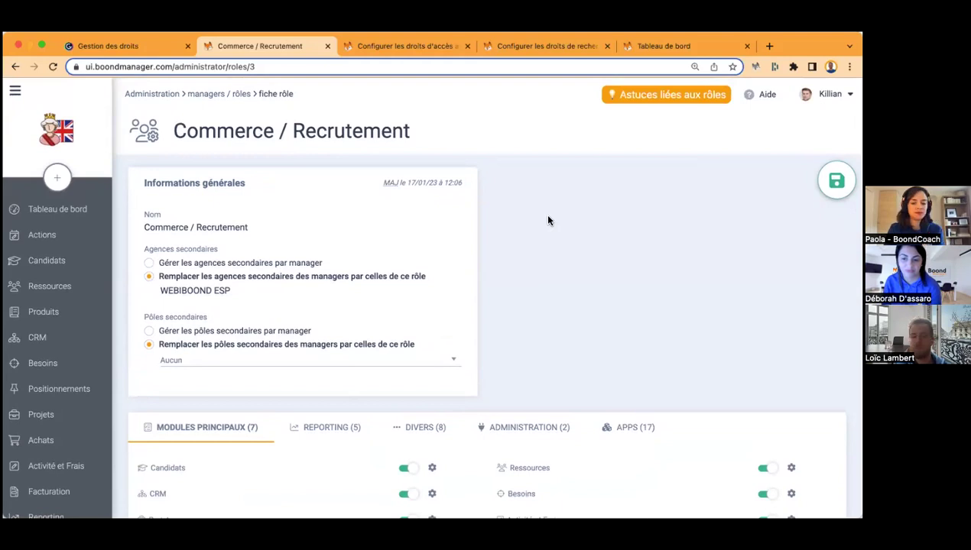
left_click(231, 93)
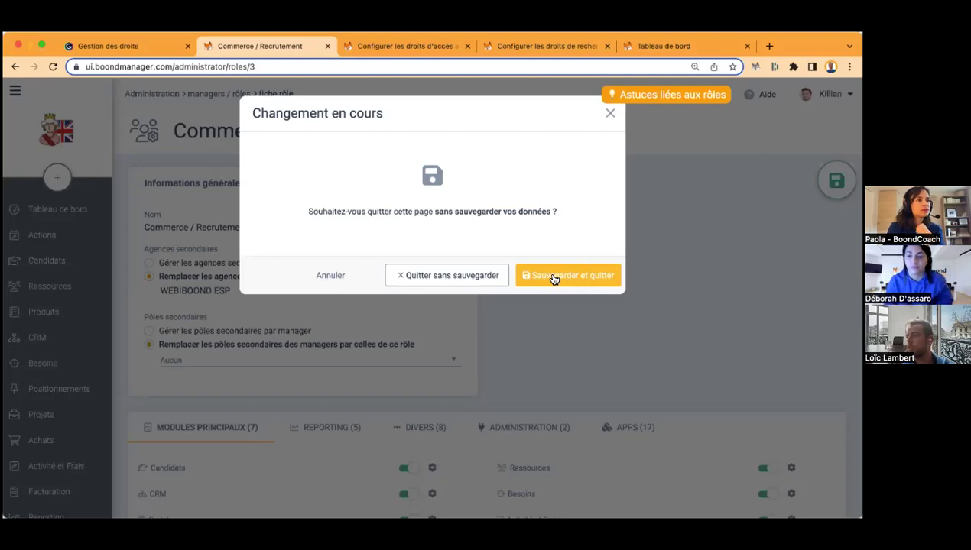
left_click(459, 276)
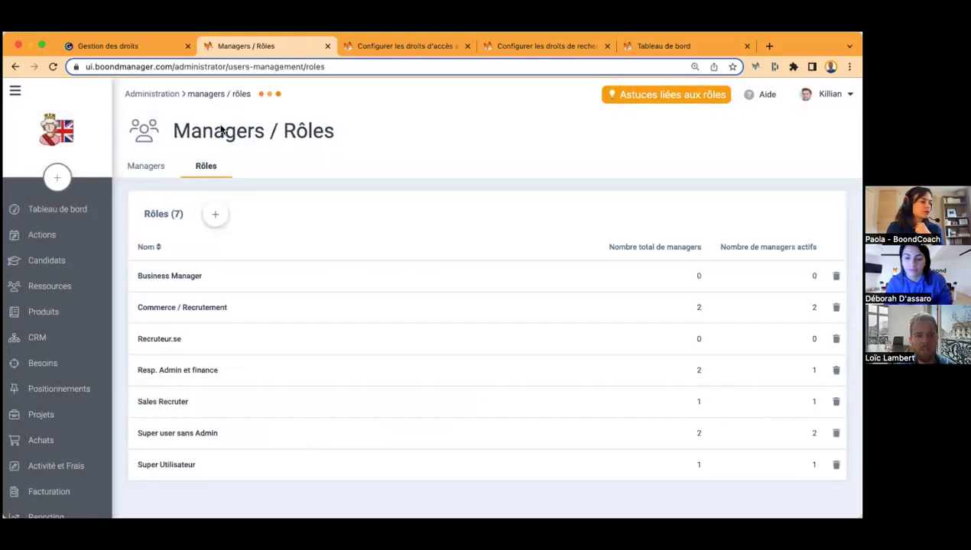
Look over the Administration page down to Configuration avancée and Rubriques techniques, then open the list of managers.
left_click(154, 95)
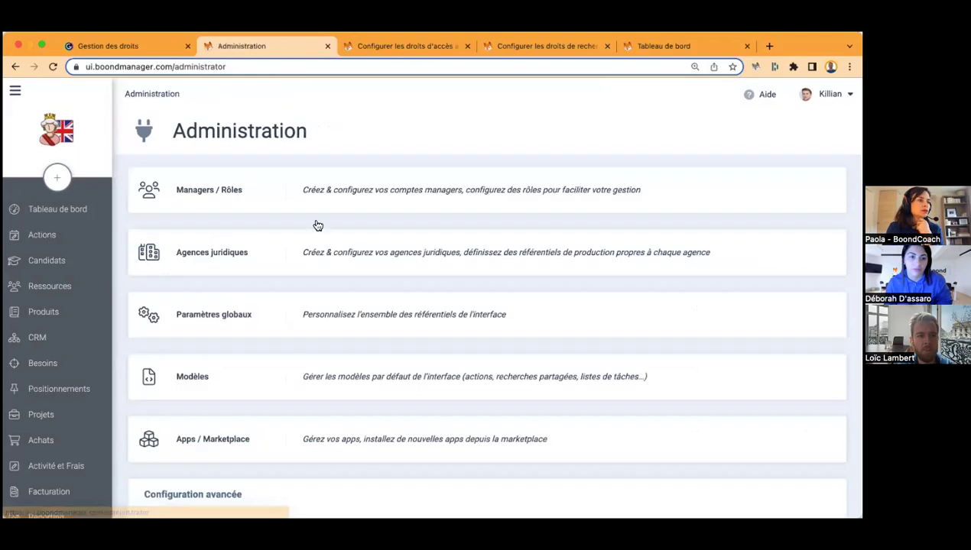
scroll(314, 222, "down", 5)
scroll(315, 223, "down", 1)
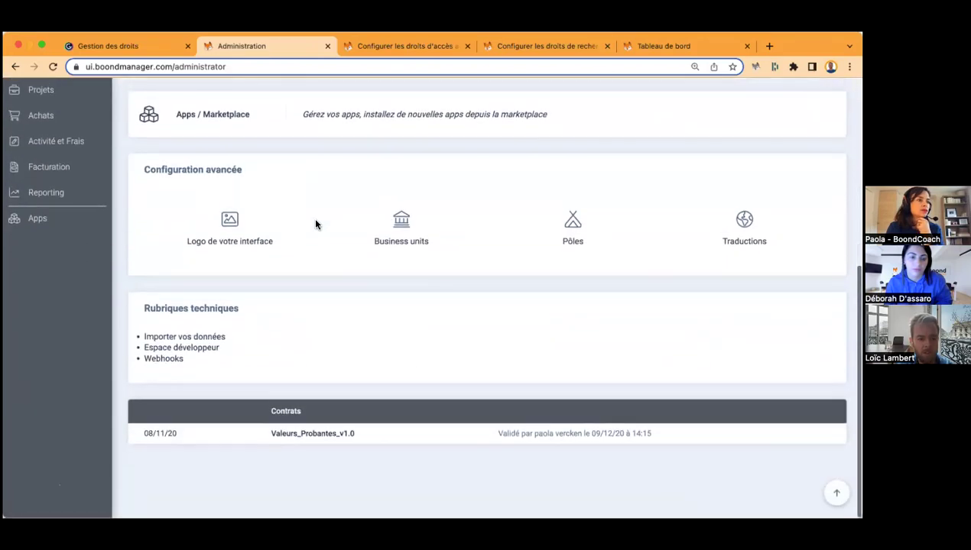
scroll(416, 361, "up", 2)
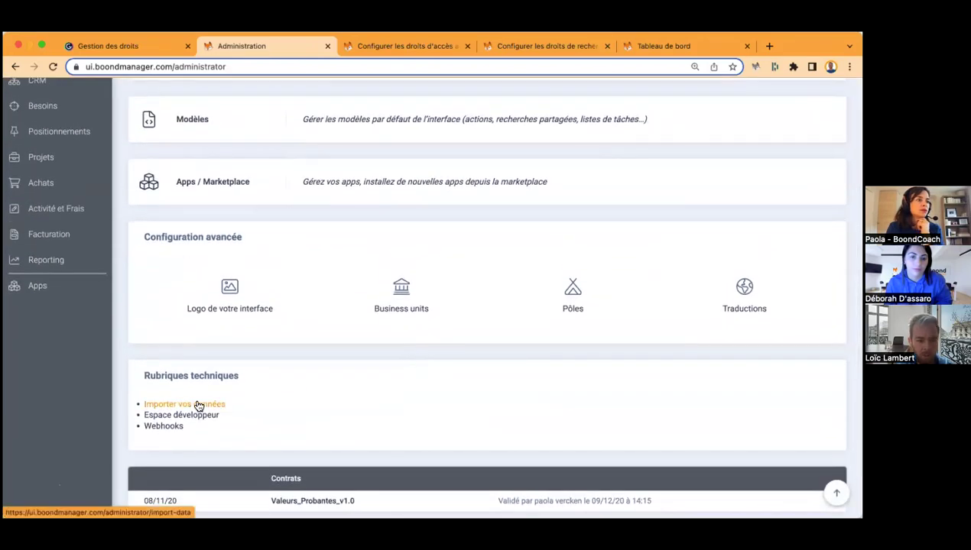
scroll(373, 340, "up", 1)
scroll(373, 340, "up", 3)
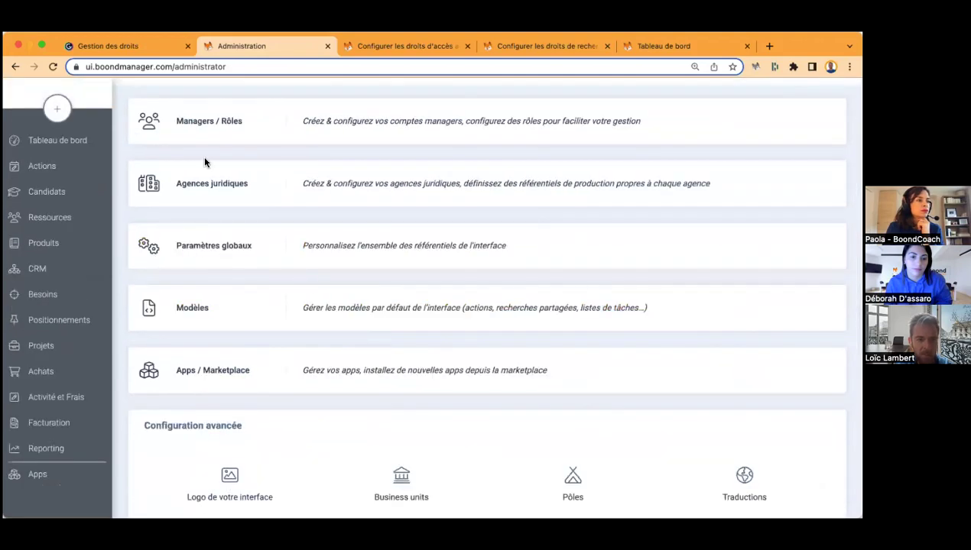
left_click(210, 134)
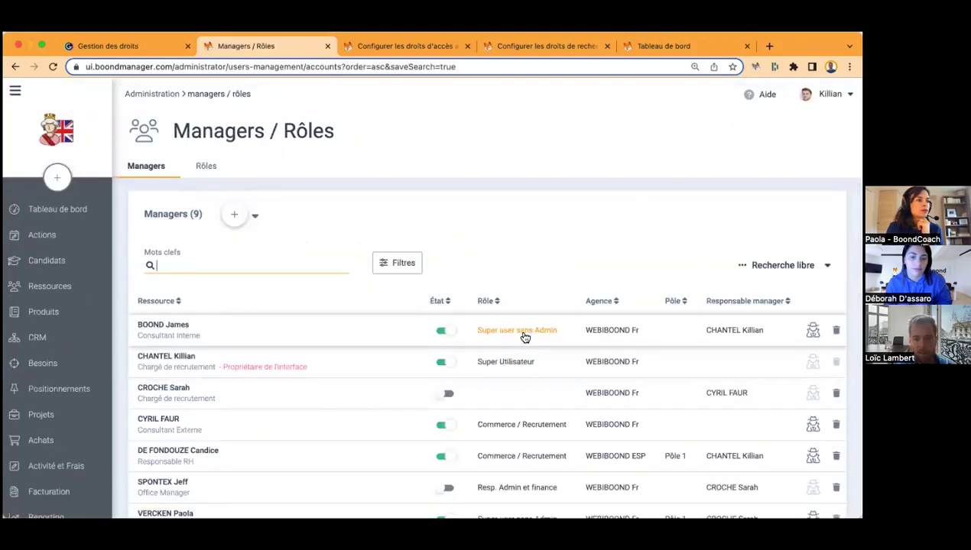
Open the Commerce / Recrutement role from the managers list and review which apps it grants.
left_click(518, 432)
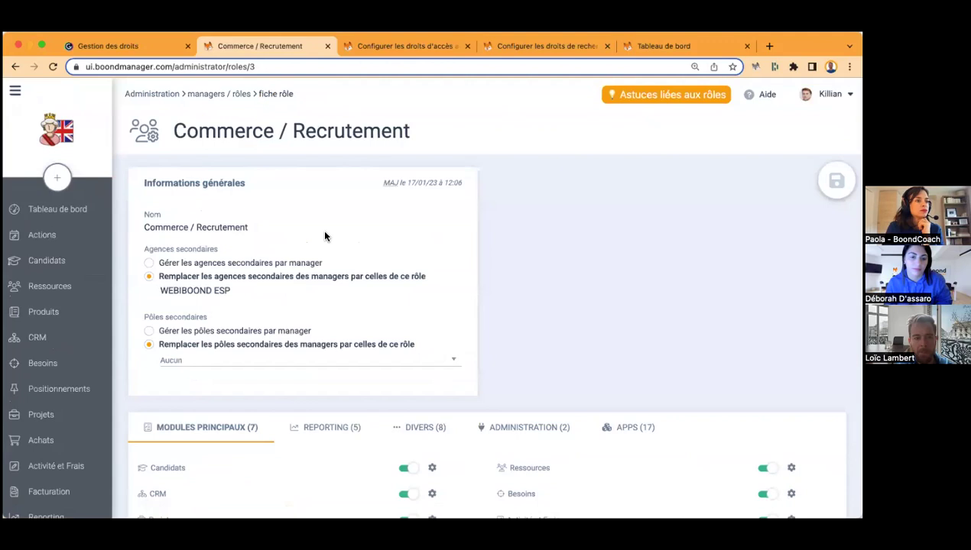
left_click(626, 428)
scroll(637, 319, "down", 5)
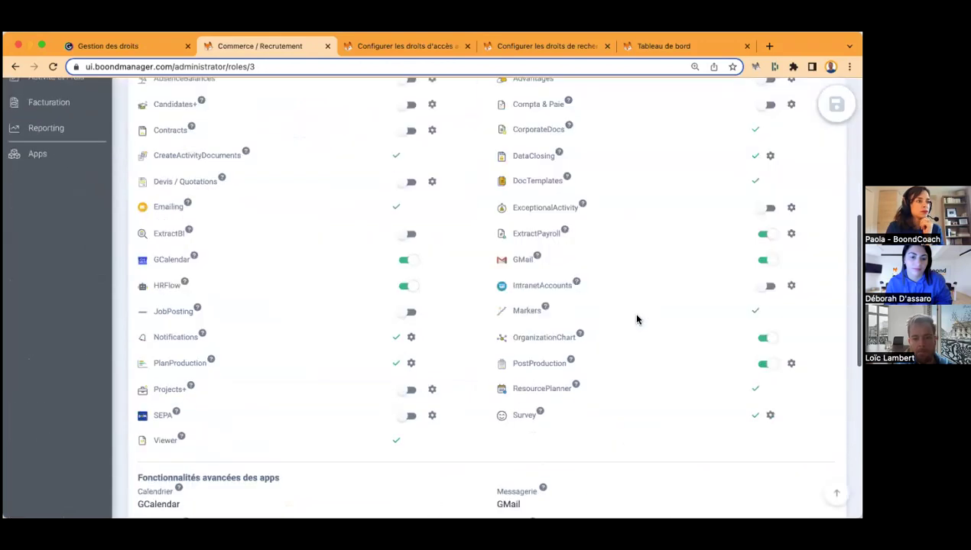
scroll(637, 320, "up", 1)
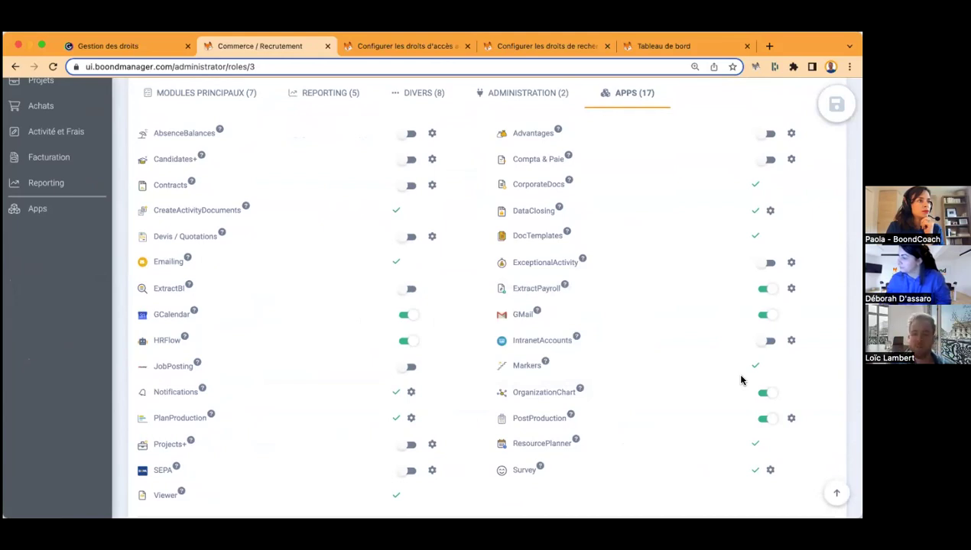
Check the role's CRM rights in Modules principaux, from Recherche to the Fiche accesses, then switch to the Gestion des droits presentation in Genially.
scroll(739, 380, "up", 5)
left_click(197, 421)
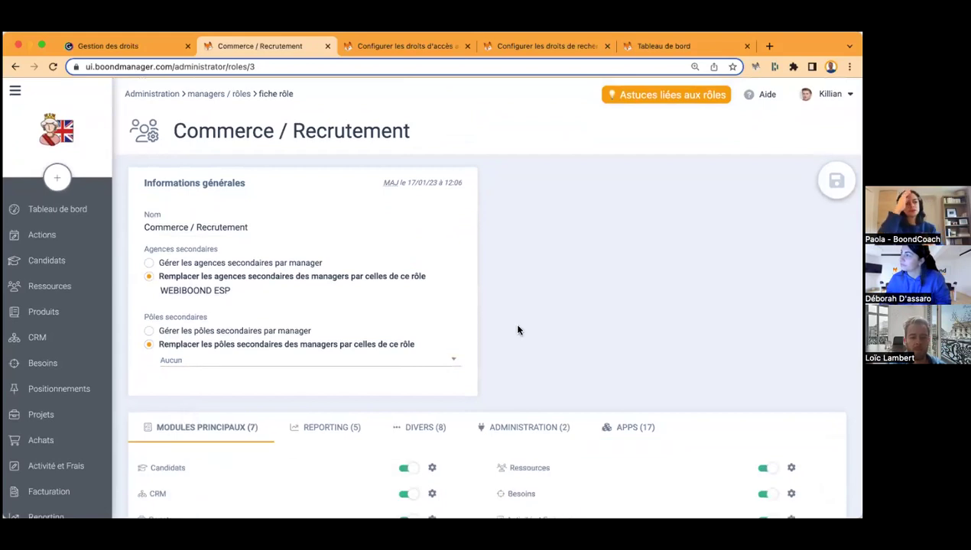
scroll(513, 322, "down", 4)
left_click(431, 209)
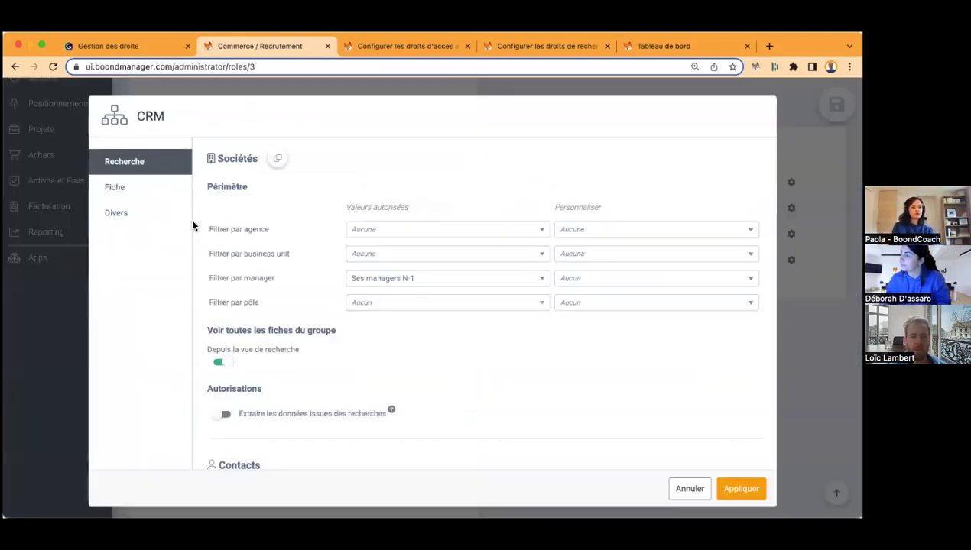
left_click(156, 193)
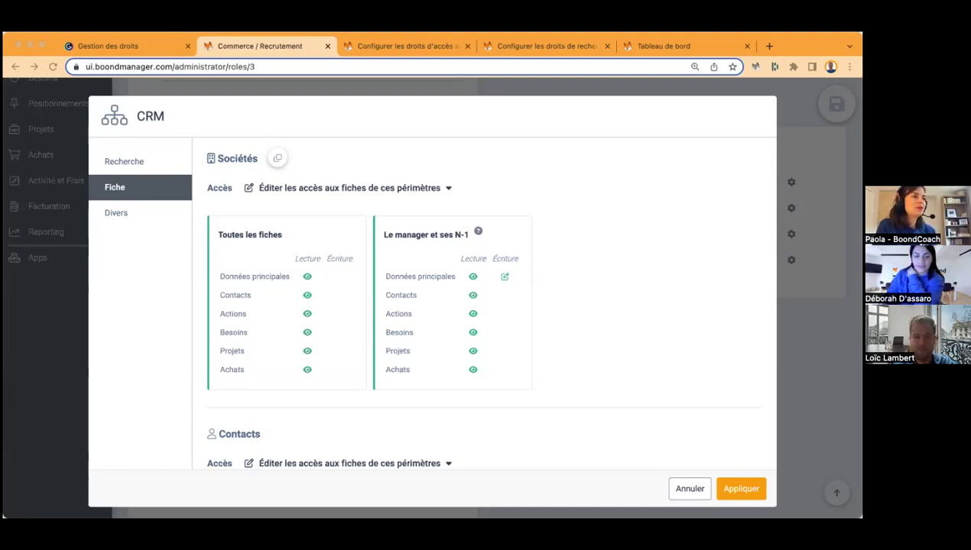
left_click(130, 42)
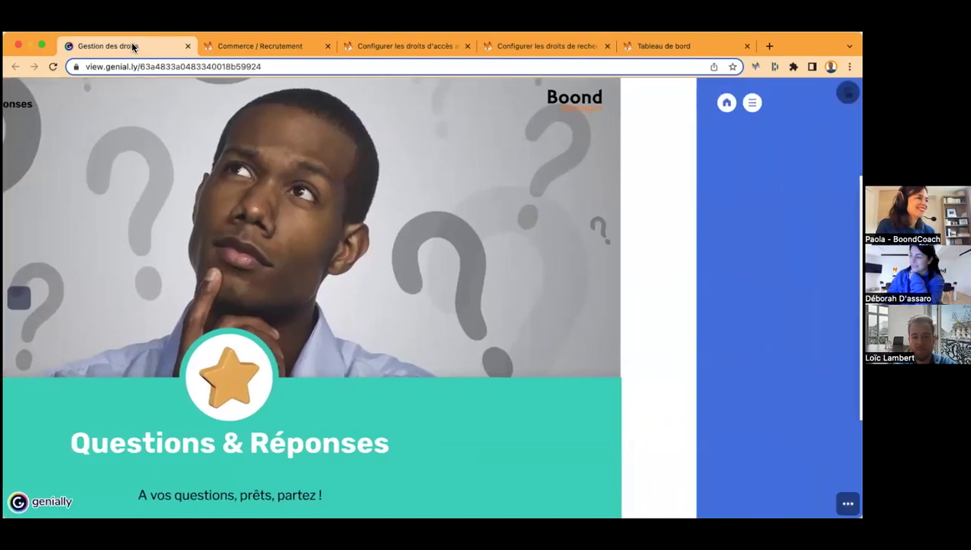